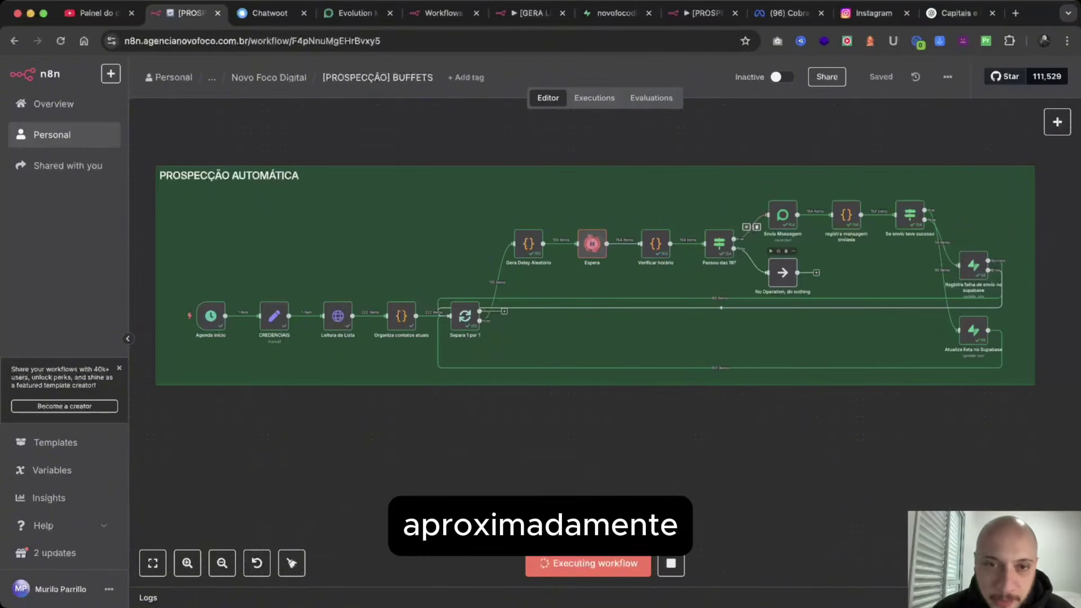
Pan around the prospecting workflow canvas and fit the whole workflow in view.
scroll(689, 210, "up", 5)
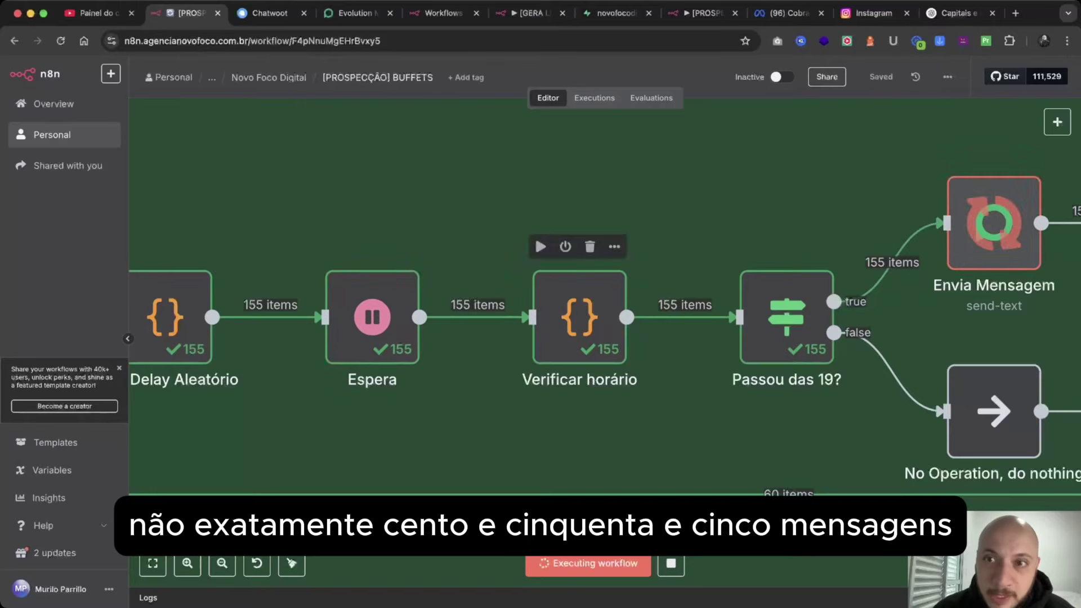
scroll(580, 315, "right", 10)
scroll(580, 315, "down", 3)
scroll(605, 297, "right", 10)
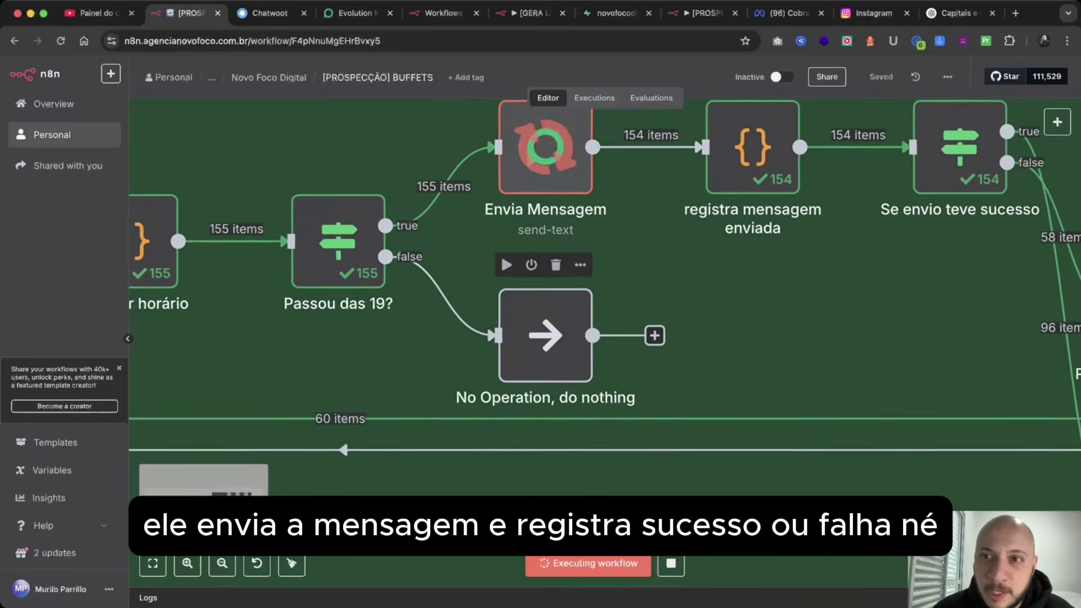
scroll(605, 297, "down", 3)
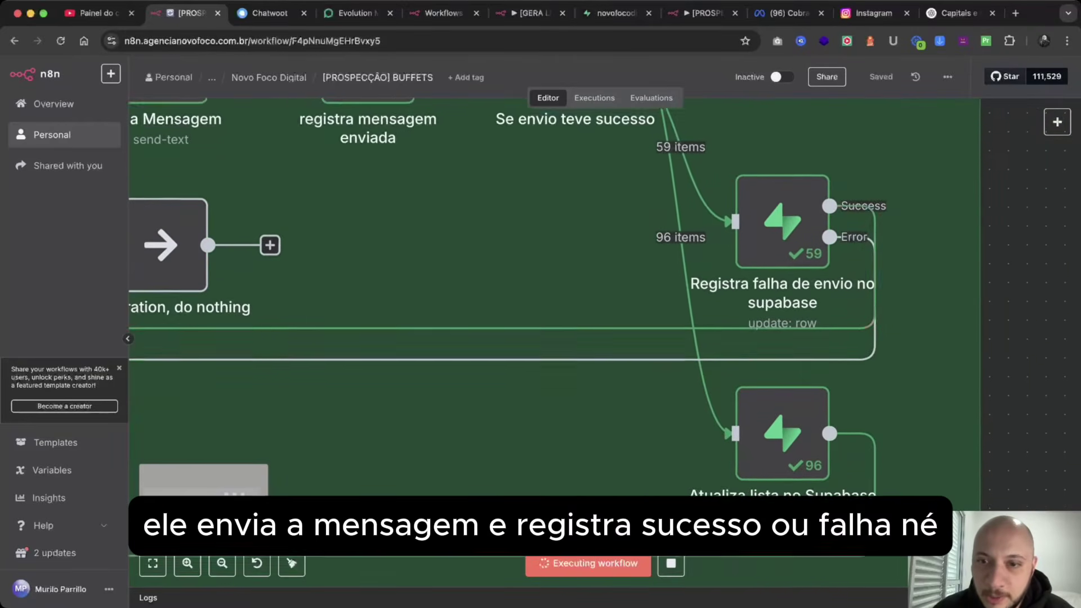
scroll(605, 298, "right", 5)
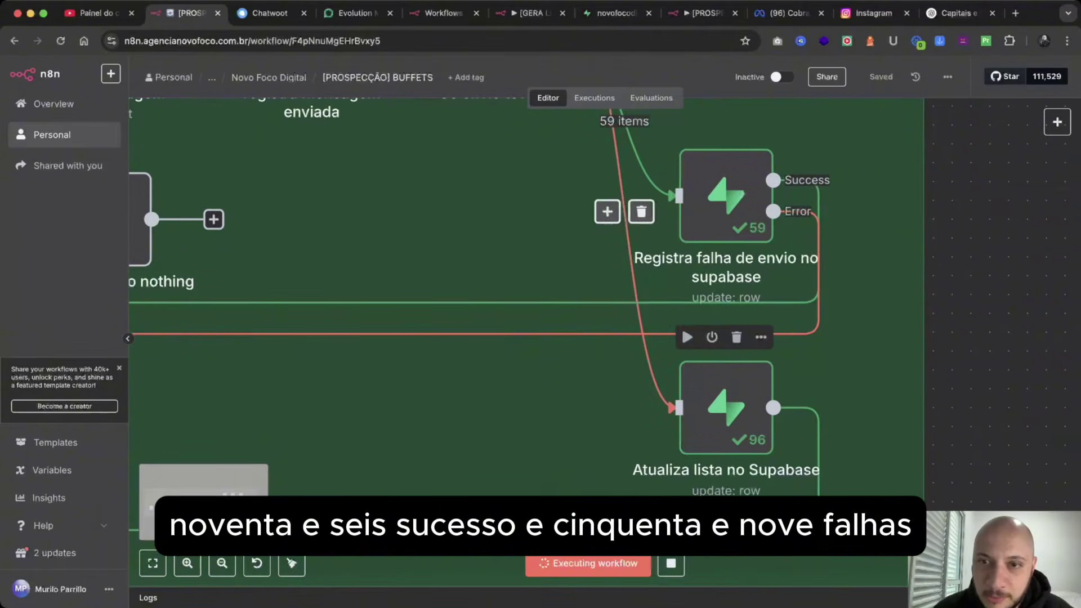
scroll(527, 321, "down", 5)
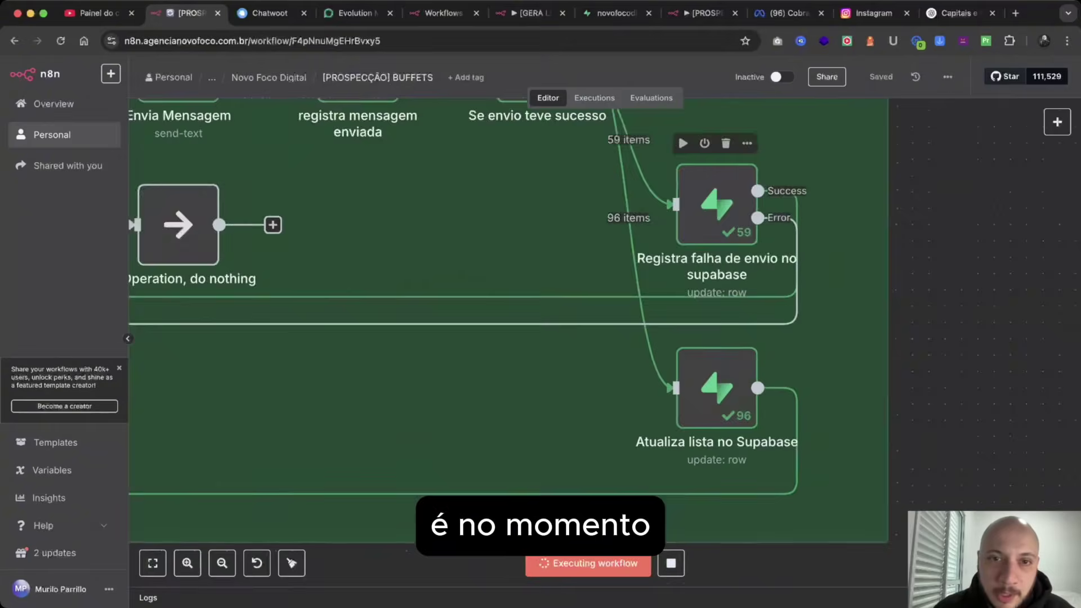
key("1")
scroll(540, 298, "left", 5)
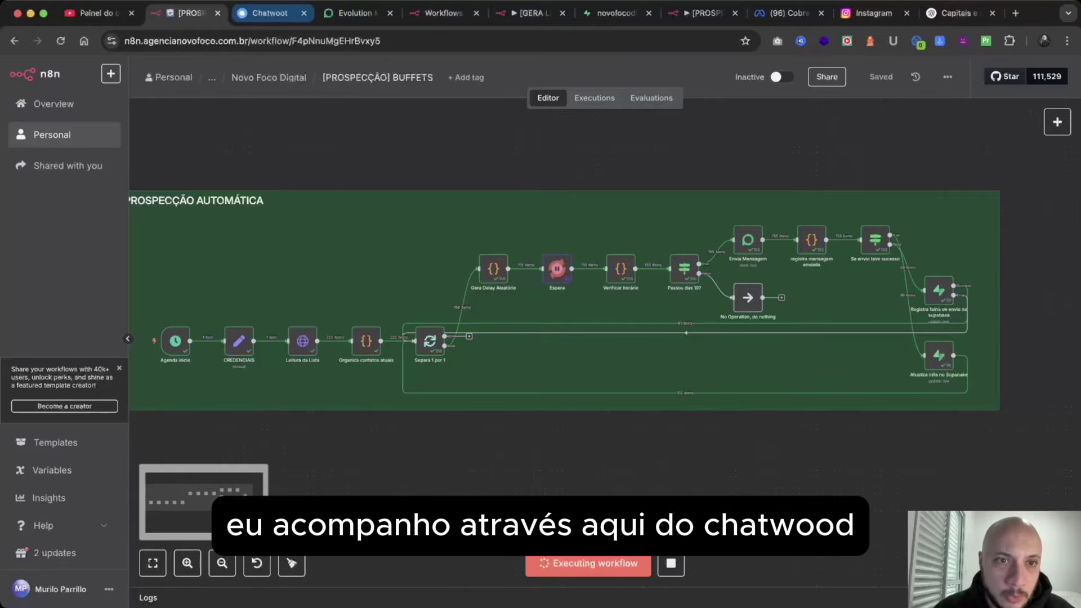
In Chatwoot, scroll through the buffet lead's conversation and the AI agent's automated replies.
left_click(269, 13)
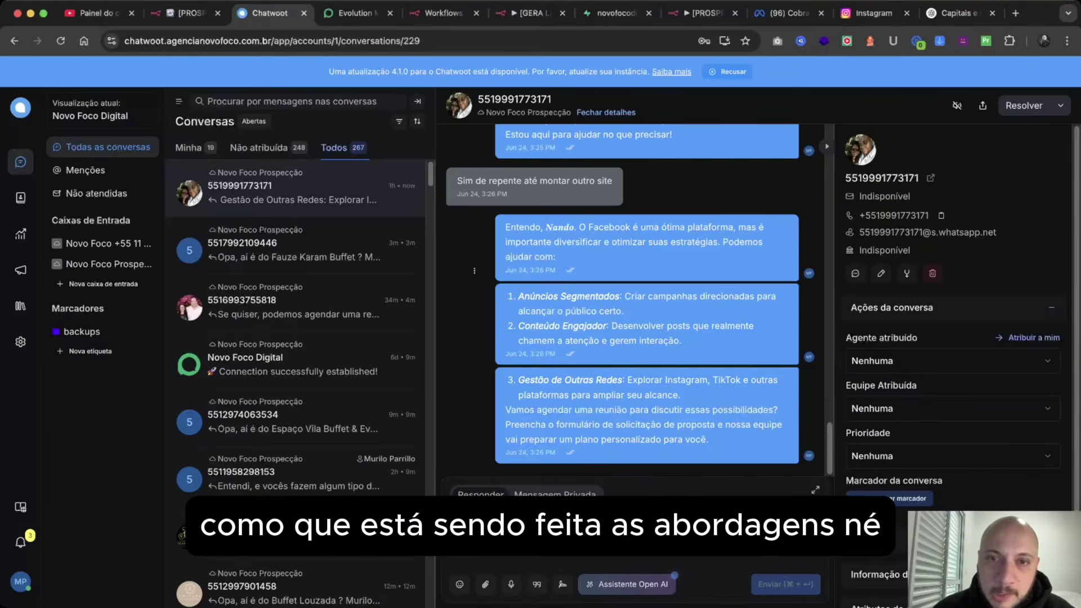
scroll(622, 298, "up", 10)
scroll(622, 298, "up", 5)
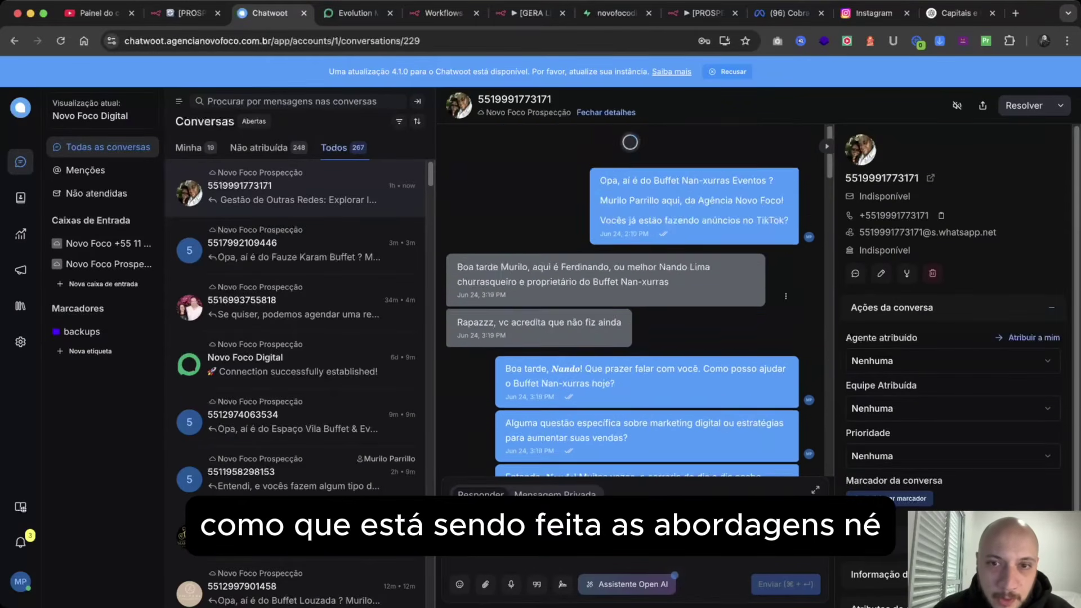
scroll(622, 298, "down", 10)
scroll(622, 299, "down", 10)
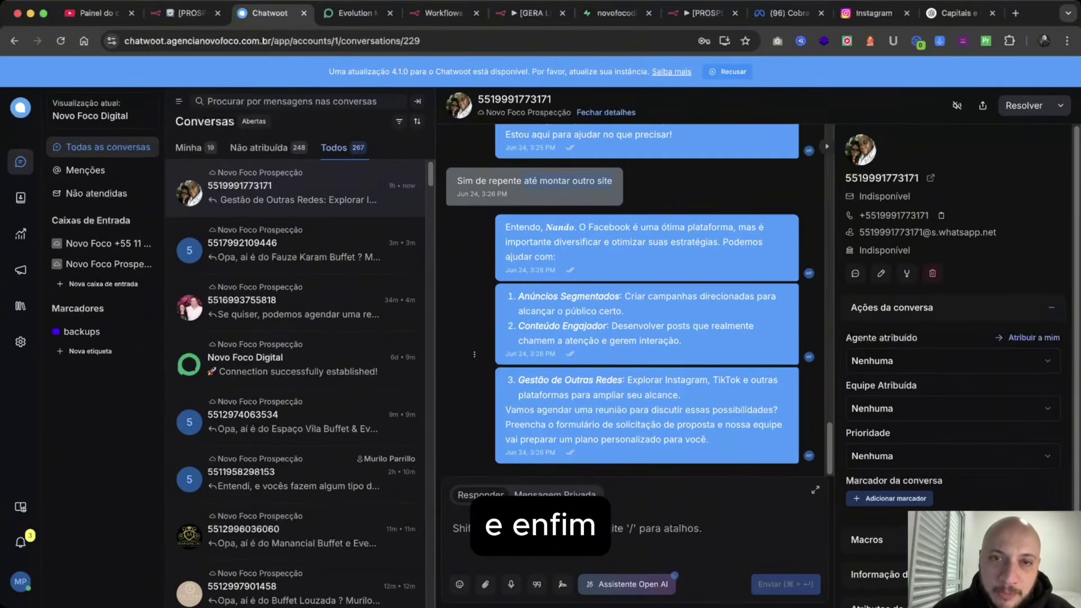
scroll(622, 298, "up", 5)
scroll(622, 299, "down", 5)
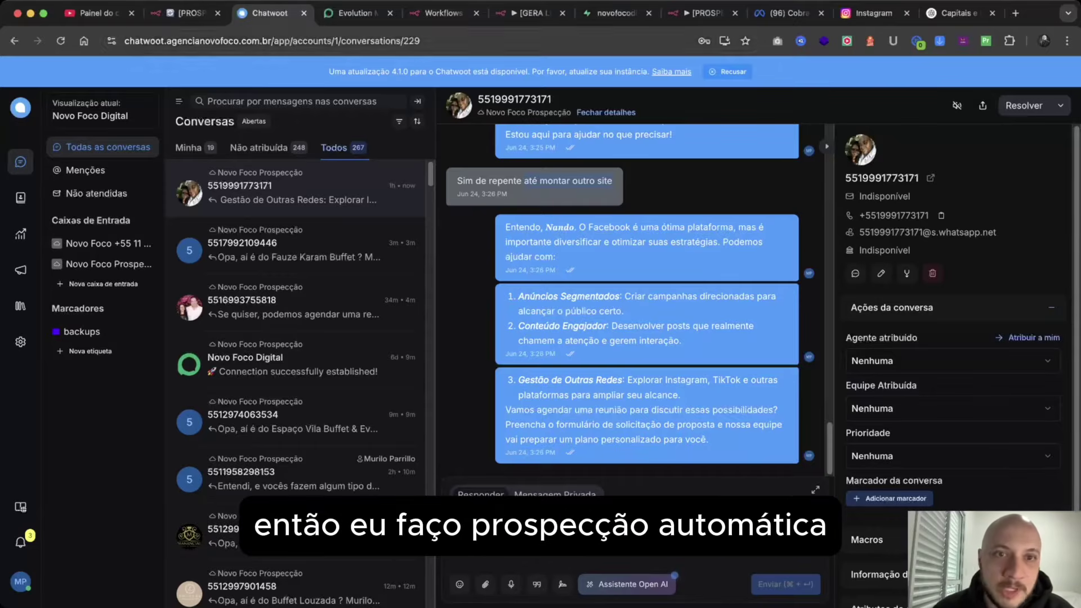
Run the [GERA LISTA] AGENCIAS workflow, passing 20 agency lead items through to Supabase.
left_click(186, 13)
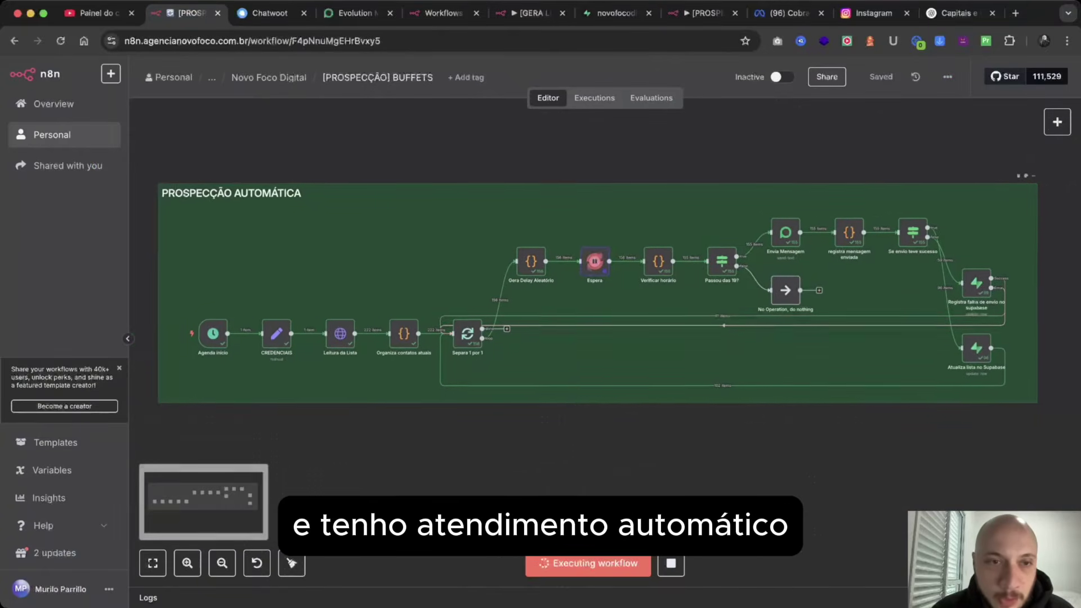
scroll(583, 296, "left", 2)
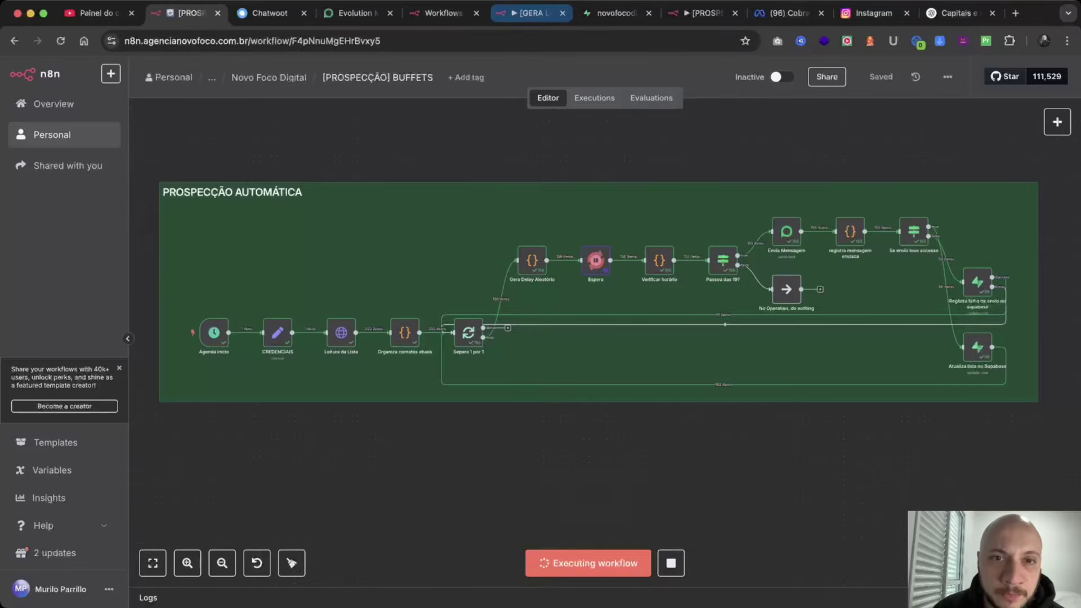
left_click(529, 13)
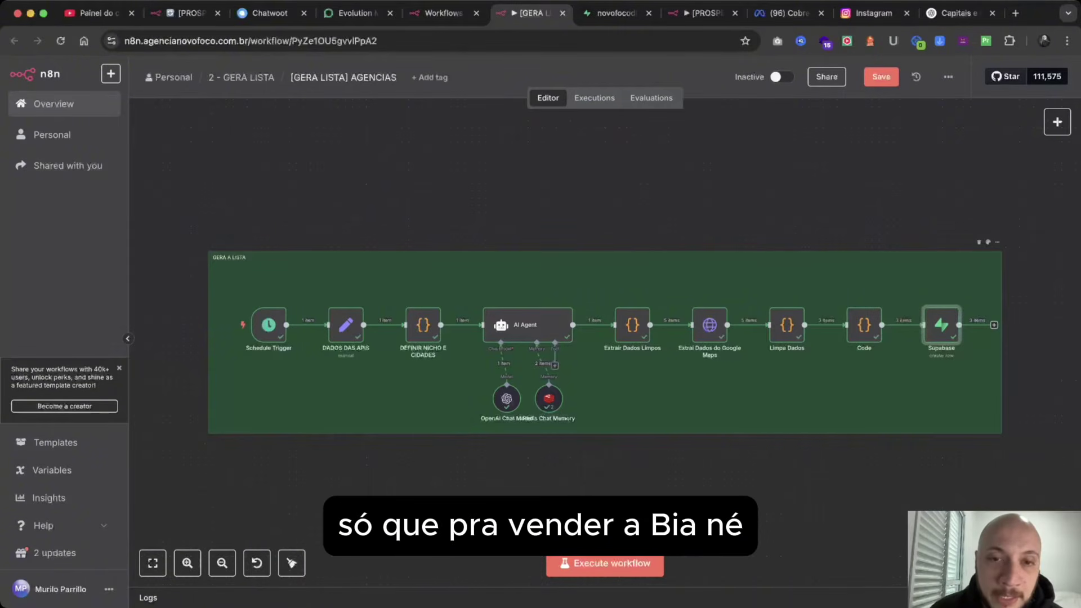
scroll(600, 342, "down", 2)
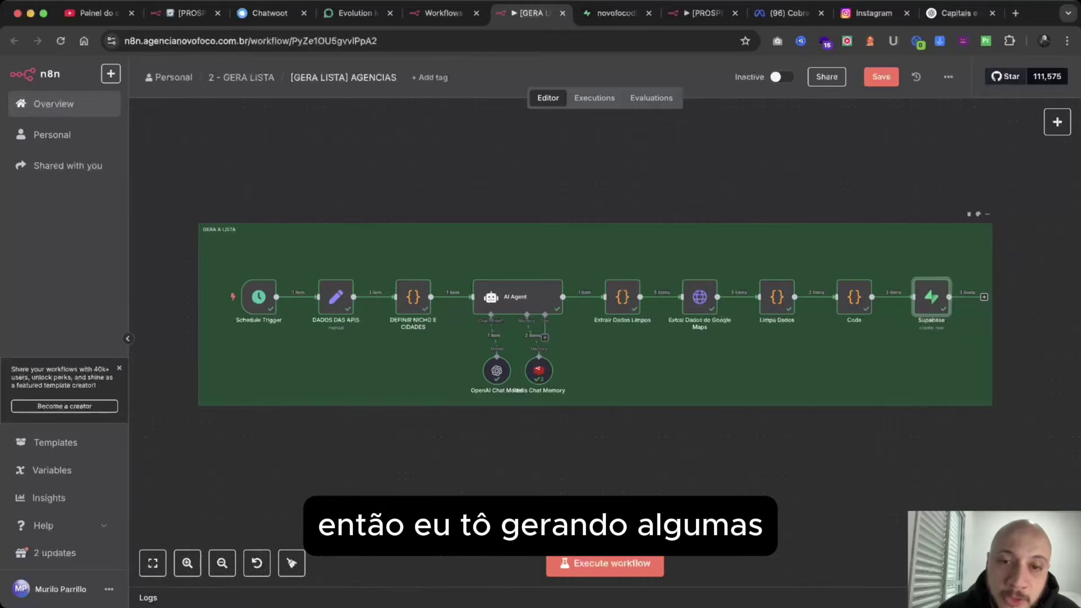
mouse_move(452, 296)
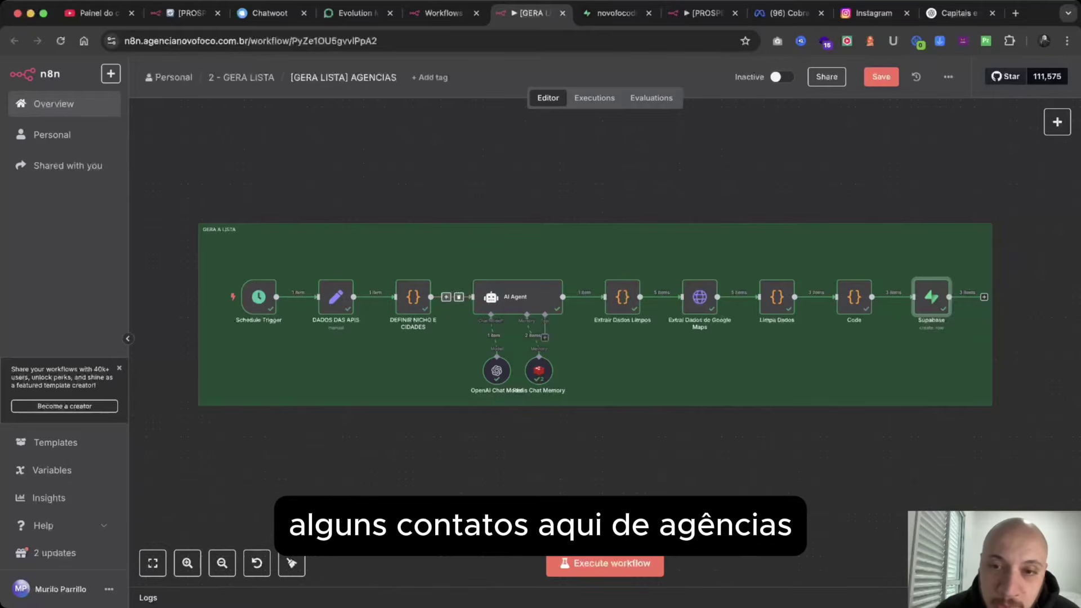
left_click(604, 563)
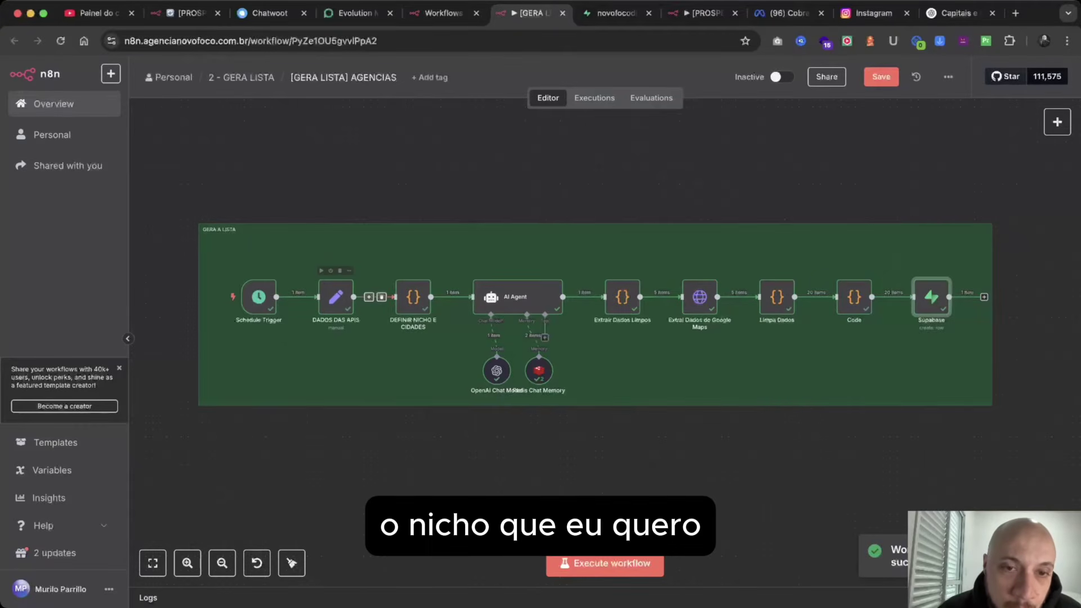
In the DEFINIR NICHO E CIDADES node, highlight the 'agência de marketing' niche and the cities list.
double_click(413, 297)
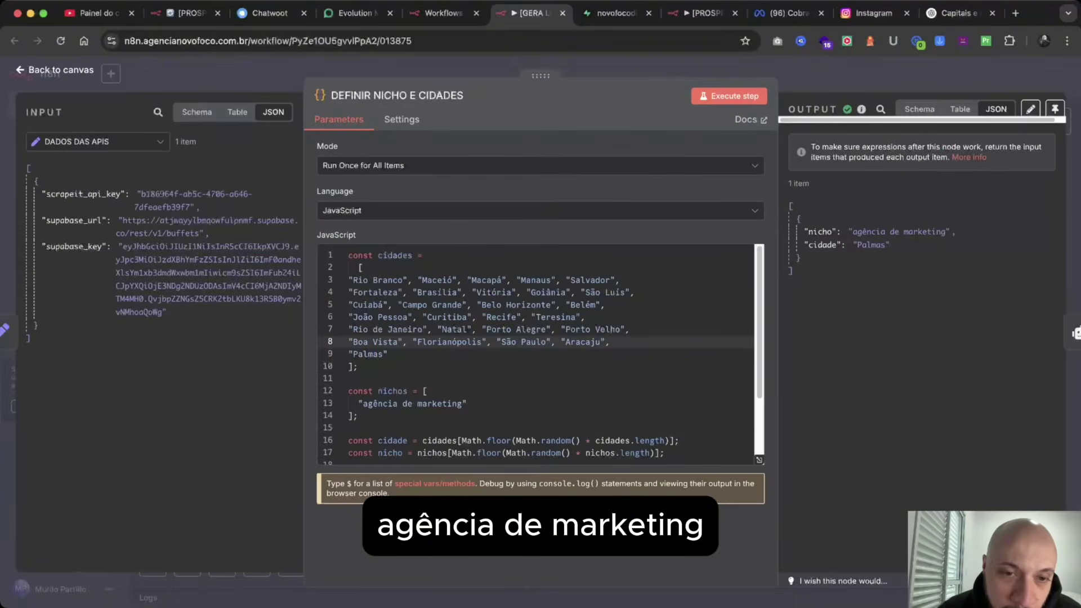
left_click_drag(463, 403, 363, 403)
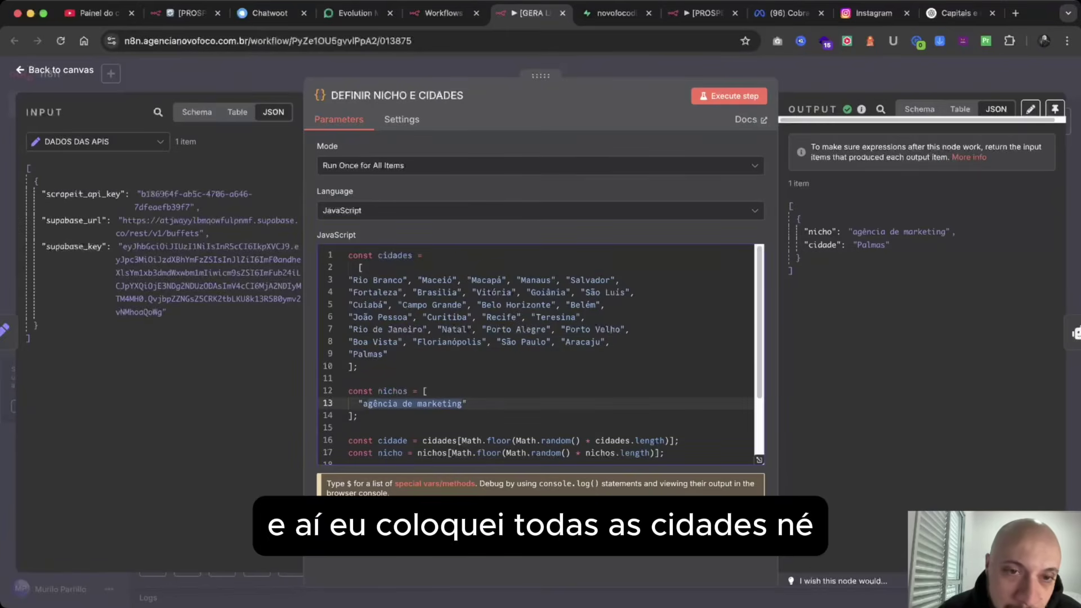
left_click_drag(387, 354, 348, 255)
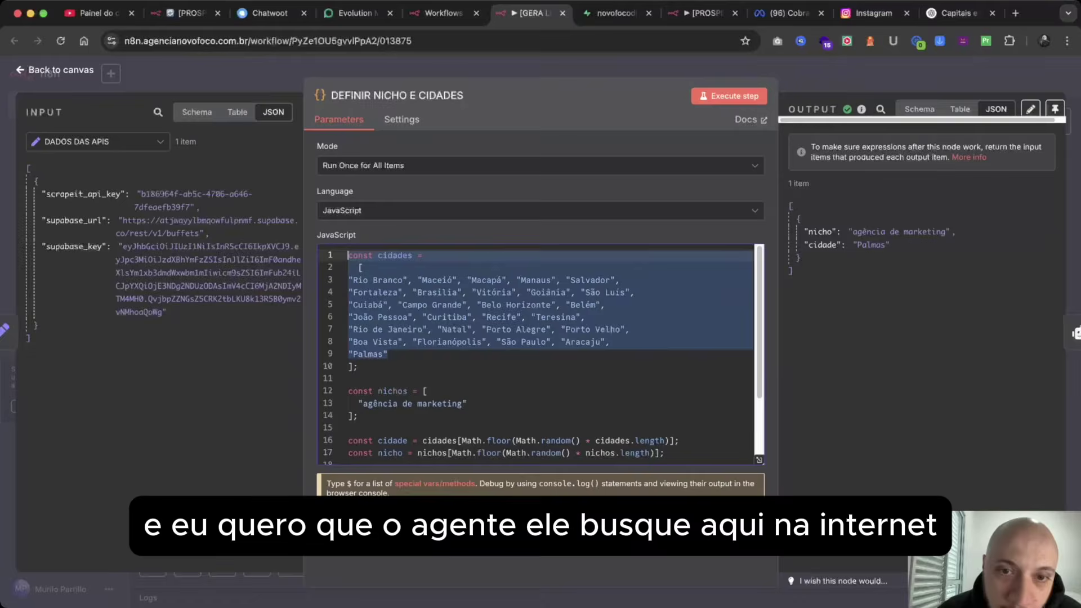
key("Escape")
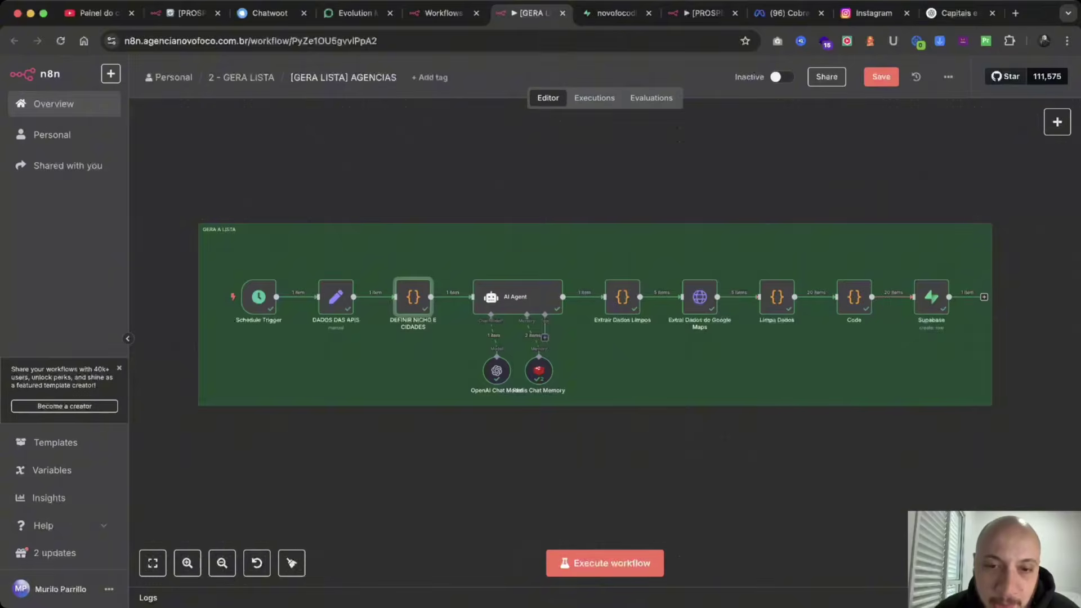
Rerun the agency list workflow and confirm the Supabase agencias table now holds 43 records.
key("super+Return")
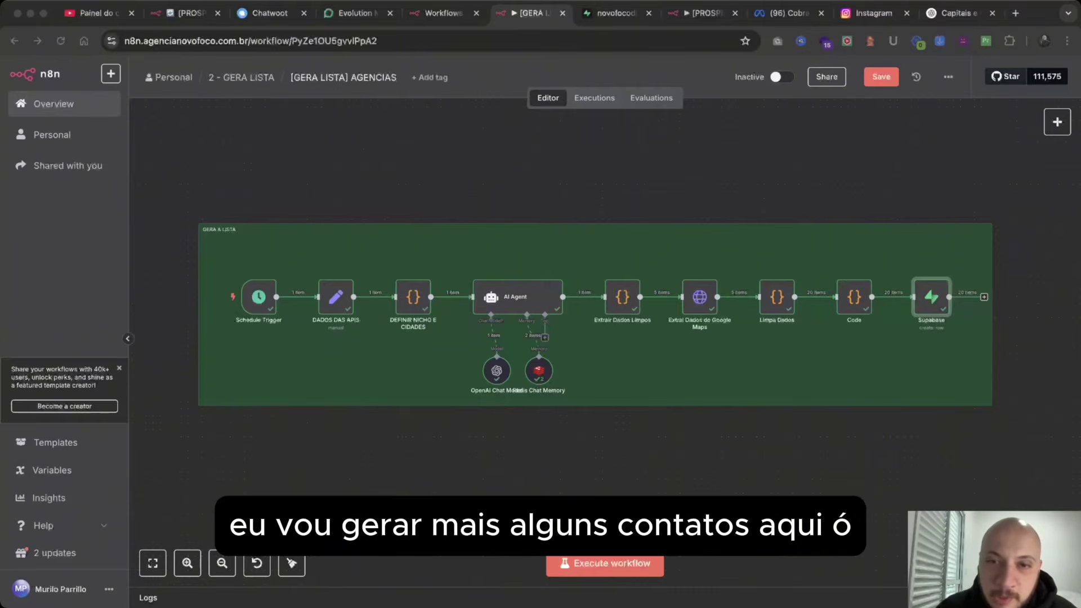
key("super+Tab")
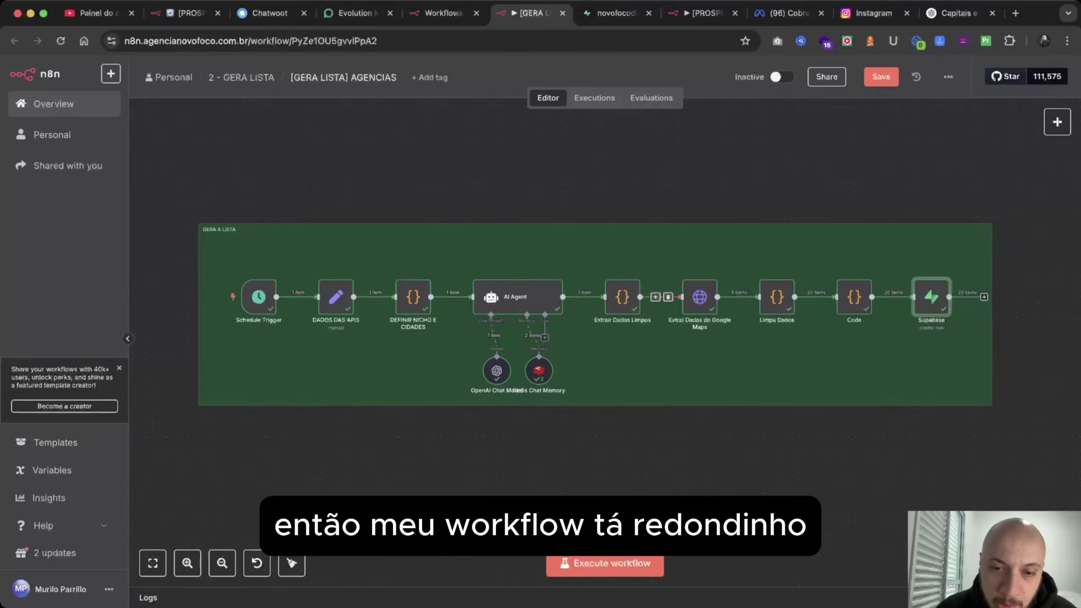
key("super+Return")
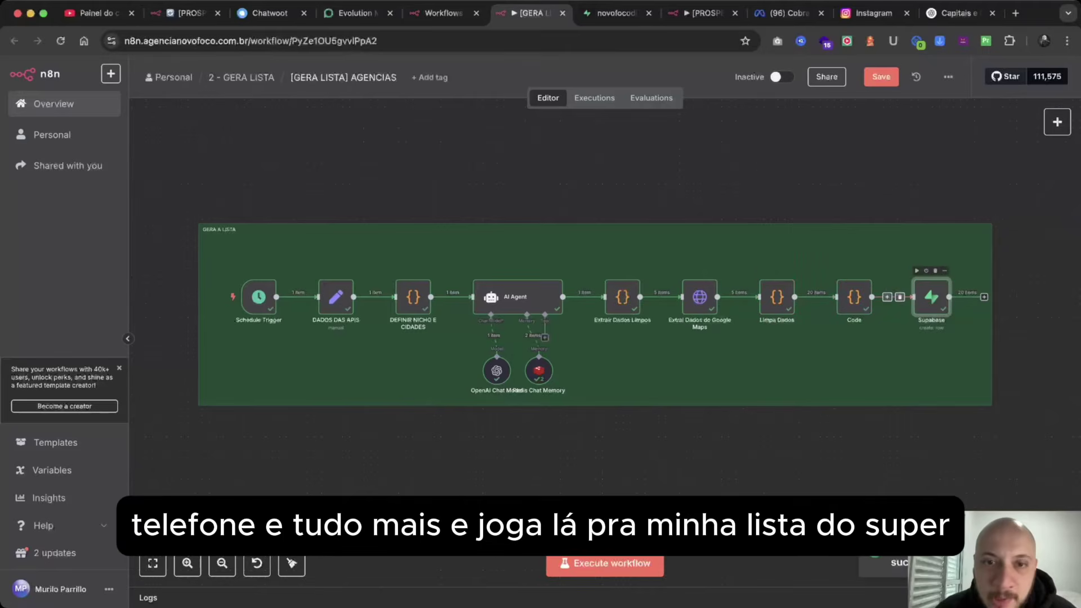
key("ctrl+Tab")
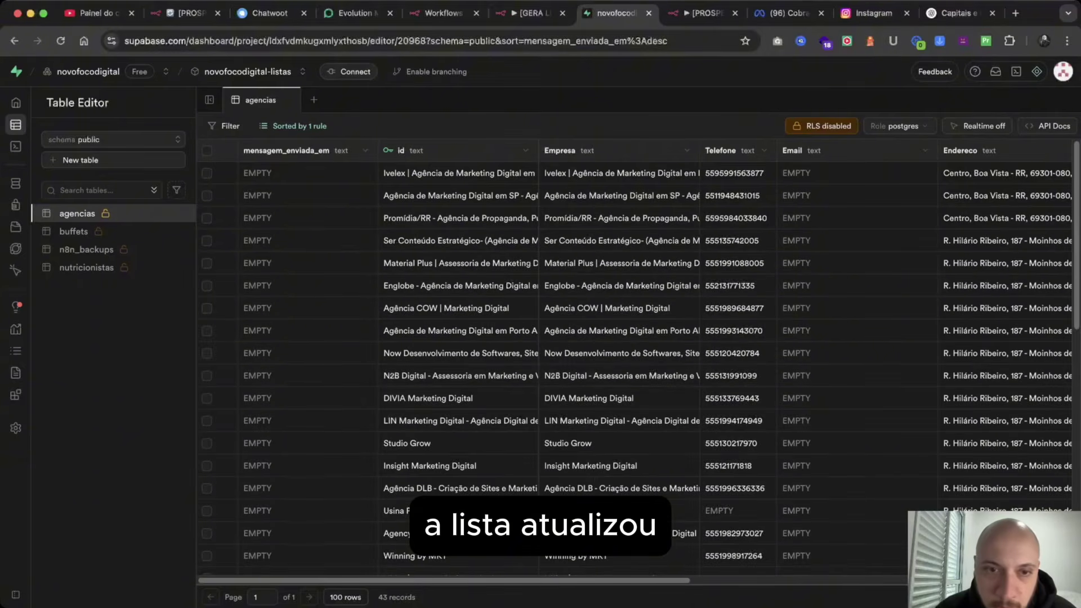
scroll(540, 366, "down", 10)
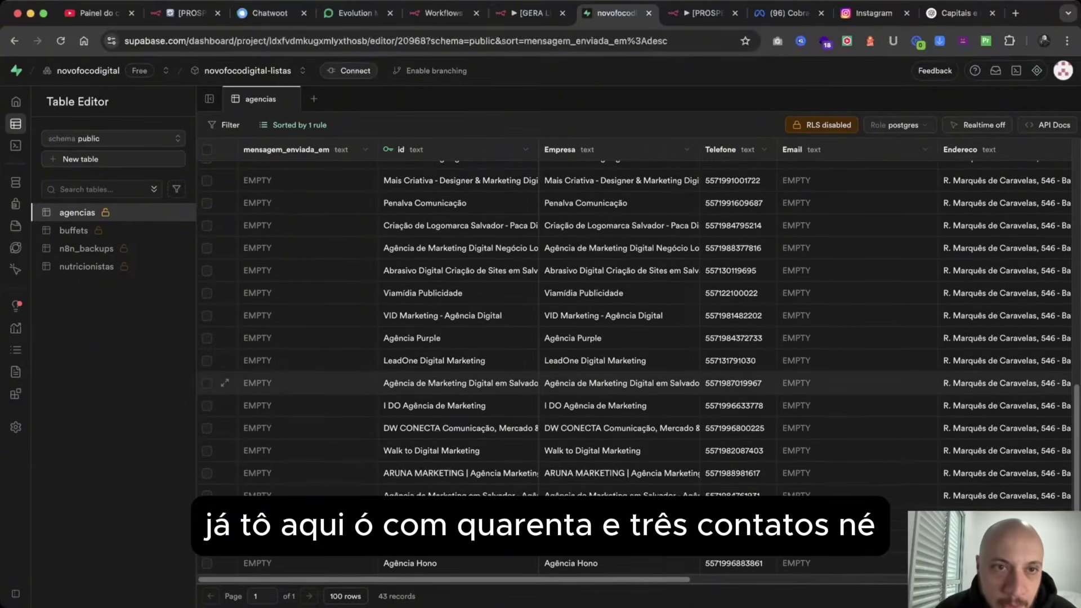
scroll(540, 366, "up", 10)
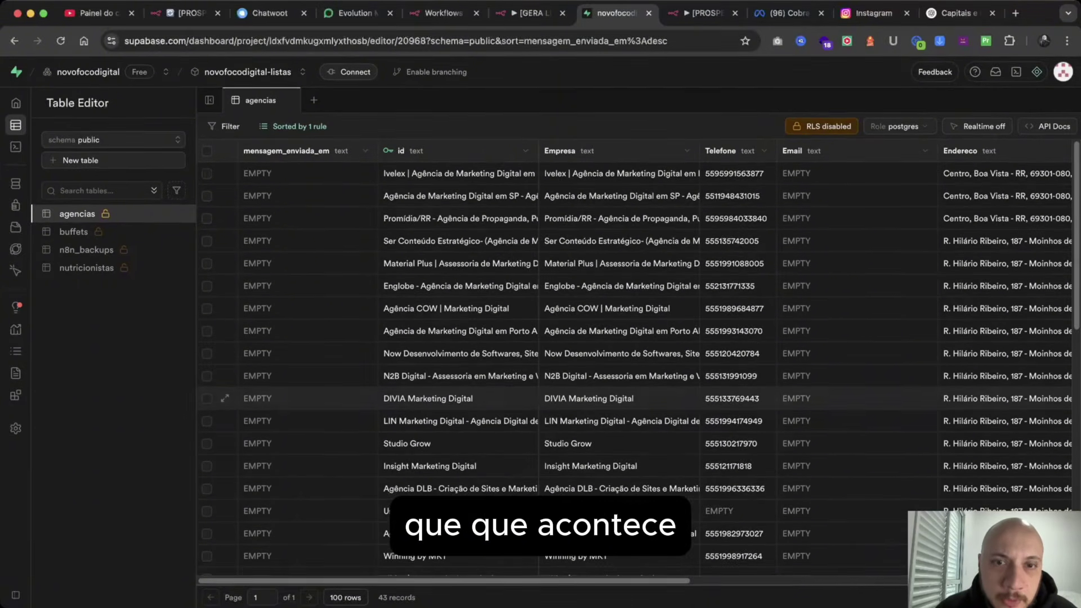
key("ctrl+shift+Tab")
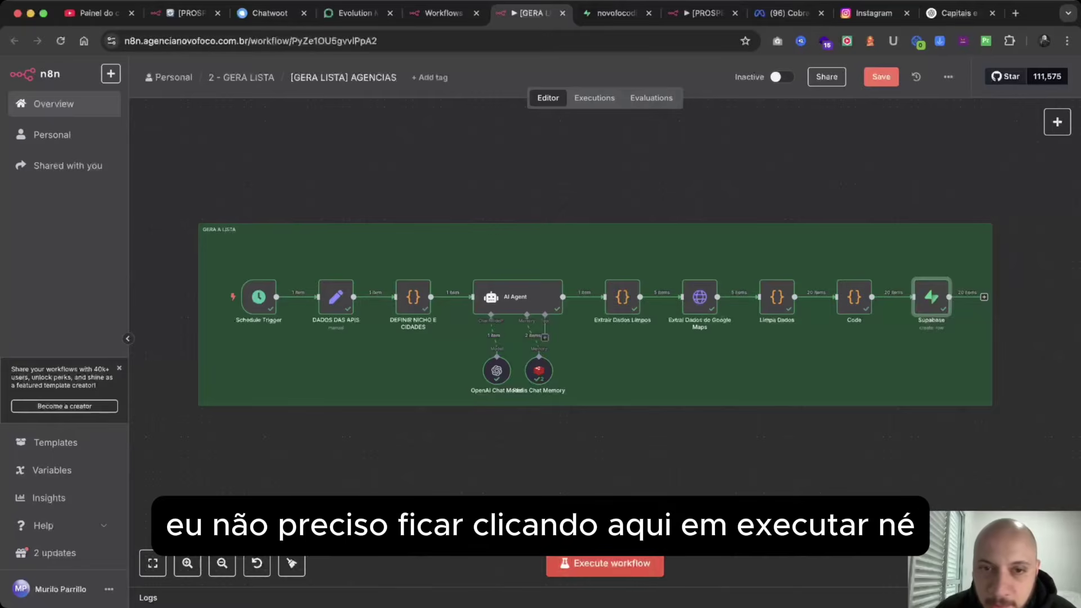
Run the agency list workflow once more and verify the agencias table reached 63 records.
left_click(563, 563)
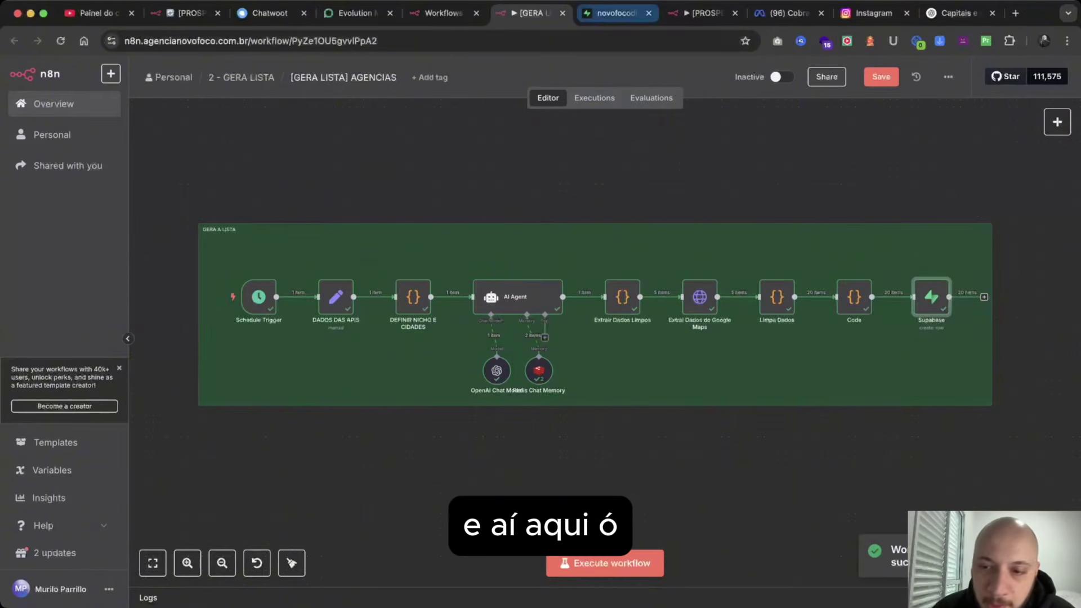
left_click(616, 13)
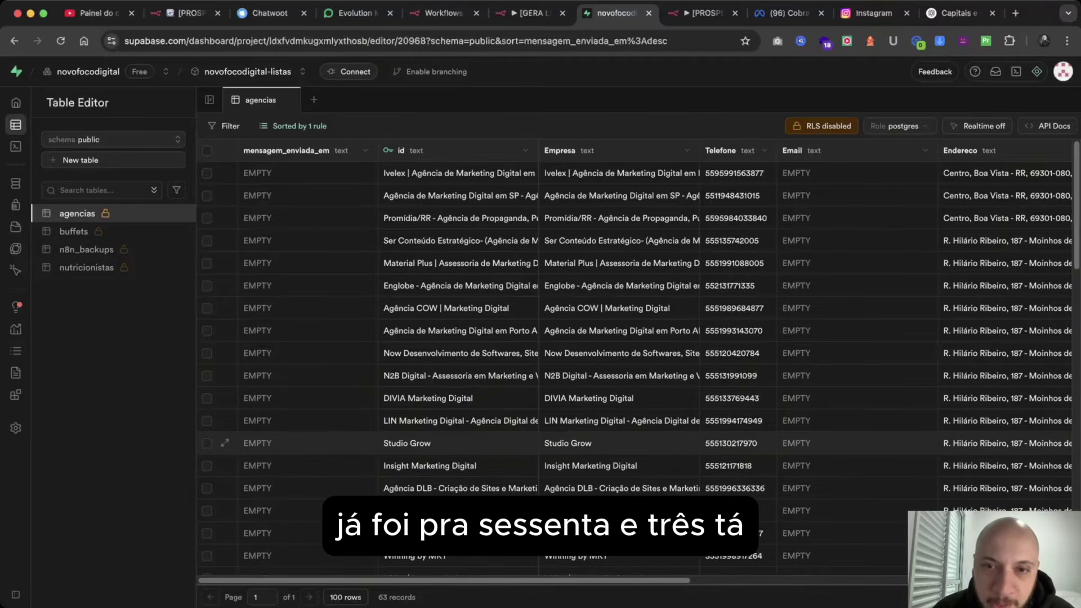
scroll(637, 443, "right", 5)
scroll(636, 443, "left", 5)
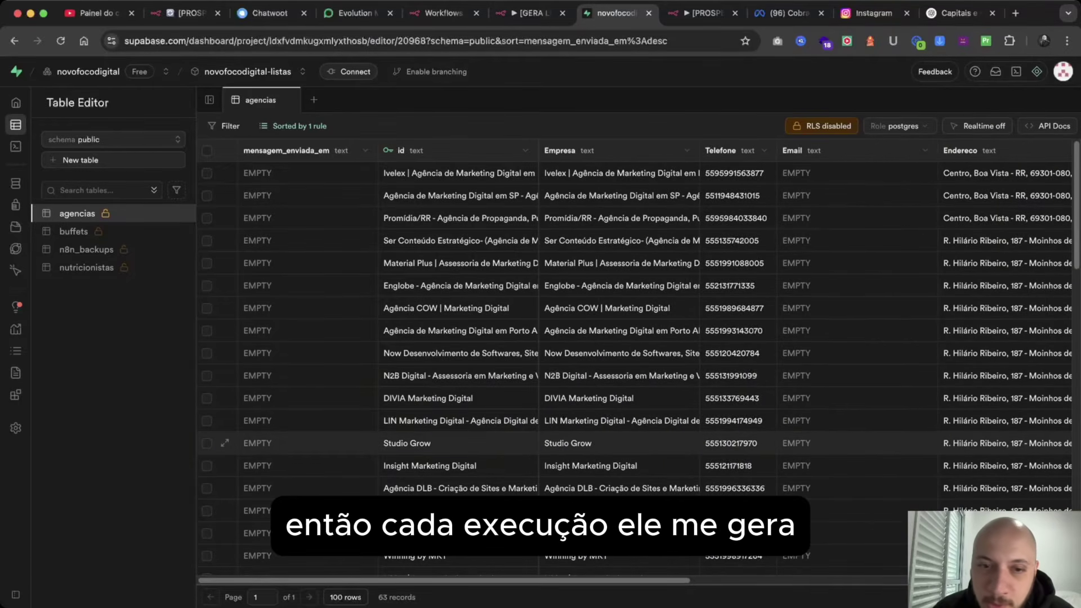
scroll(636, 443, "down", 10)
scroll(636, 366, "up", 10)
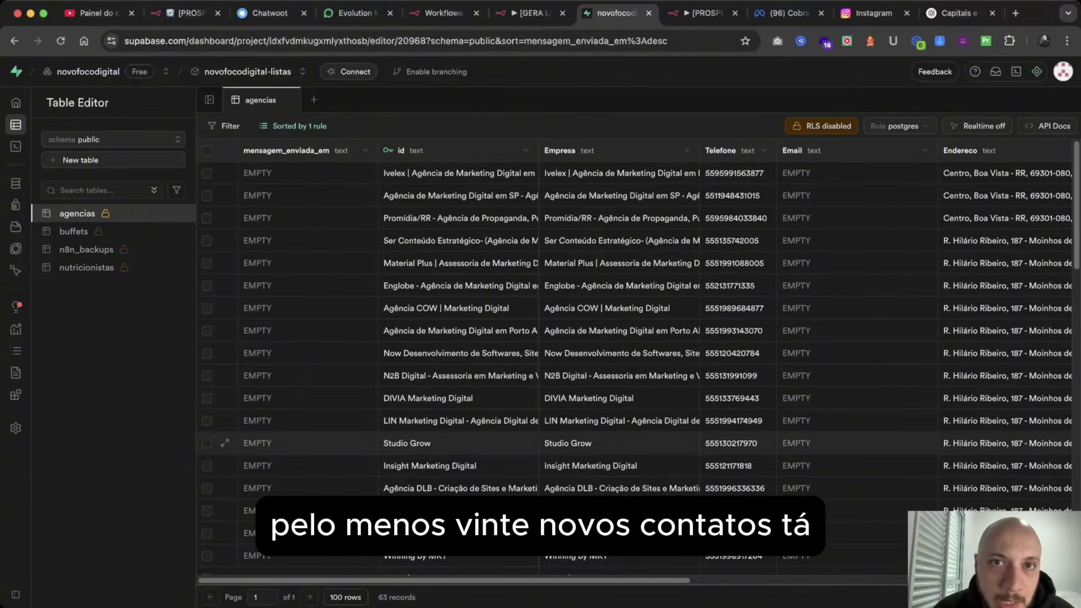
left_click(529, 13)
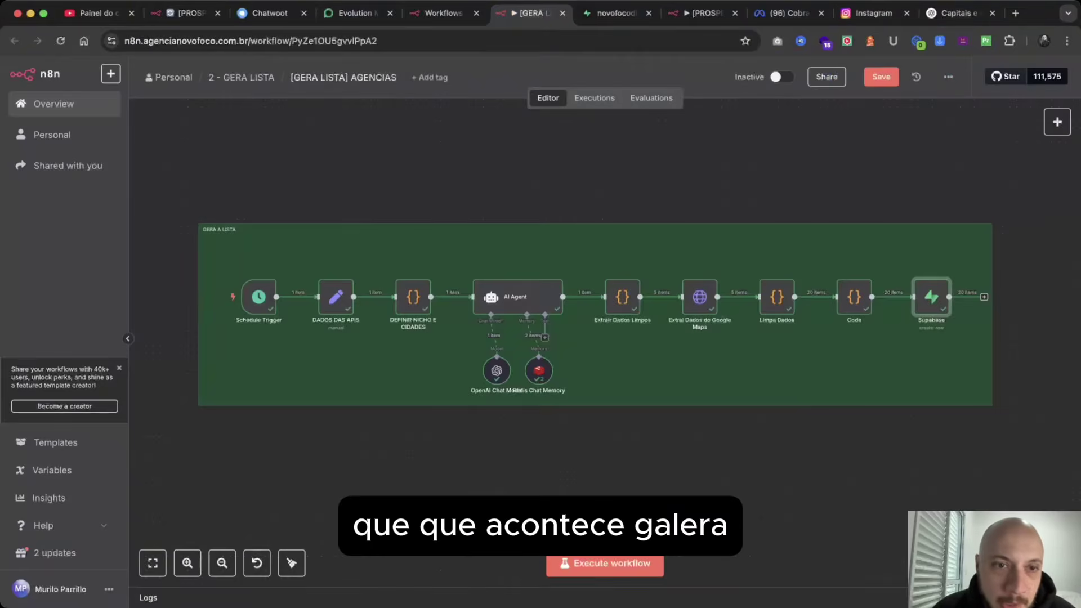
Review the Schedule Trigger, activate and run the list workflow, then open [PROSPECÇÃO] AGÊNCIAS.
double_click(259, 297)
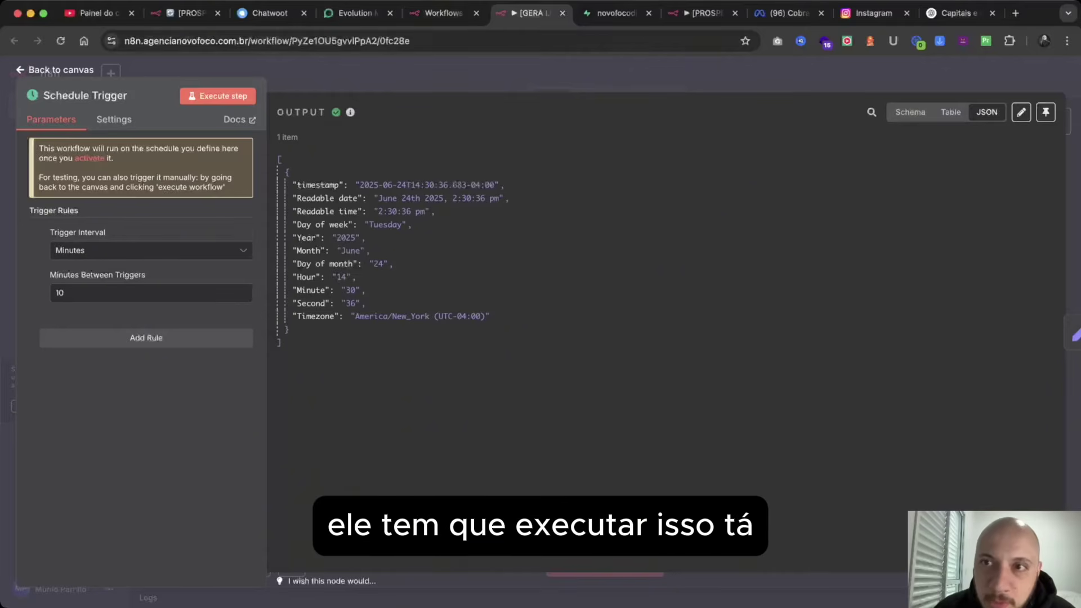
key("Escape")
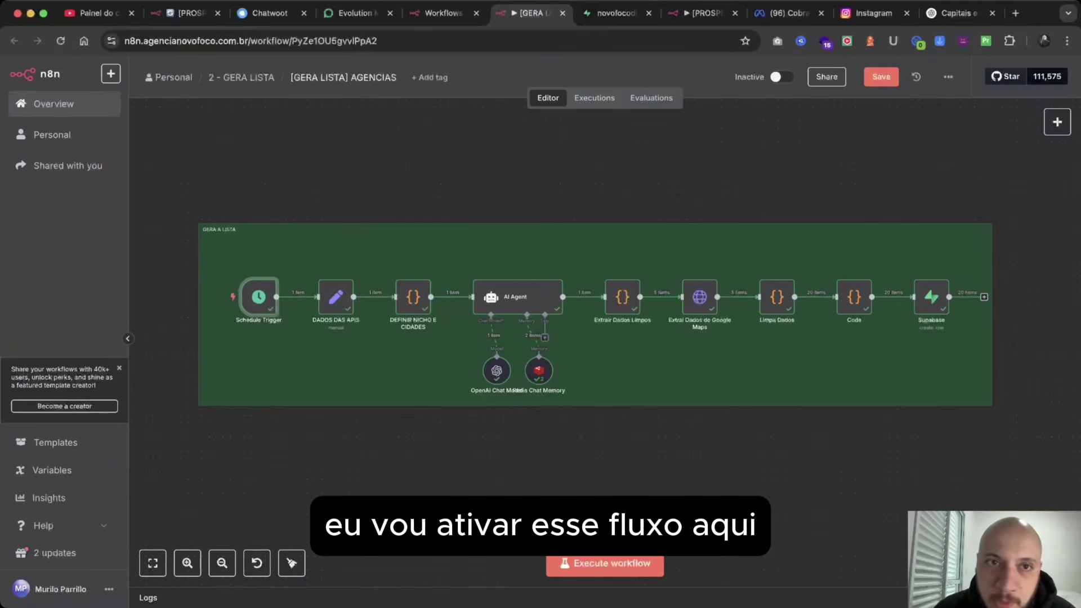
left_click(782, 77)
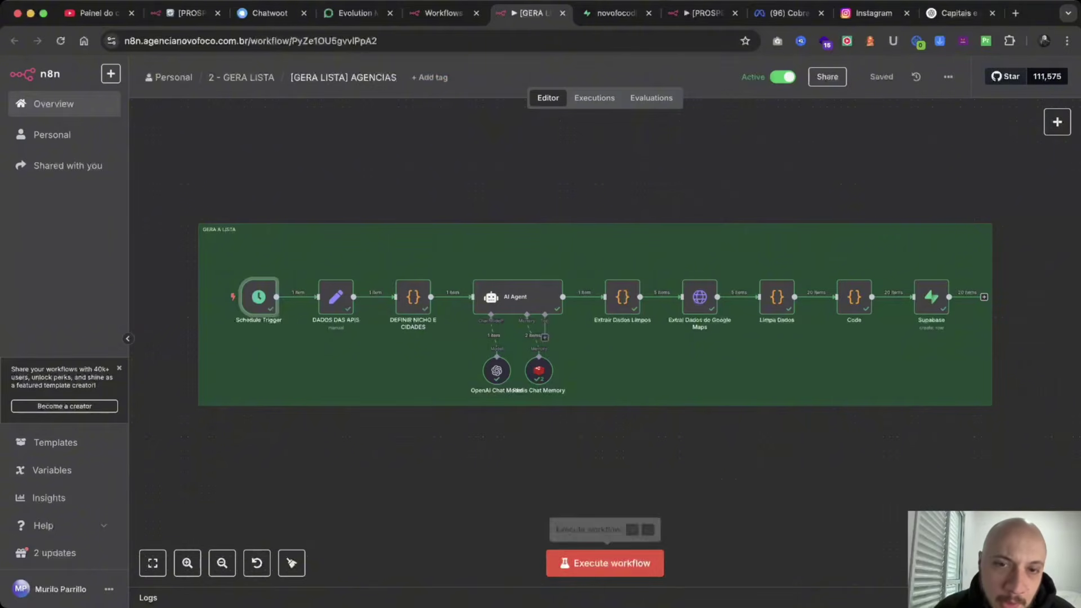
left_click(605, 563)
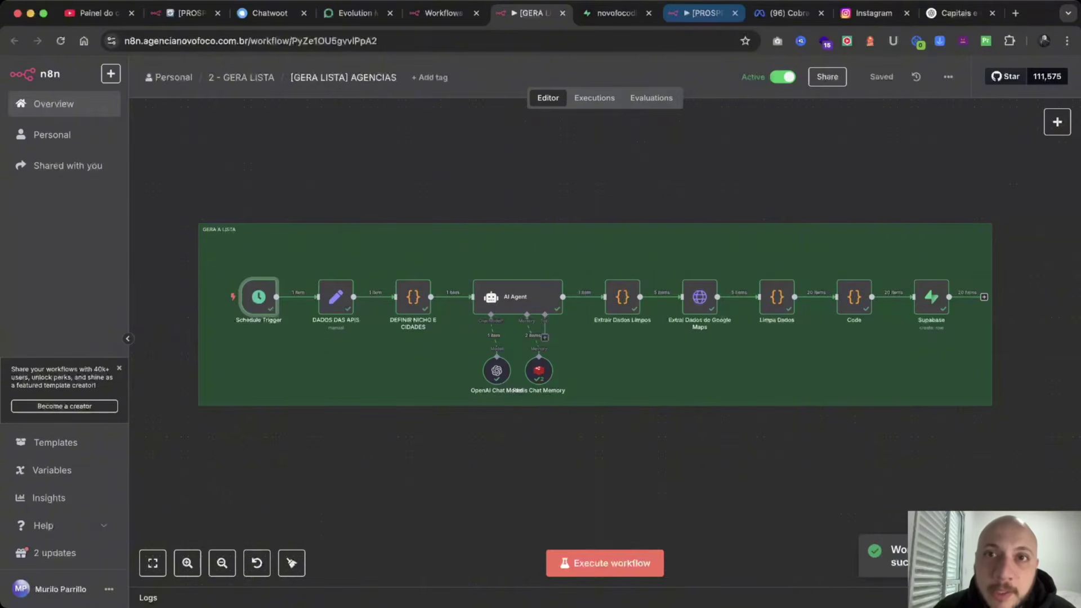
left_click(704, 13)
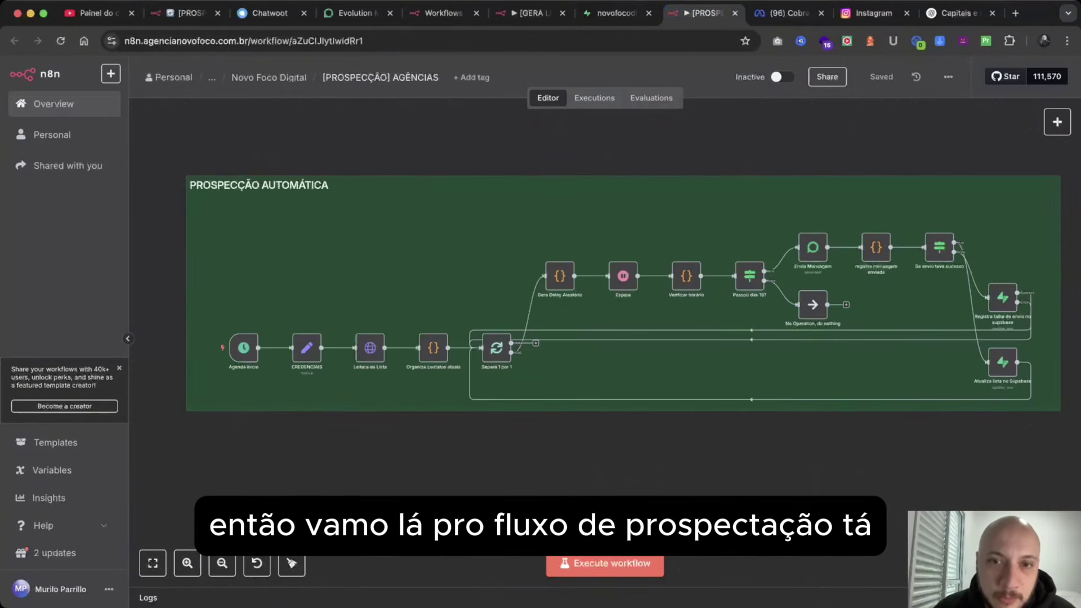
left_click_drag(704, 13, 617, 13)
scroll(600, 295, "right", 3)
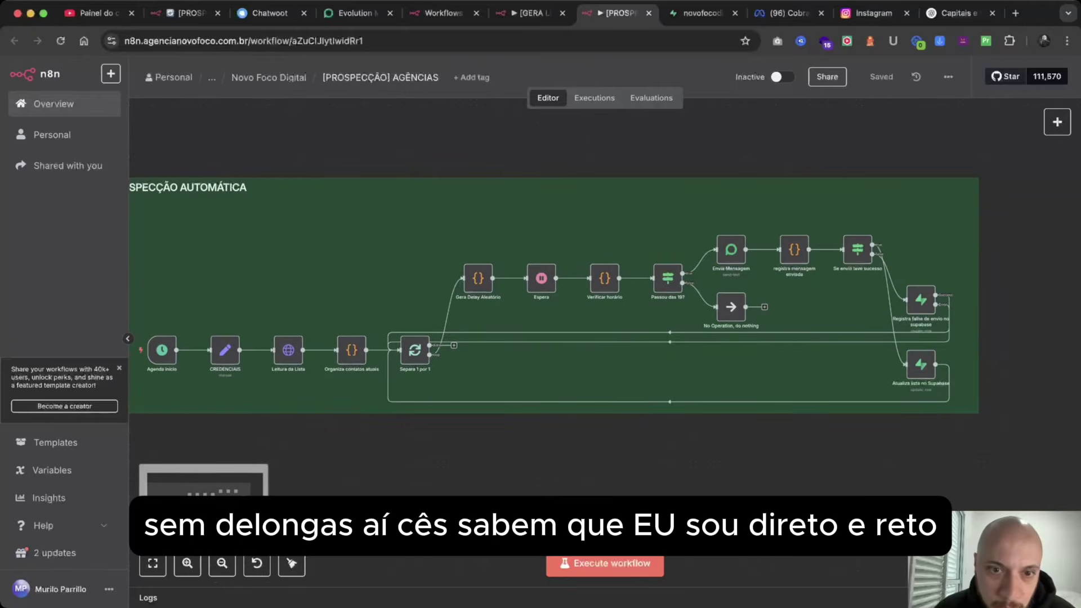
scroll(571, 296, "left", 2)
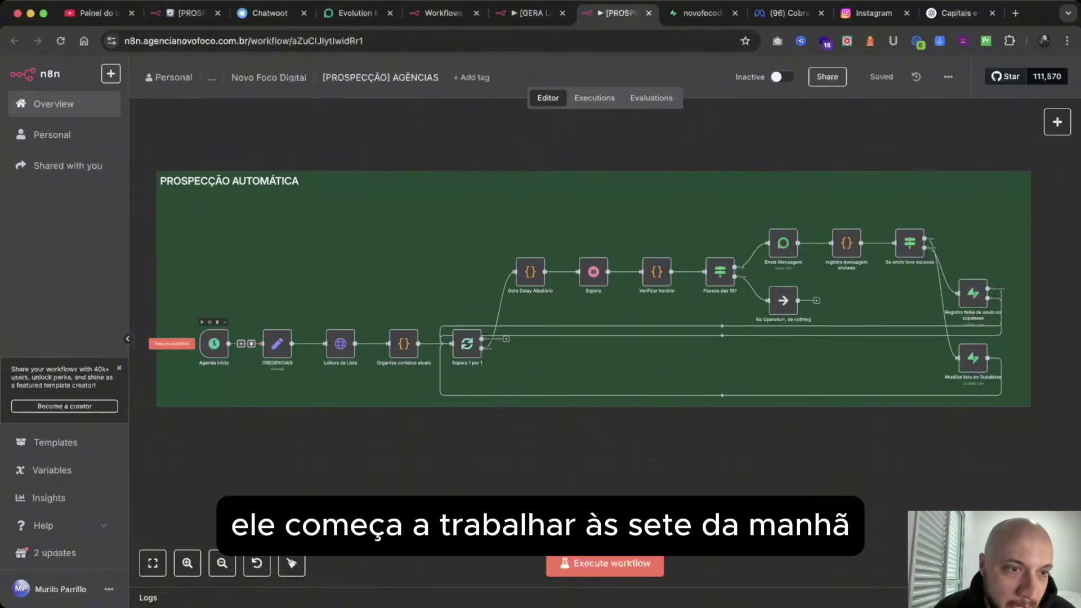
double_click(214, 343)
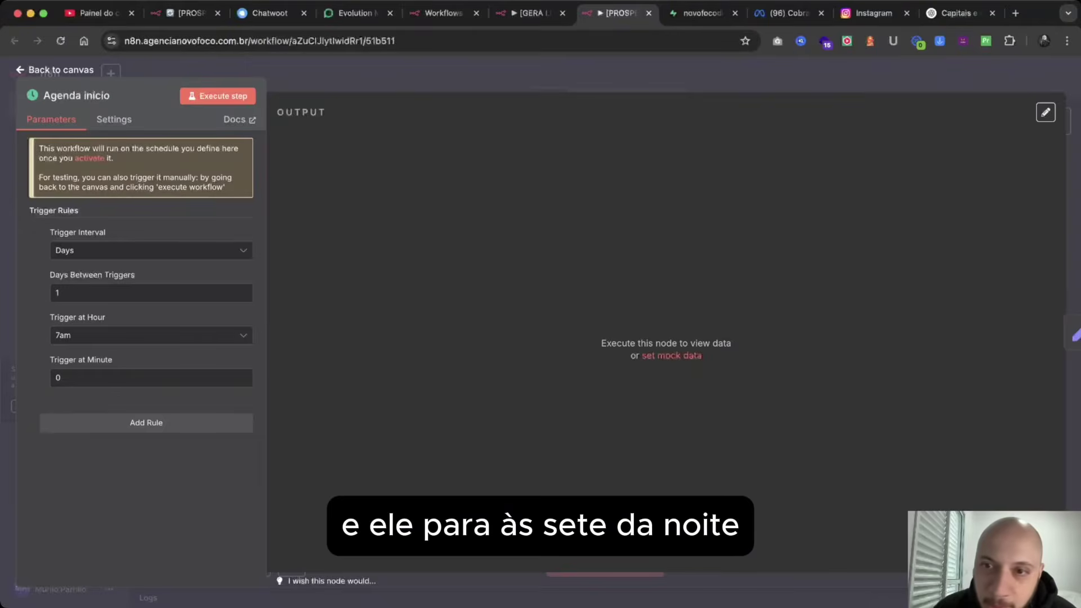
key("Escape")
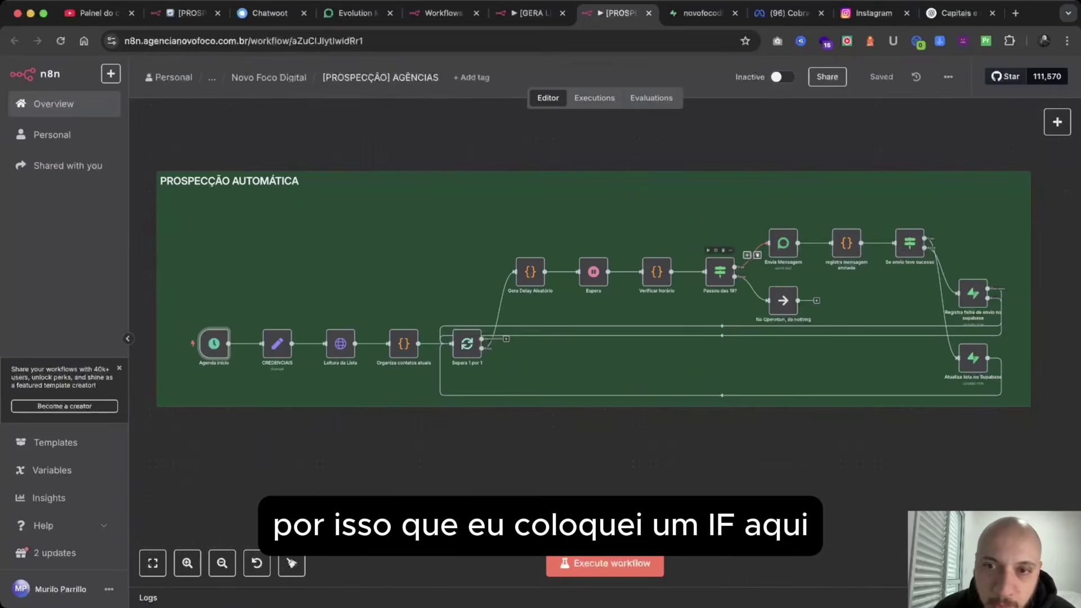
double_click(720, 272)
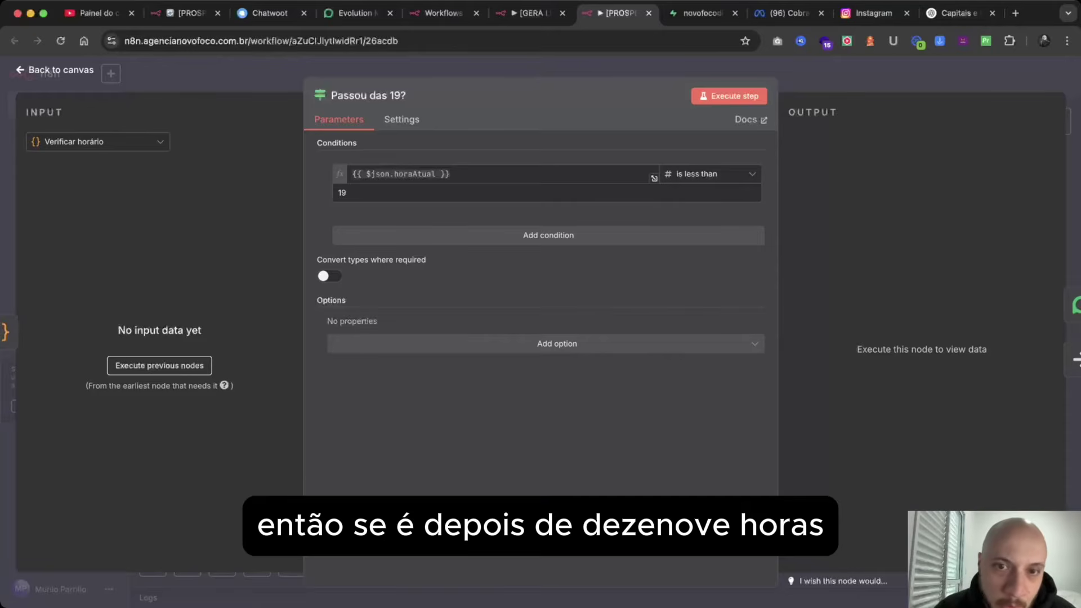
key("Escape")
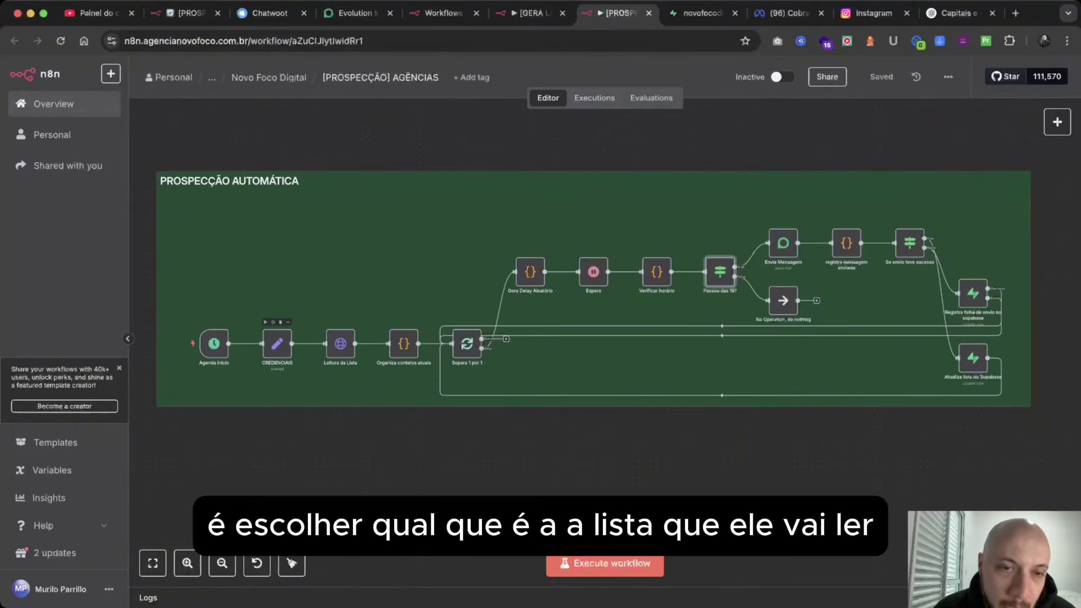
double_click(340, 343)
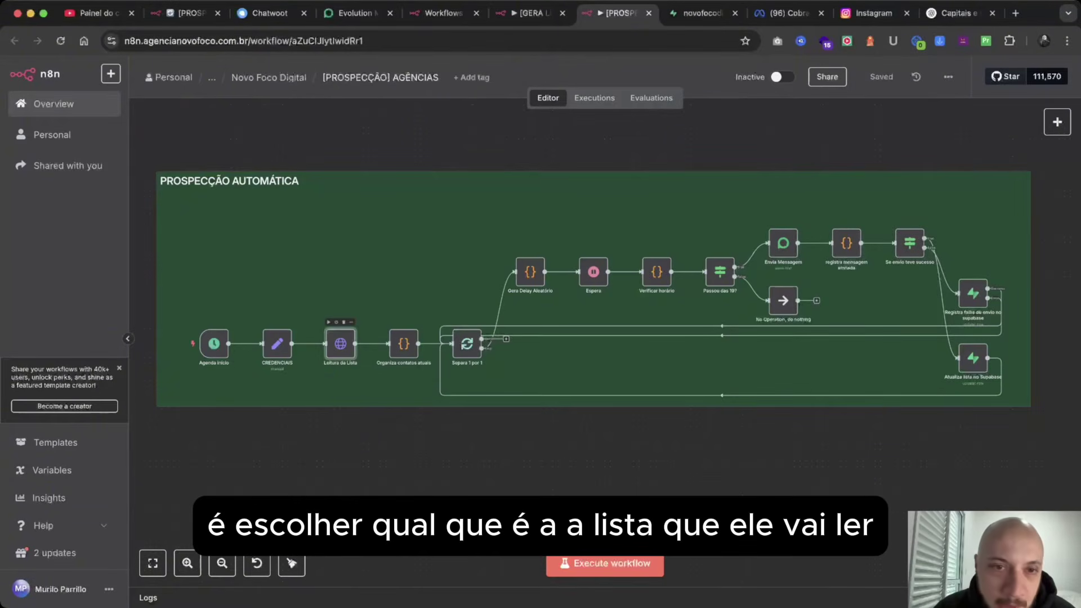
key("Escape")
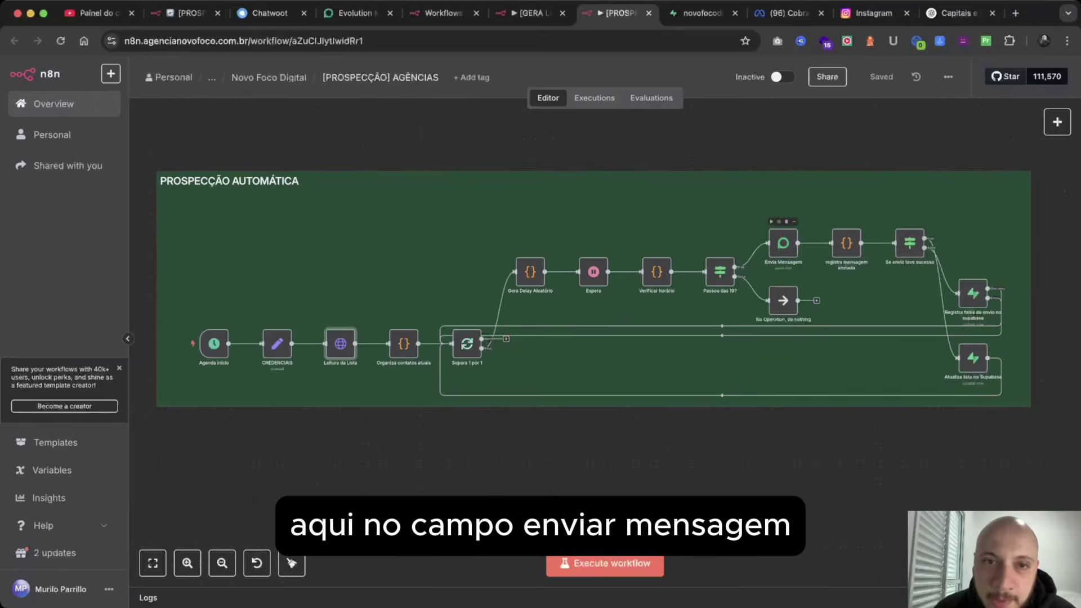
double_click(783, 243)
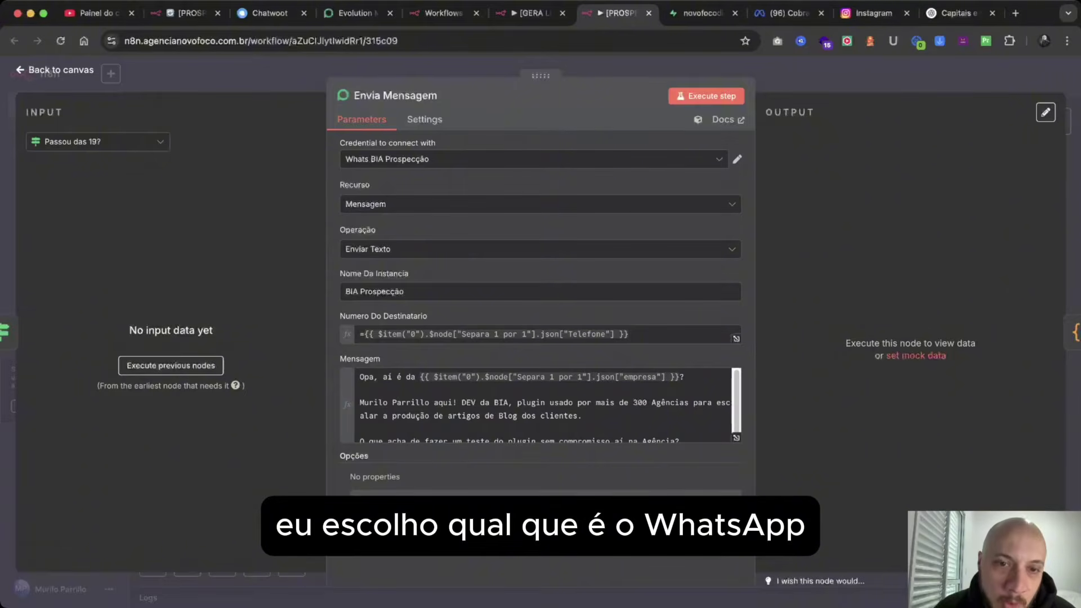
scroll(550, 405, "down", 1)
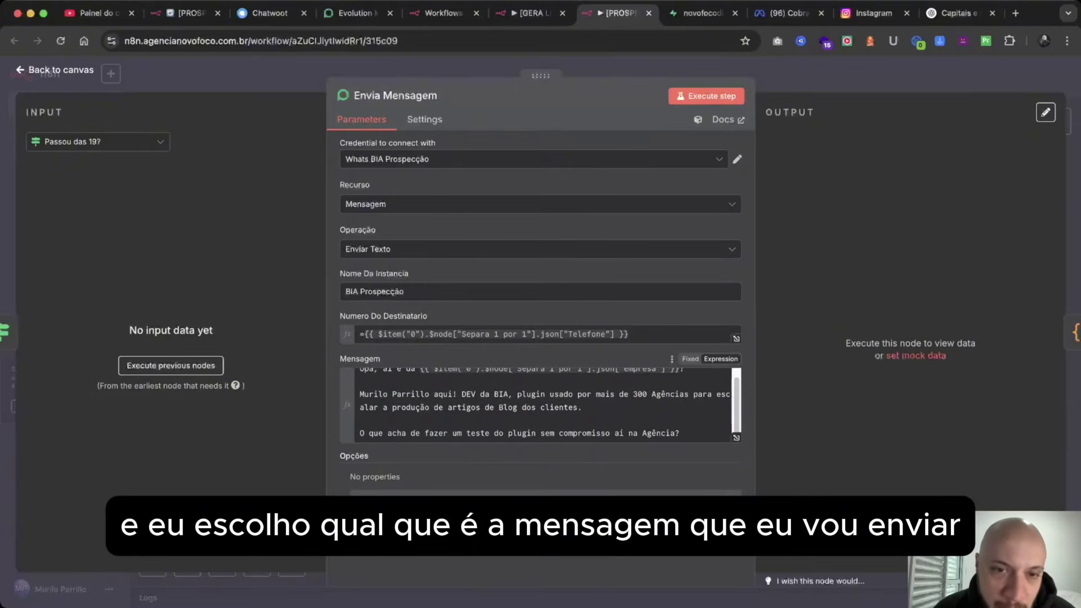
scroll(549, 406, "up", 1)
scroll(550, 405, "down", 1)
scroll(550, 405, "up", 1)
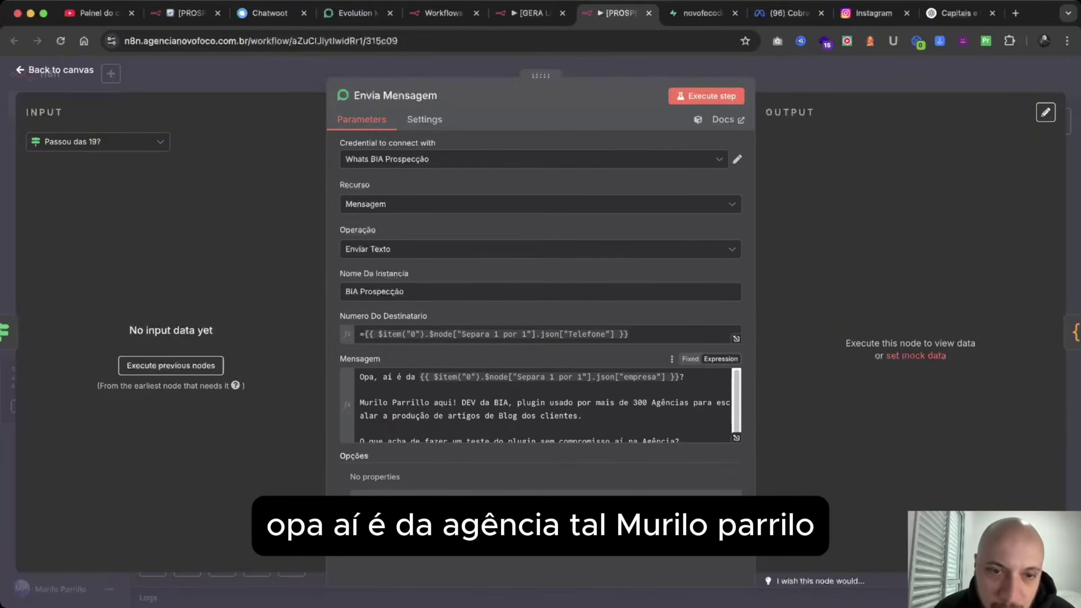
scroll(541, 405, "down", 1)
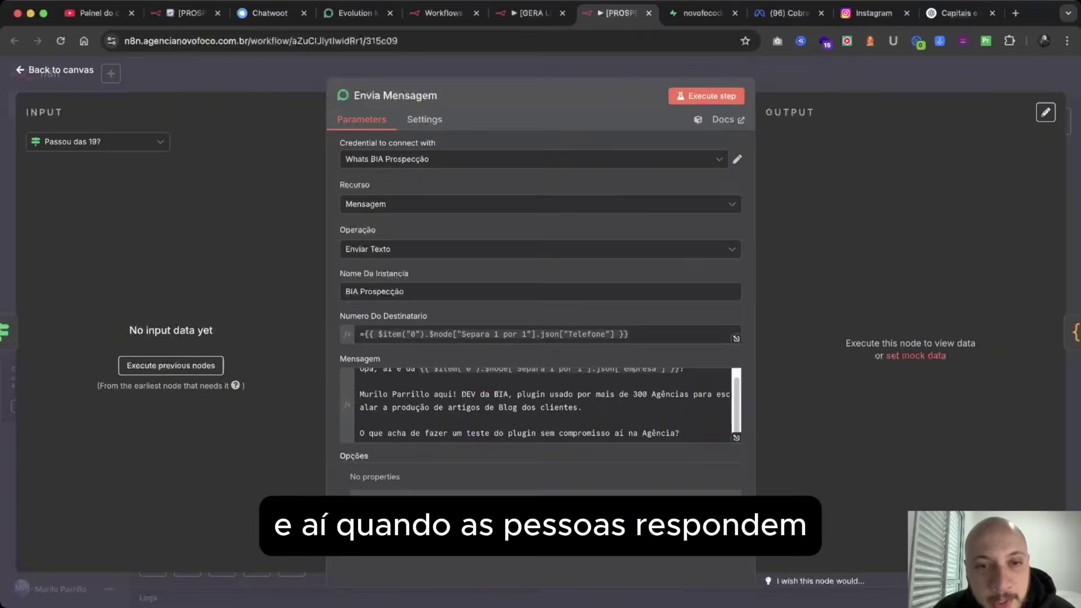
key("Escape")
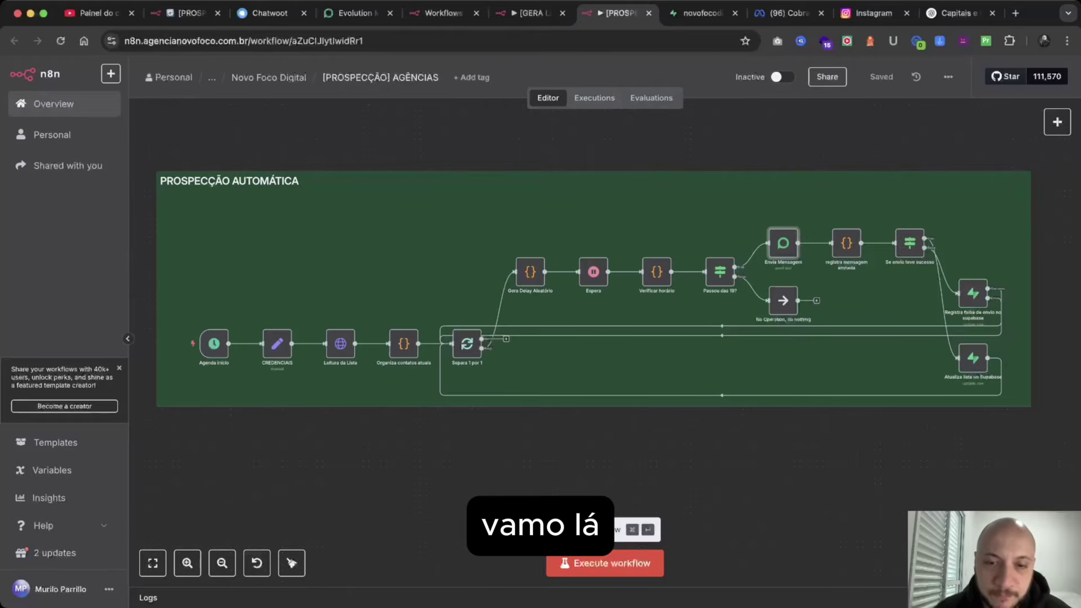
Test-run the prospecting workflow and check the Espera node's 3-second wait.
left_click(597, 563)
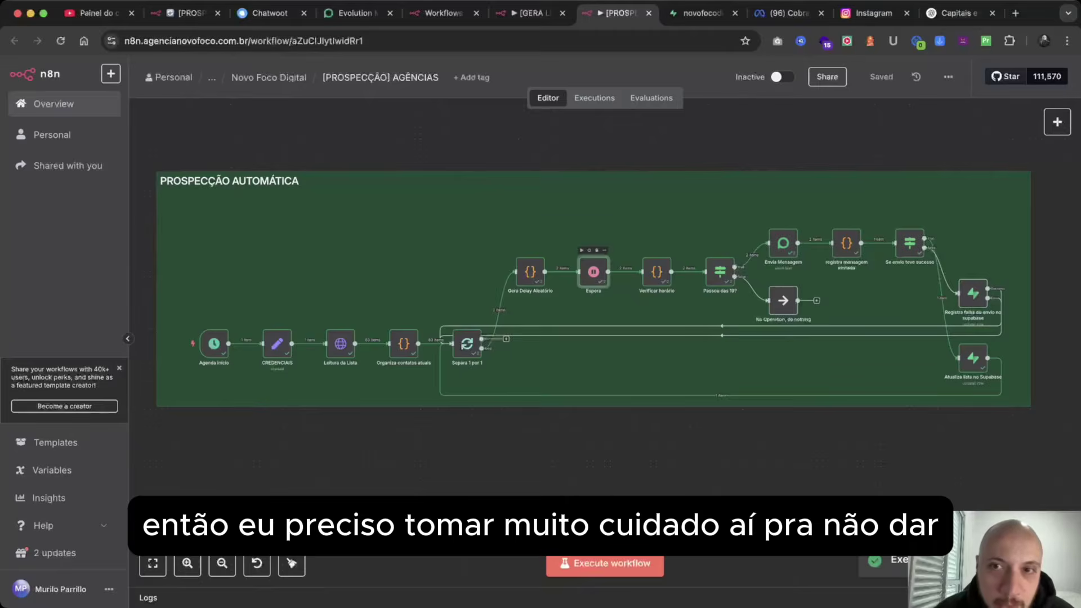
double_click(593, 272)
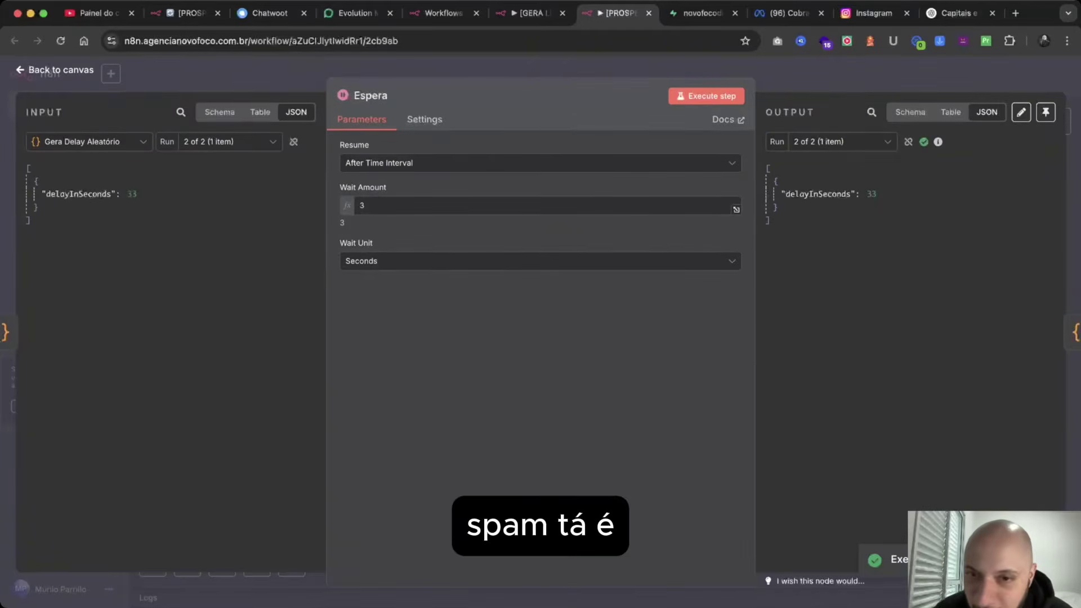
key("Escape")
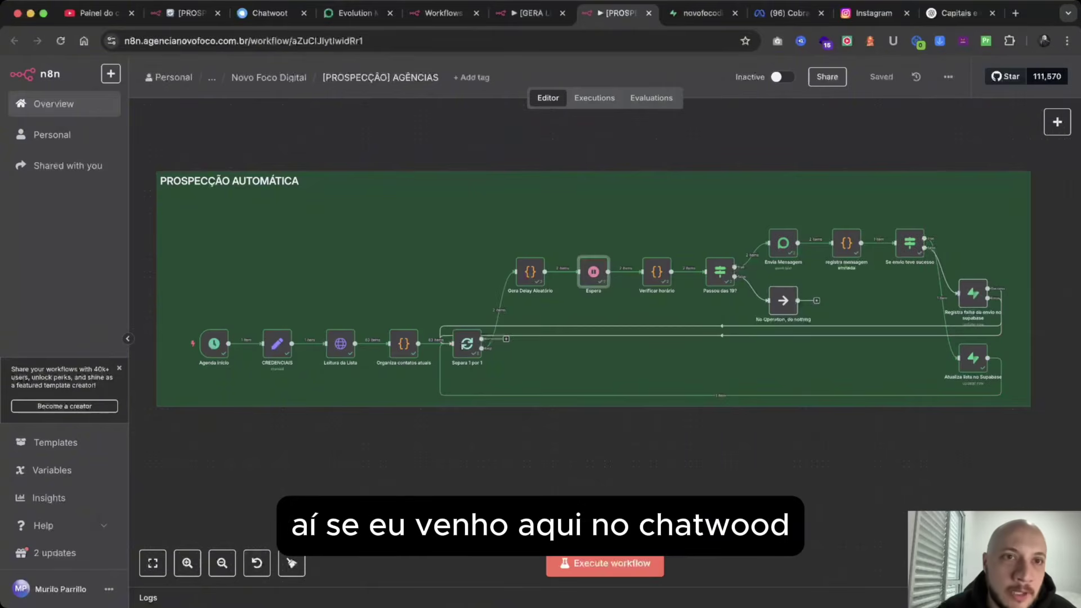
In Chatwoot's BIA account, check both new conversations that received the test message.
left_click(267, 13)
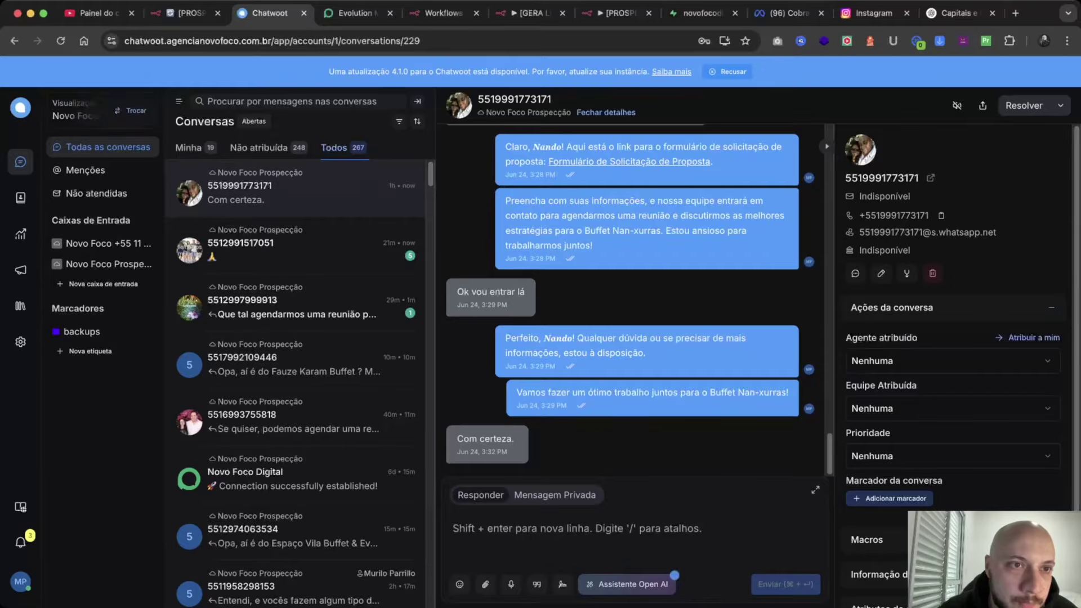
left_click(130, 110)
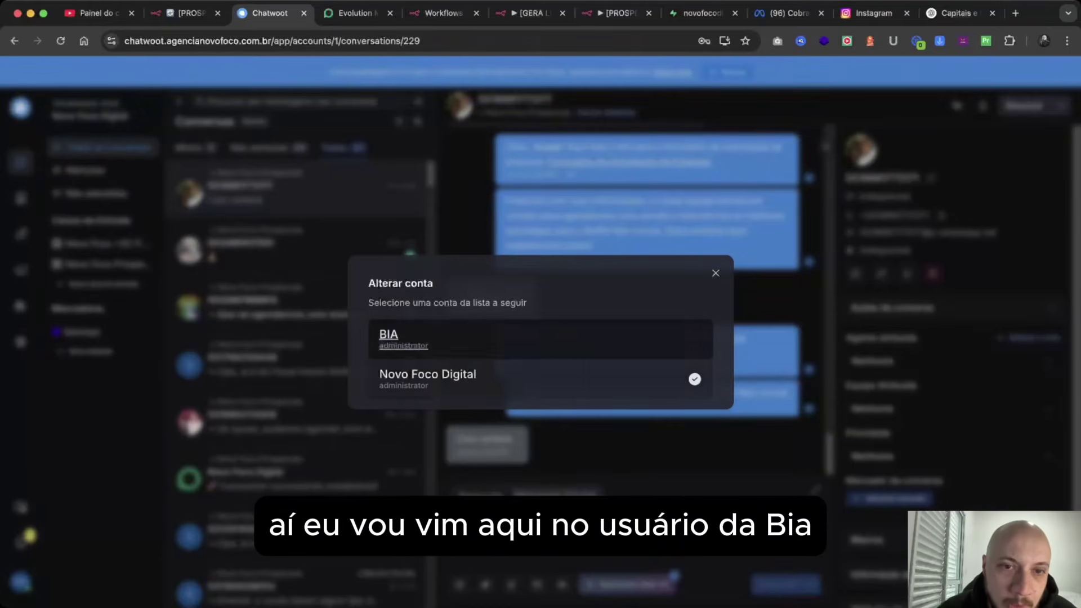
left_click(389, 338)
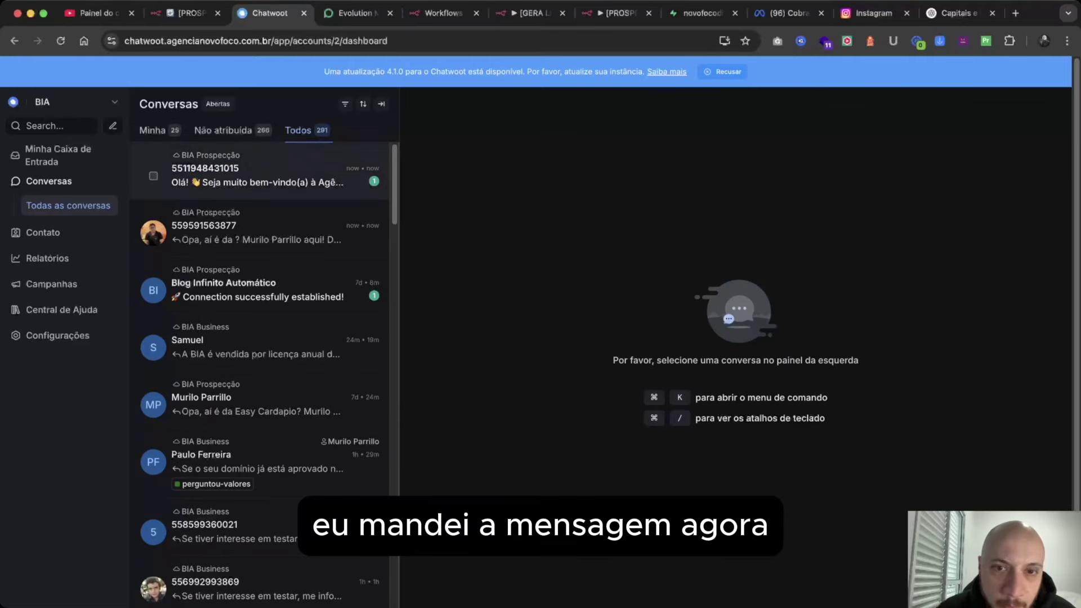
left_click(253, 174)
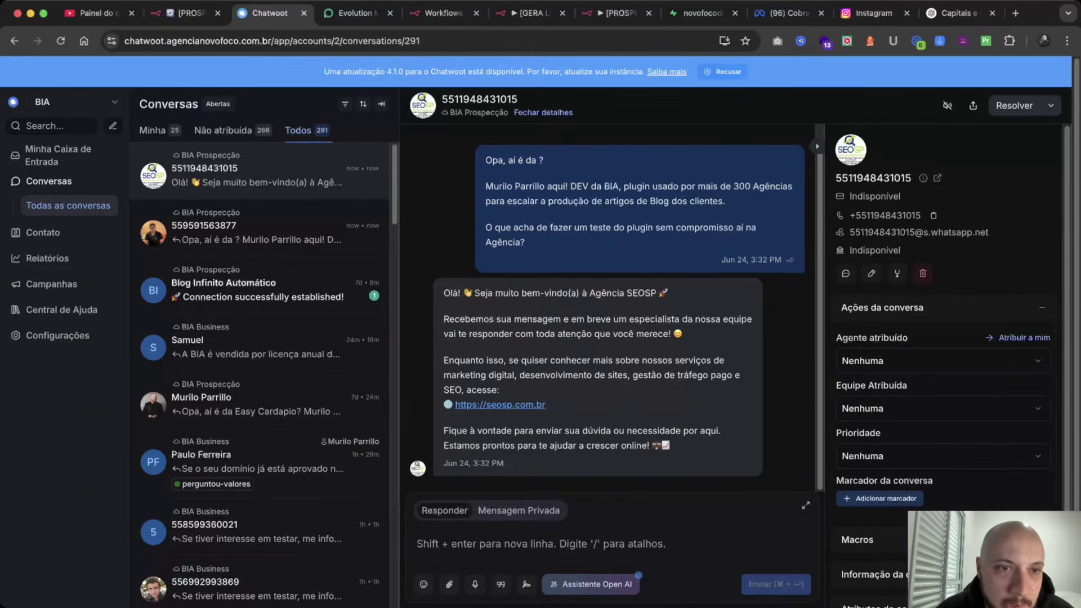
left_click(253, 228)
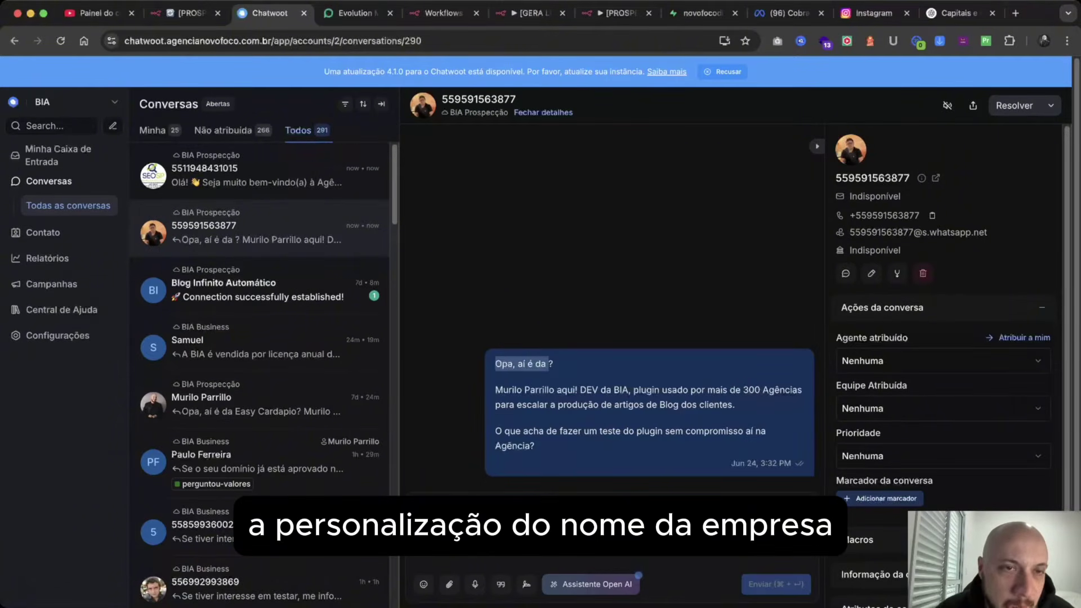
left_click(253, 174)
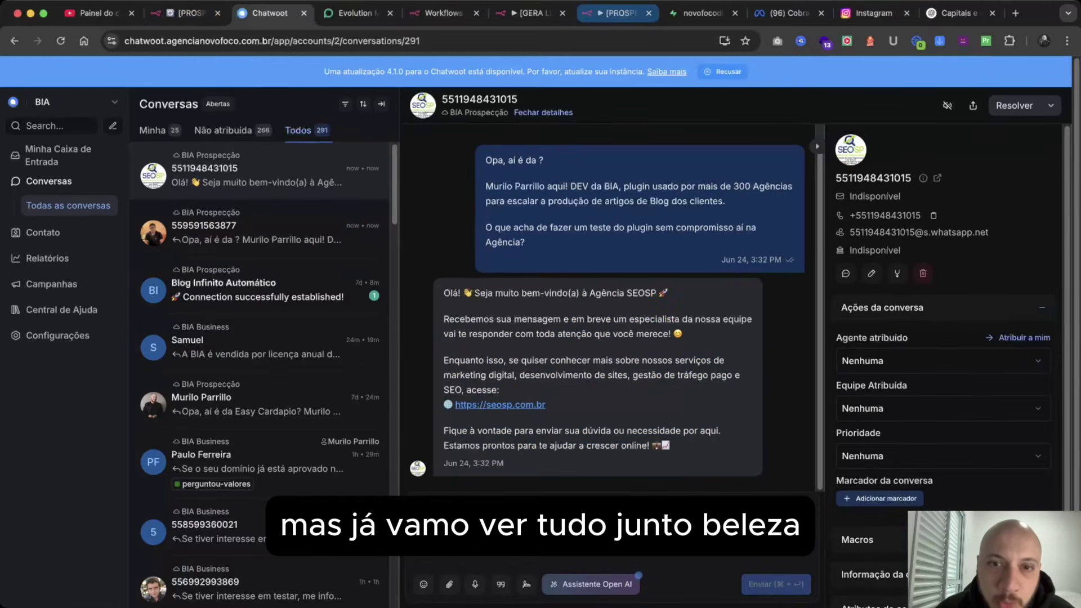
left_click(616, 12)
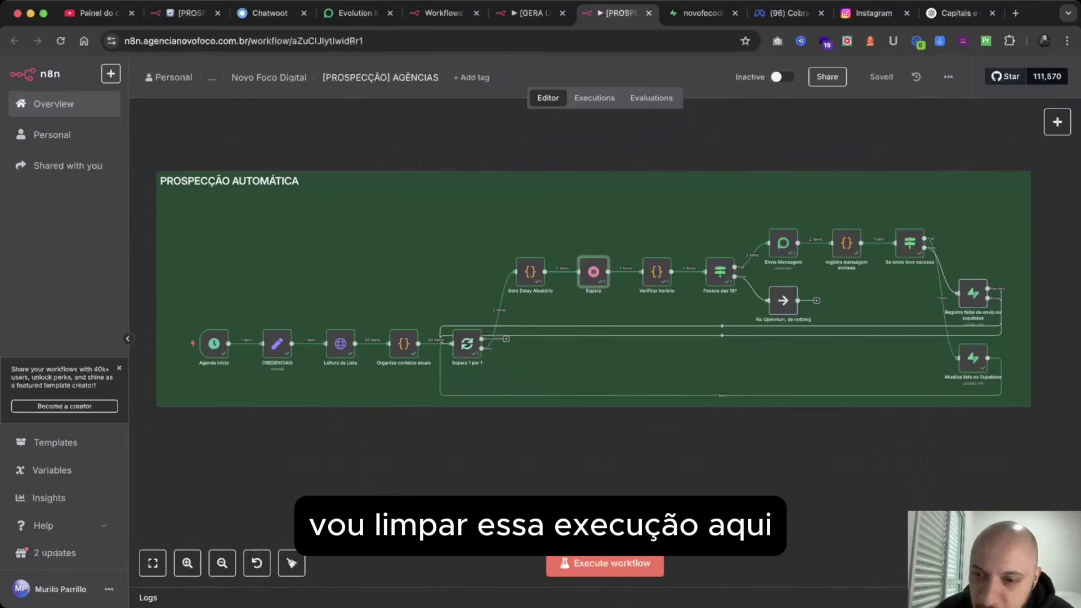
Clear the prospecting workflow's run data and create a new blank workflow, My workflow 2.
left_click(1010, 598)
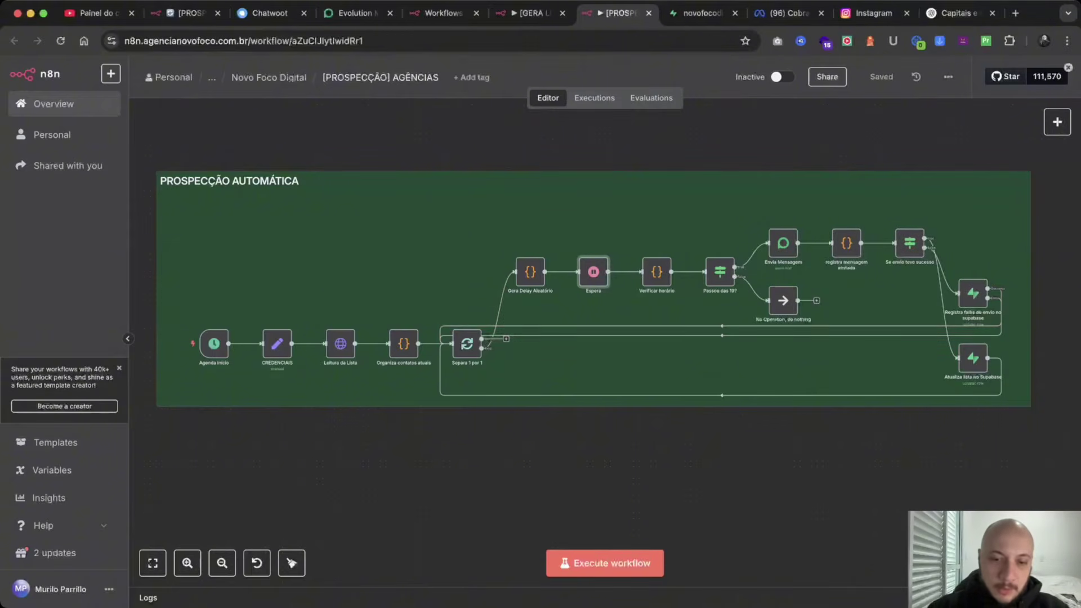
left_click(1015, 13)
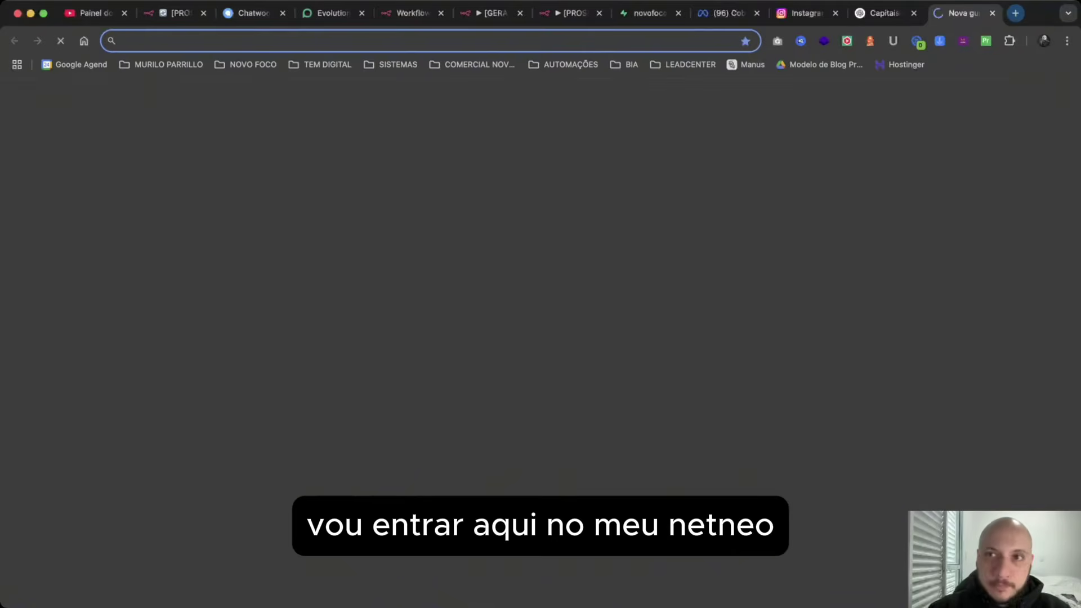
type("n8n")
key("Return")
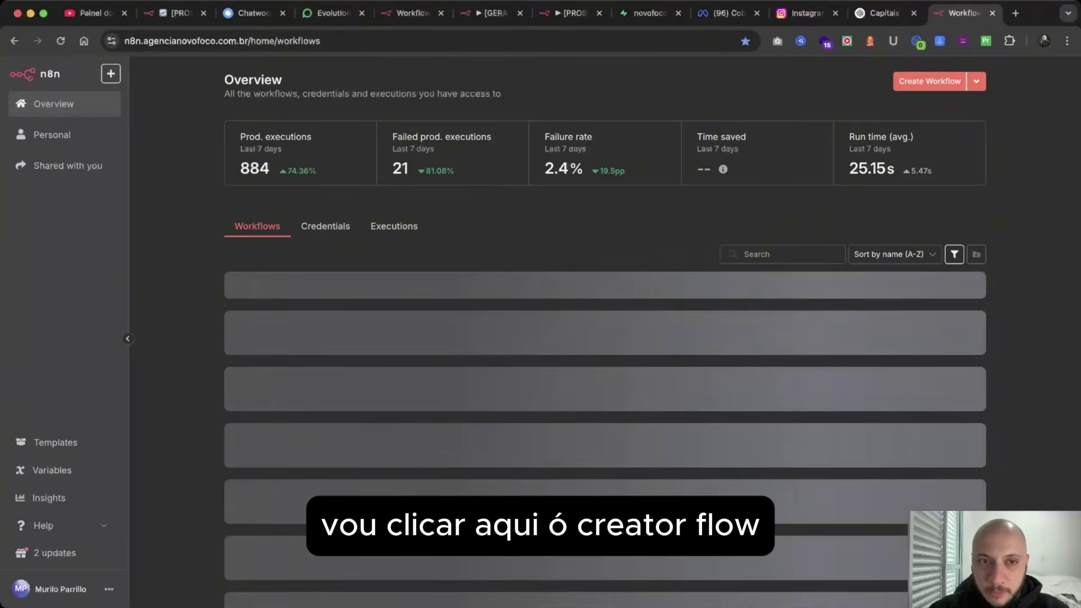
left_click(929, 81)
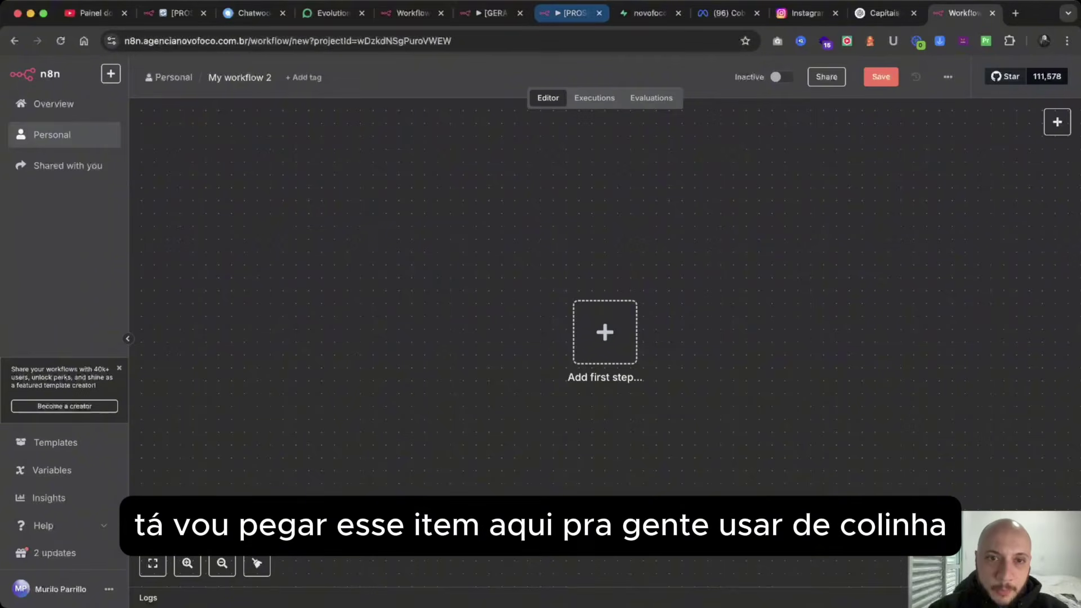
left_click(571, 13)
Glance at the Supabase agencias table, then place the My workflow 2 tab beside Evolution.
left_click_drag(571, 13, 571, 113)
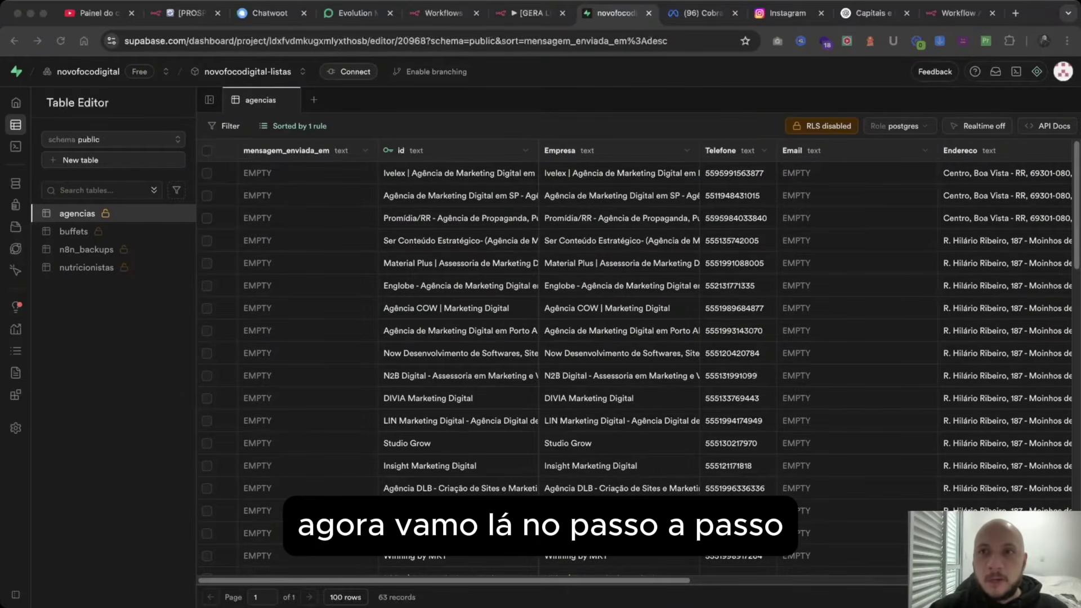
left_click_drag(958, 13, 438, 12)
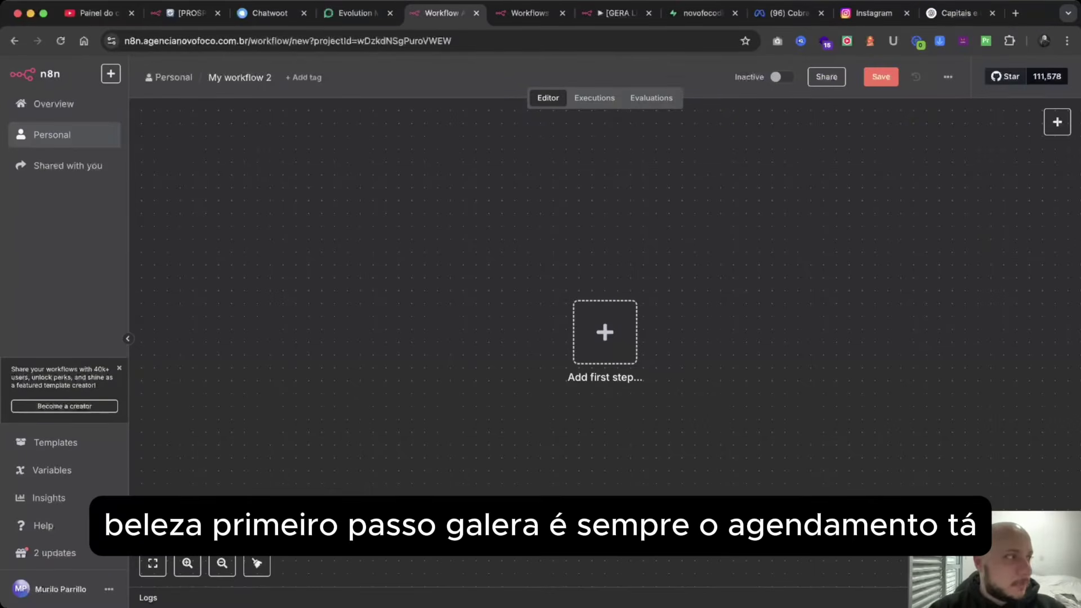
Add a Schedule Trigger as the first step, set to fire daily at 7am.
left_click(605, 333)
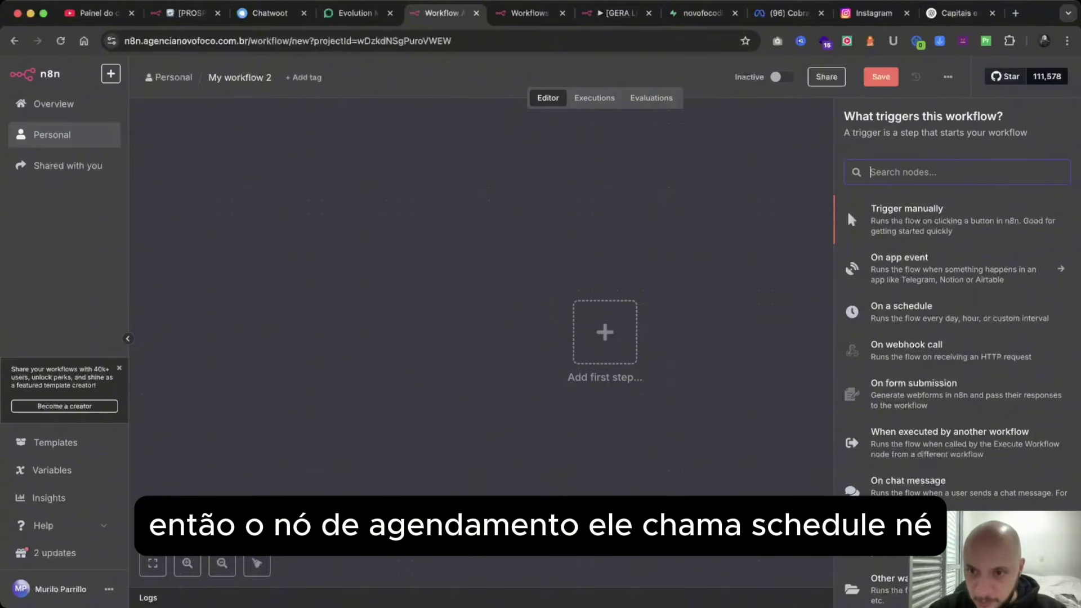
type("sc")
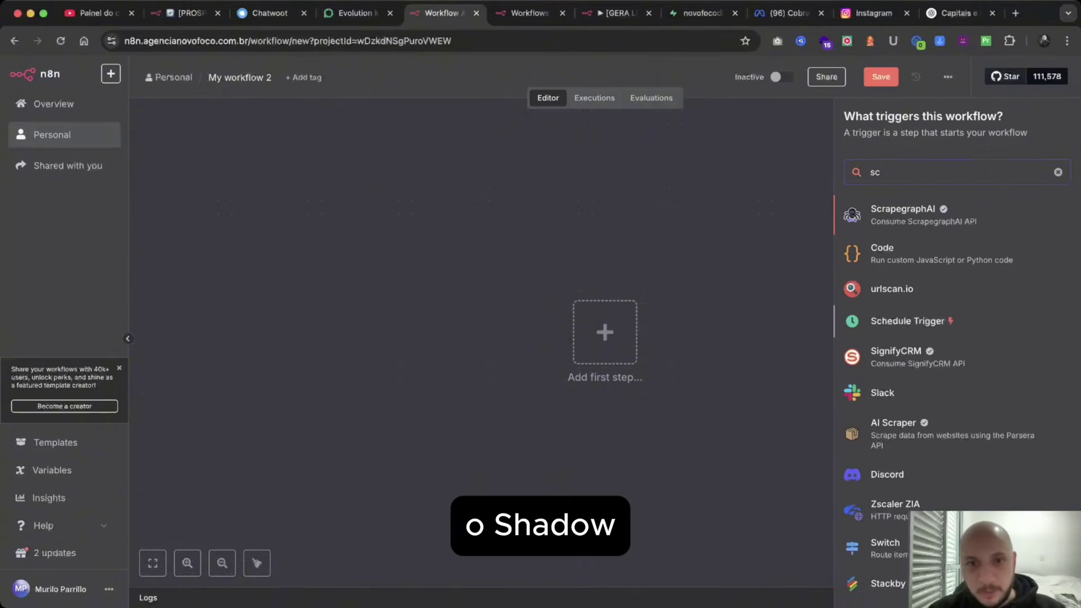
left_click(908, 321)
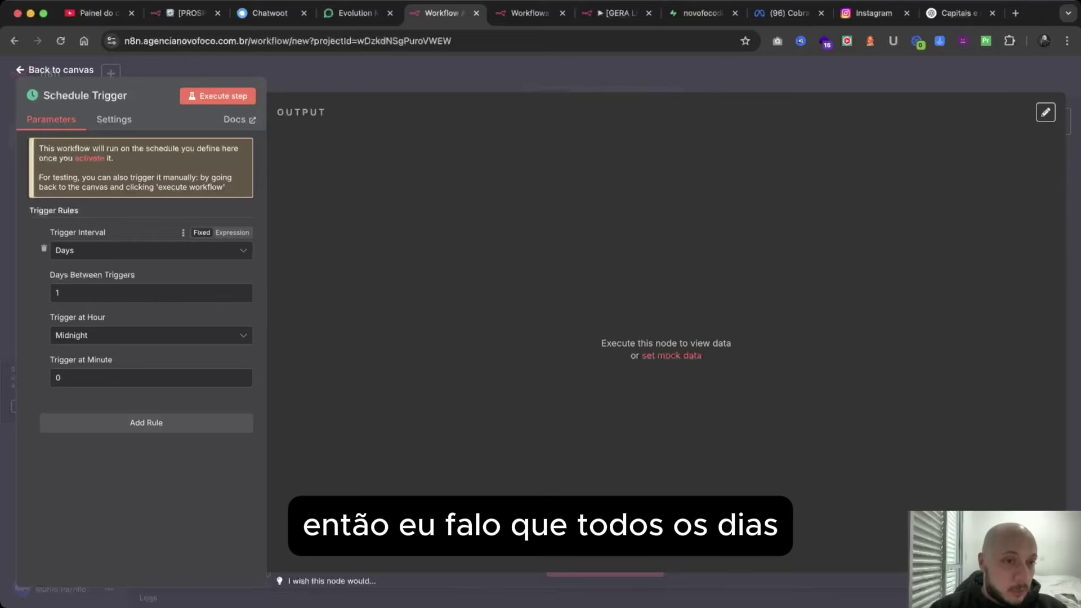
left_click(151, 334)
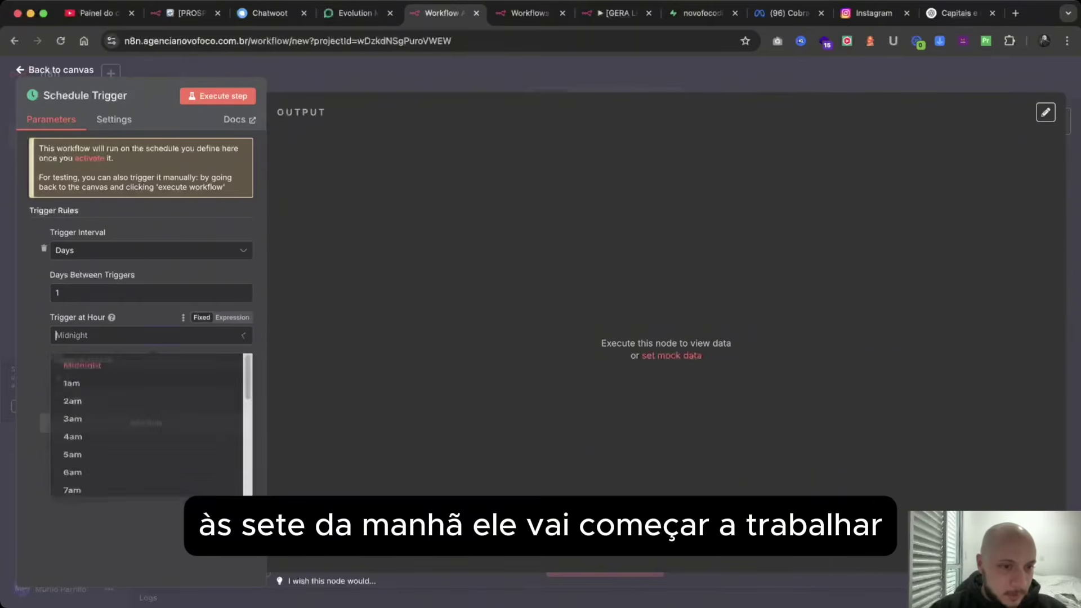
left_click(73, 519)
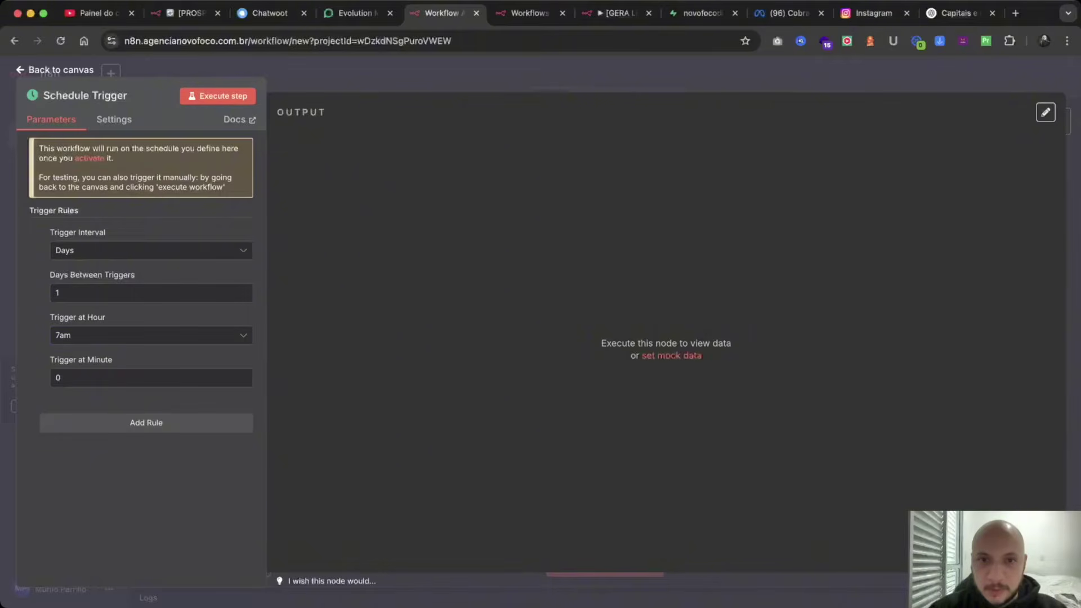
Test-run the Schedule Trigger and return to the workflow canvas.
left_click(217, 95)
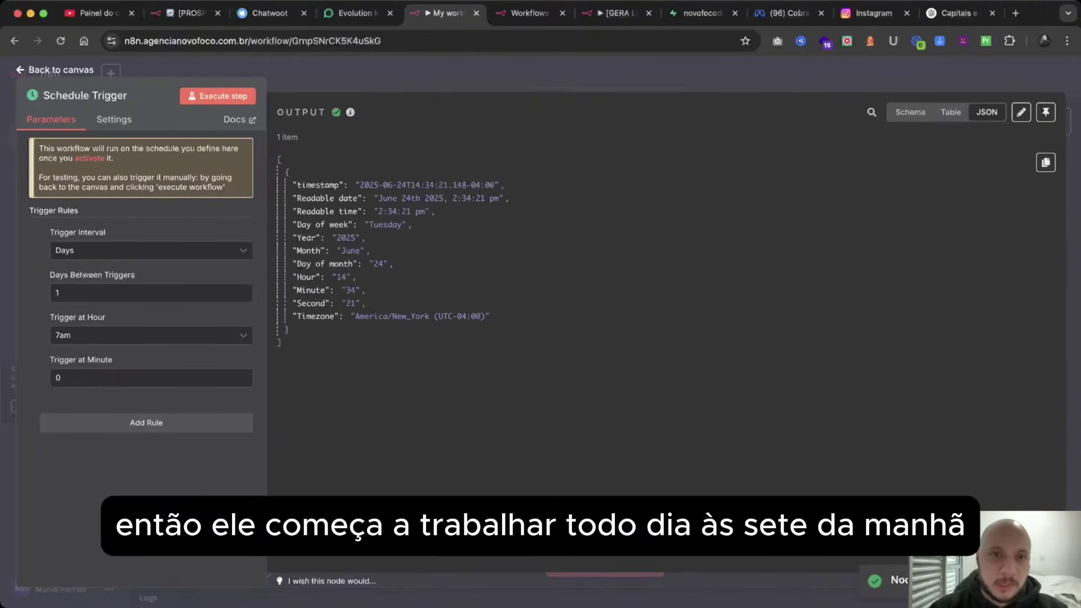
key("Escape")
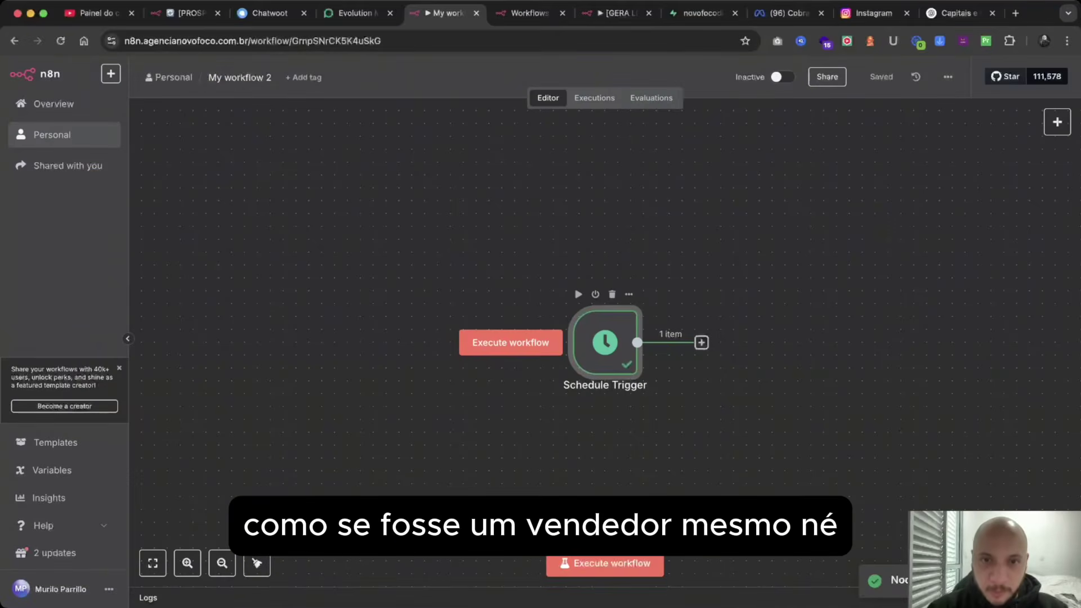
key("Return")
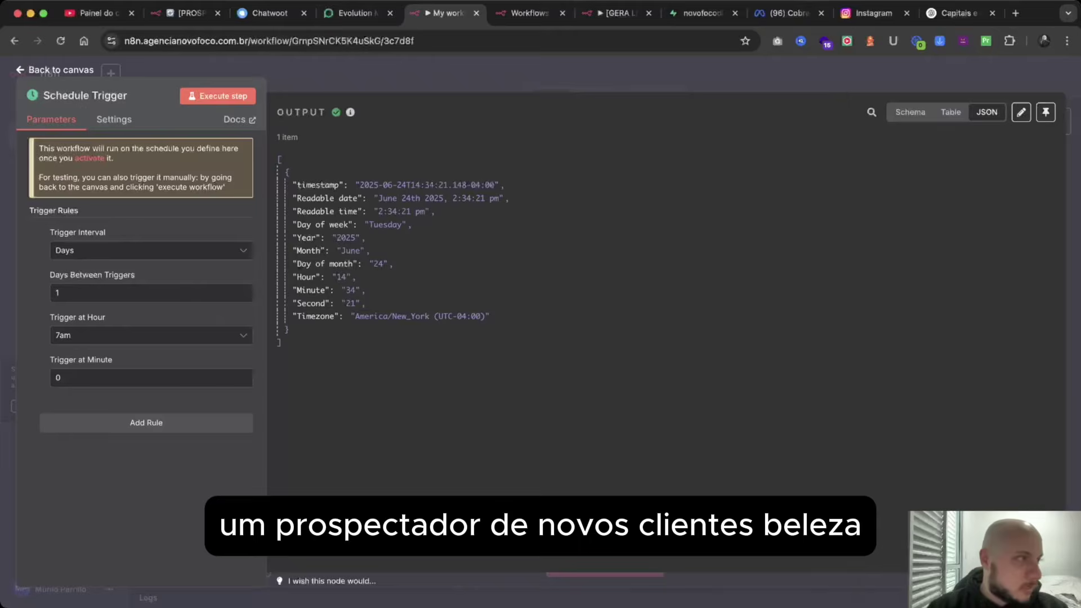
key("Escape")
scroll(501, 315, "right", 3)
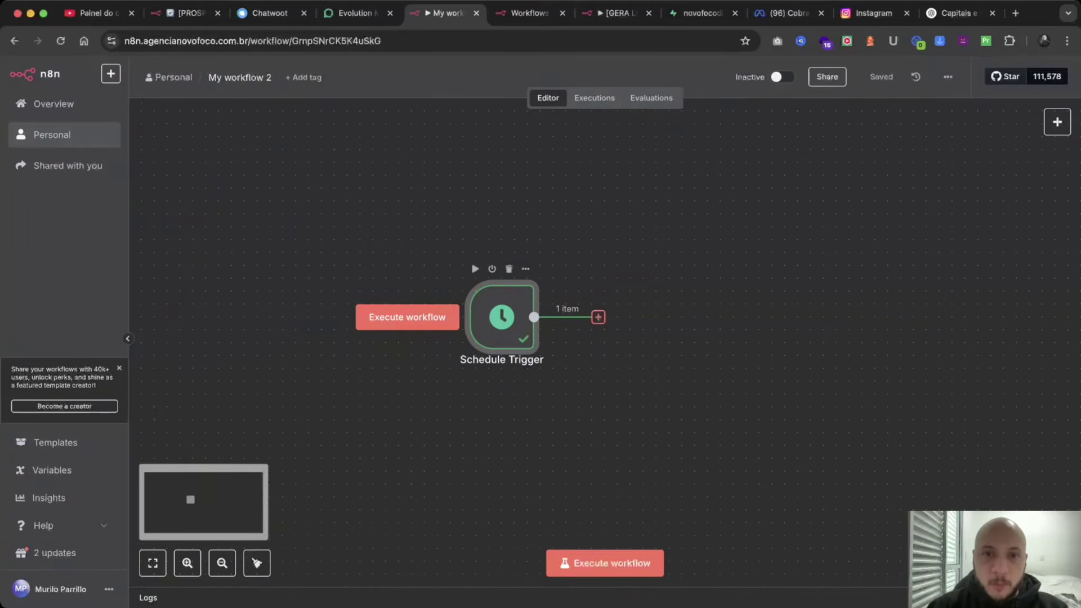
scroll(423, 316, "right", 5)
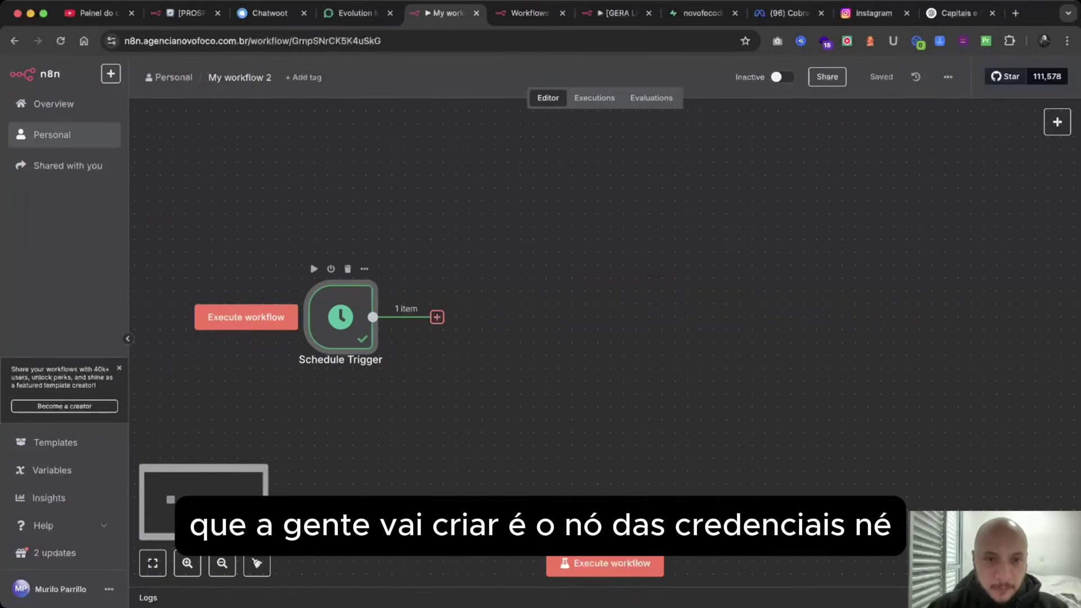
Add an Edit Fields (Set) node after the trigger with a first field named supabase_url.
left_click(437, 317)
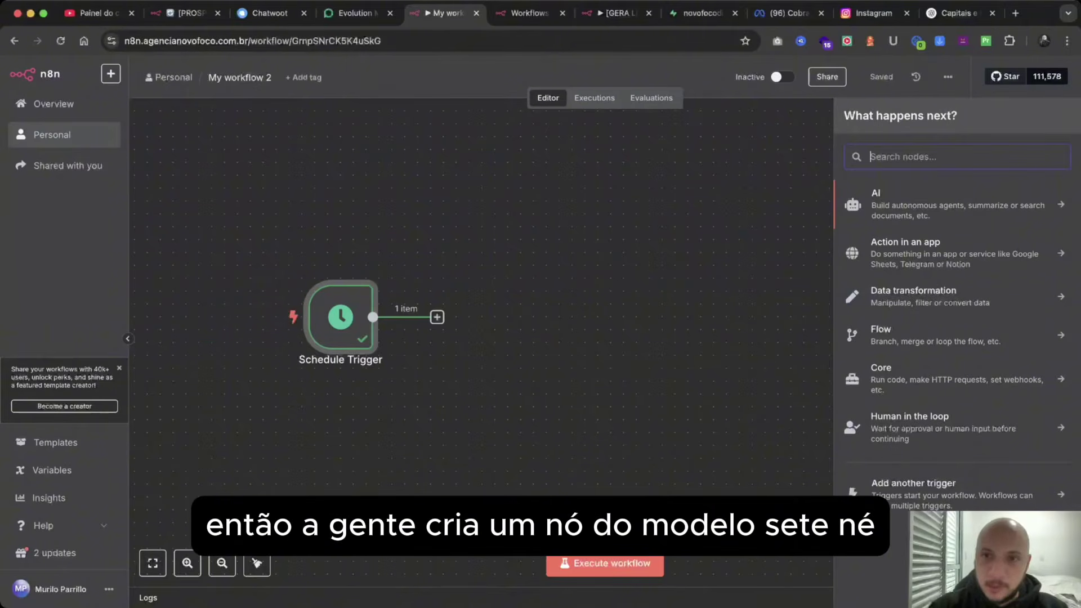
type("set")
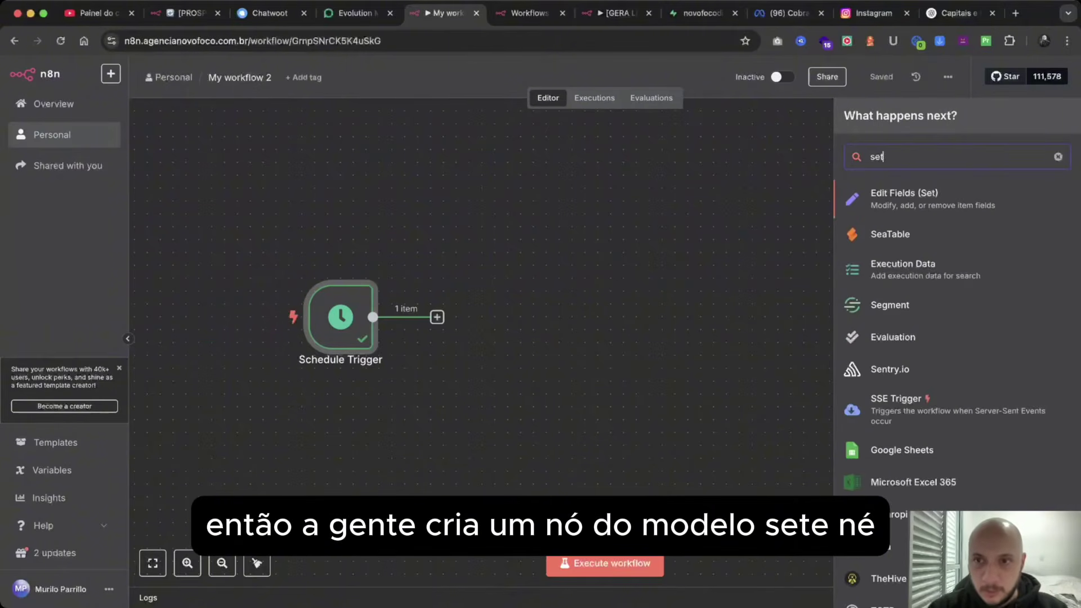
key("Return")
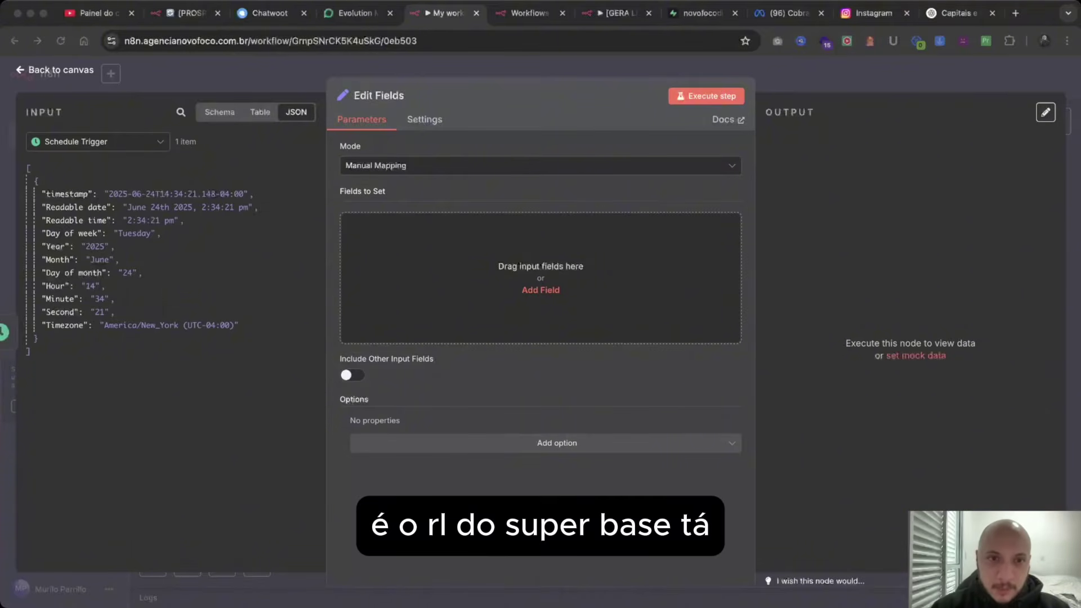
left_click(540, 290)
left_click(515, 225)
type("supabase_url")
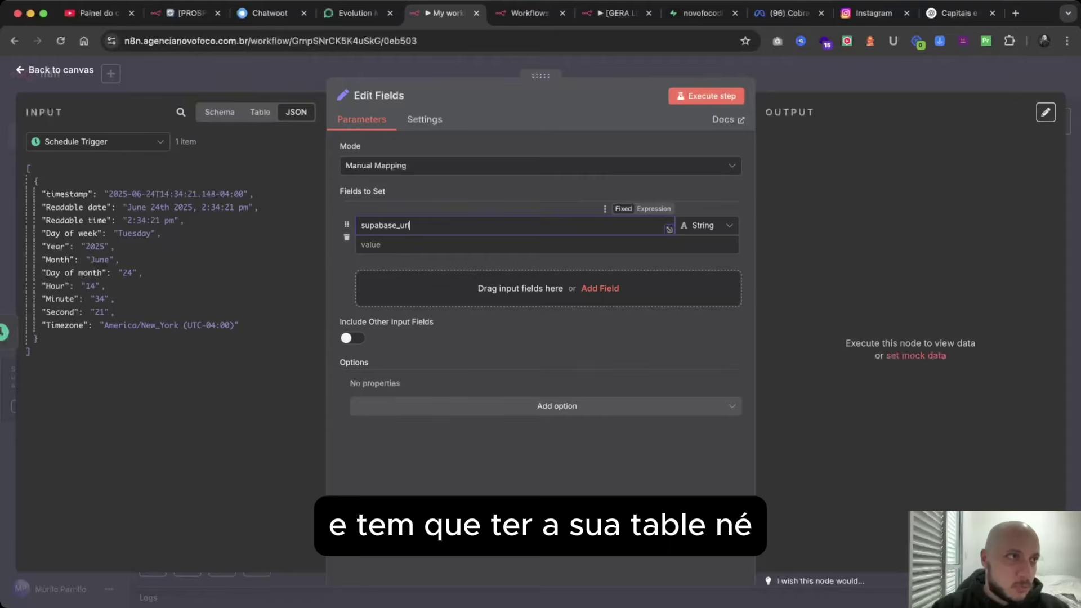
key("super+Tab")
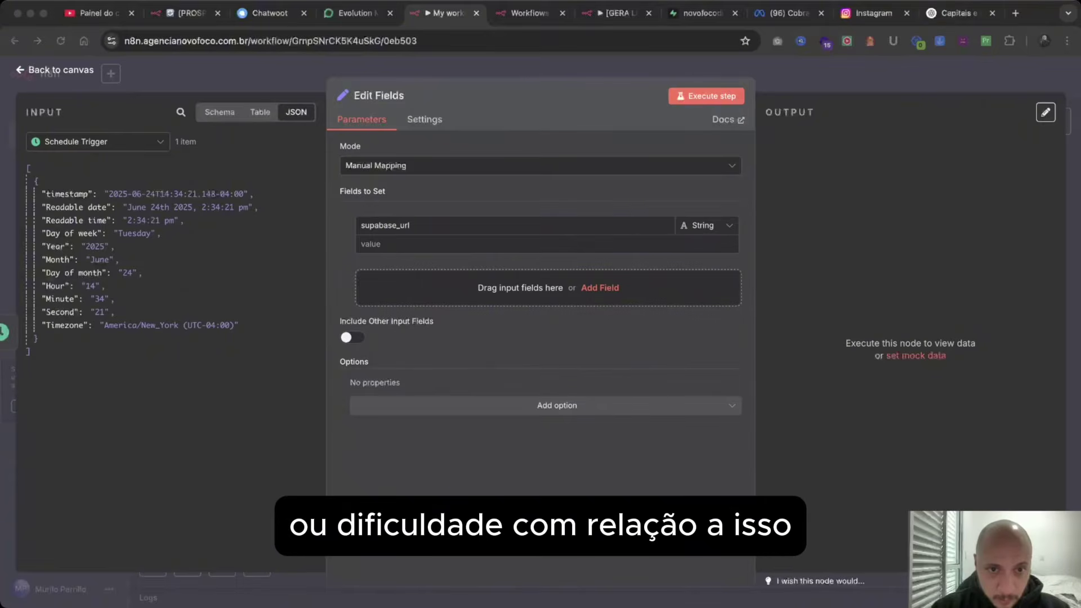
key("super+Tab")
key("Tab")
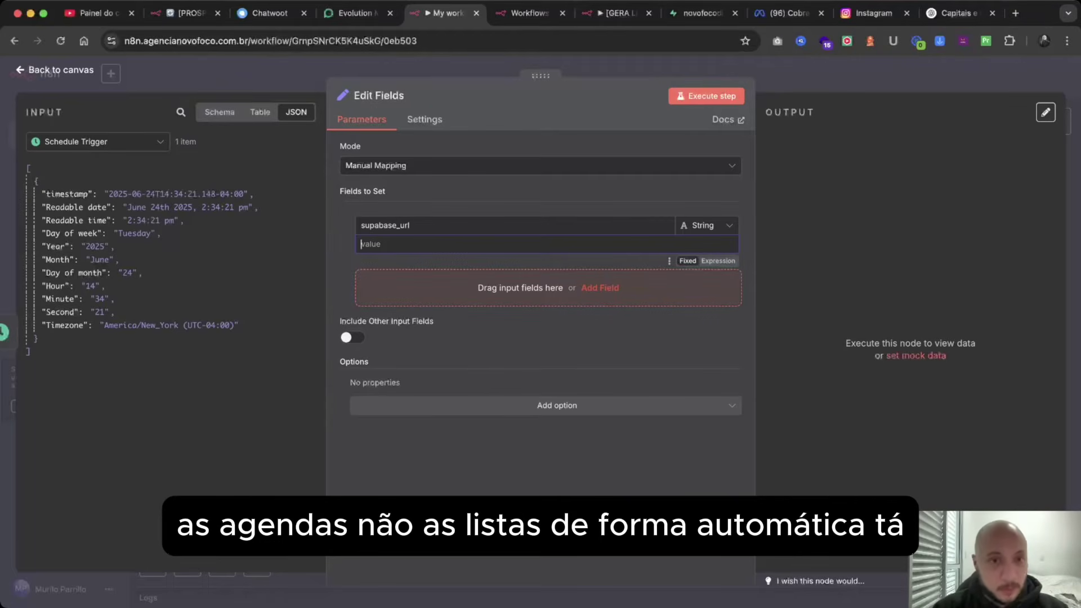
Add a second field named supabase_apikey.
left_click(599, 288)
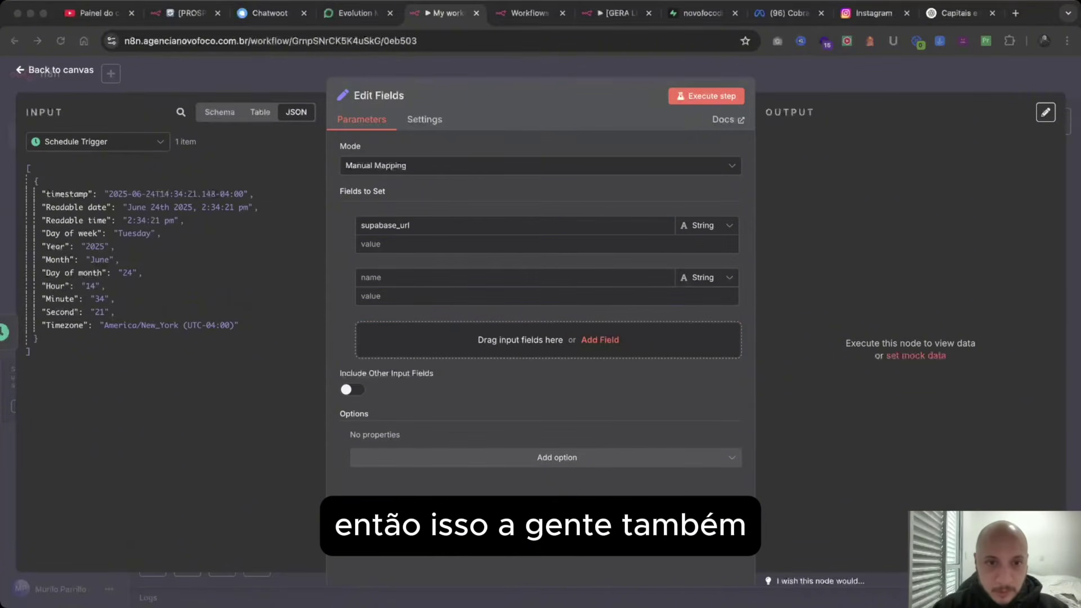
left_click(509, 280)
left_click(509, 296)
key("super+v")
key("super+z")
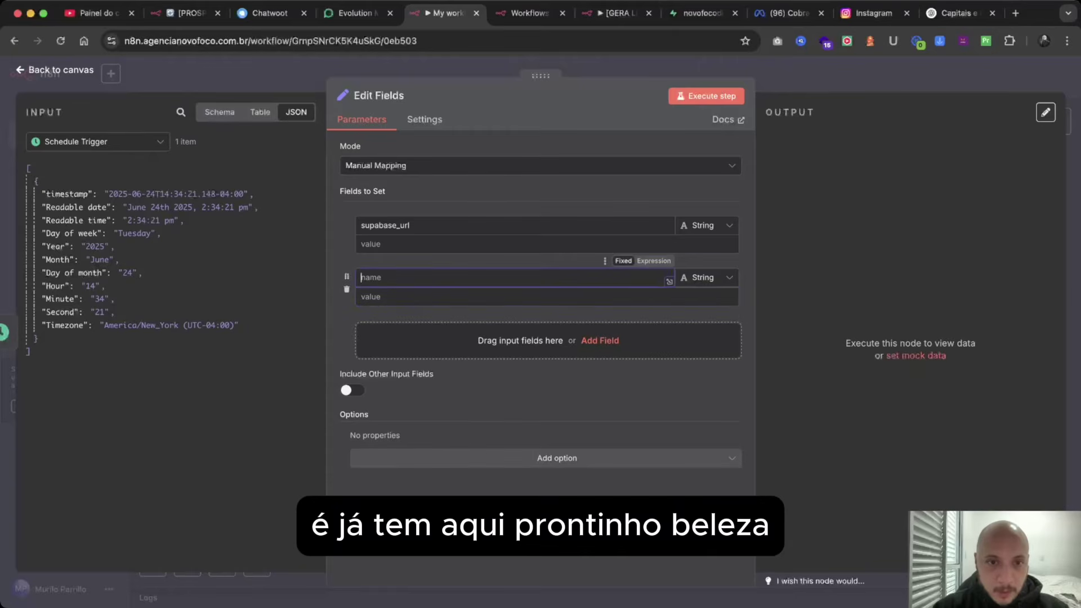
key("super+v")
key("Tab")
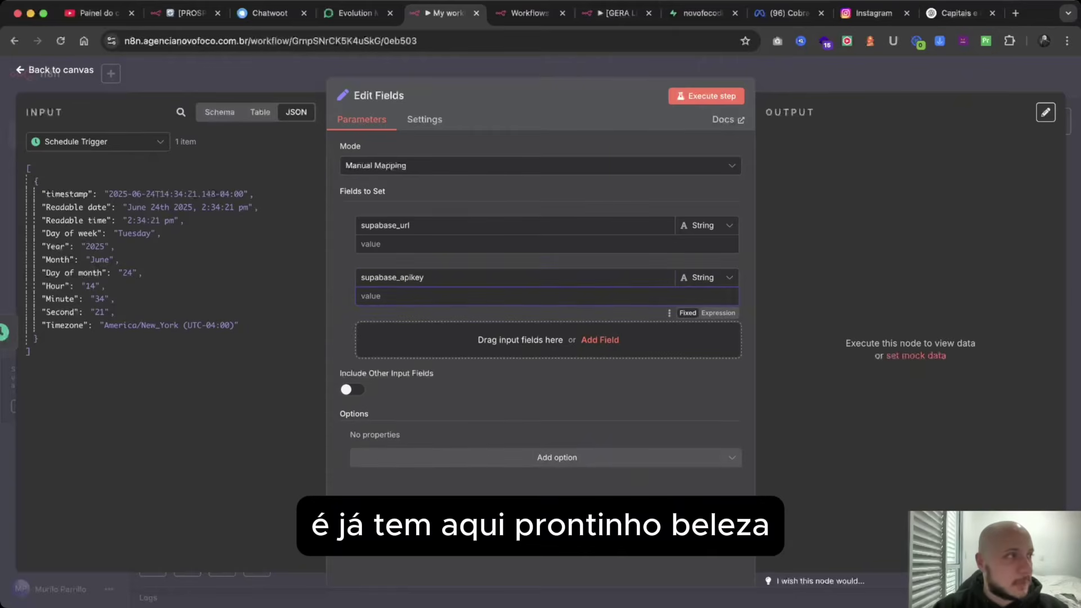
key("super+Tab")
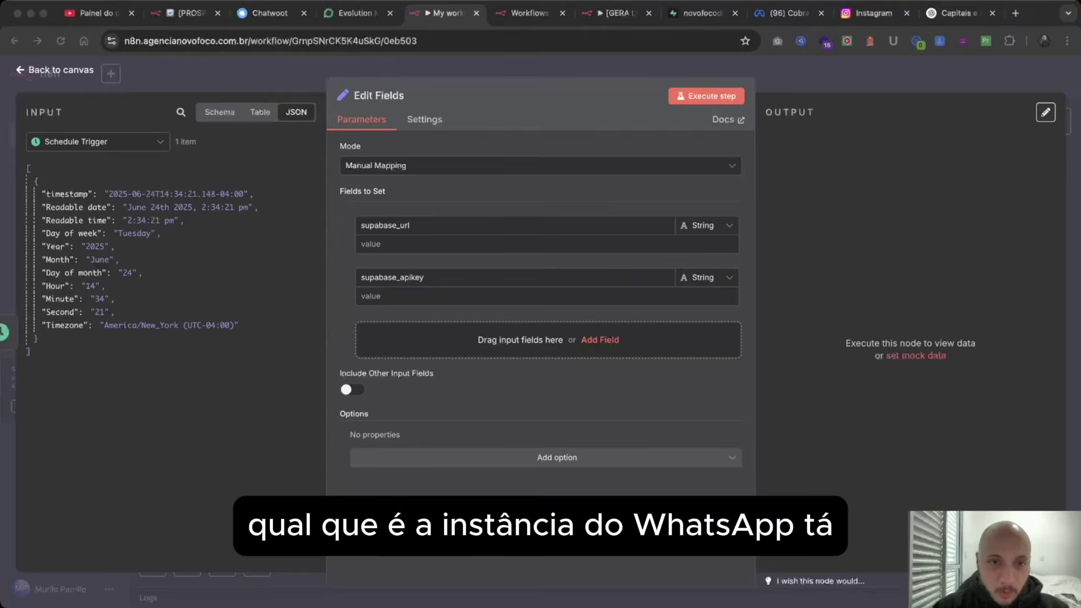
key("super+Tab")
Add a wa_instance field valued 'BIA Prospecção' and give supabase_url the Supabase REST URL.
left_click(599, 340)
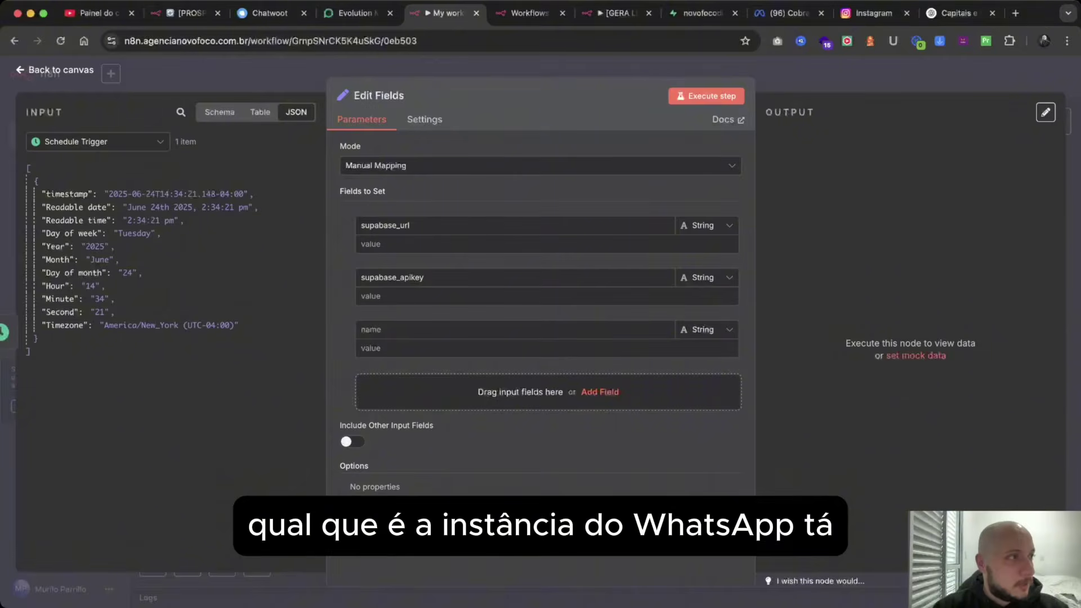
key("super+Tab")
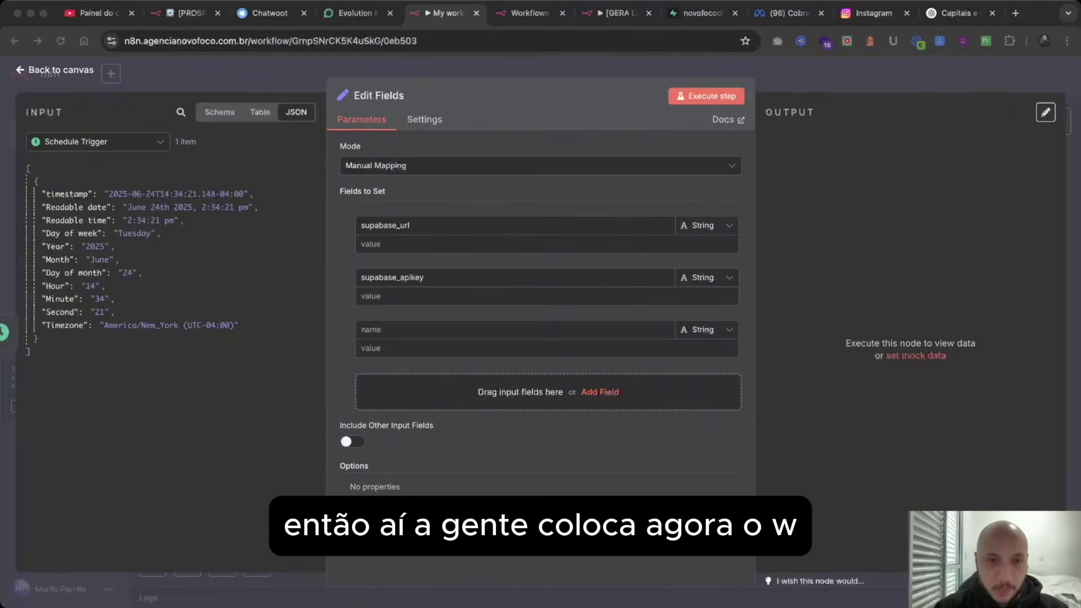
key("super+Tab")
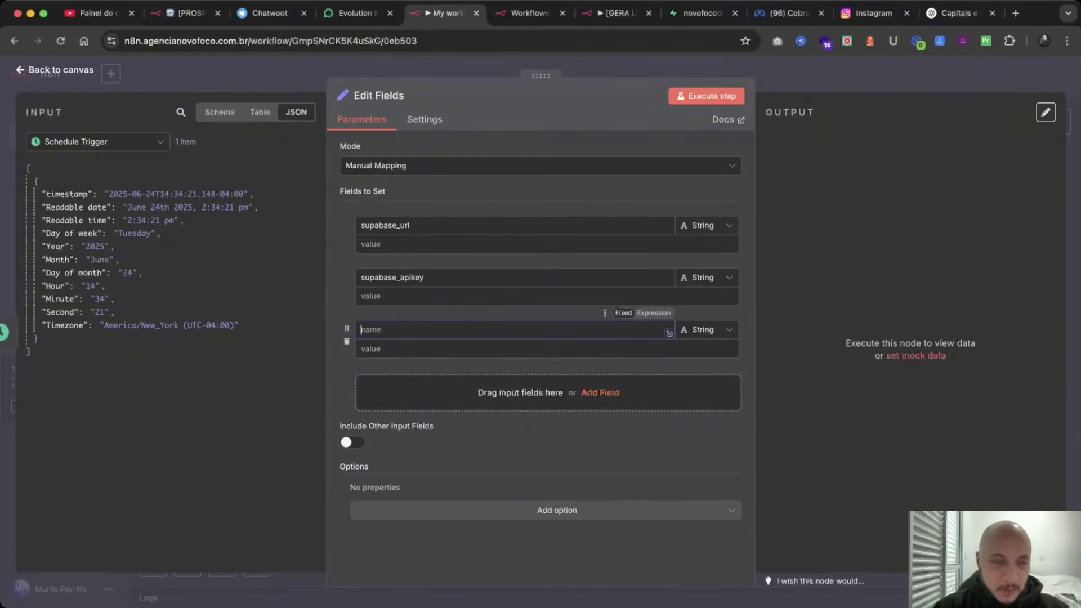
type("wa_instance")
key("Tab")
key("super+Tab")
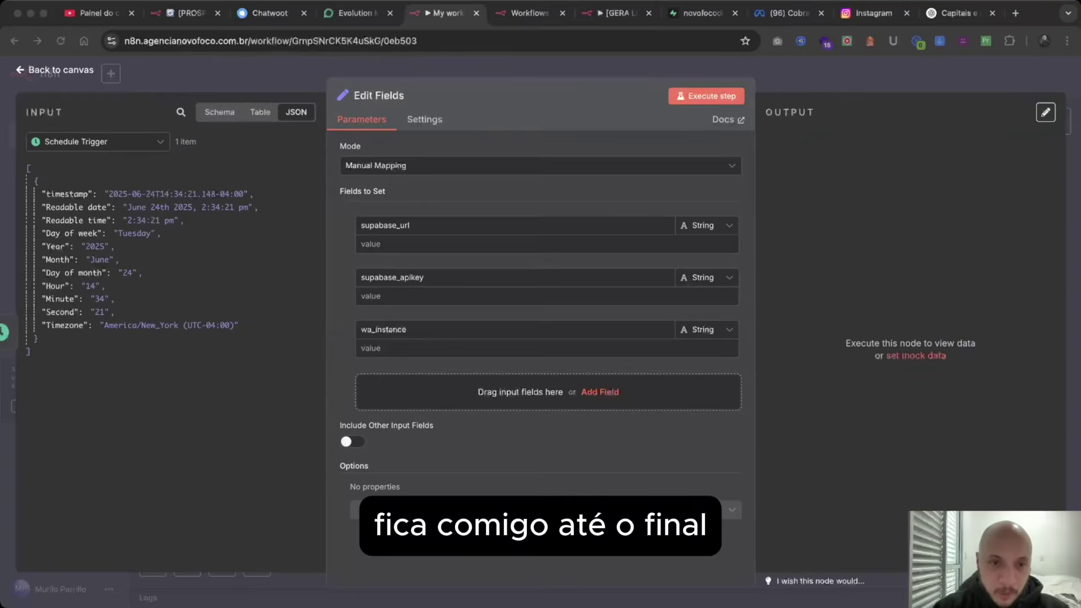
key("super+Tab")
type("BIA Prospecção")
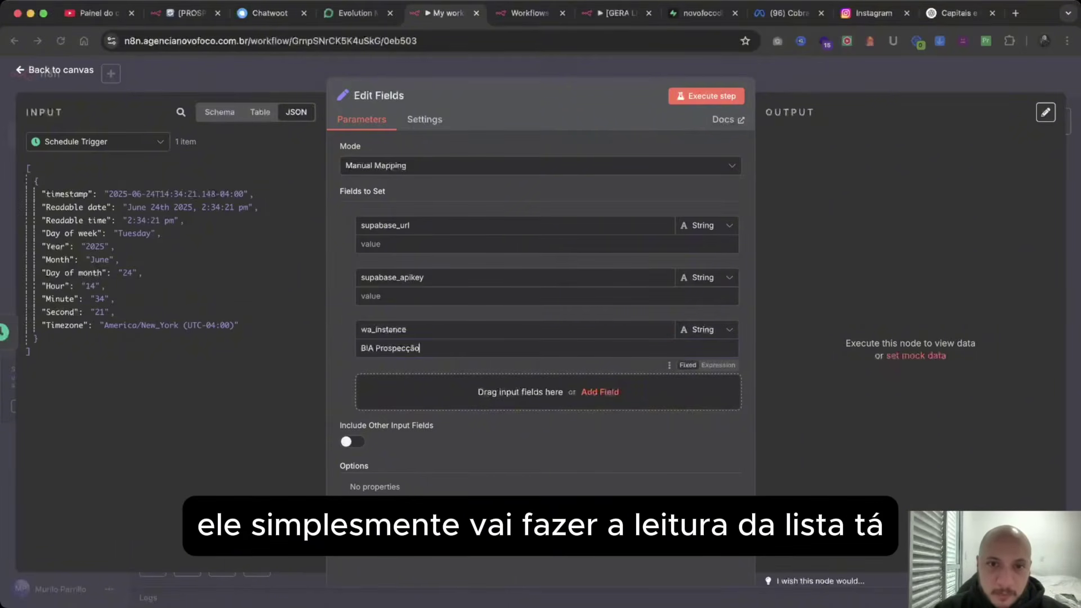
left_click(450, 243)
type("https://ldxfvdmkugxmlyxthosb.supabase.co/rest/v1/agencias")
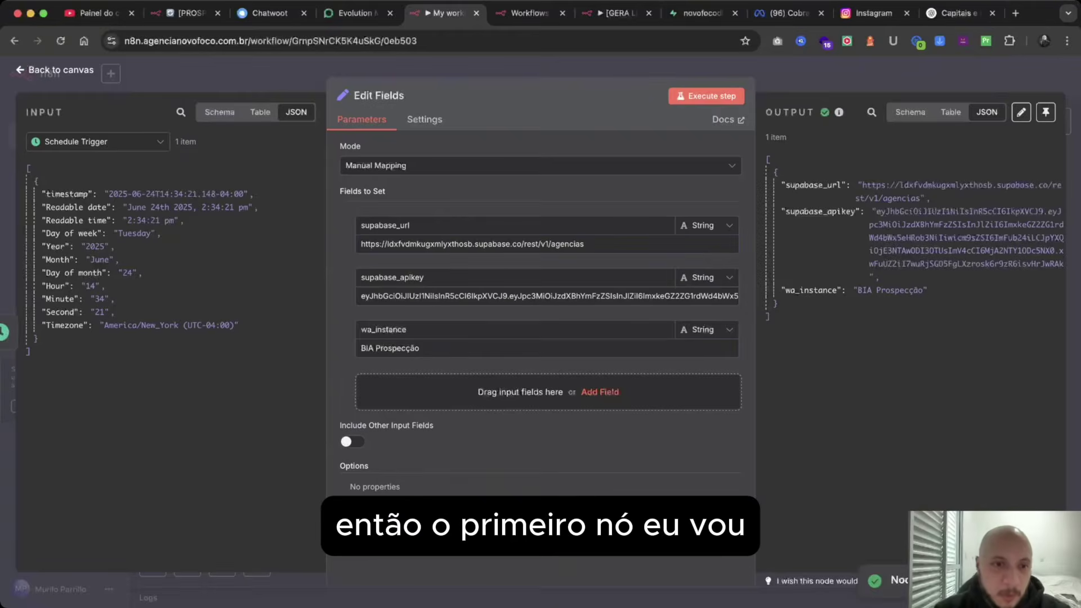
key("Escape")
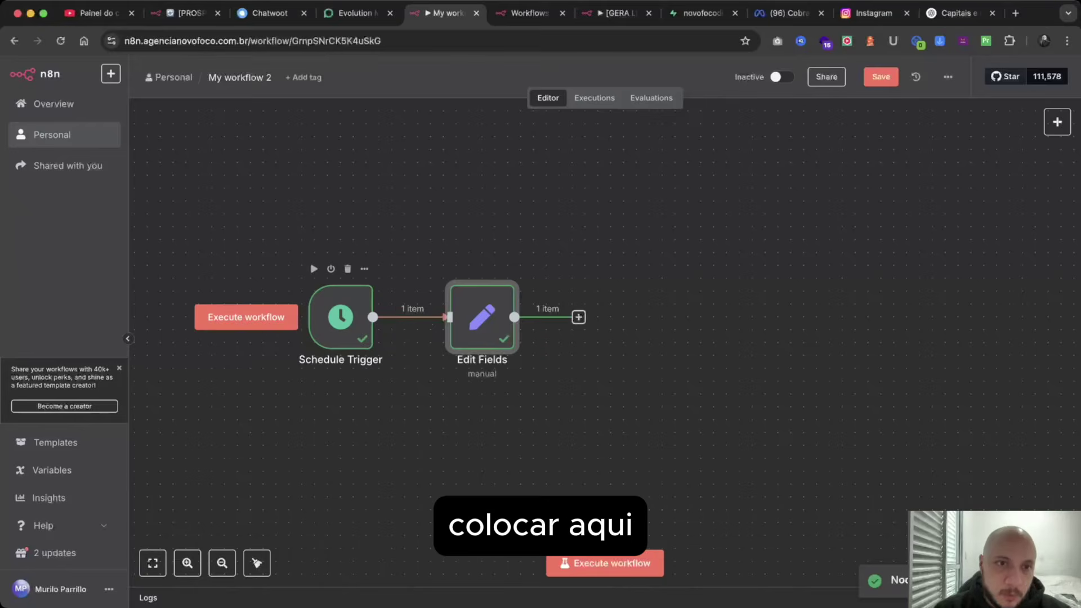
Rename the Schedule Trigger node to 'Inicio'.
double_click(340, 316)
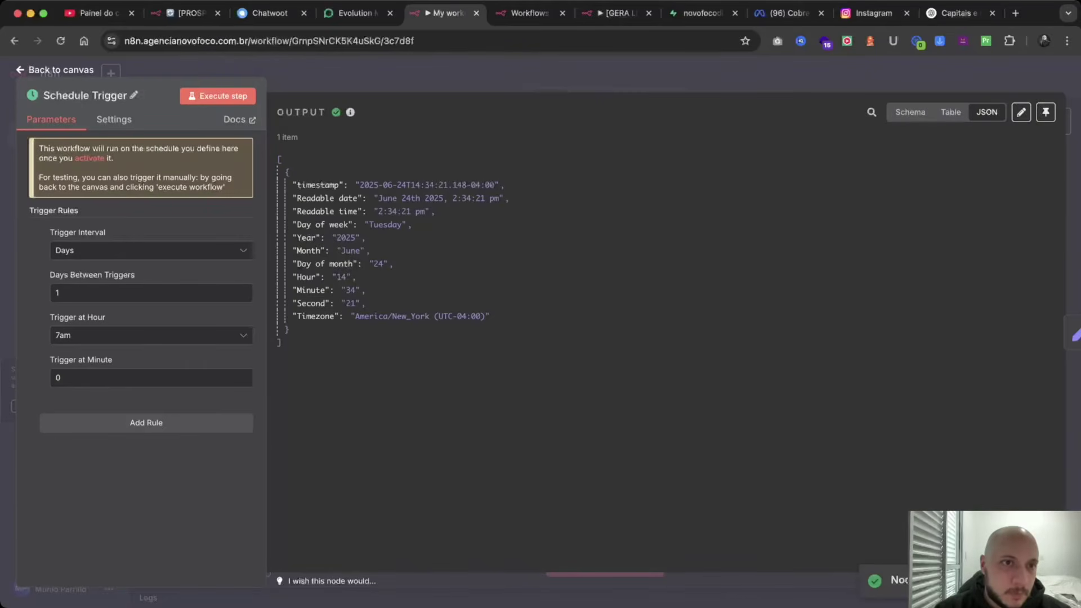
left_click(133, 94)
key("super+a")
key("BackSpace")
type("Inicio")
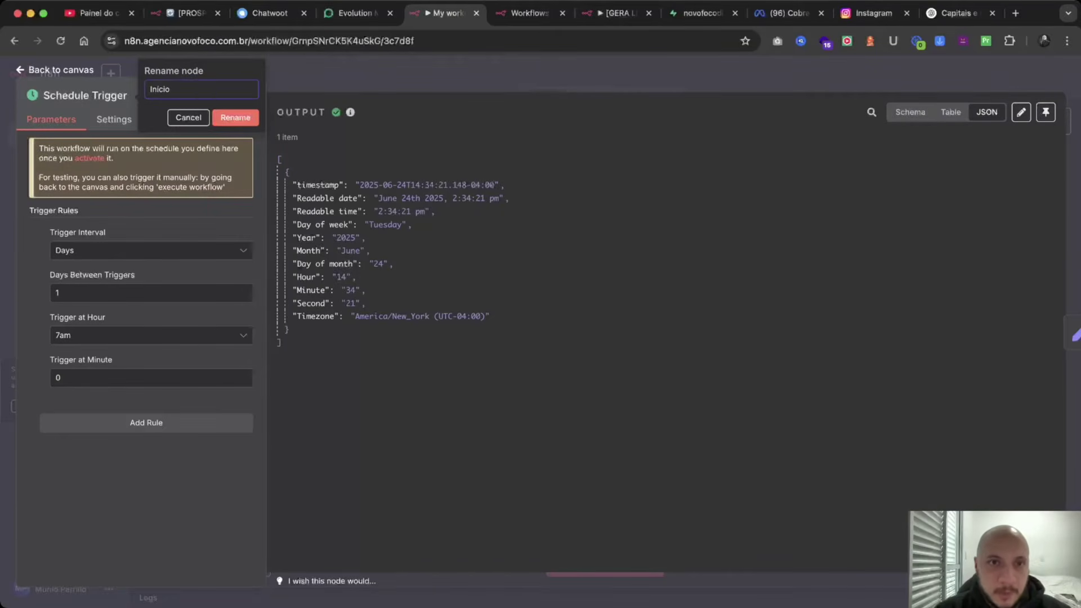
key("Return")
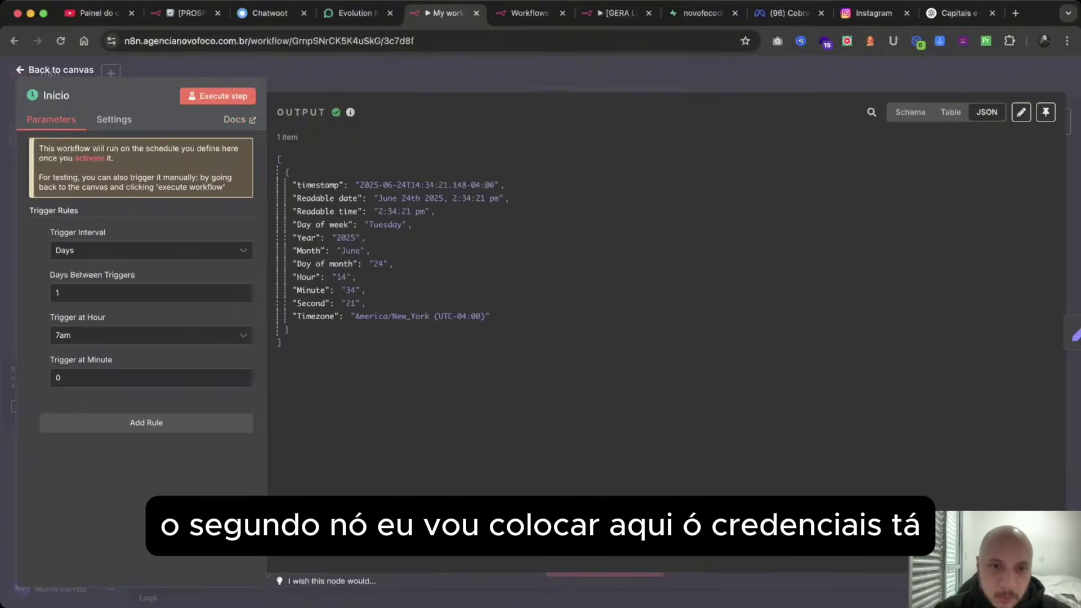
key("Escape")
Rename the Edit Fields node to 'Credenciais'.
double_click(481, 317)
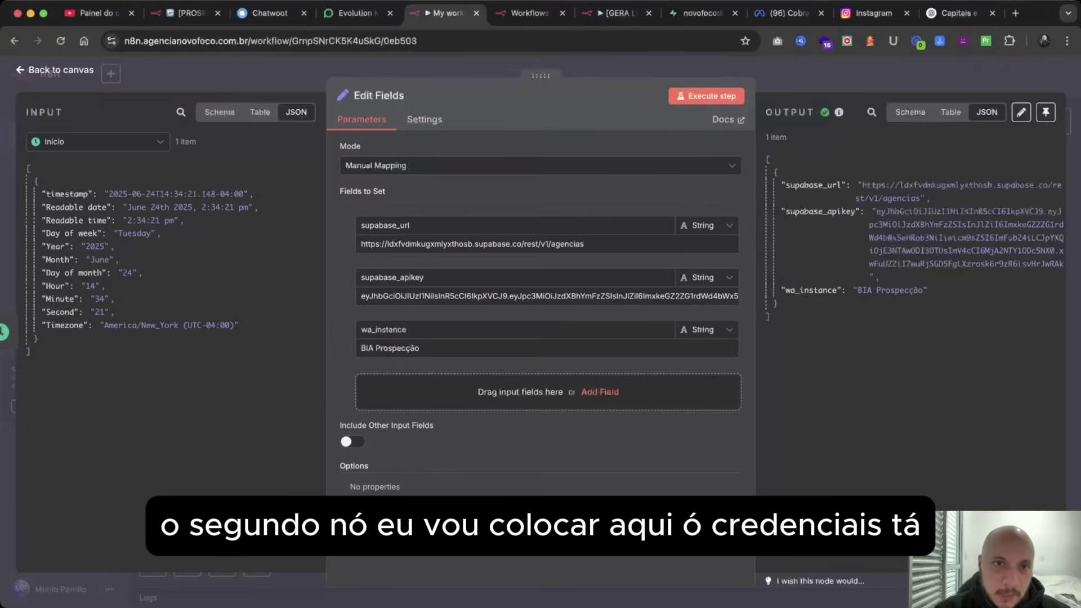
left_click(378, 95)
key("super+a")
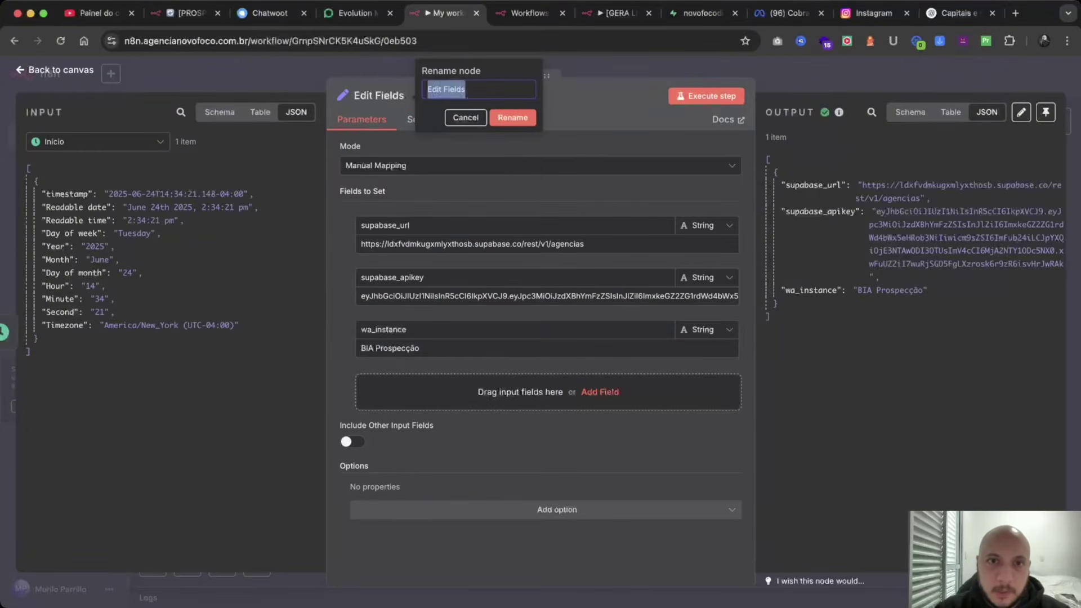
type("Credenciais")
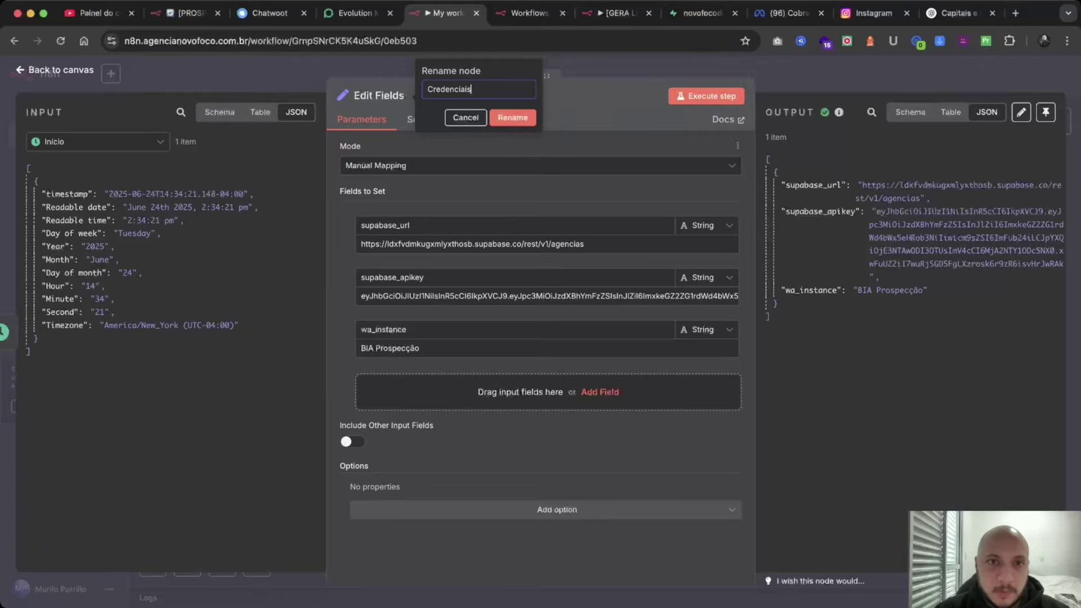
key("Return")
key("Escape")
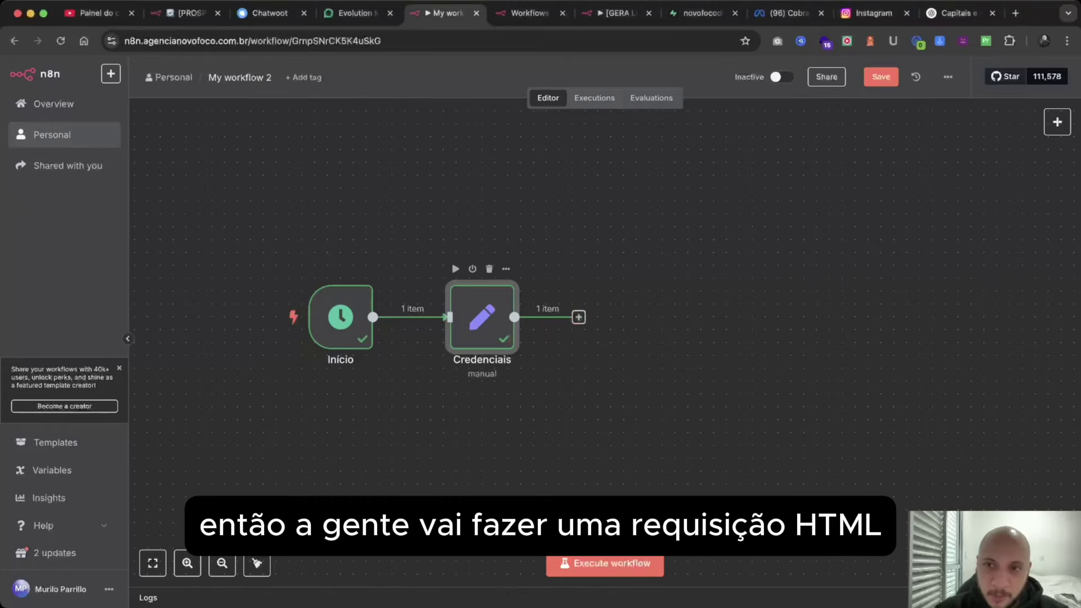
Add an HTTP Request node after Credenciais.
left_click(578, 317)
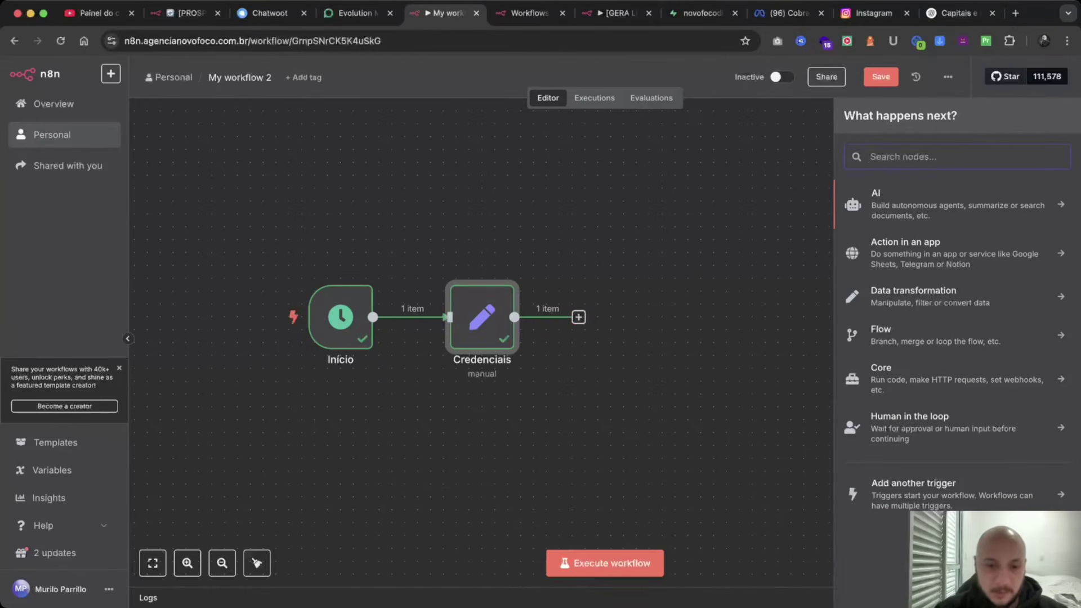
type("htpp")
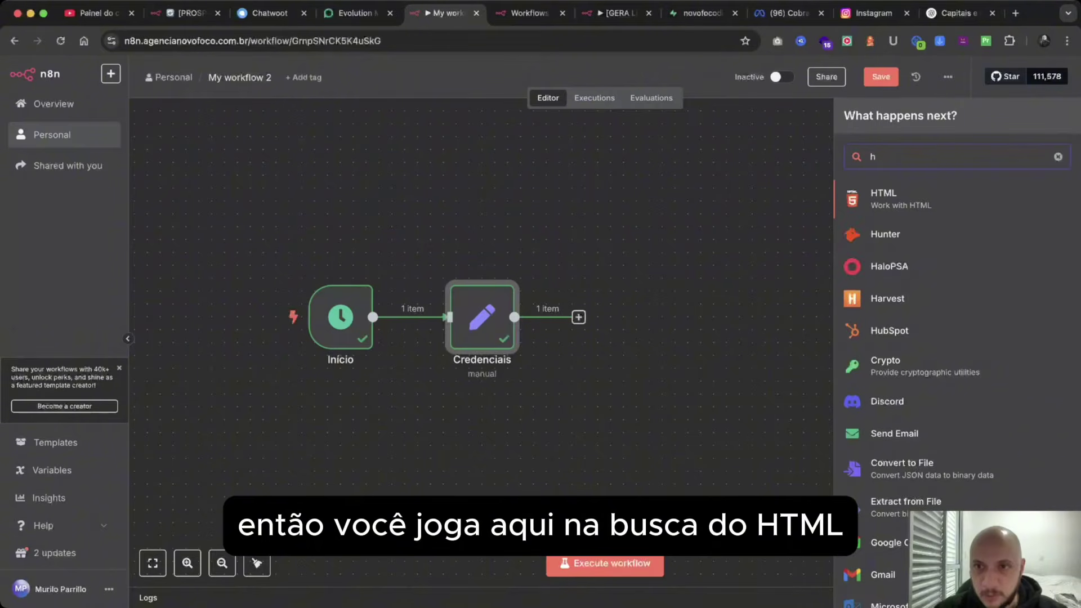
key("BackSpace")
key("BackSpace")
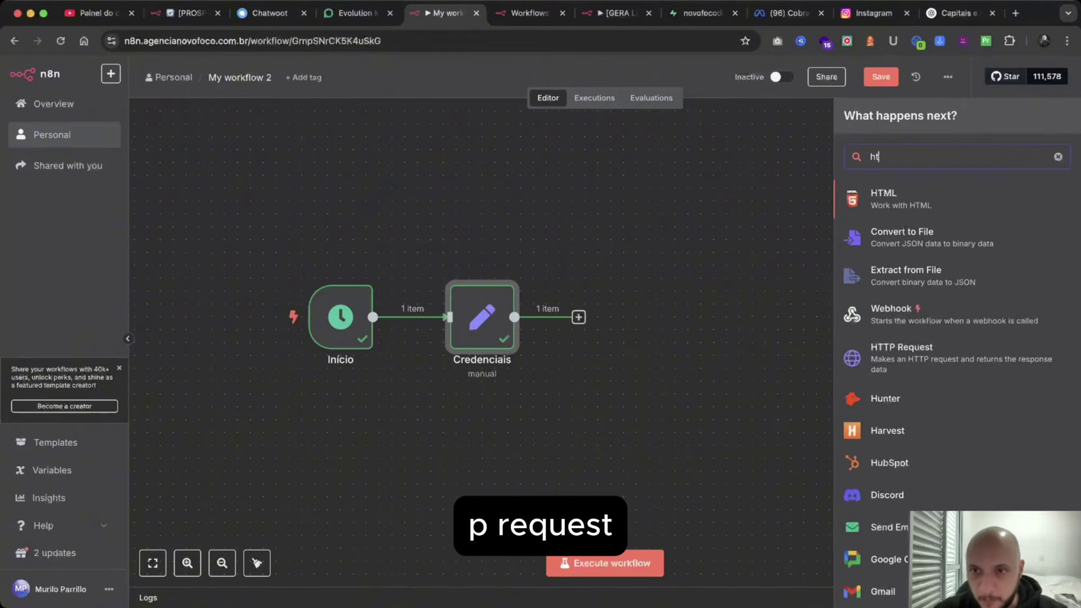
type("t")
key("Return")
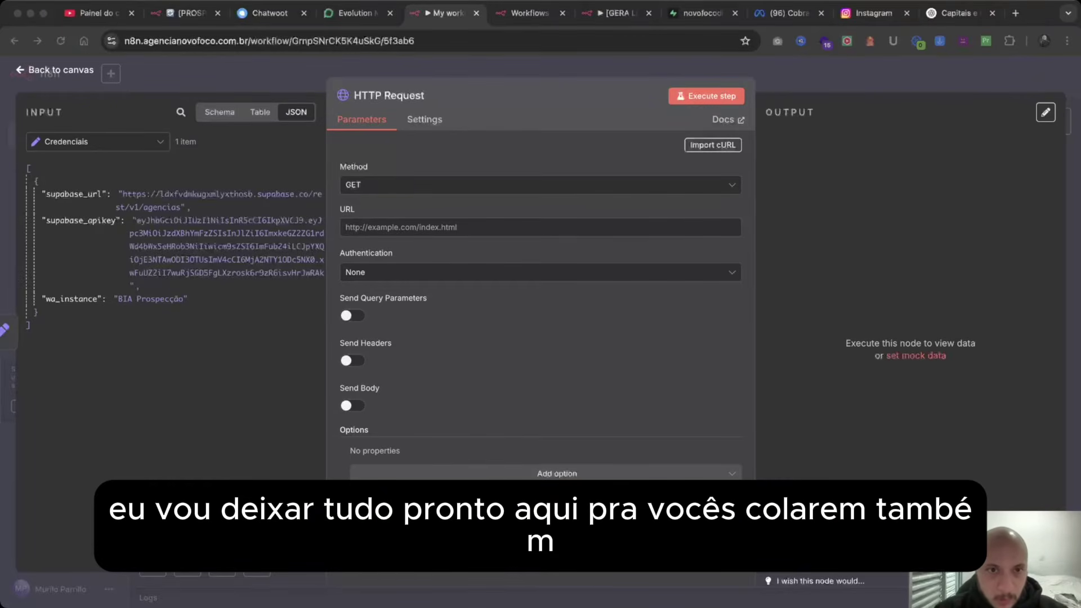
Set the GET URL to the supabase_url expression filtering mensagem_enviada_em.is.null.
left_click(345, 227)
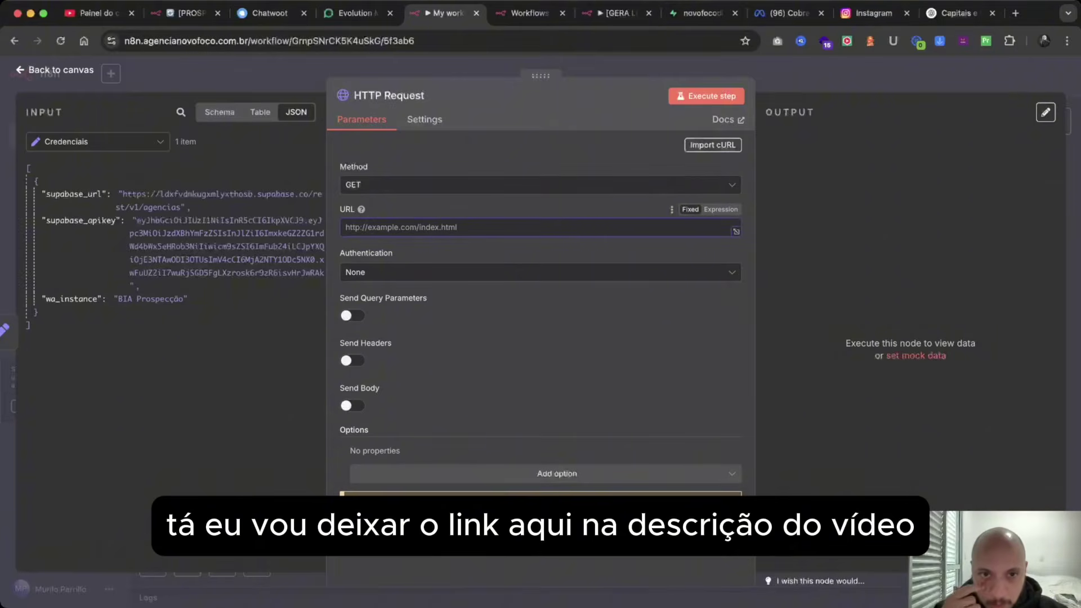
type("{{ $json.supabase_url }}?or=(mensagem_enviada_em.is.null,mensagem_enviada_em.eq.)")
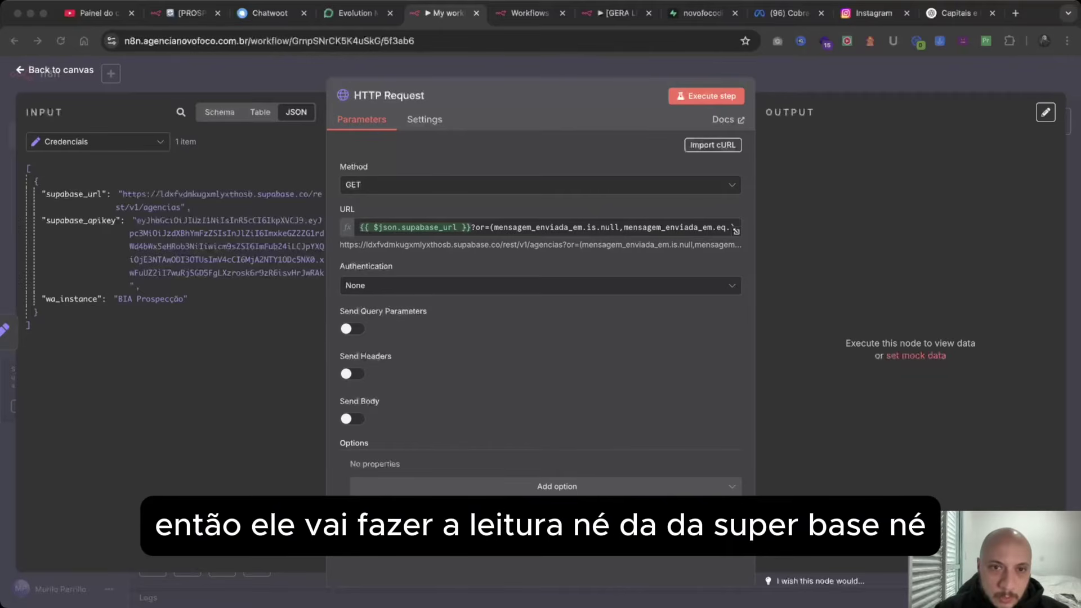
left_click(428, 227)
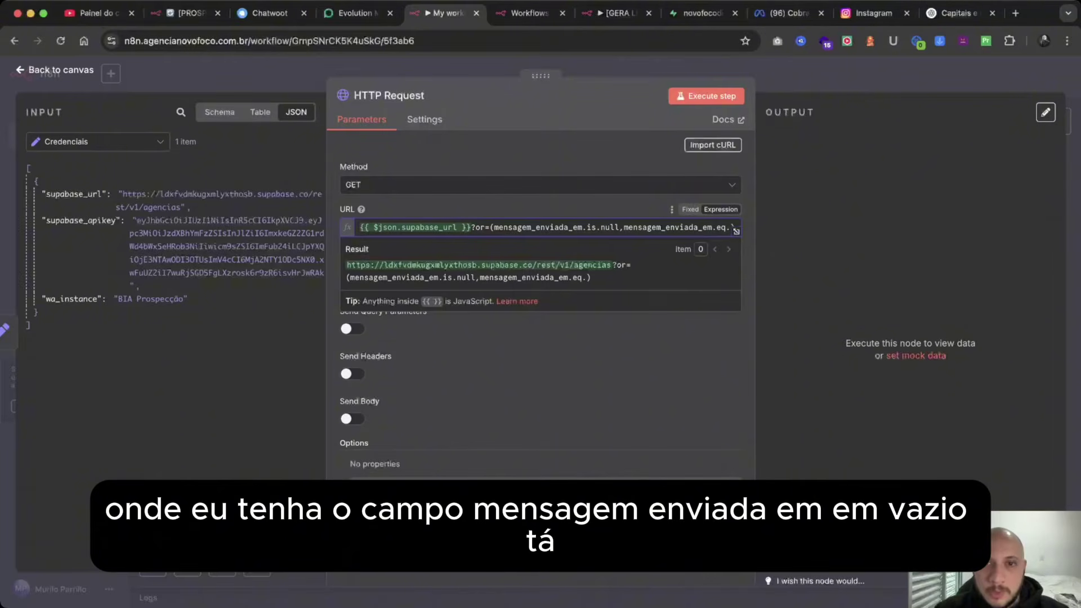
key("Escape")
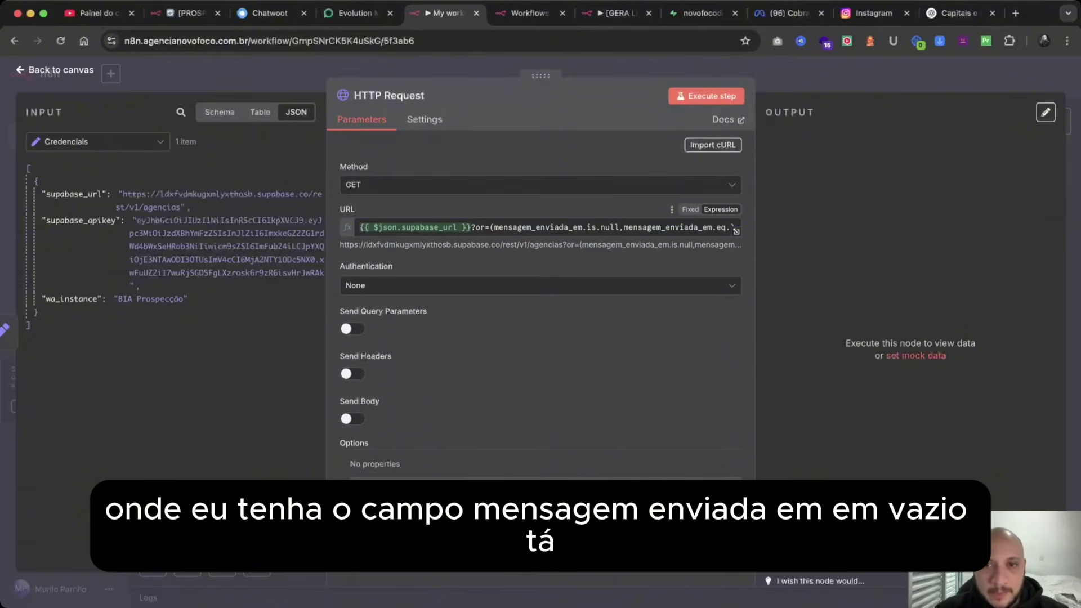
left_click_drag(494, 227, 619, 228)
left_click(591, 363)
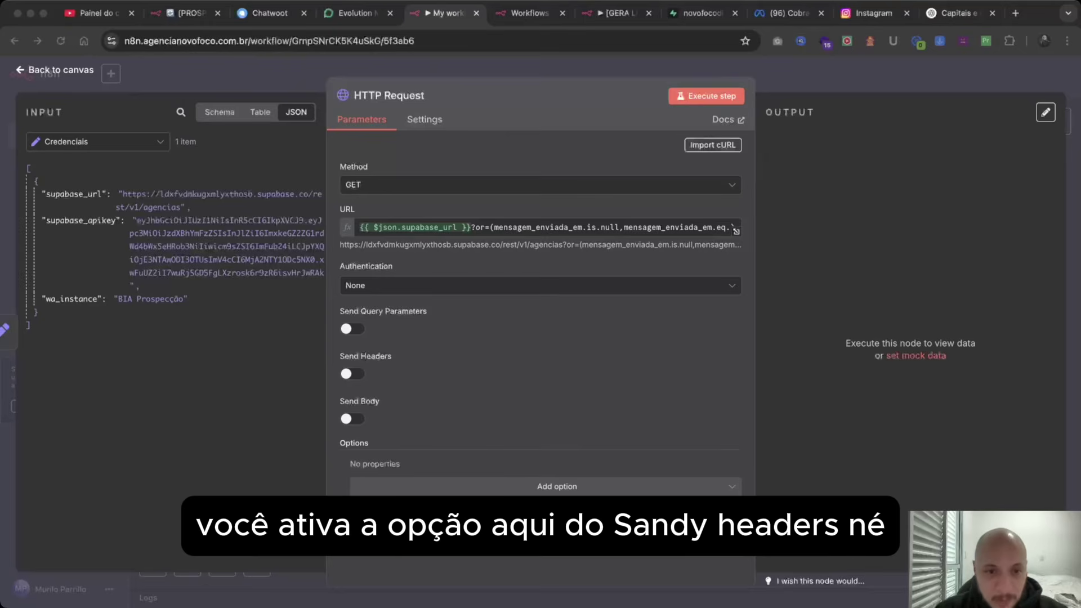
Enable headers and add an apikey header reading supabase_apikey from Credenciais.
left_click(352, 374)
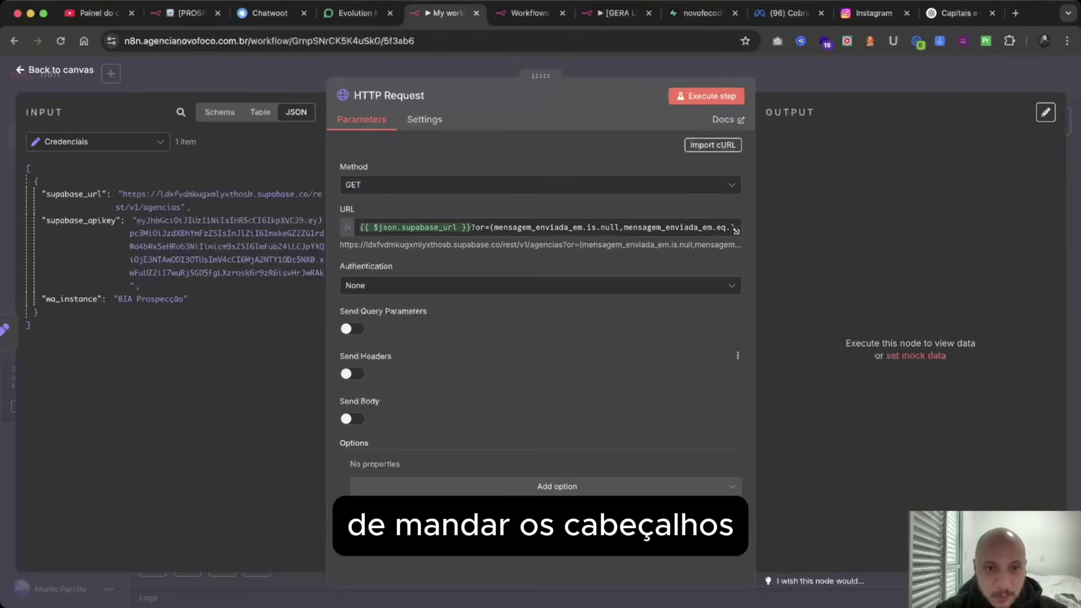
left_click(353, 374)
scroll(360, 374, "down", 3)
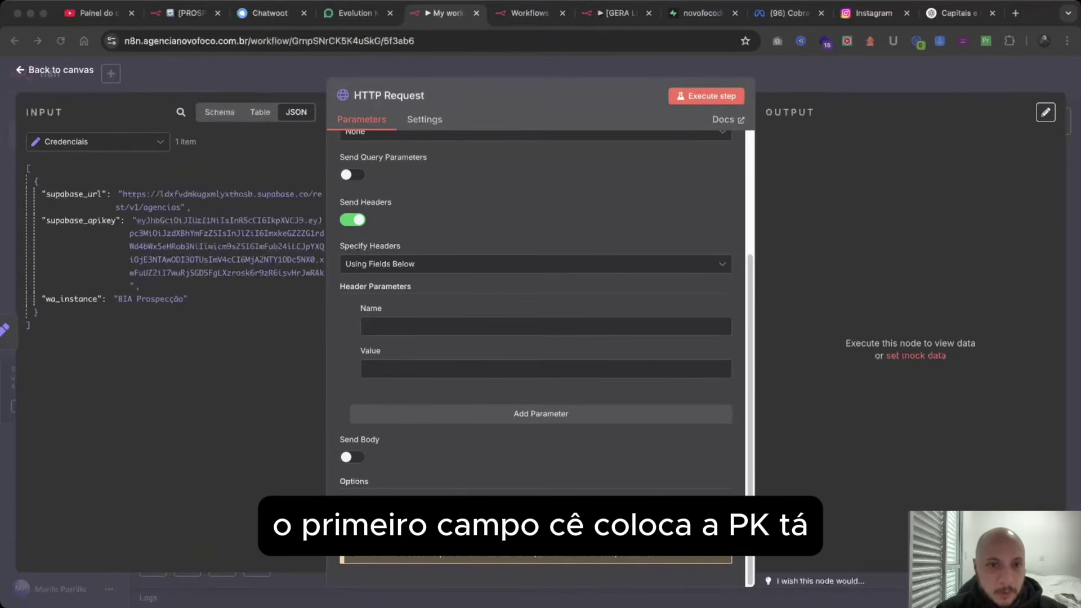
left_click(507, 327)
key("super+v")
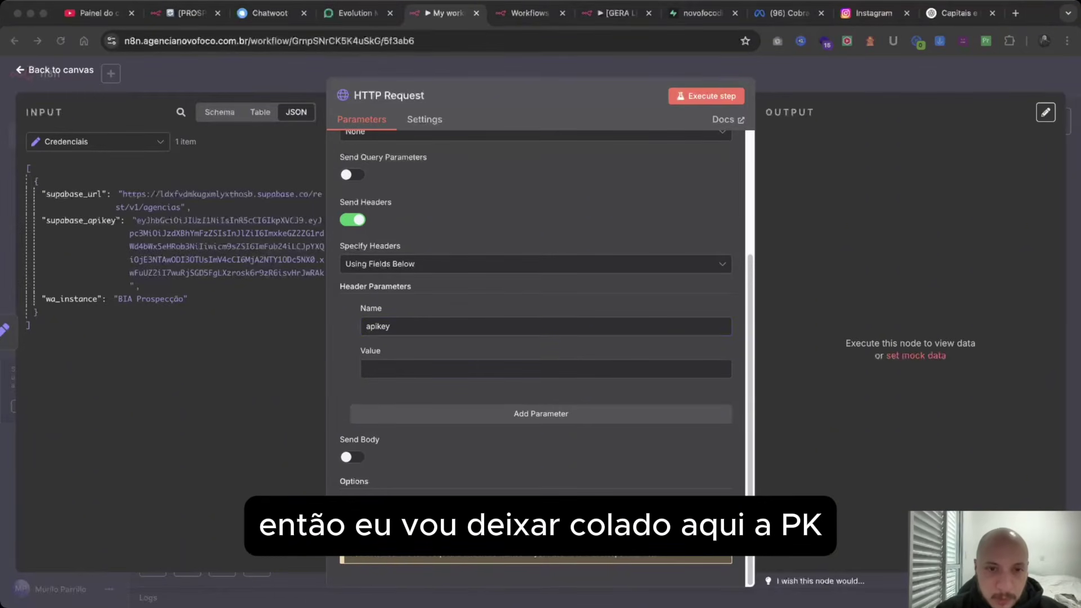
left_click(546, 369)
key("super+v")
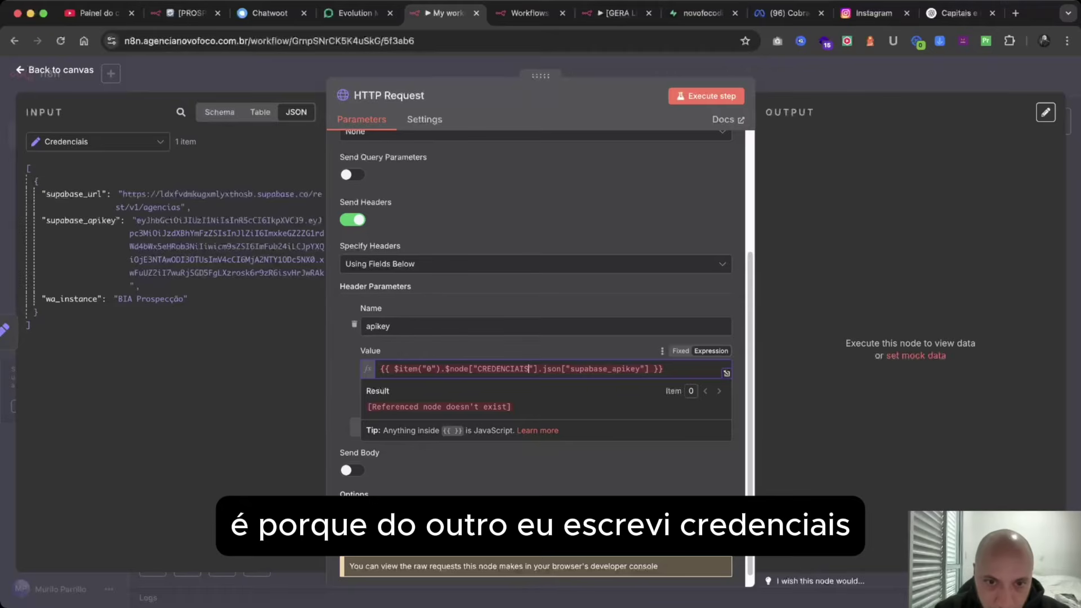
key("BackSpace")
key("BackSpace")
key("BackSpace")
key("BackSpace")
key("BackSpace")
key("BackSpace")
key("BackSpace")
key("BackSpace")
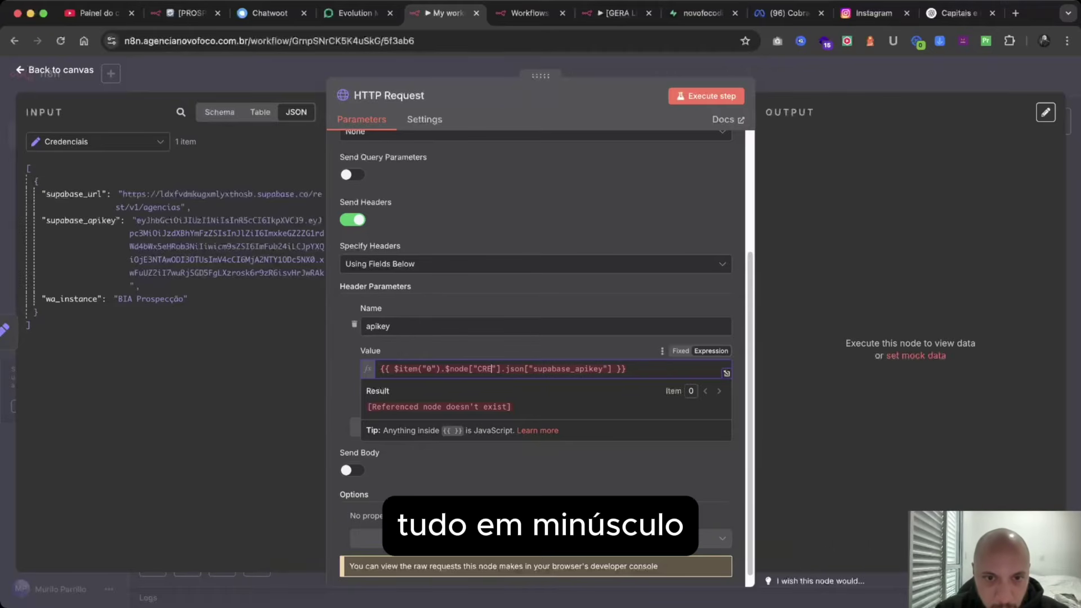
key("BackSpace")
key("BackSpace")
type("redenciai")
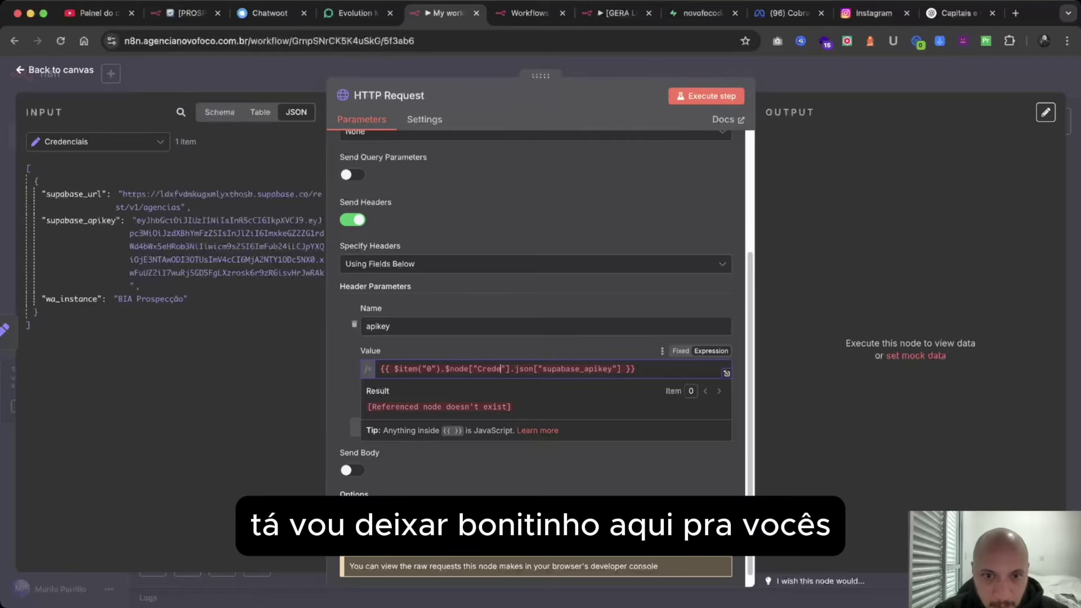
type("s")
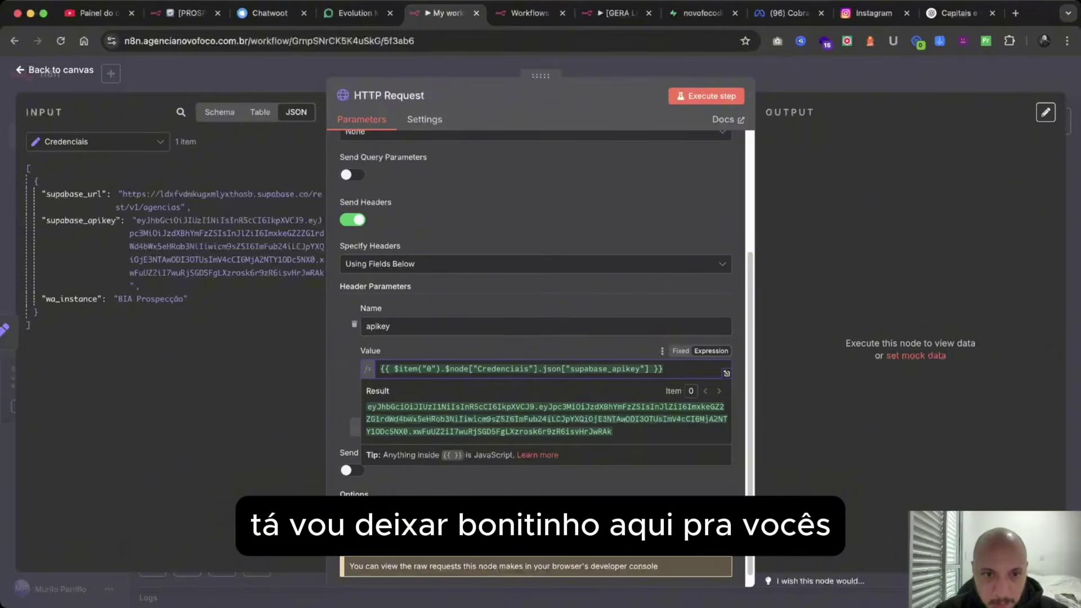
left_click(509, 350)
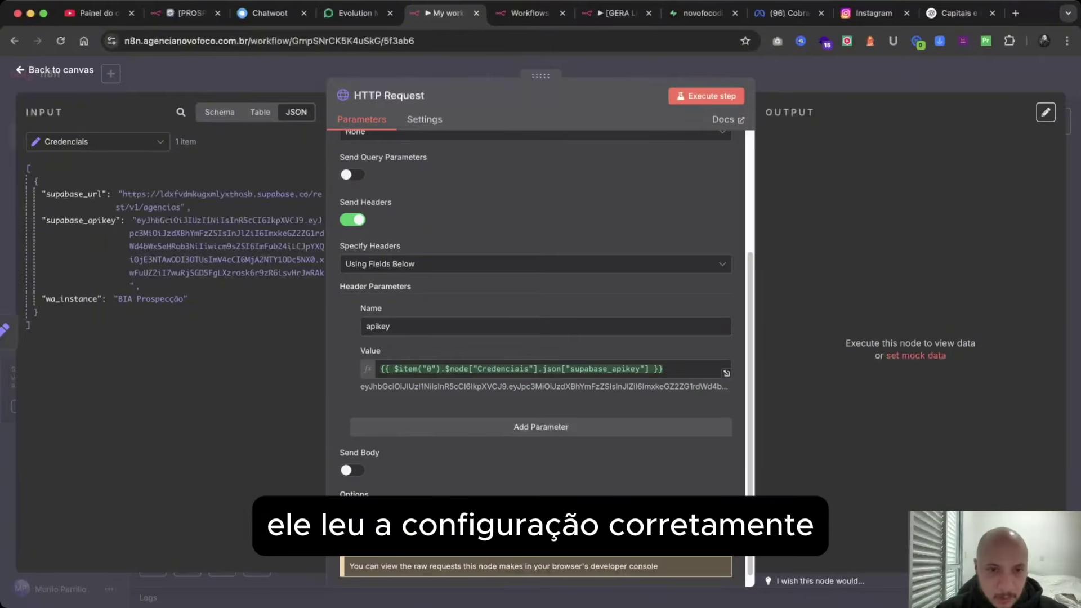
Add an Authorization header valued Bearer plus the supabase_apikey expression.
left_click(541, 427)
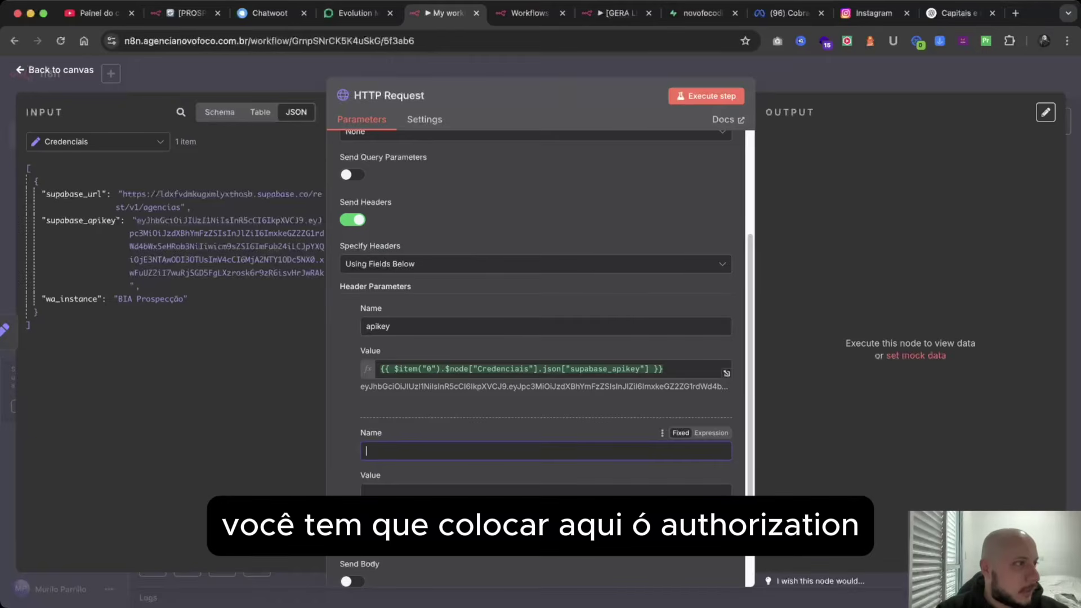
key("super+Tab")
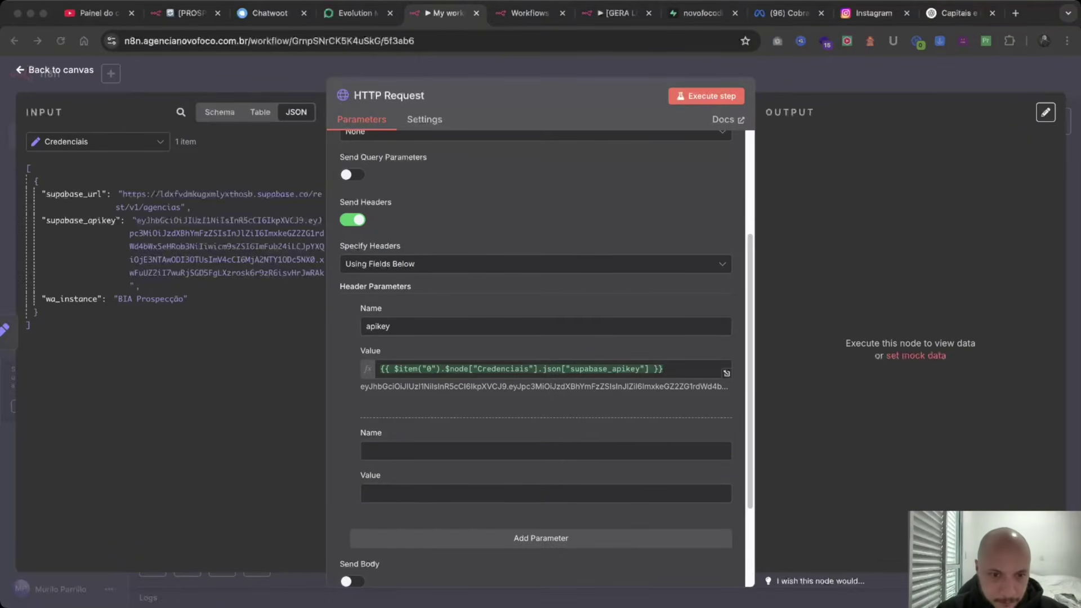
key("super+Tab")
type("Authorization")
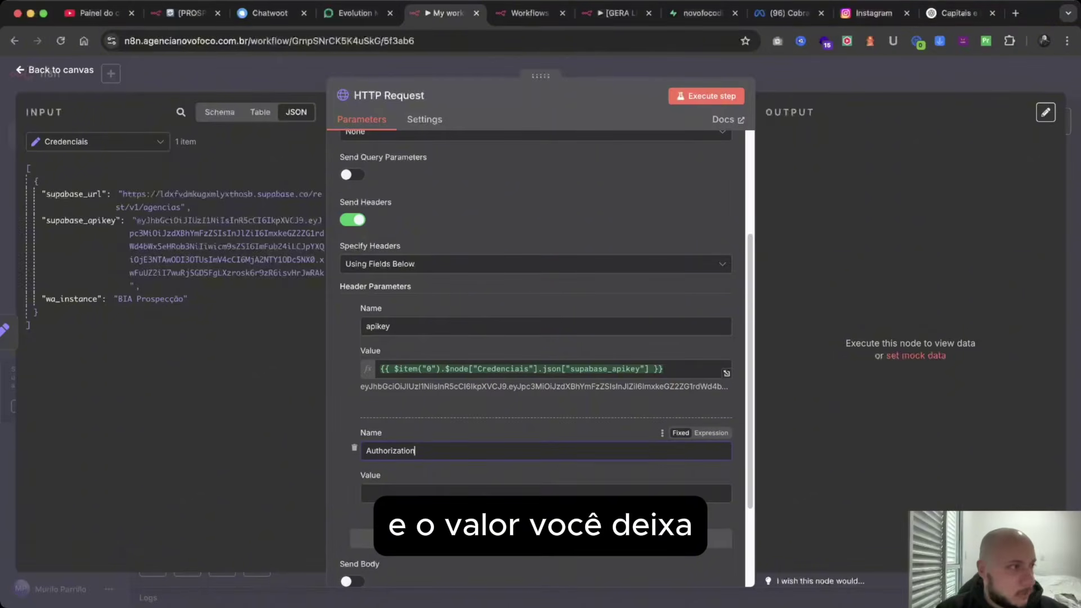
key("Tab")
type("Bearer")
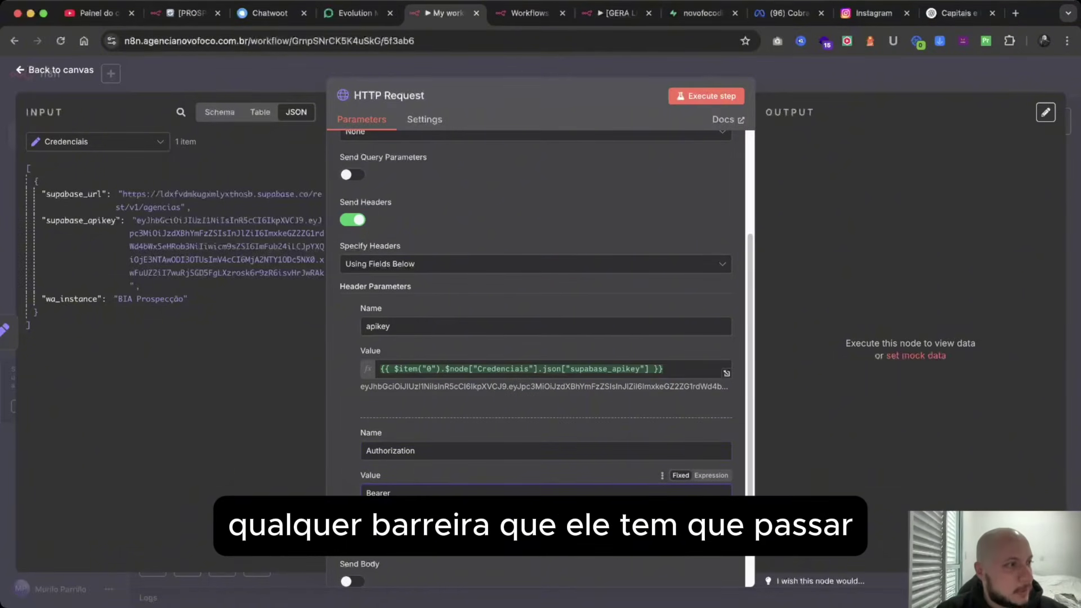
key("super+Tab")
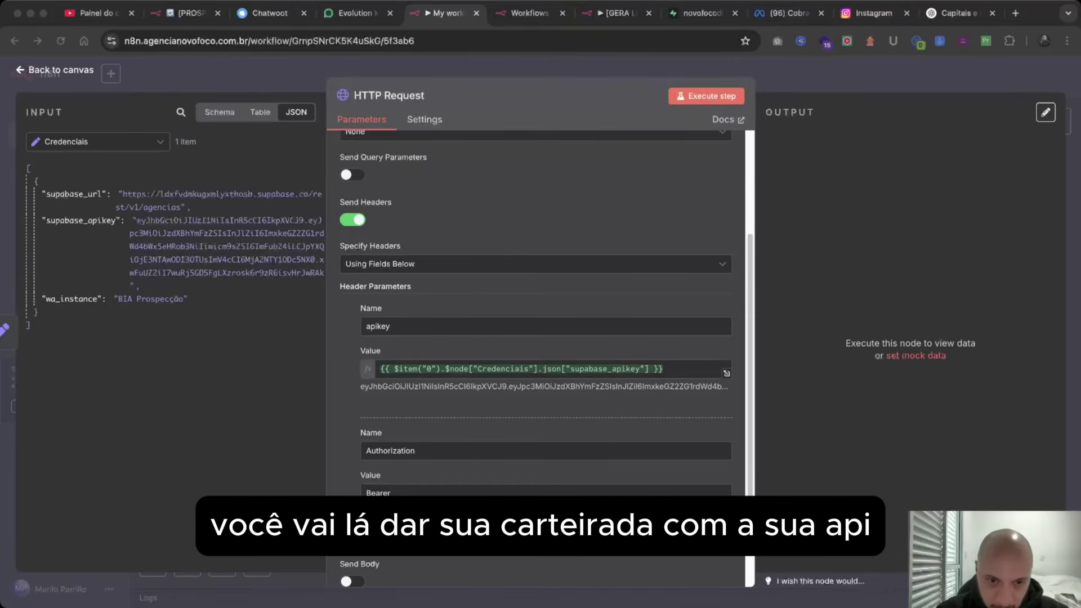
key("super+Tab")
key("super+v")
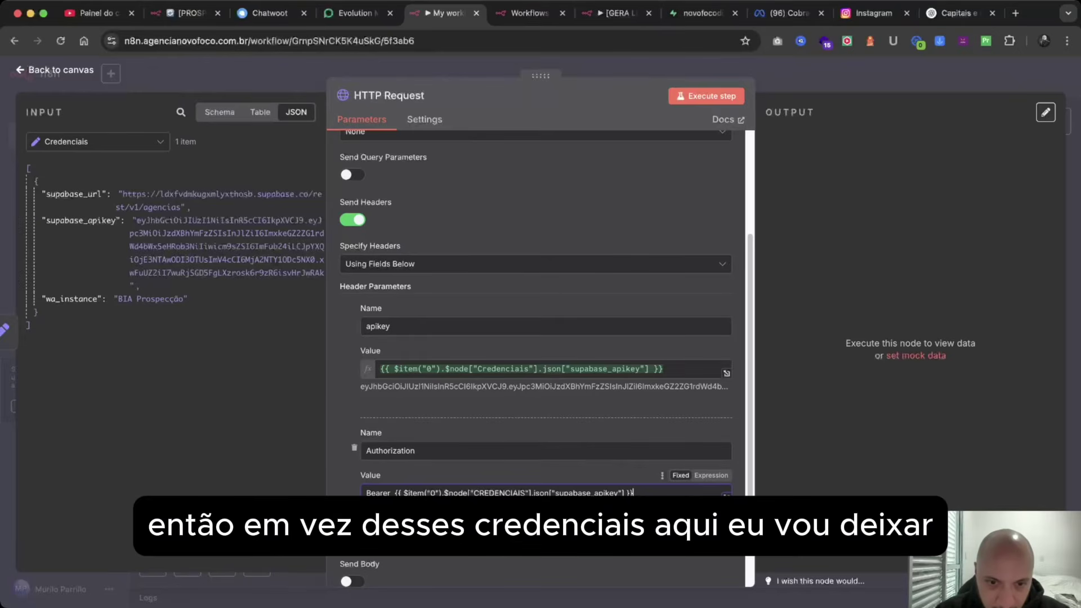
Correct the node name to Credenciais and switch the Authorization value to Expression.
left_click_drag(527, 493, 475, 494)
type("Cre")
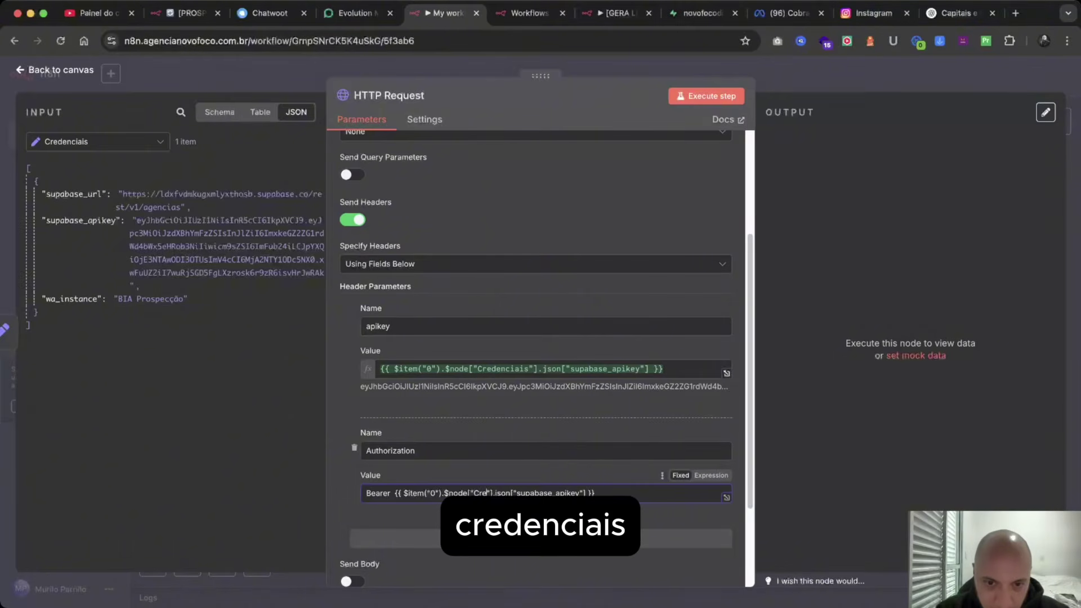
type("denciais")
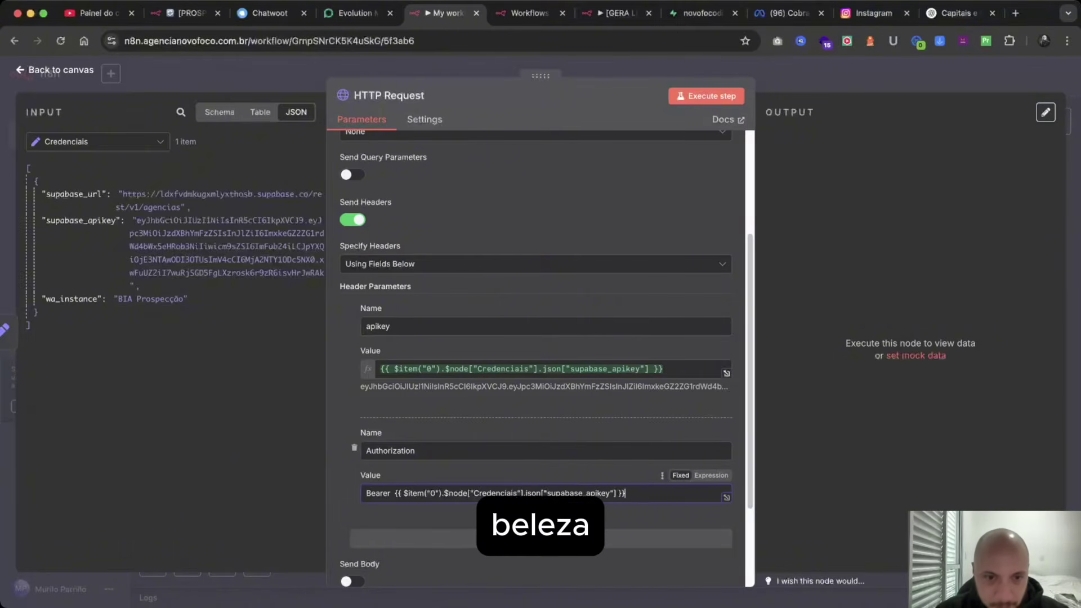
scroll(540, 360, "down", 3)
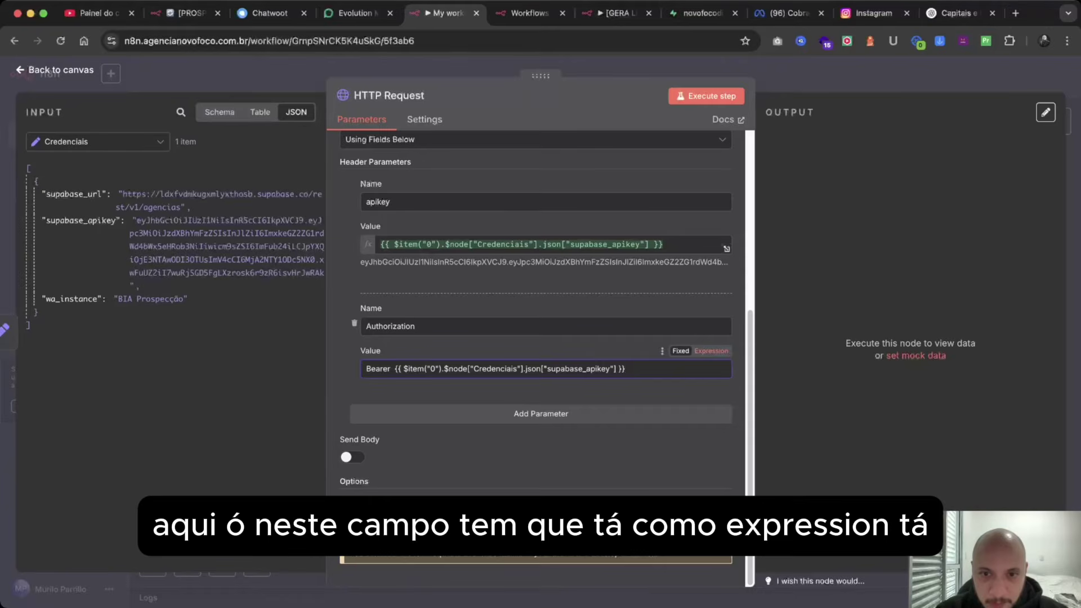
left_click(711, 350)
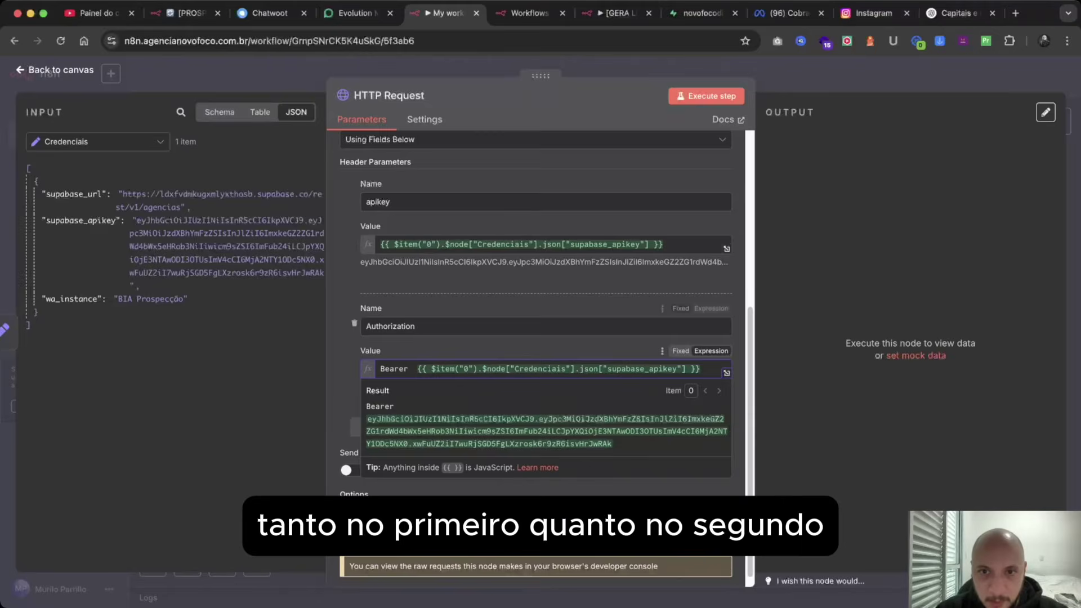
left_click(682, 245)
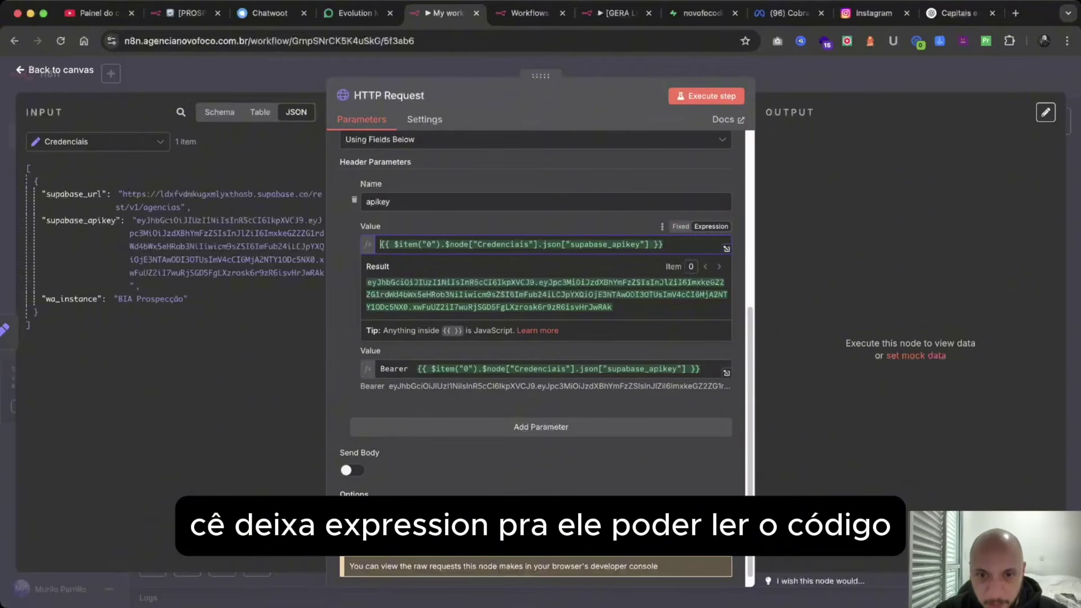
key("Escape")
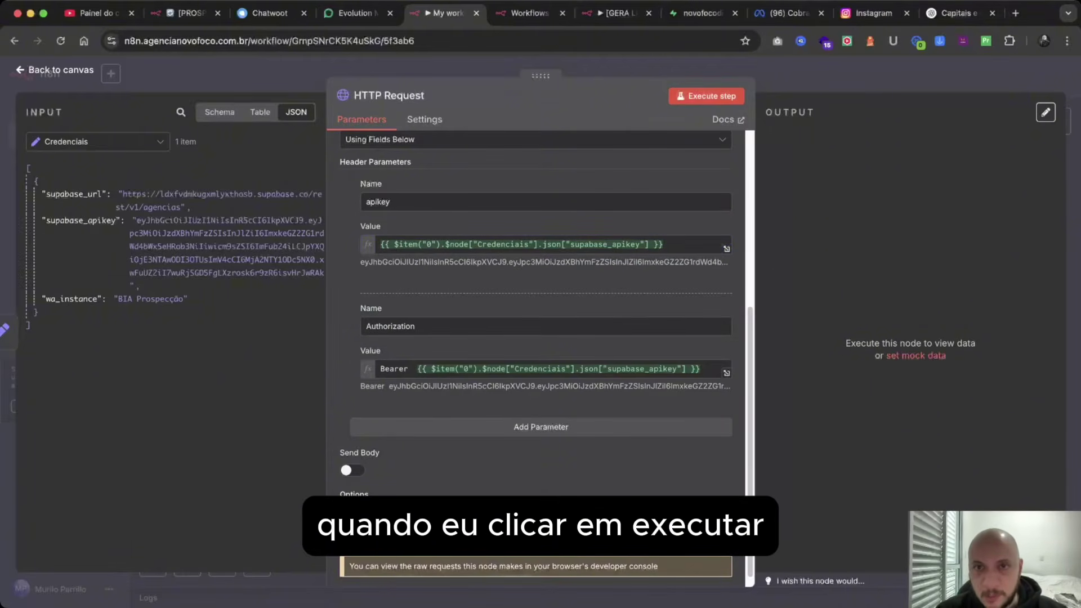
Run the HTTP Request, getting 83 items, and compare with Supabase's agencias table count.
left_click(706, 96)
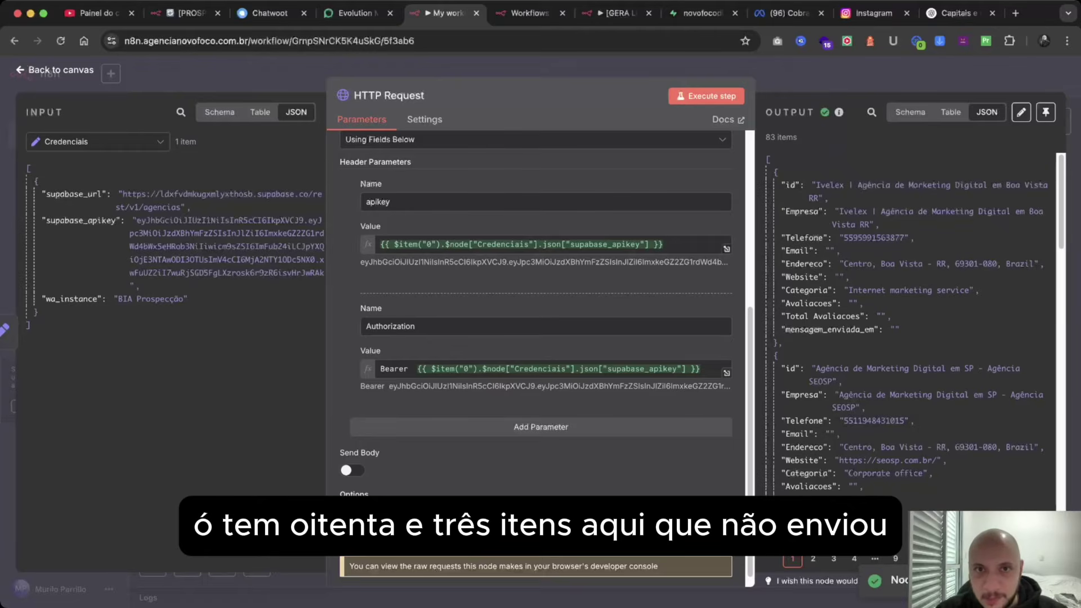
left_click_drag(797, 137, 765, 137)
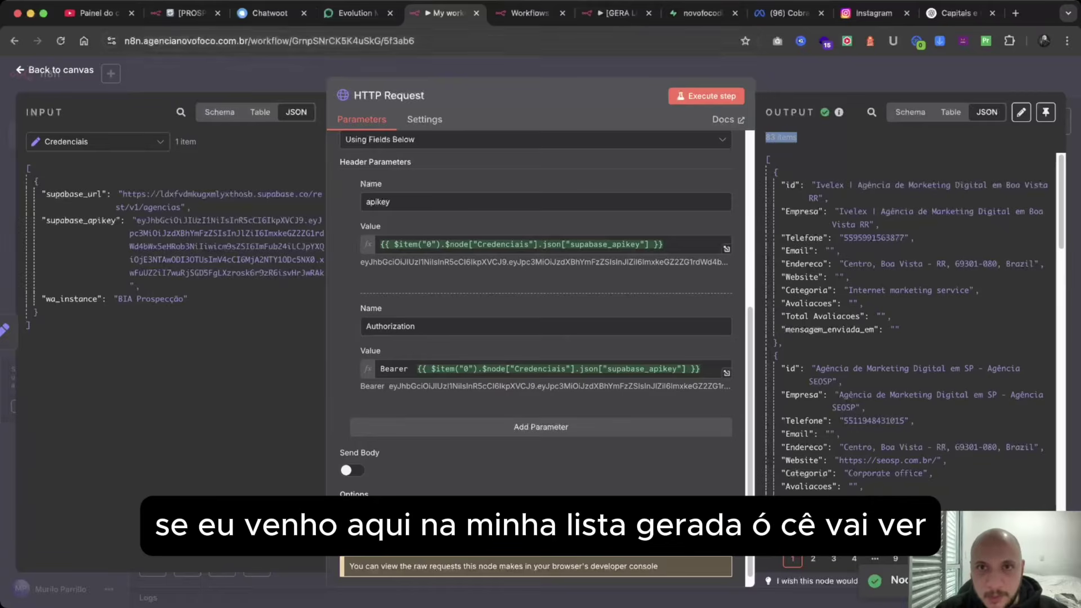
left_click(698, 13)
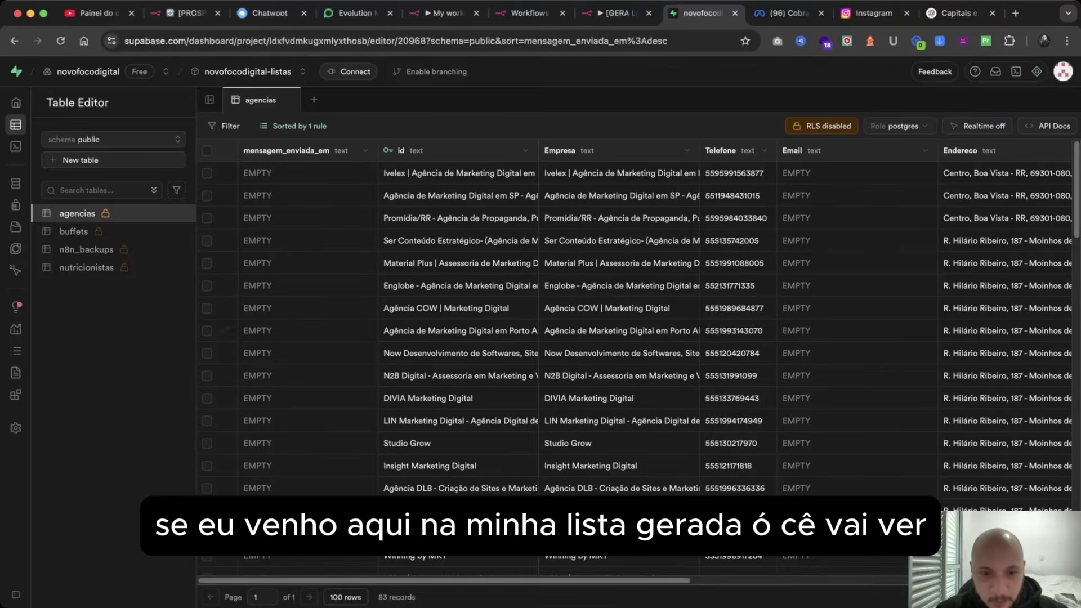
scroll(636, 326, "down", 3)
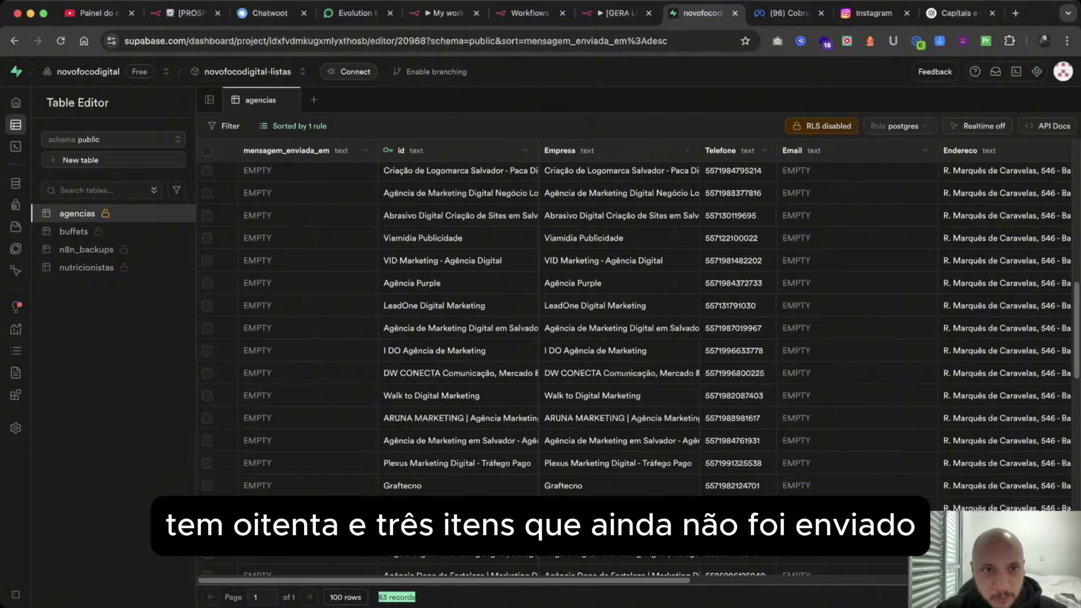
scroll(563, 360, "up", 10)
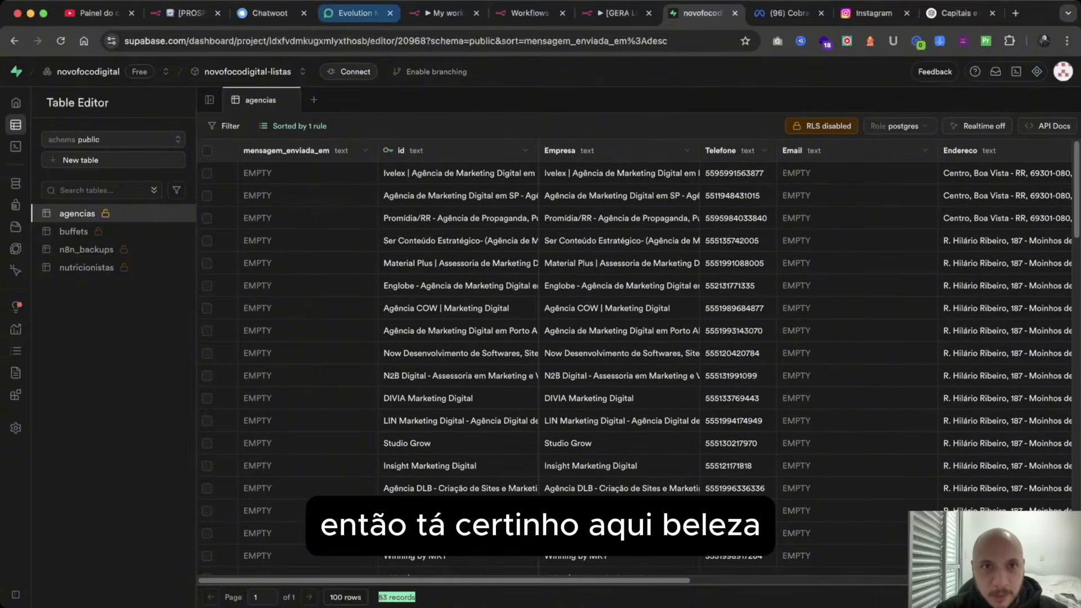
left_click(355, 12)
left_click(445, 12)
Return to the workflow and rename the HTTP Request node to 'Leitura da Lista'.
left_click(529, 13)
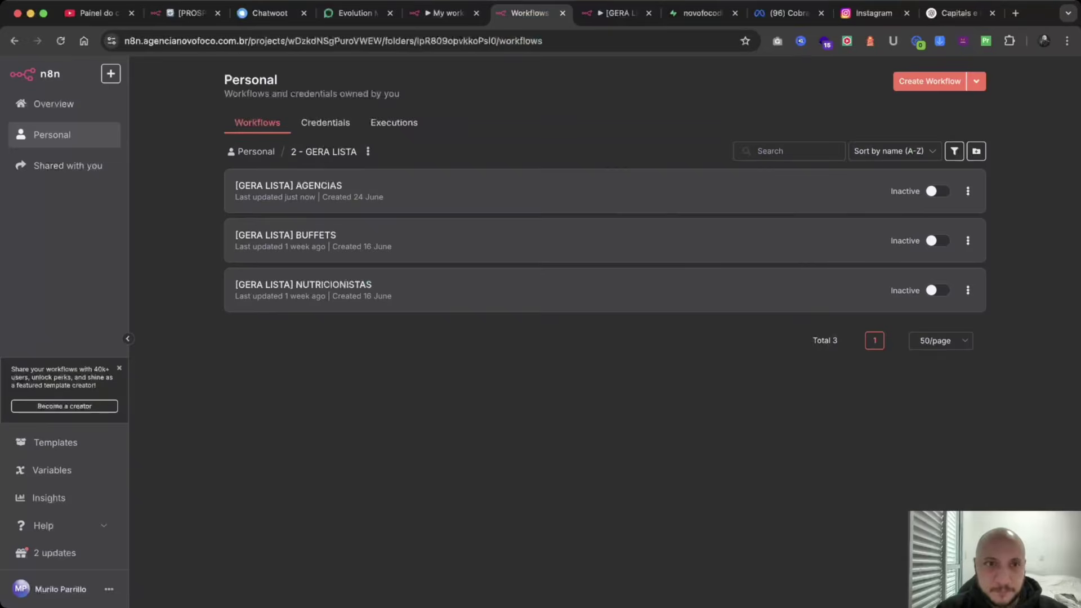
left_click(445, 12)
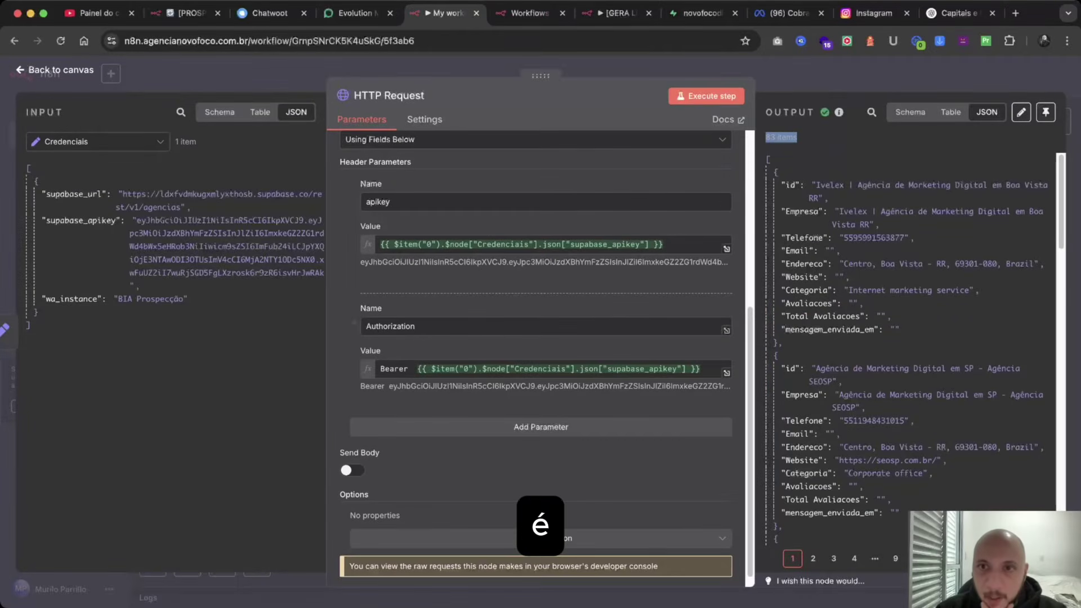
key("Escape")
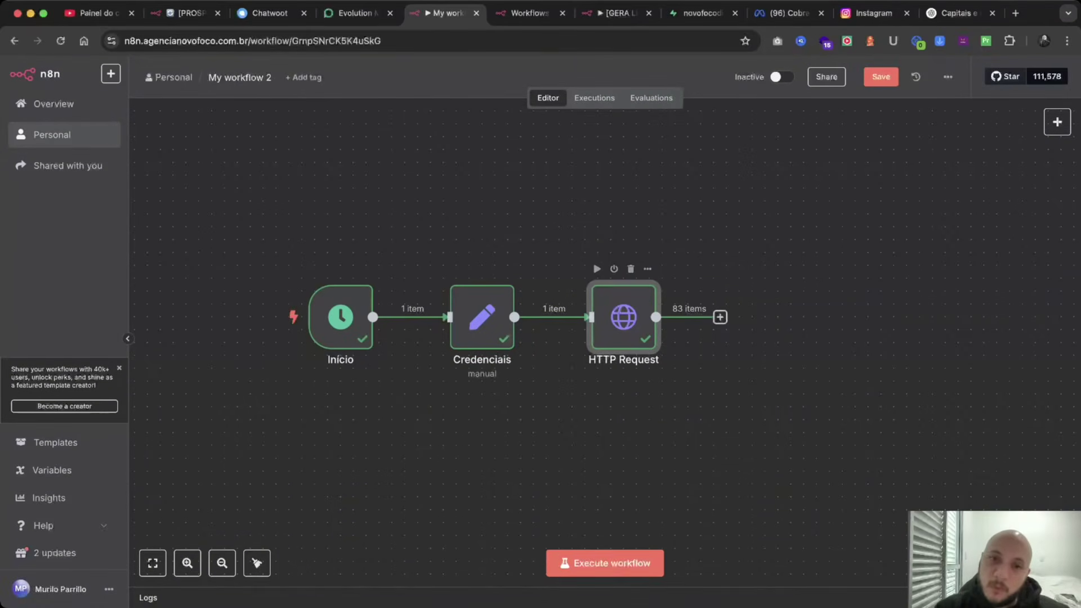
key("Return")
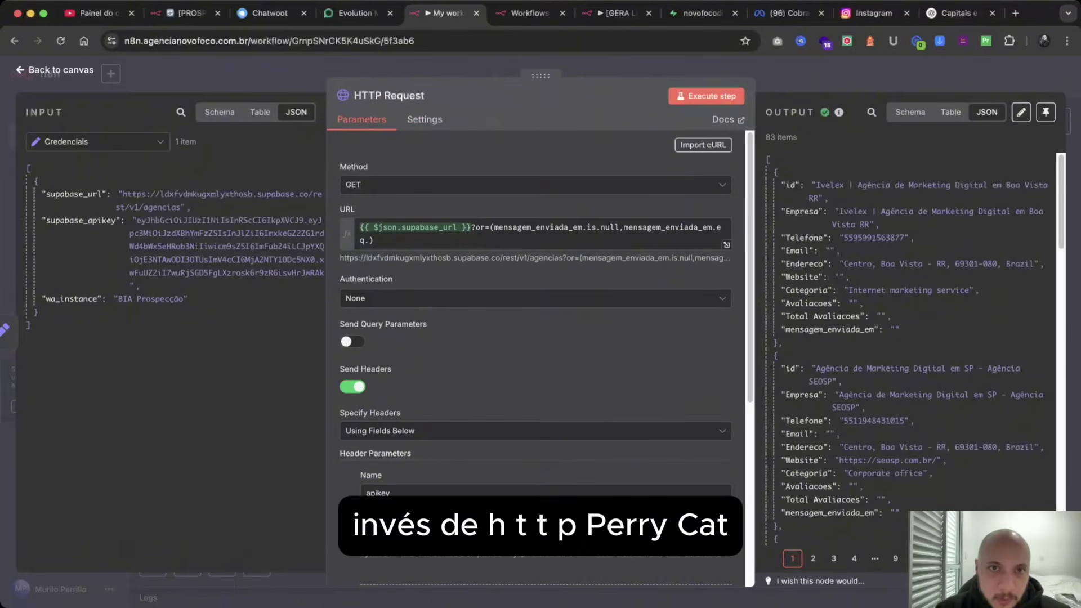
left_click(431, 95)
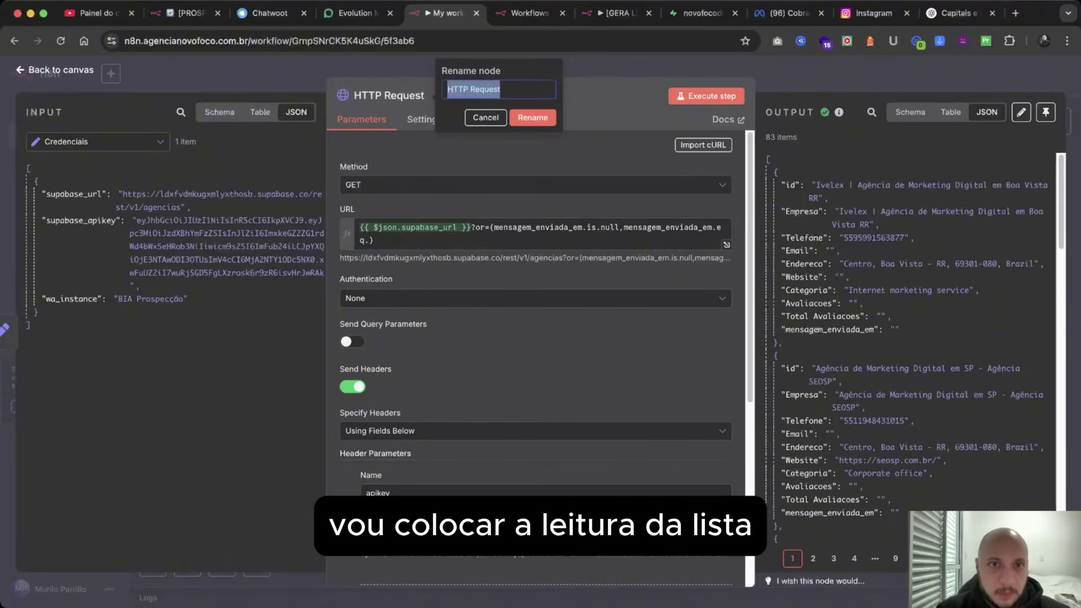
type("Leitura da L")
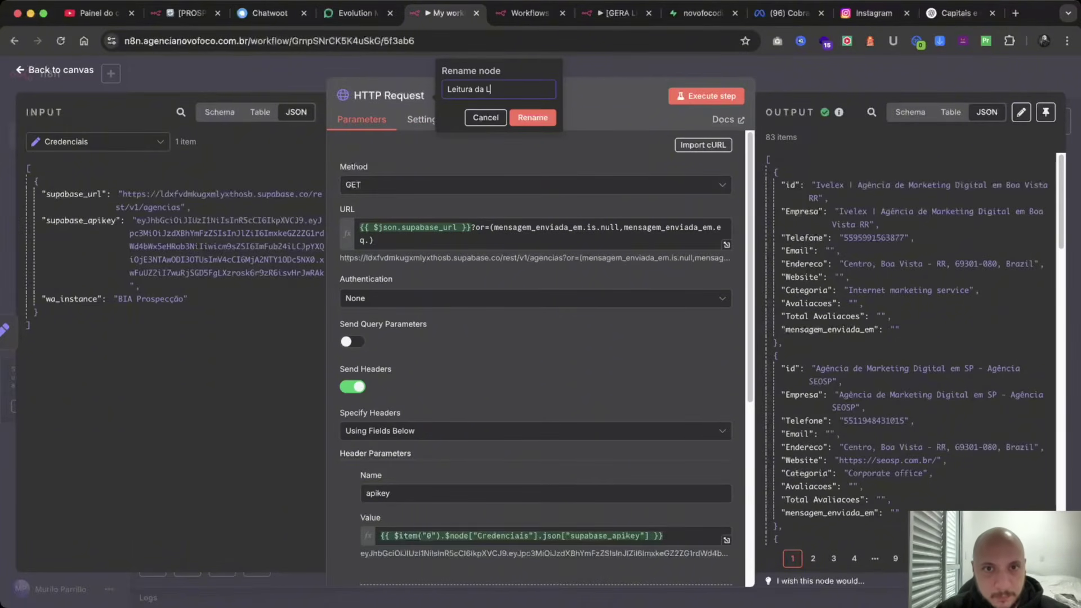
type("ista")
key("Return")
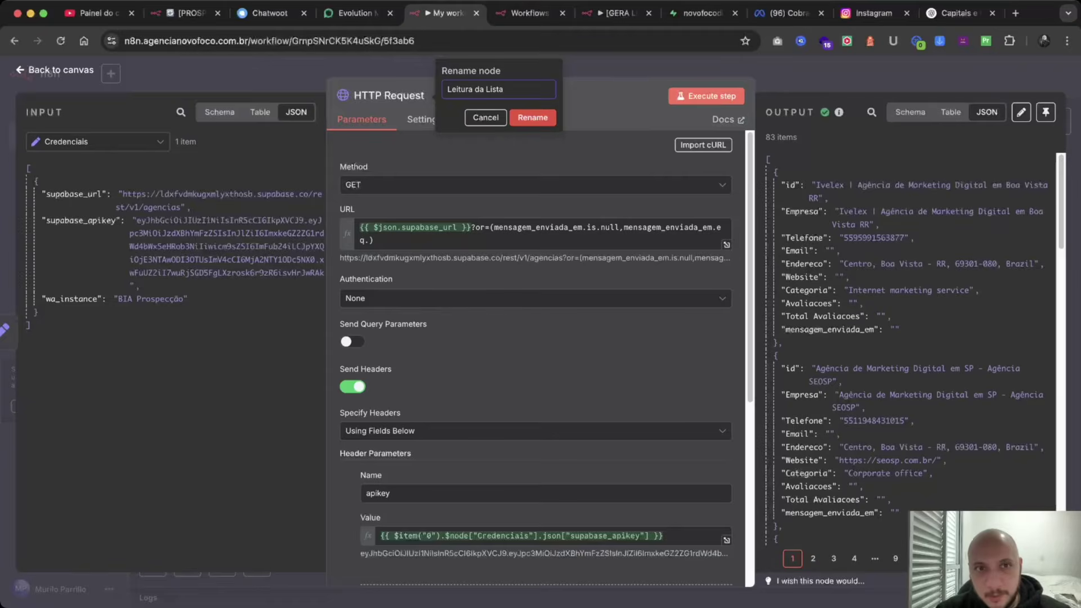
key("Escape")
scroll(540, 316, "right", 3)
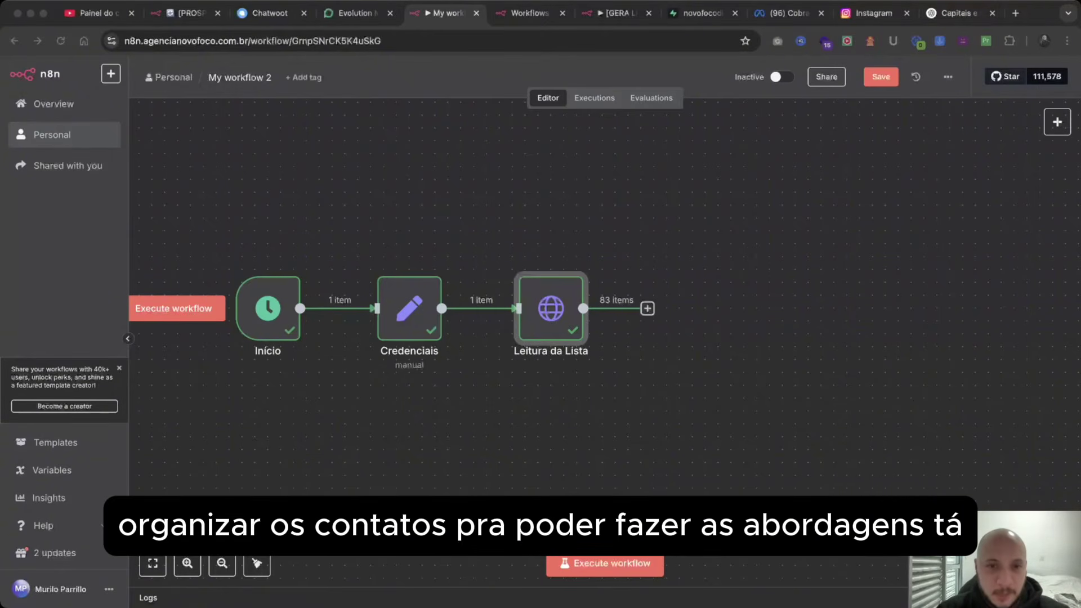
scroll(394, 310, "right", 5)
Add a Code node after Leitura da Lista, replacing the sample with code returning every item.
left_click(466, 310)
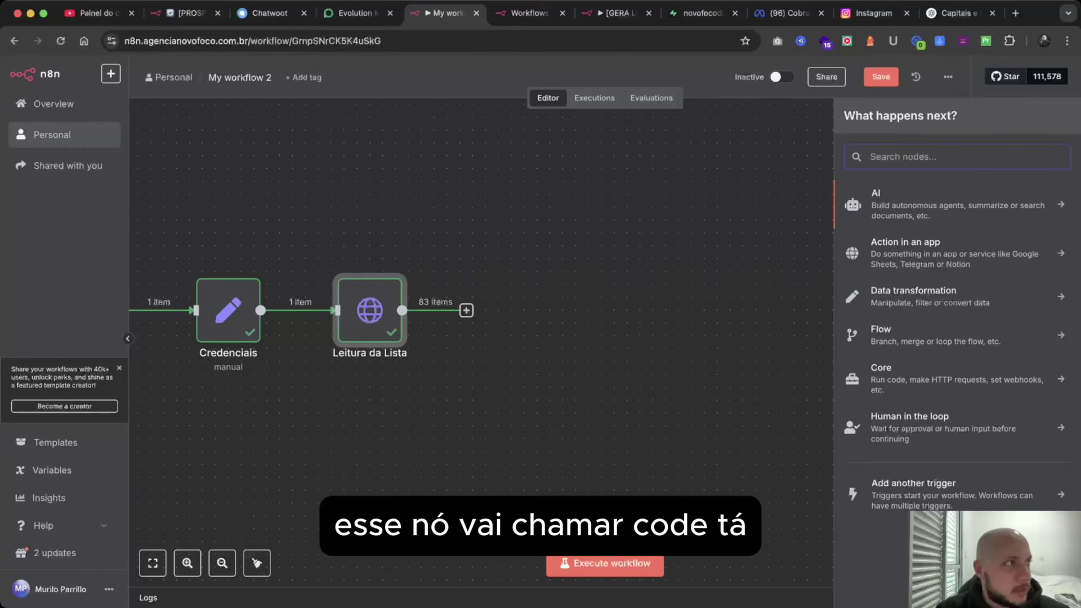
type("code")
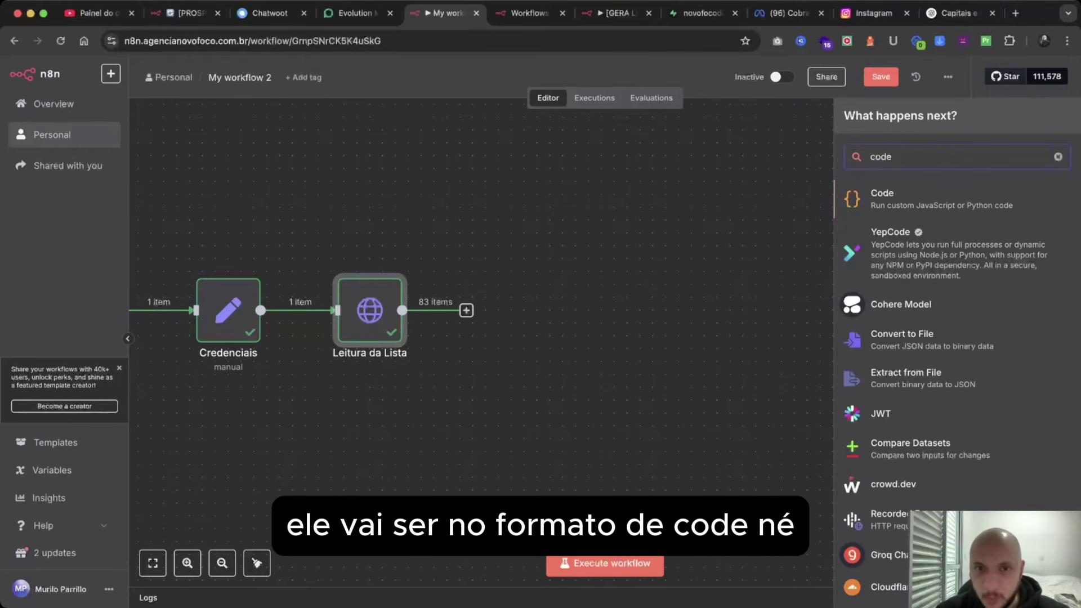
key("Return")
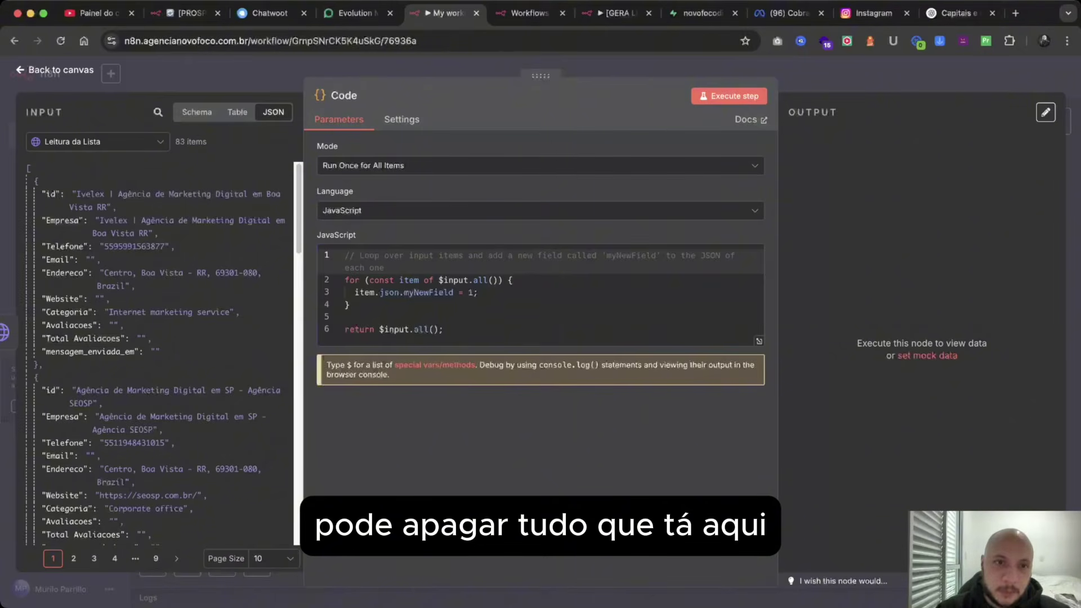
key("super+a")
key("BackSpace")
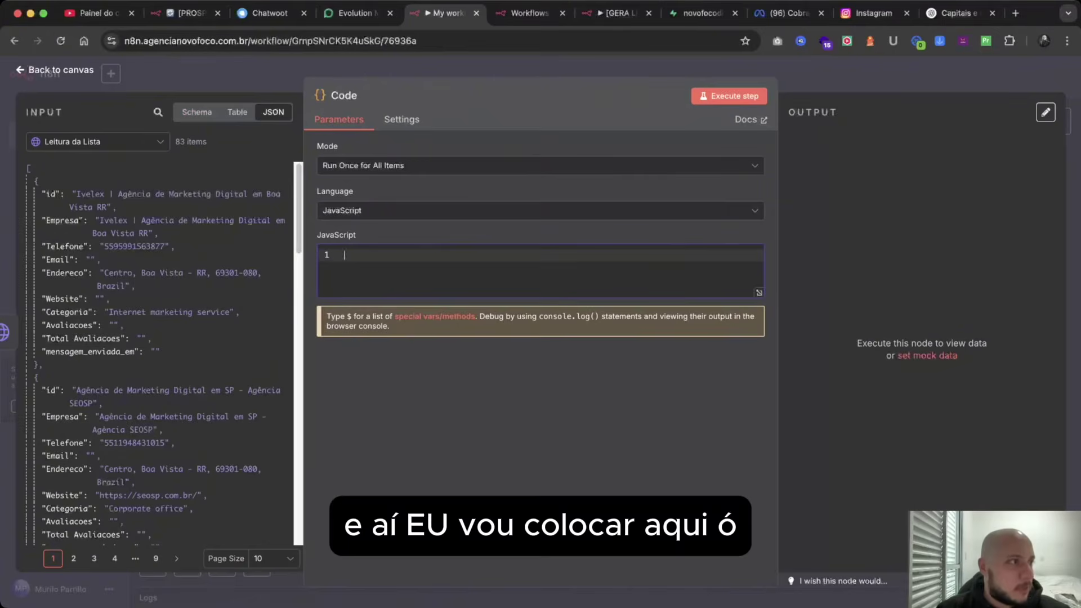
key("super+Tab")
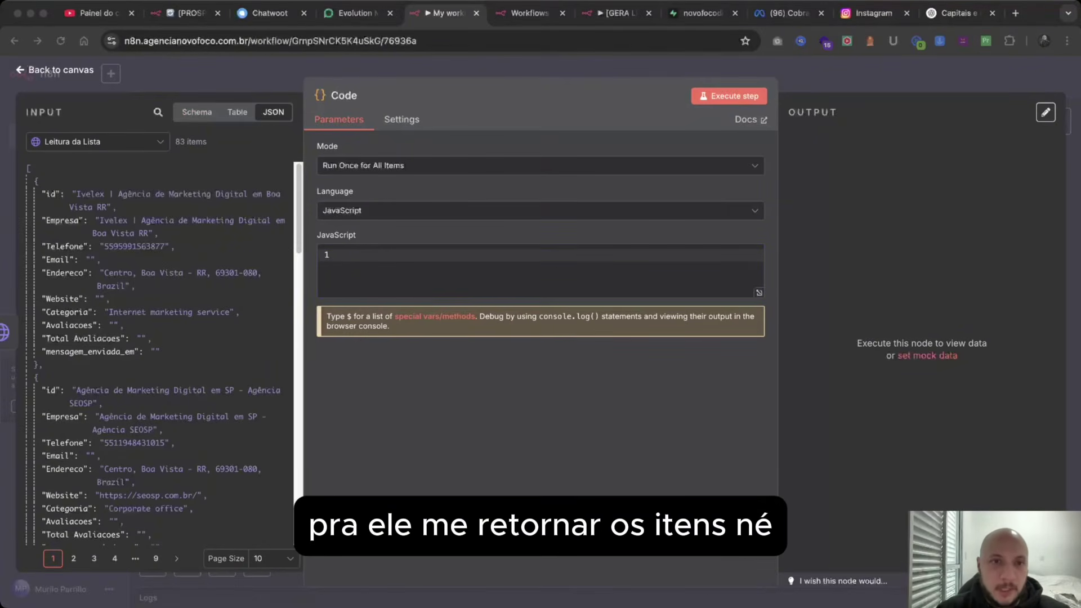
key("super+Tab")
type("return items.map(item => ({ json: item.json }));")
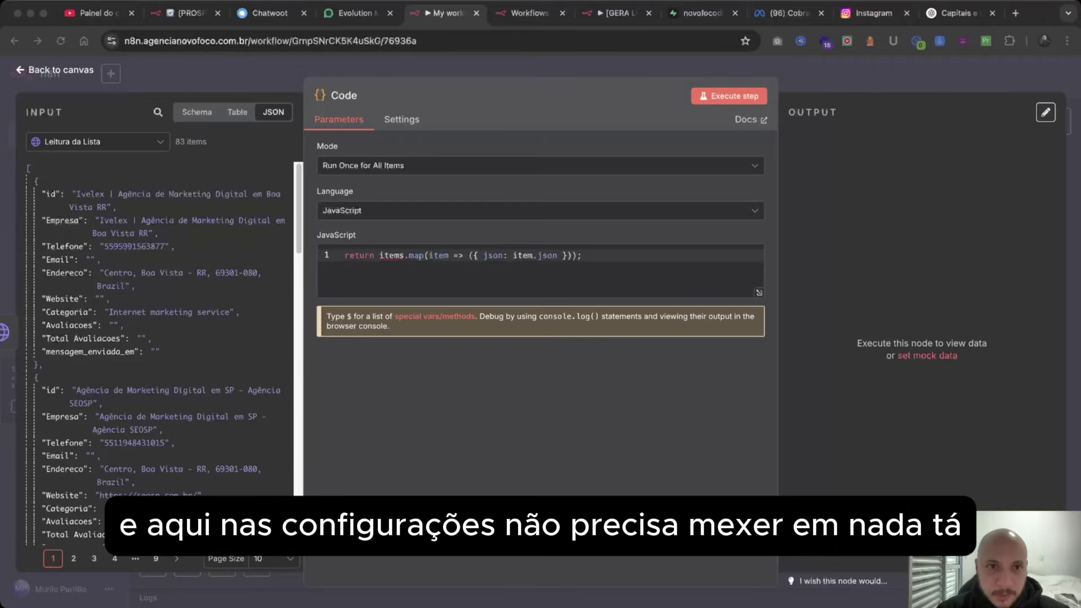
Run the Code node on the 83 contacts and rename it 'Organiza contatos'.
left_click(401, 120)
left_click(339, 119)
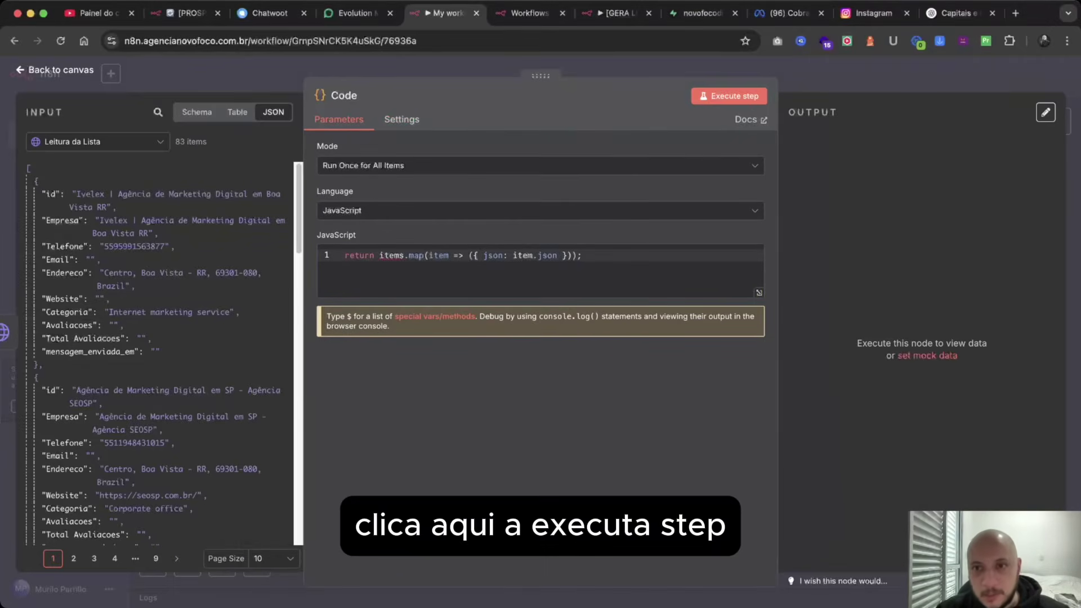
left_click(729, 96)
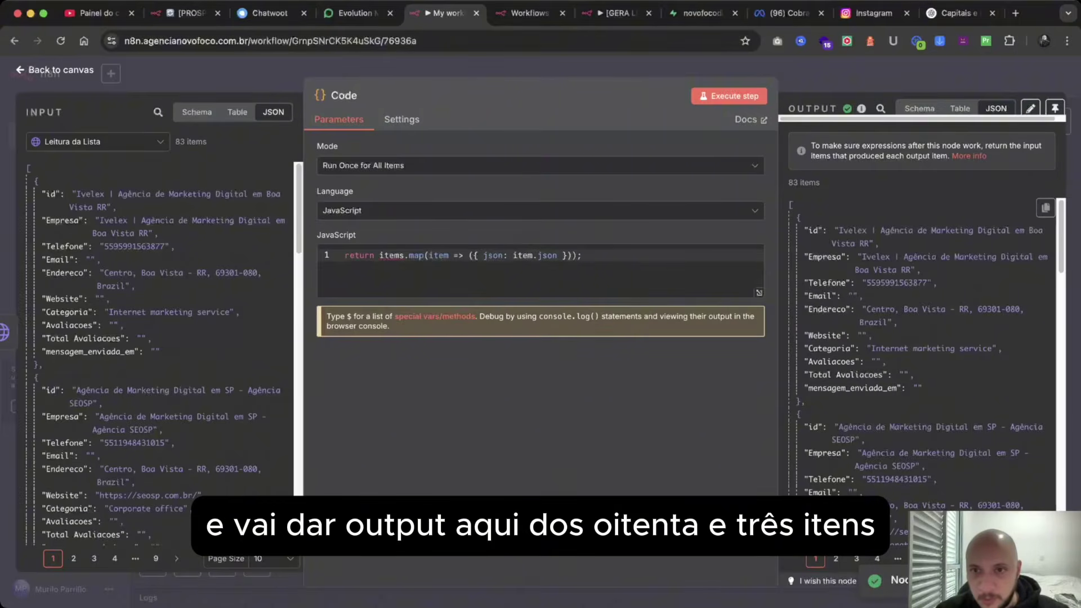
key("super+a")
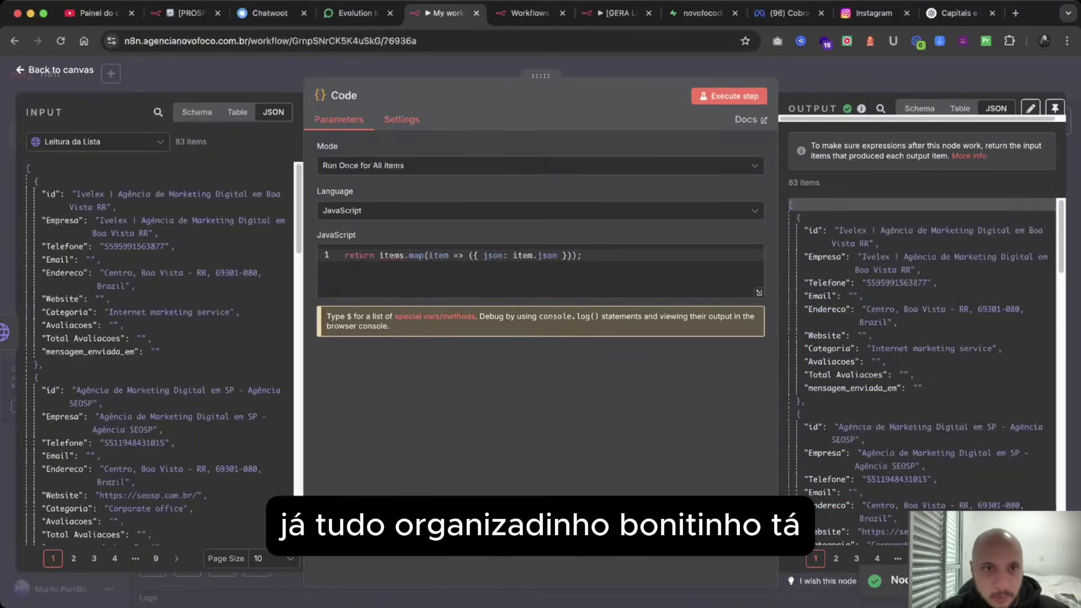
left_click(344, 95)
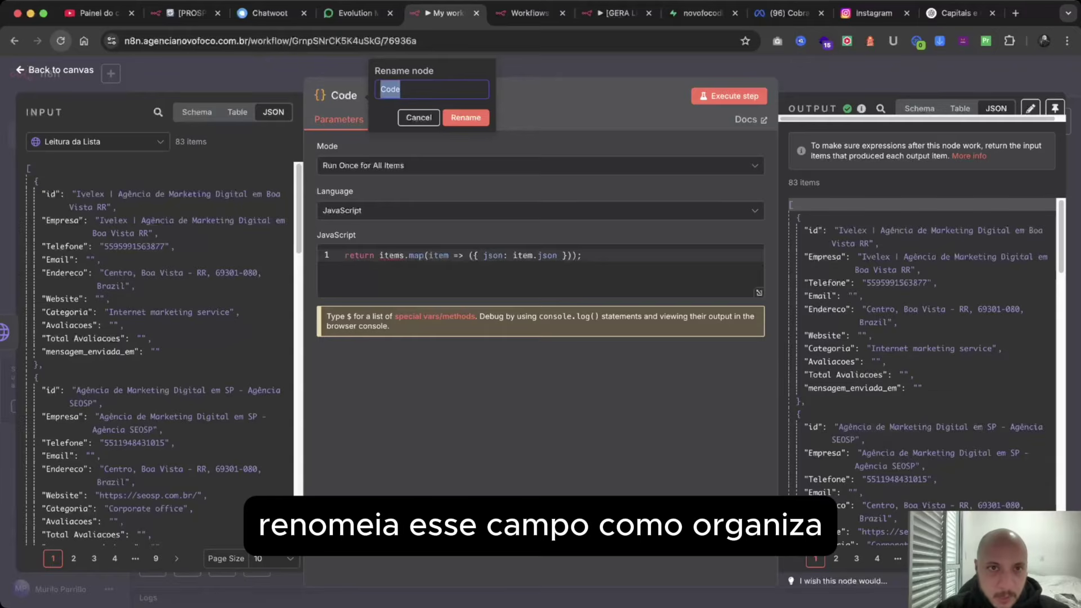
type("Organ")
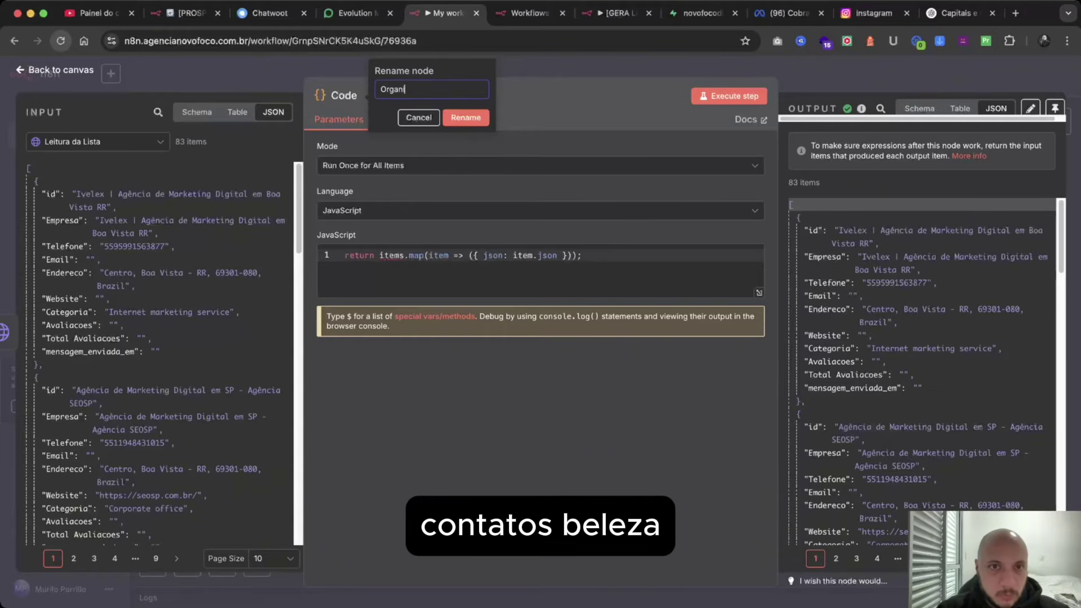
type("iza contatos")
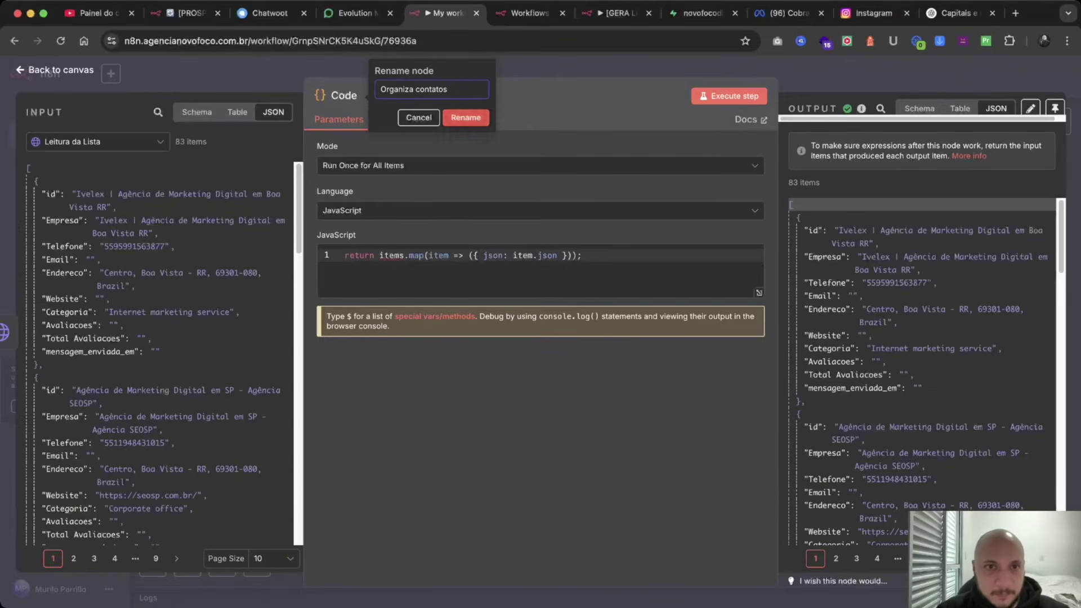
key("Return")
key("Escape")
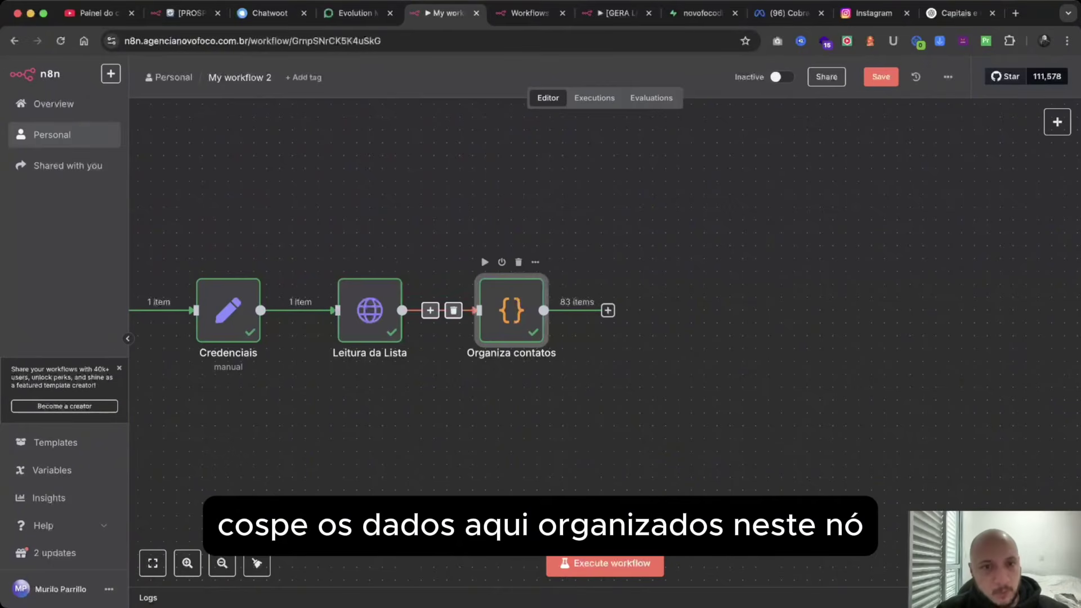
Add a Loop Over Items node after Organiza contatos, keeping batch size 1.
scroll(450, 309, "right", 5)
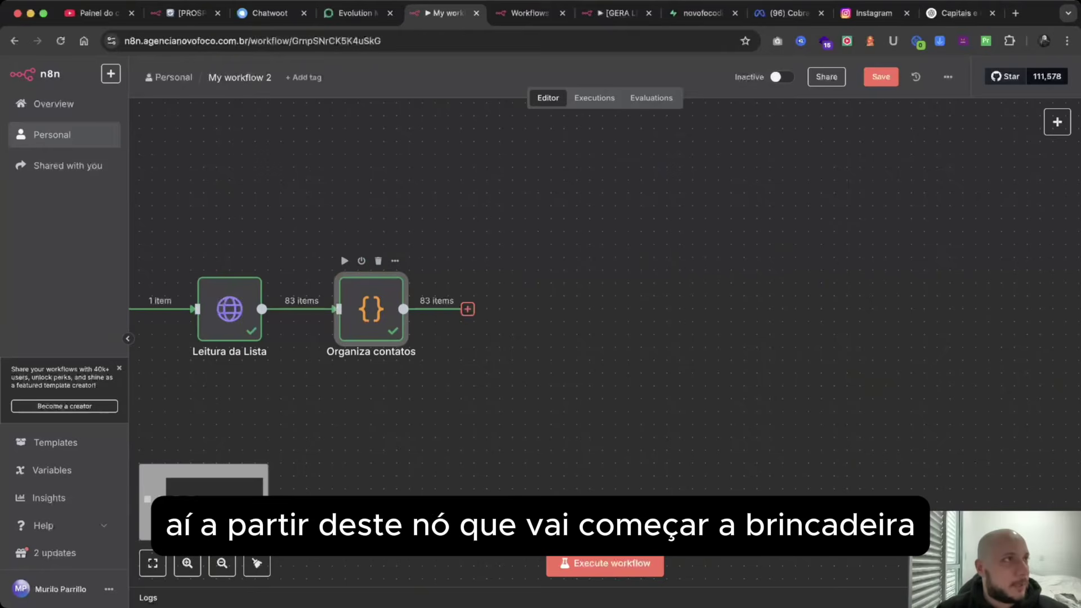
left_click(467, 308)
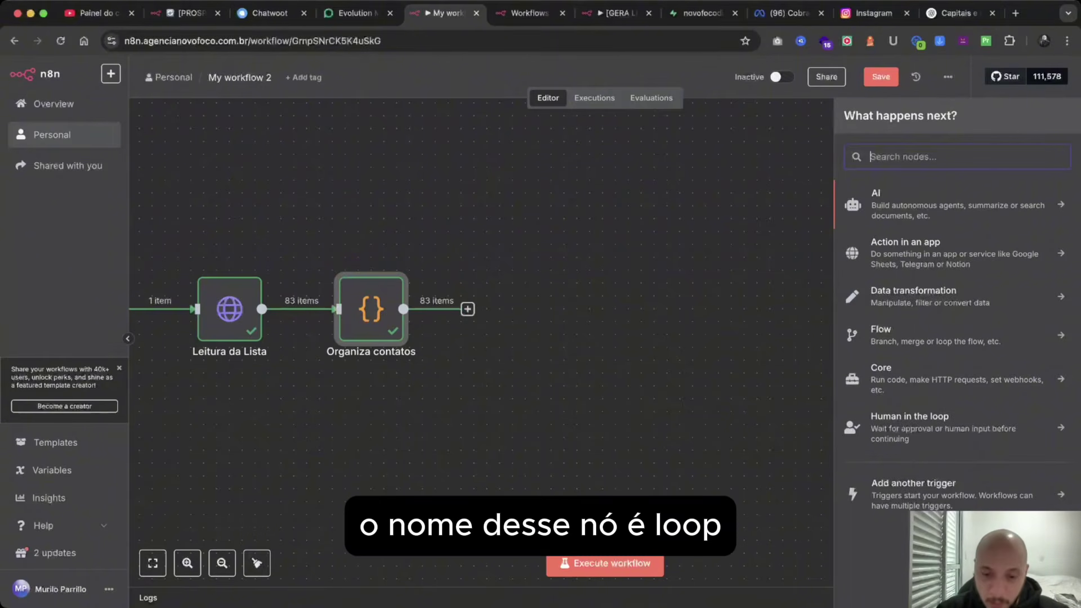
type("lo")
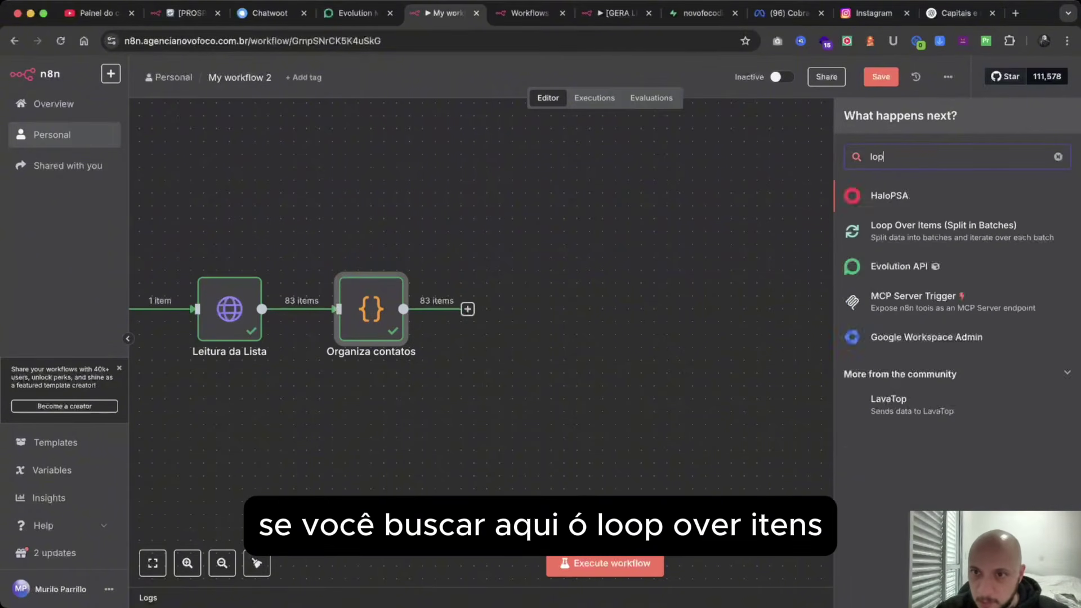
type("op")
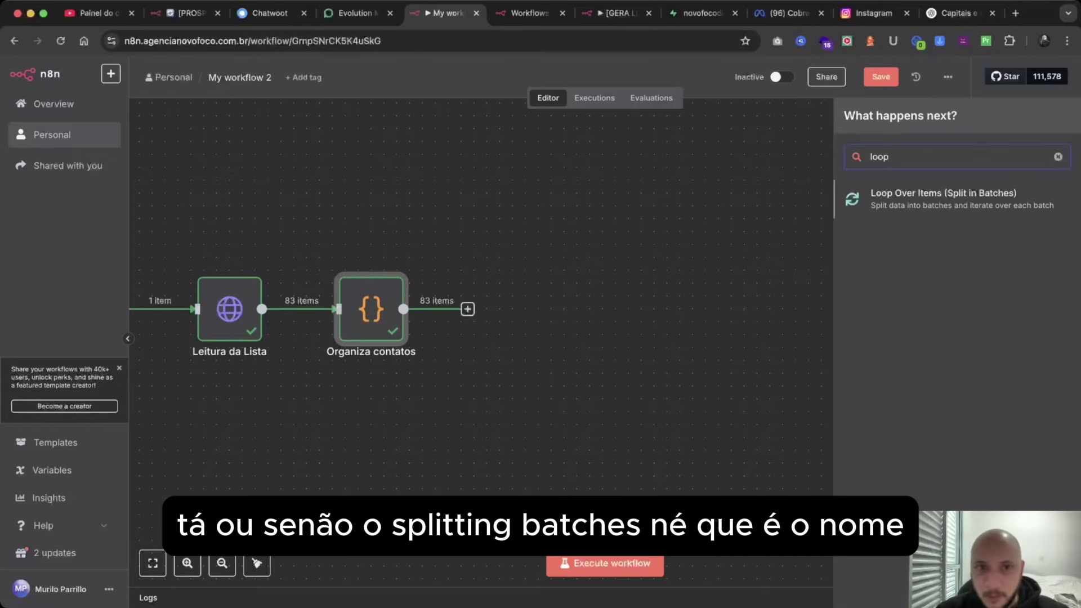
key("Return")
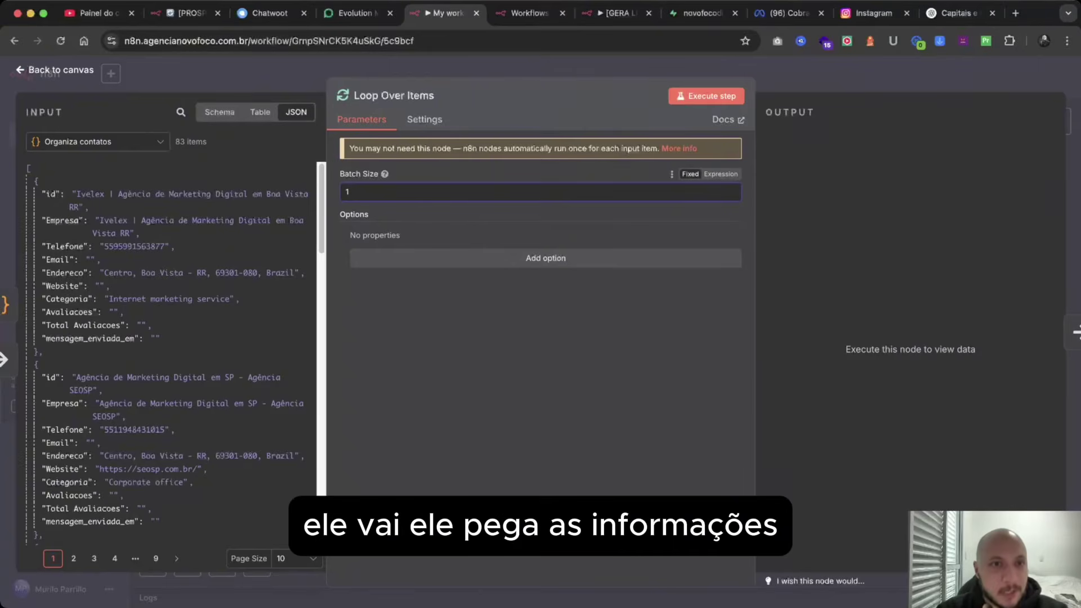
scroll(169, 349, "down", 15)
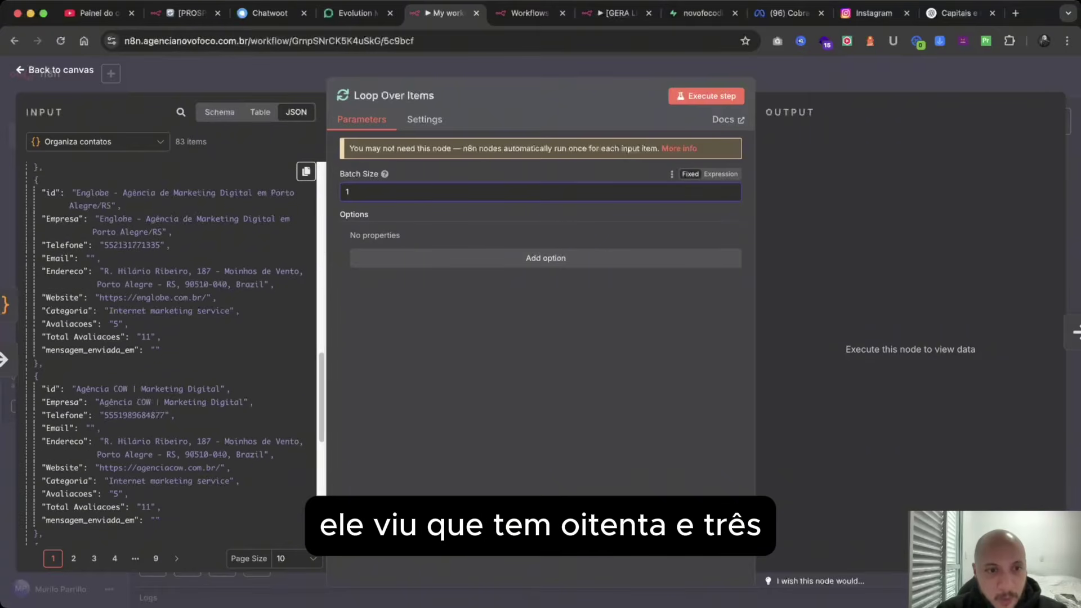
scroll(169, 349, "up", 15)
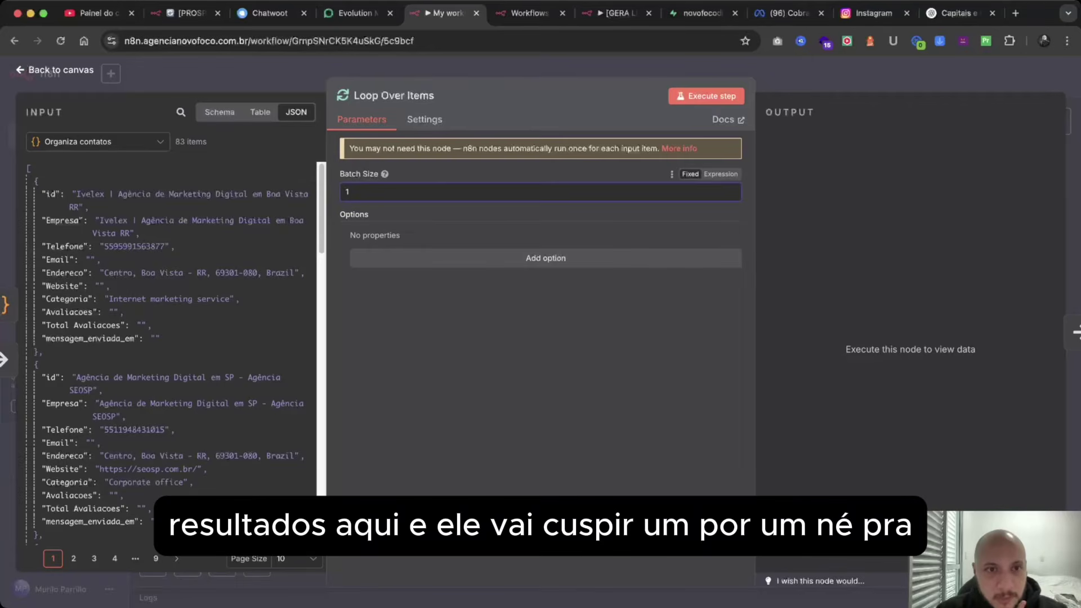
triple_click(191, 141)
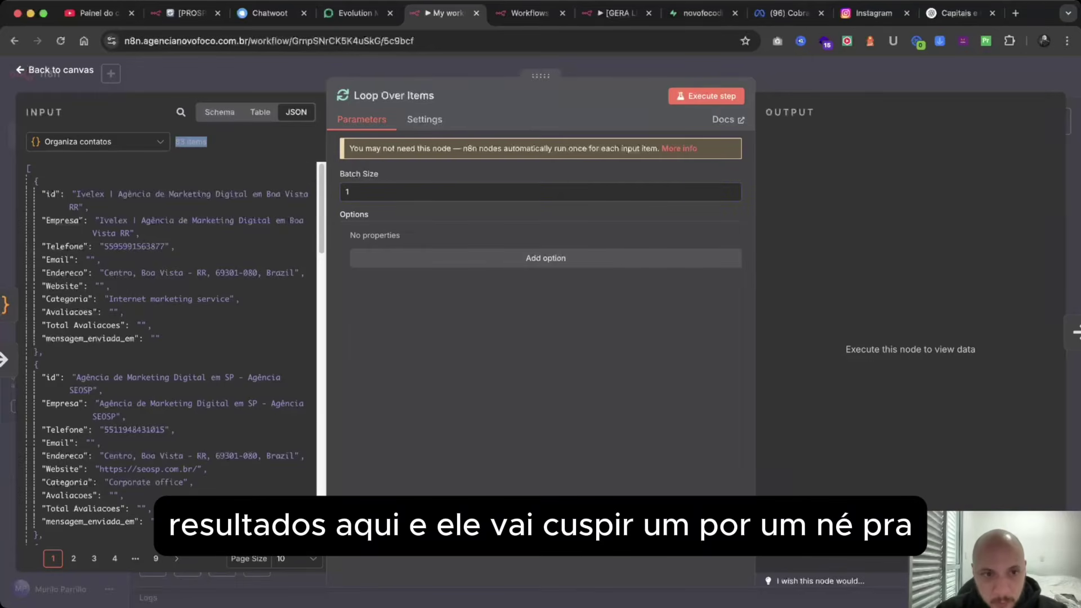
left_click(540, 192)
Run the Loop Over Items step and inspect the single contact on its loop branch.
scroll(169, 349, "down", 10)
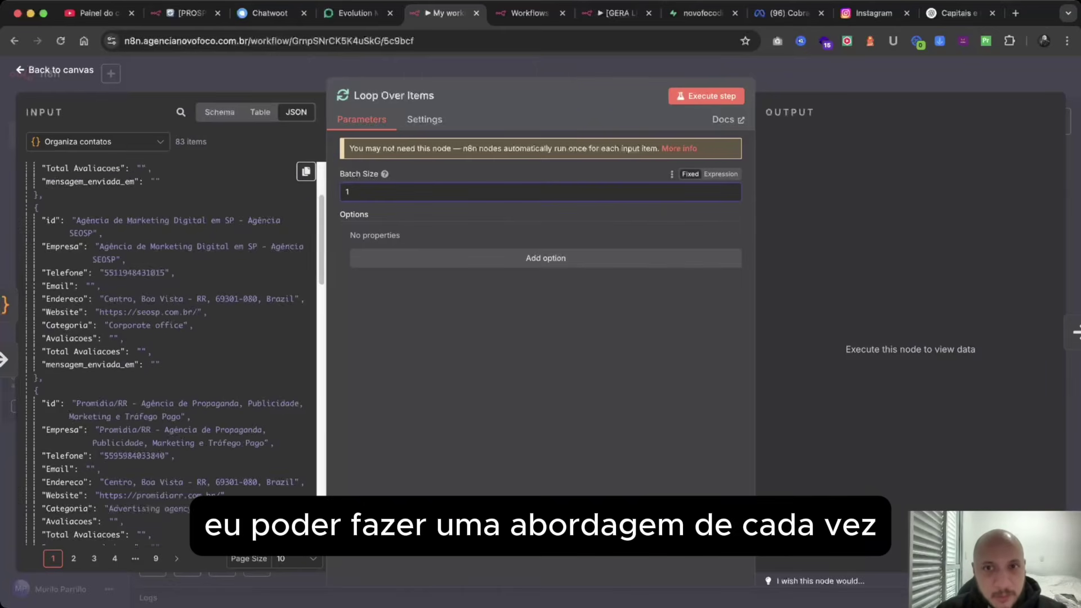
scroll(169, 349, "up", 10)
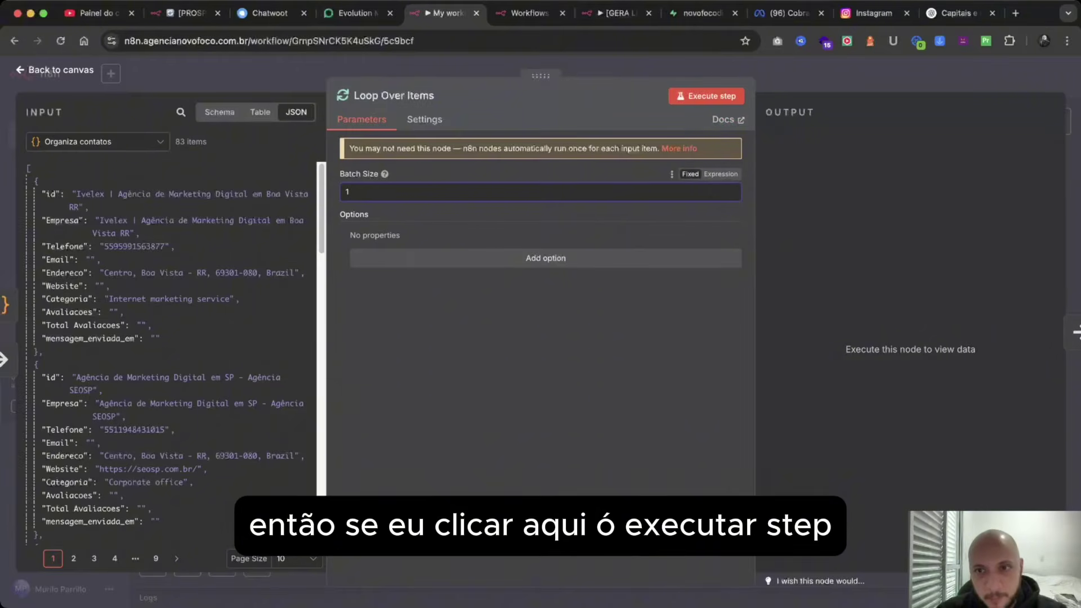
left_click(707, 96)
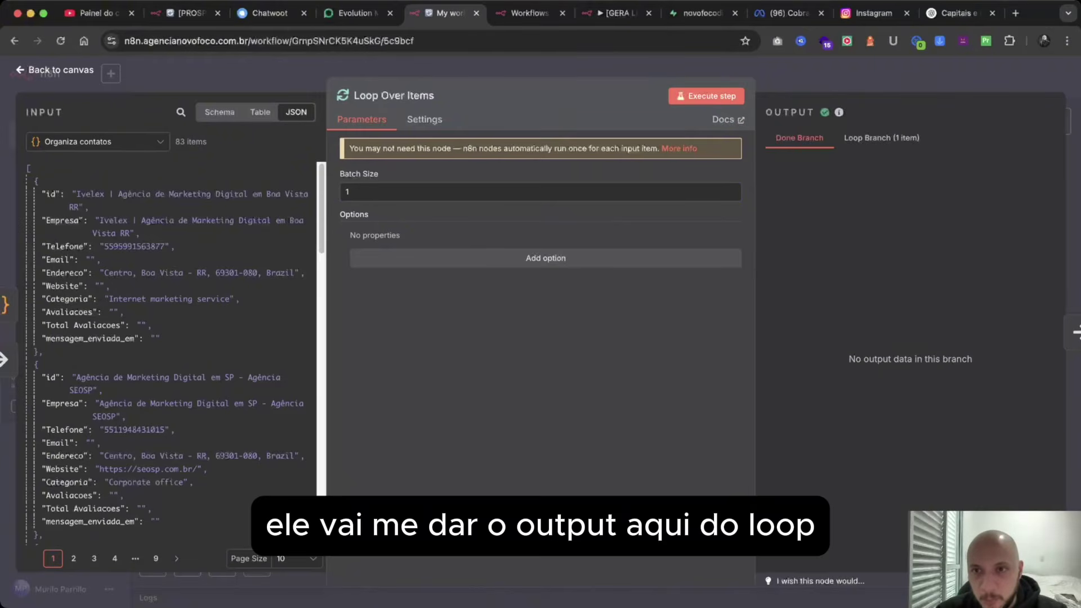
left_click(881, 138)
left_click_drag(777, 352, 783, 194)
left_click(957, 247)
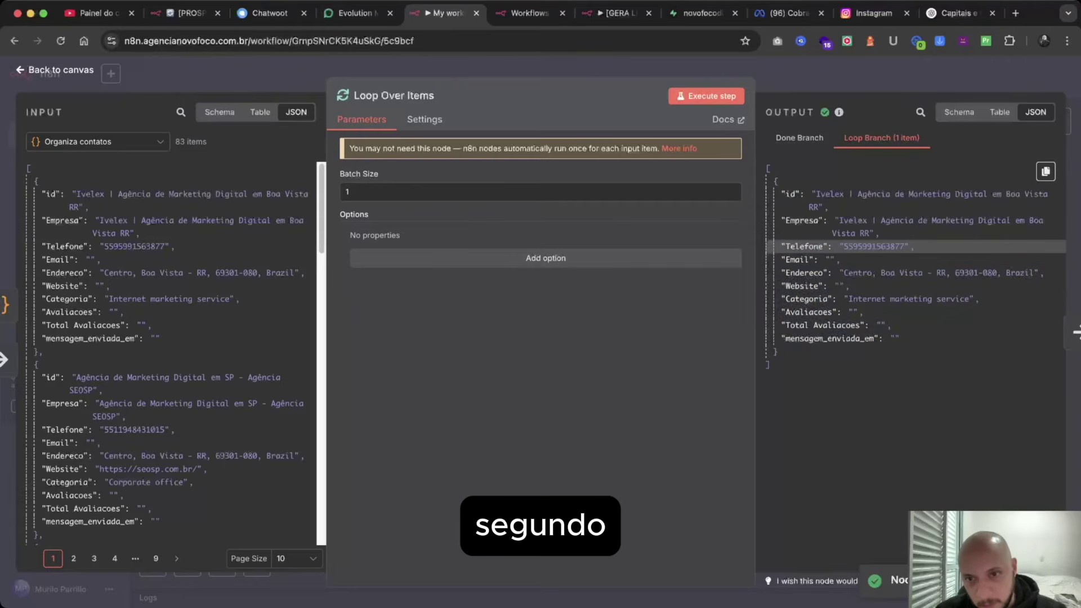
left_click_drag(957, 246, 951, 352)
left_click(951, 312)
left_click_drag(826, 247, 780, 352)
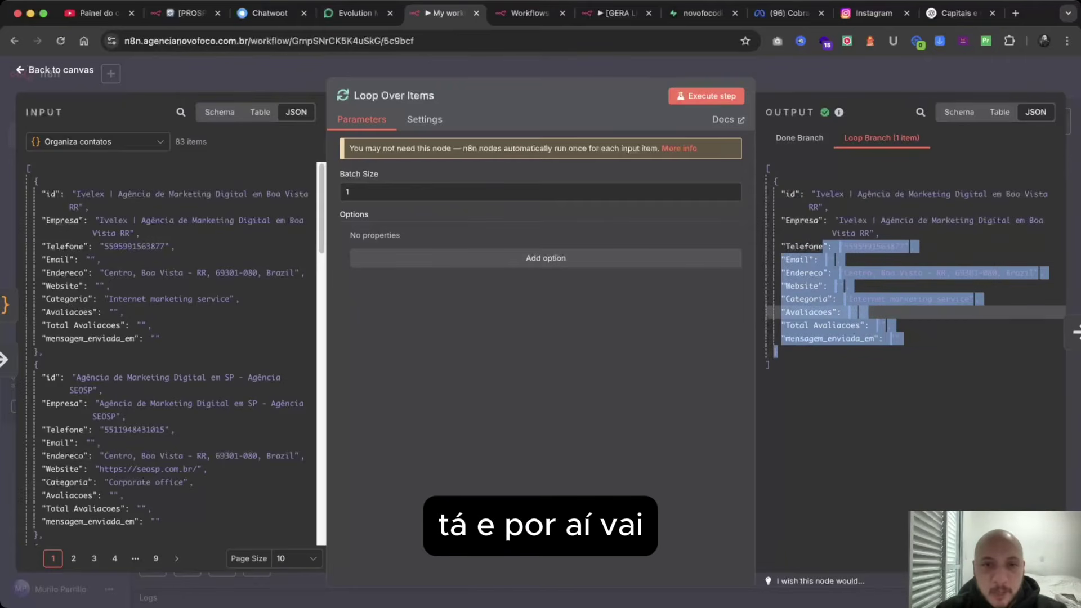
left_click(56, 70)
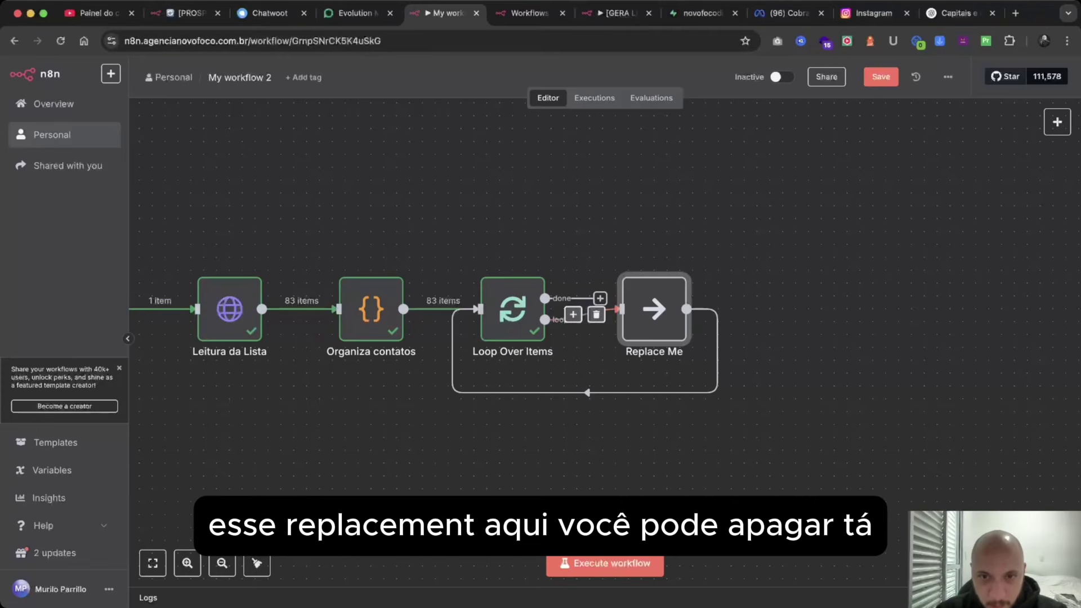
Delete the Replace Me placeholder node and the loop-back connection to Loop Over Items.
mouse_move(653, 310)
key("Delete")
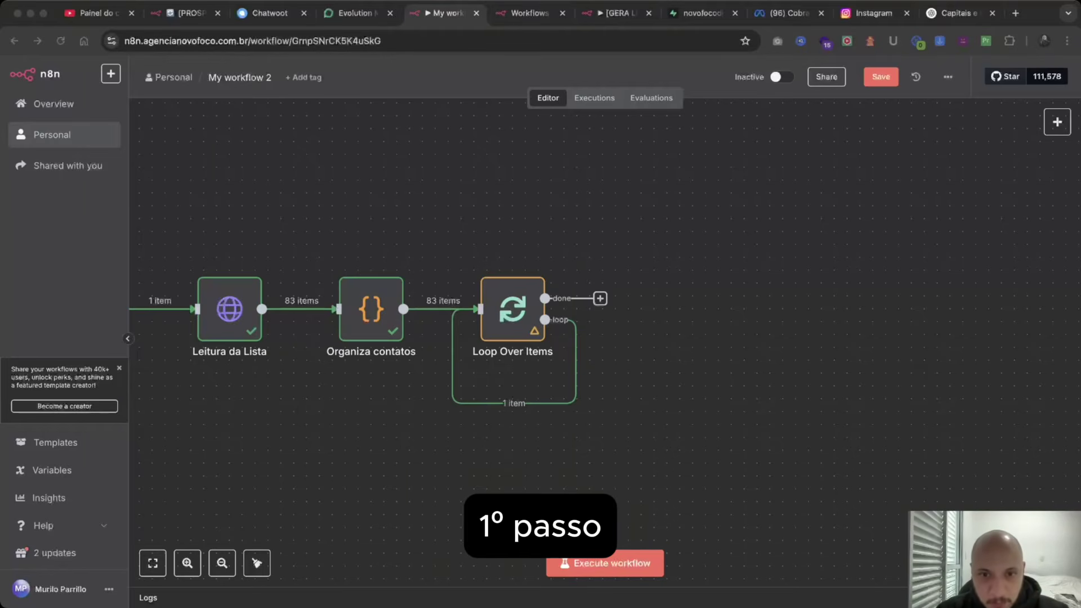
left_click(524, 402)
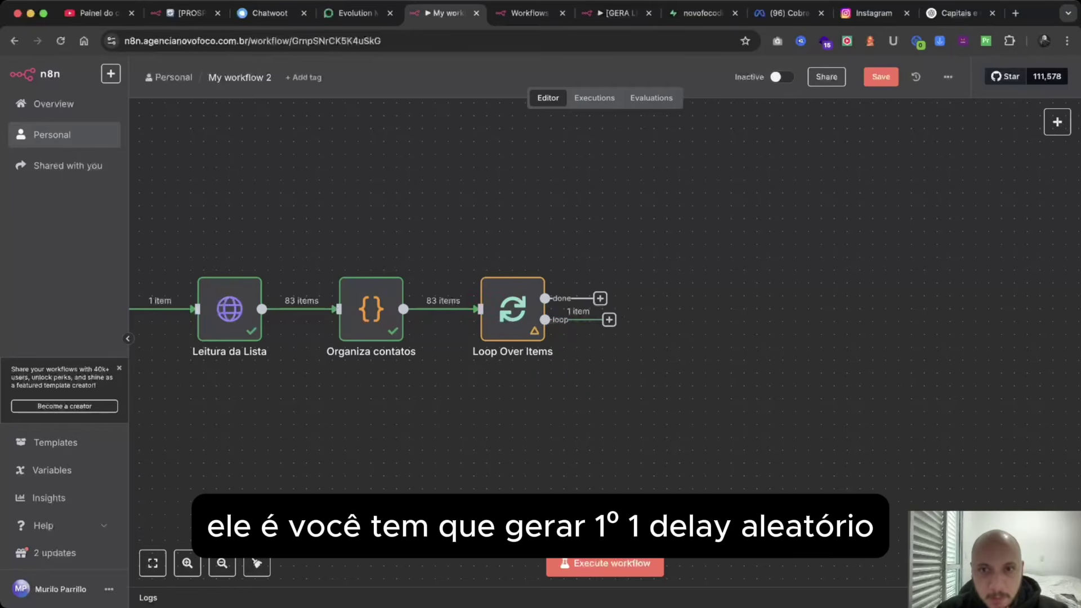
left_click(608, 319)
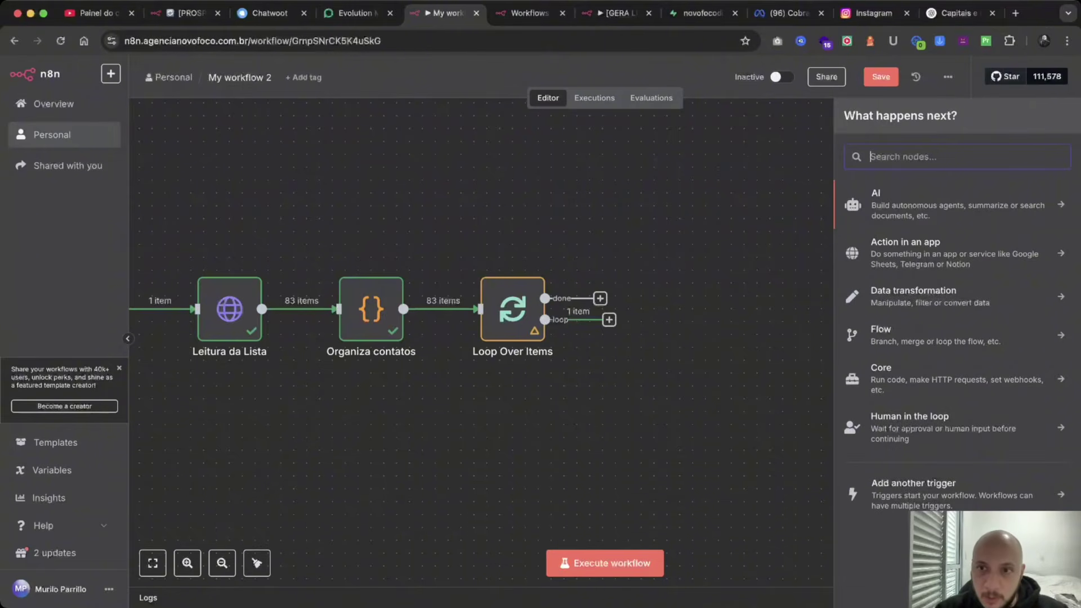
Add a Code node on the loop output and paste in the Math.random delayInSeconds script.
type("code")
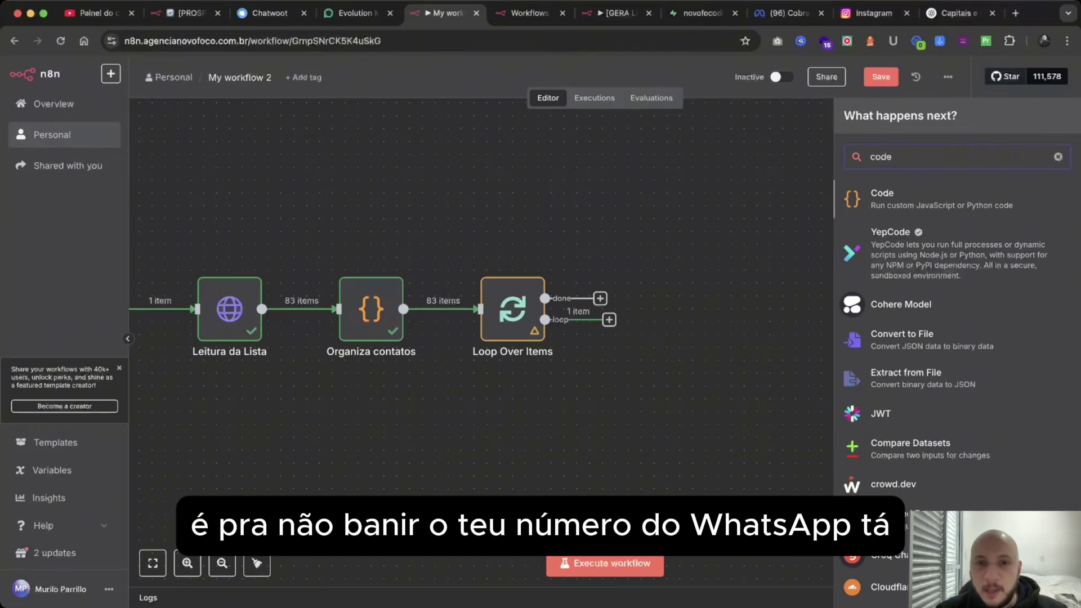
key("Return")
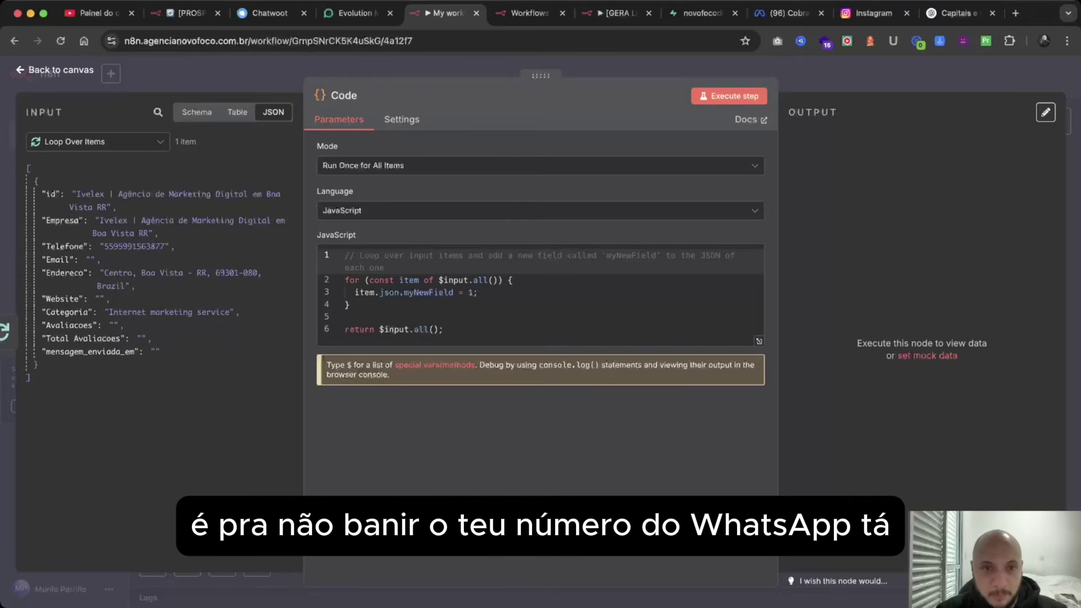
key("super+a")
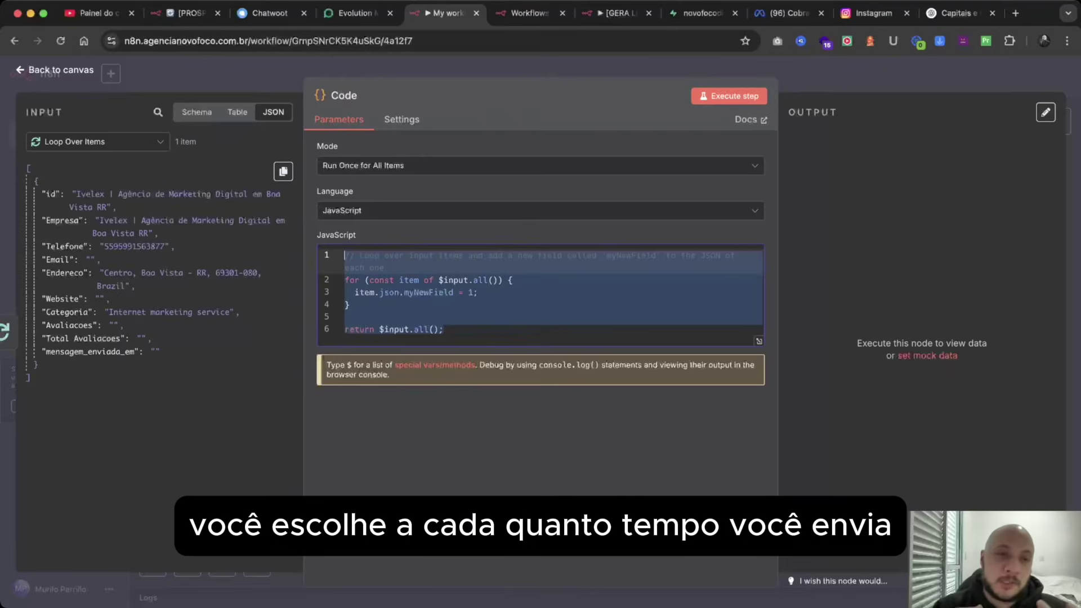
key("BackSpace")
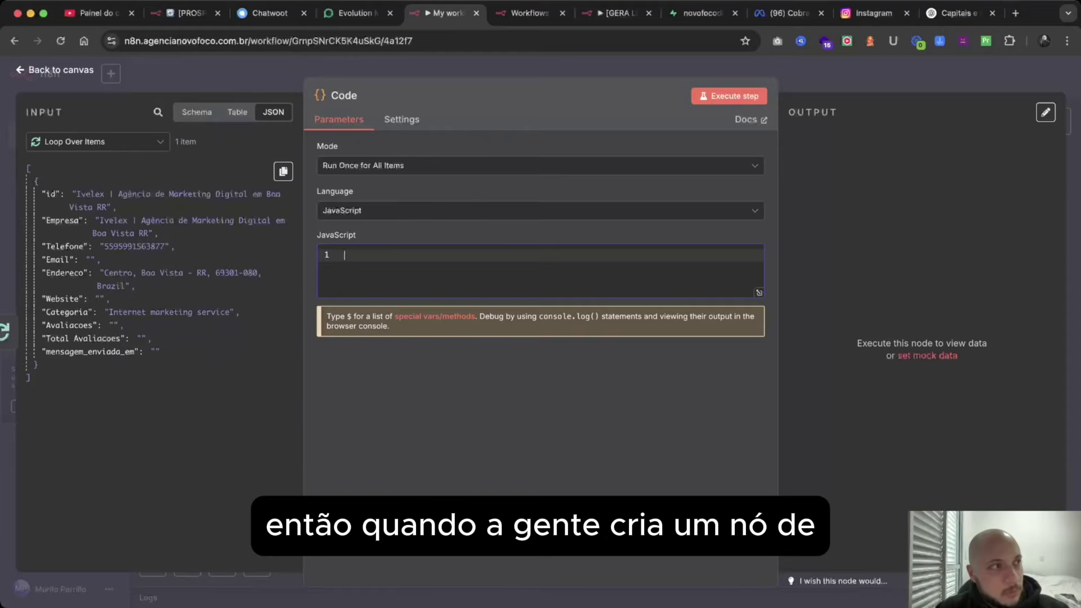
key("super+Tab")
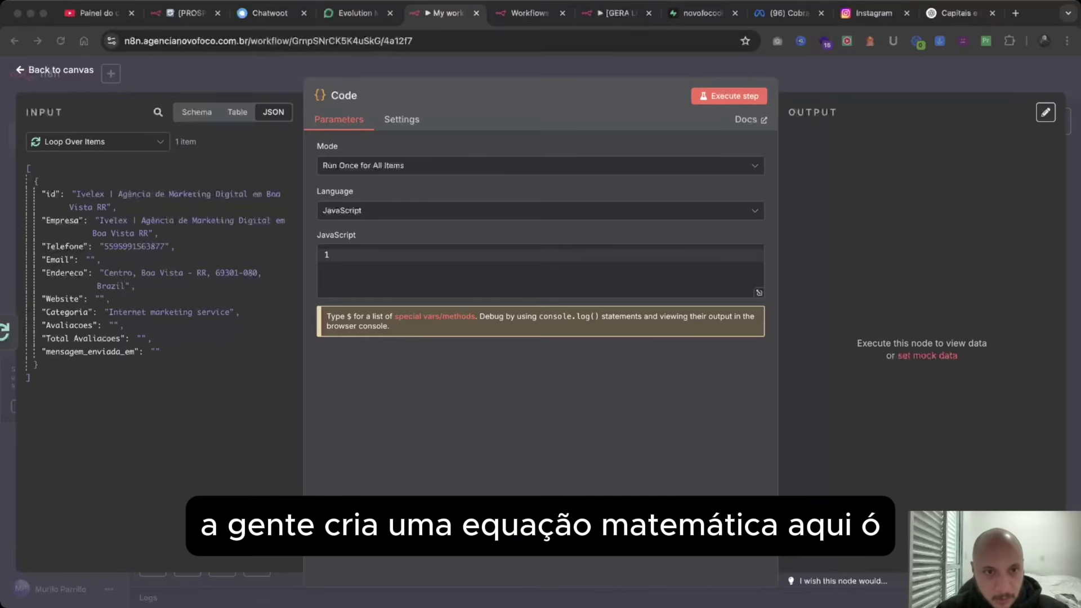
key("super+Tab")
key("super+v")
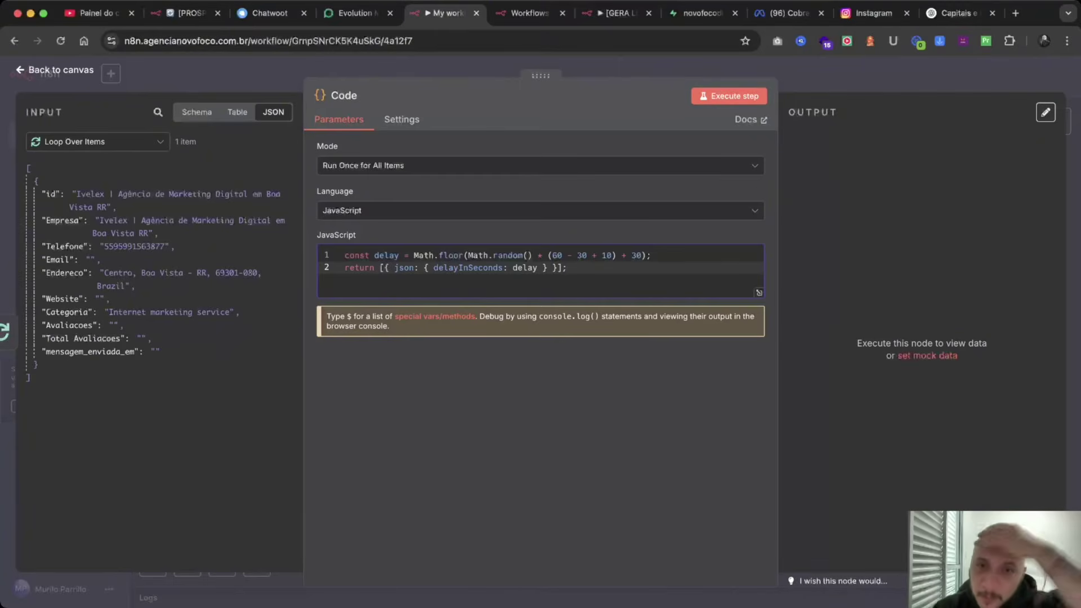
Run the delay Code node twice, getting 61 then 40 seconds, and return to the canvas.
left_click(729, 96)
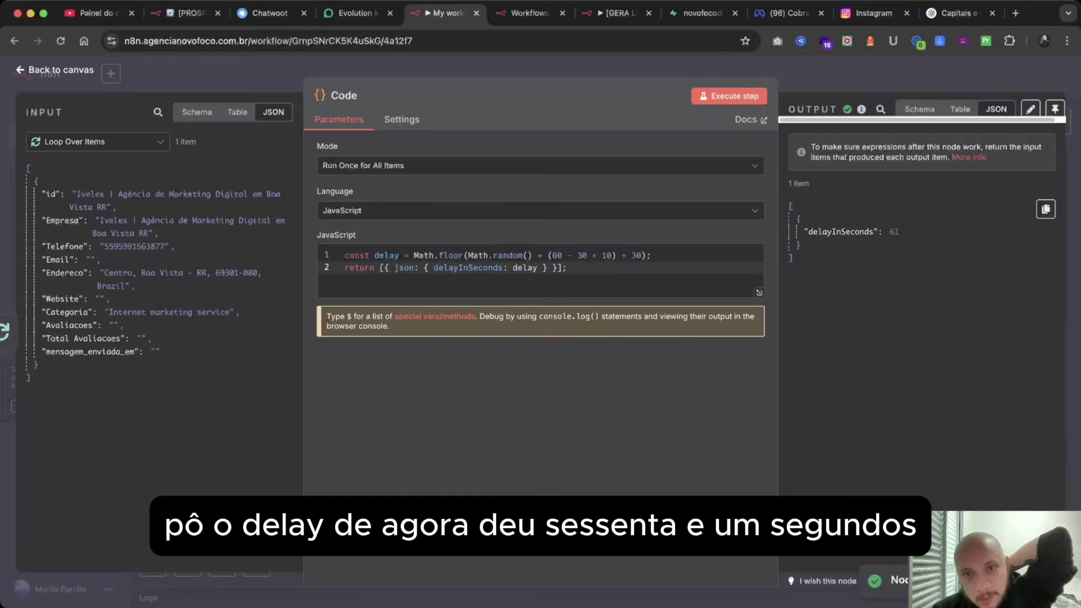
double_click(908, 232)
left_click(567, 267)
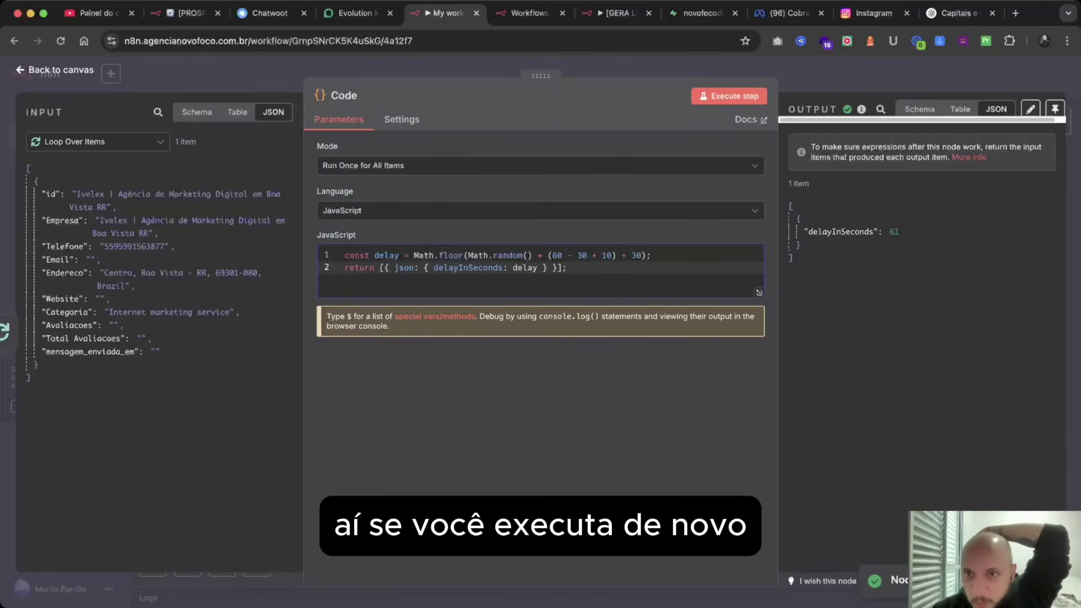
left_click(729, 96)
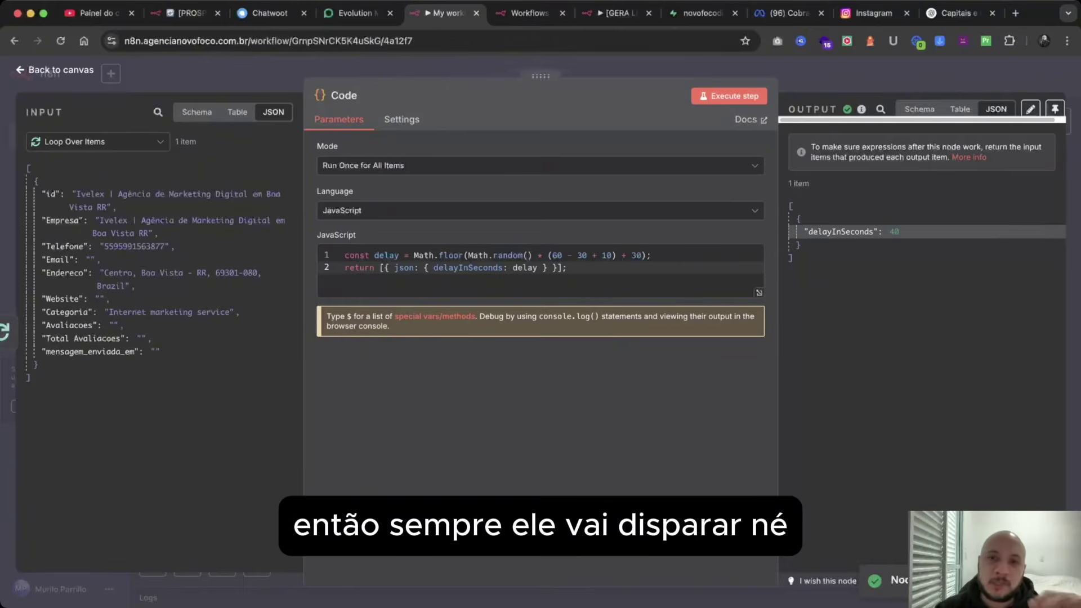
left_click(826, 77)
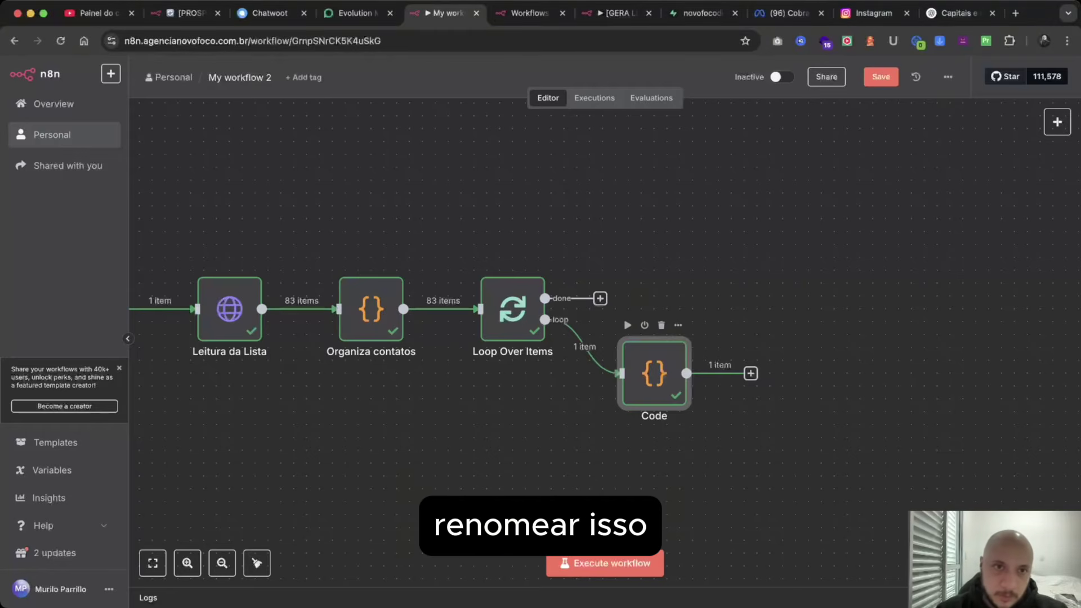
Rename the Code node after Loop Over Items to 'Gera Delay Aleatório'.
double_click(654, 373)
left_click(345, 95)
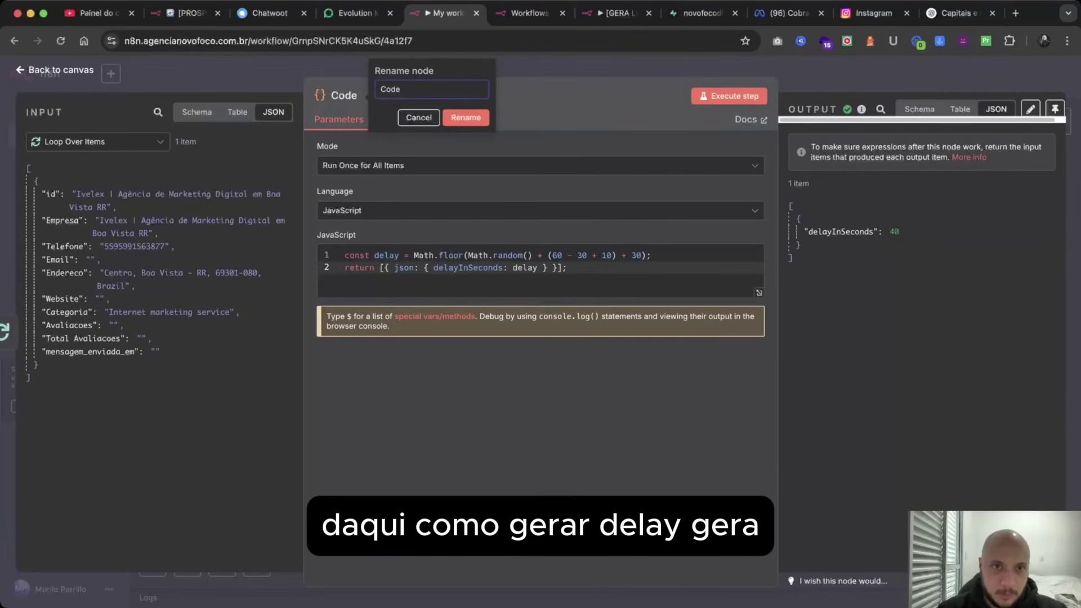
key("ctrl+a")
type("GEra")
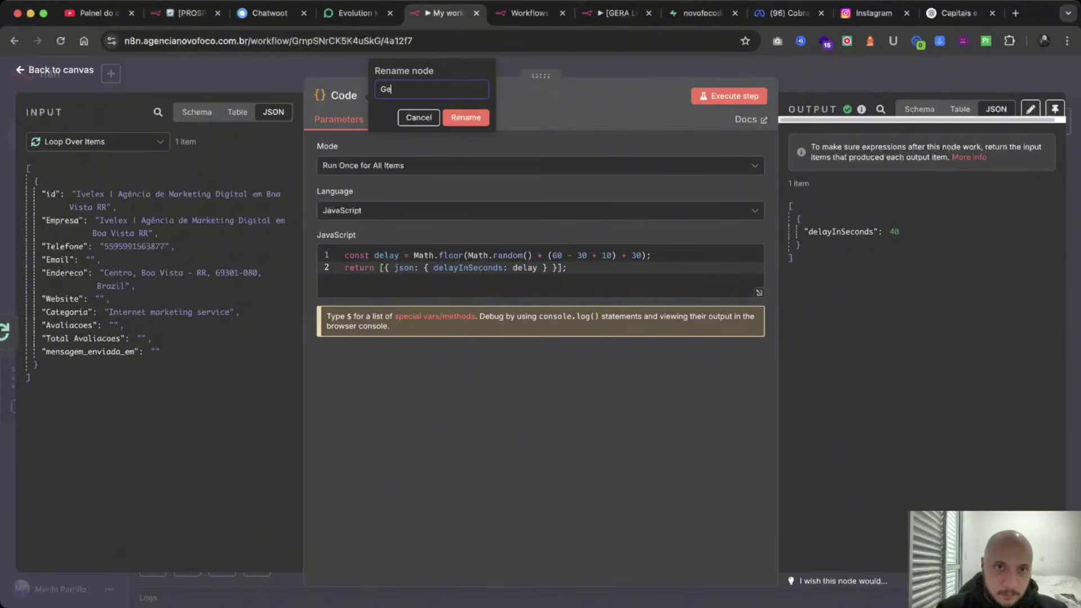
type("ra Delay Ale")
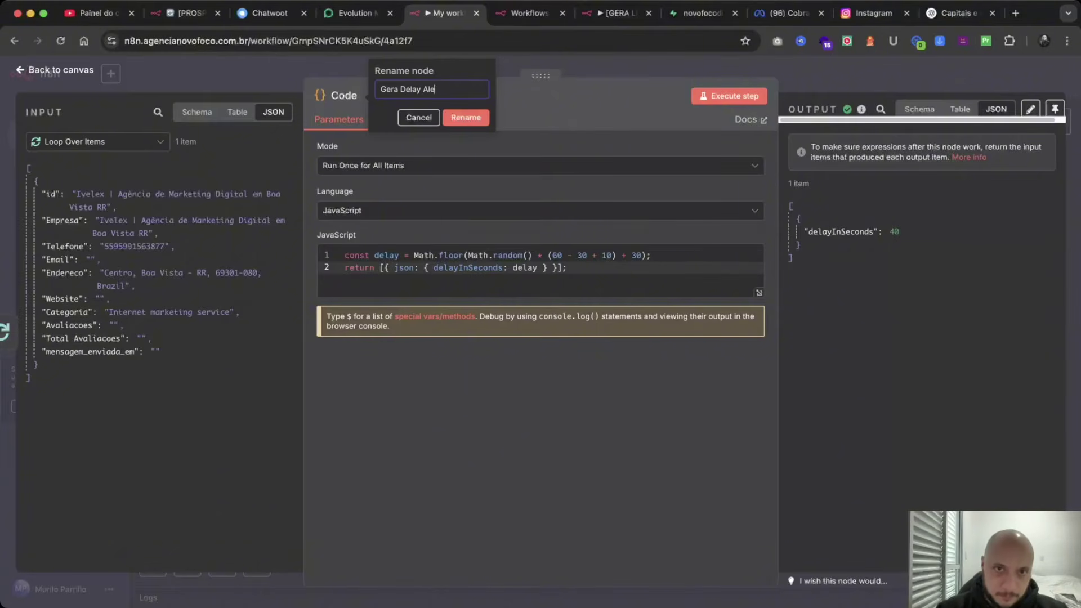
type("atório")
key("Return")
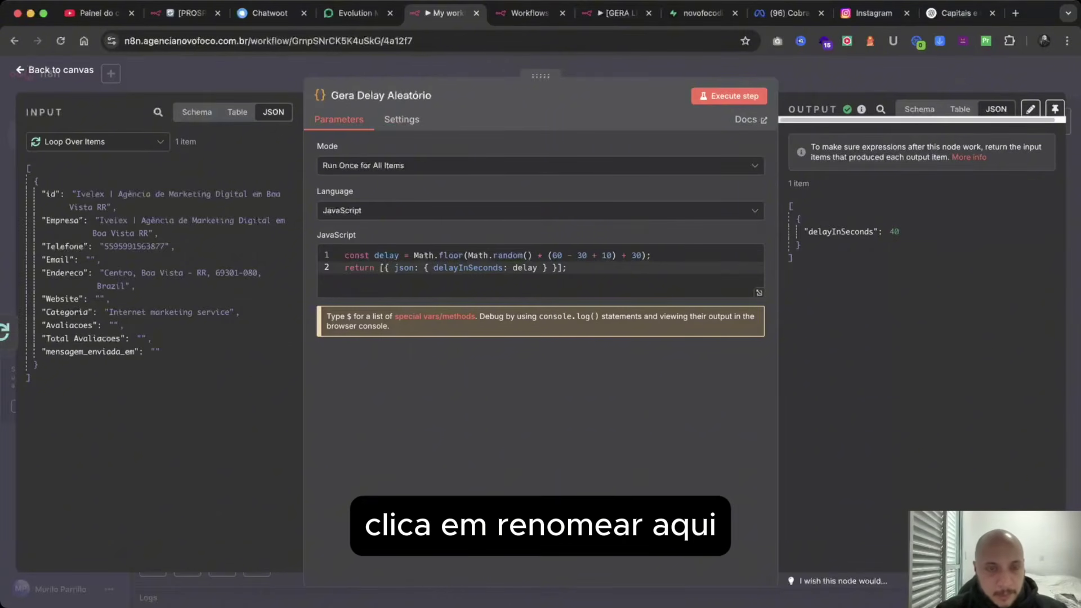
key("Escape")
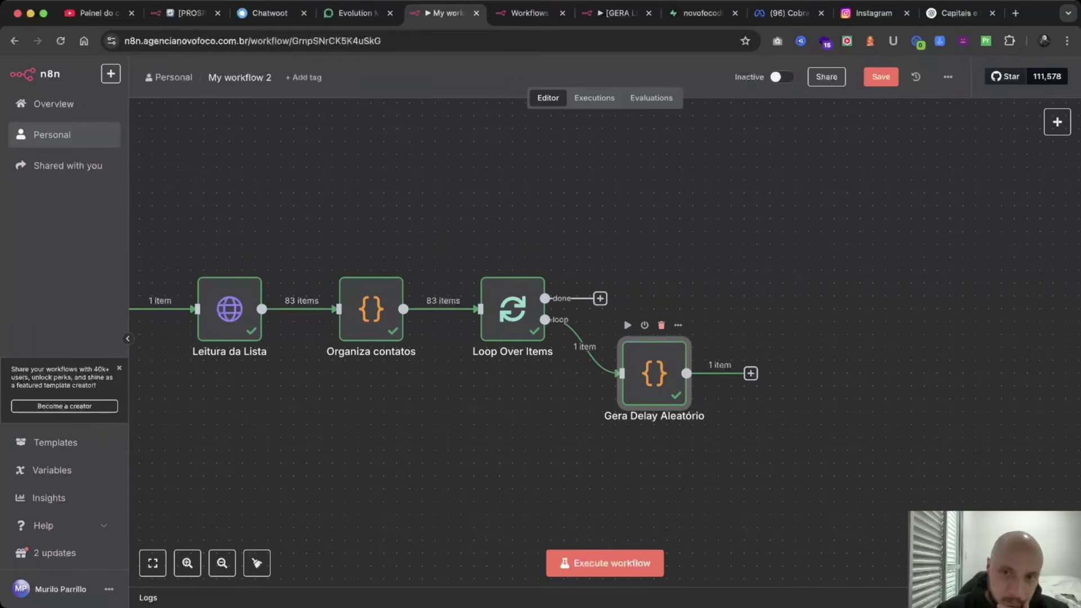
scroll(605, 343, "down", 1)
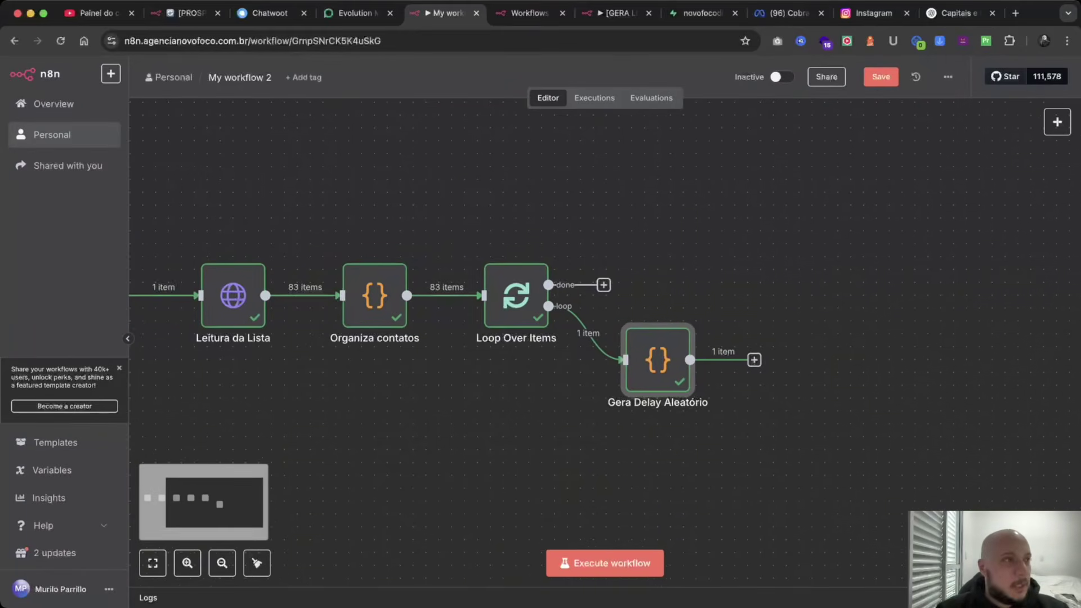
scroll(605, 343, "right", 1)
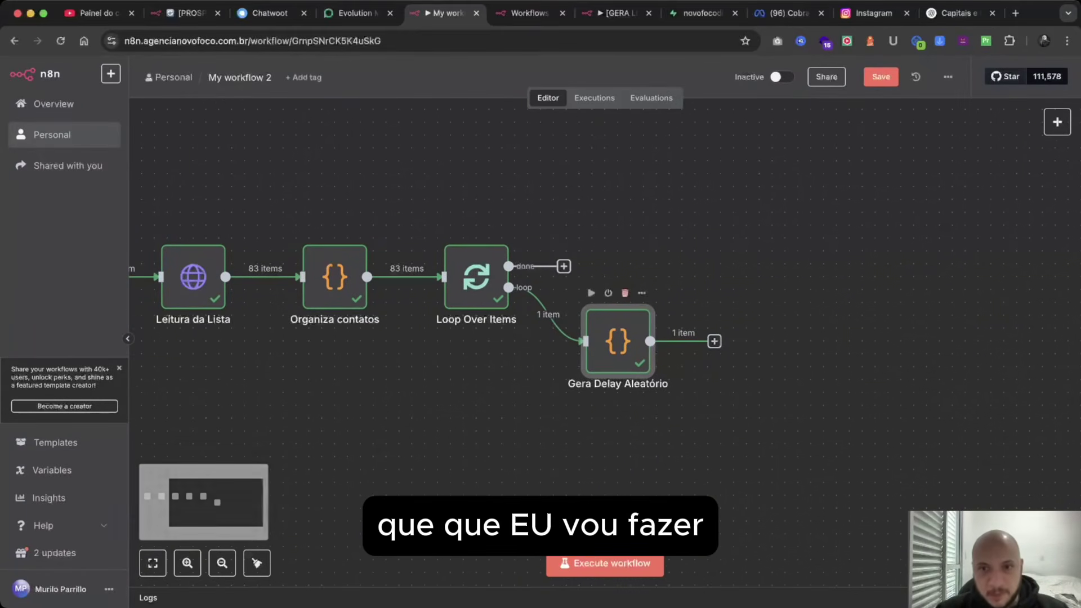
Add a Wait node named Espera after Gera Delay Aleatório.
left_click(714, 341)
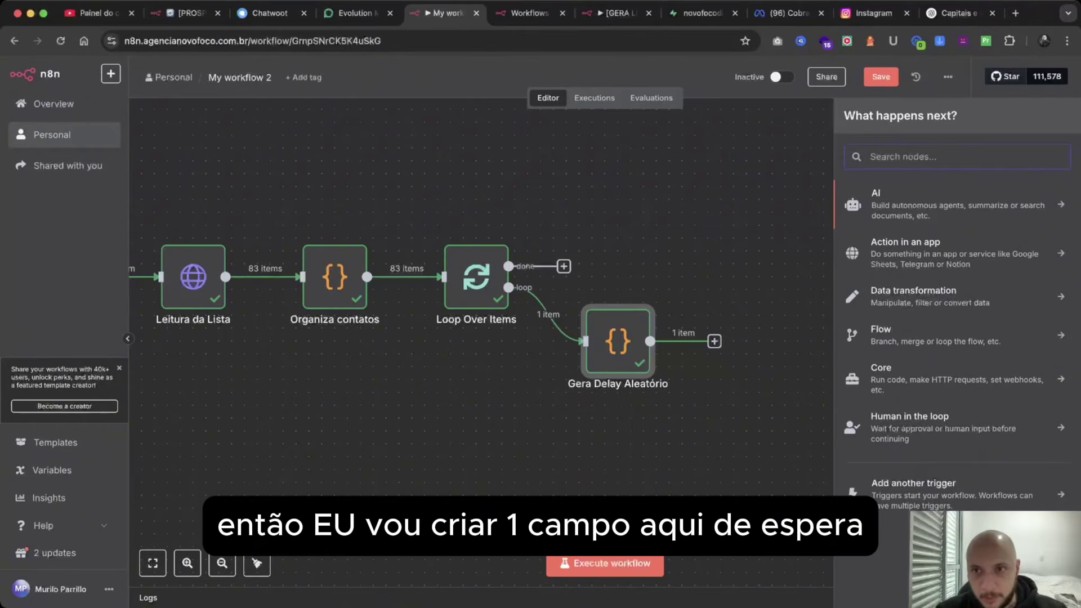
type("espera")
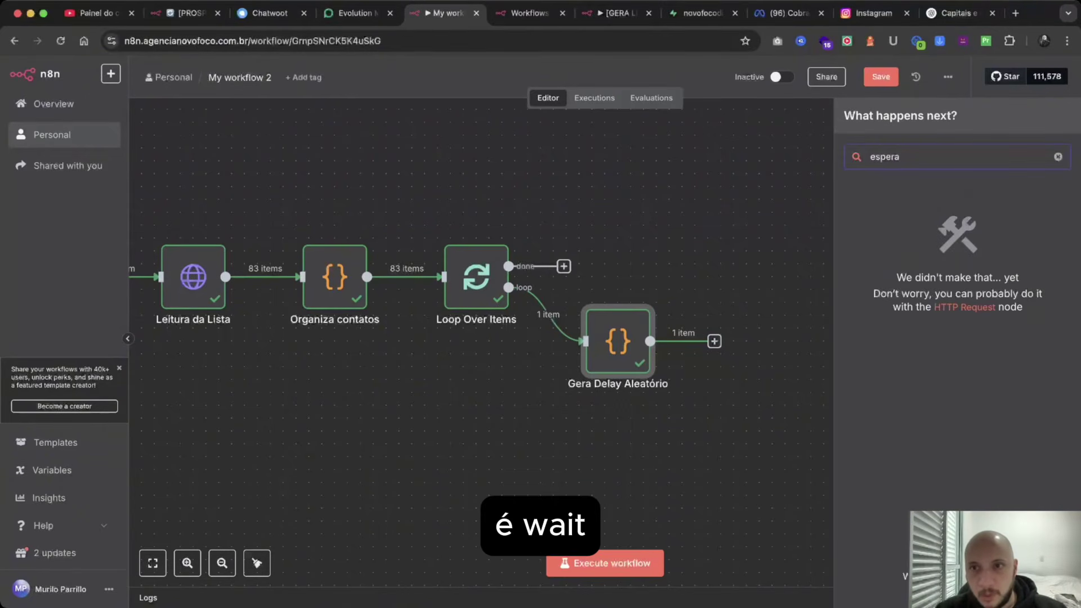
key("BackSpace")
key("BackSpace")
key("BackSpace")
key("BackSpace")
key("BackSpace")
key("BackSpace")
type("wa")
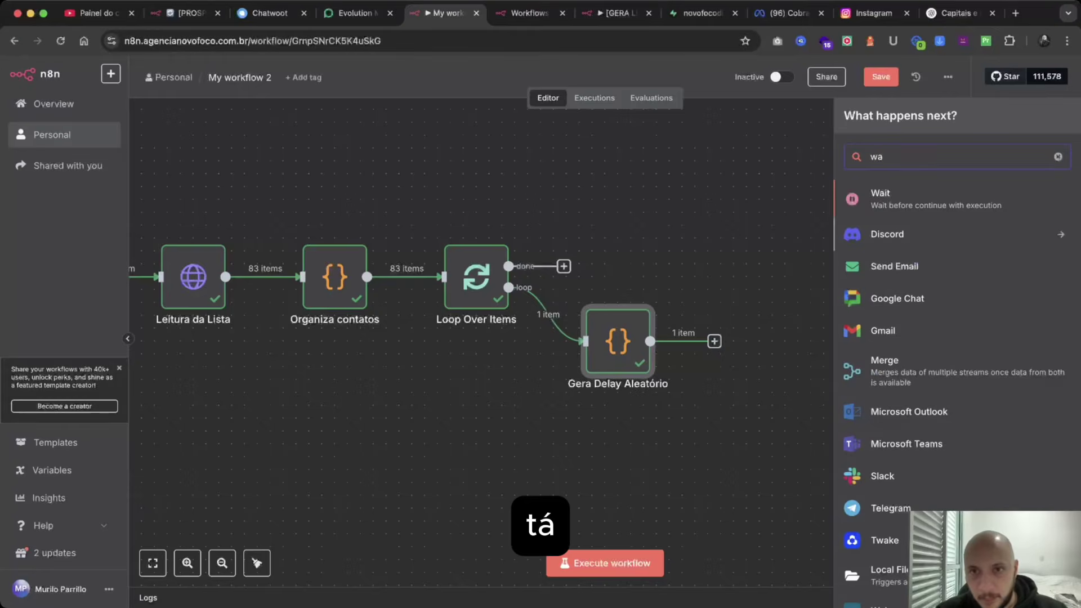
key("Return")
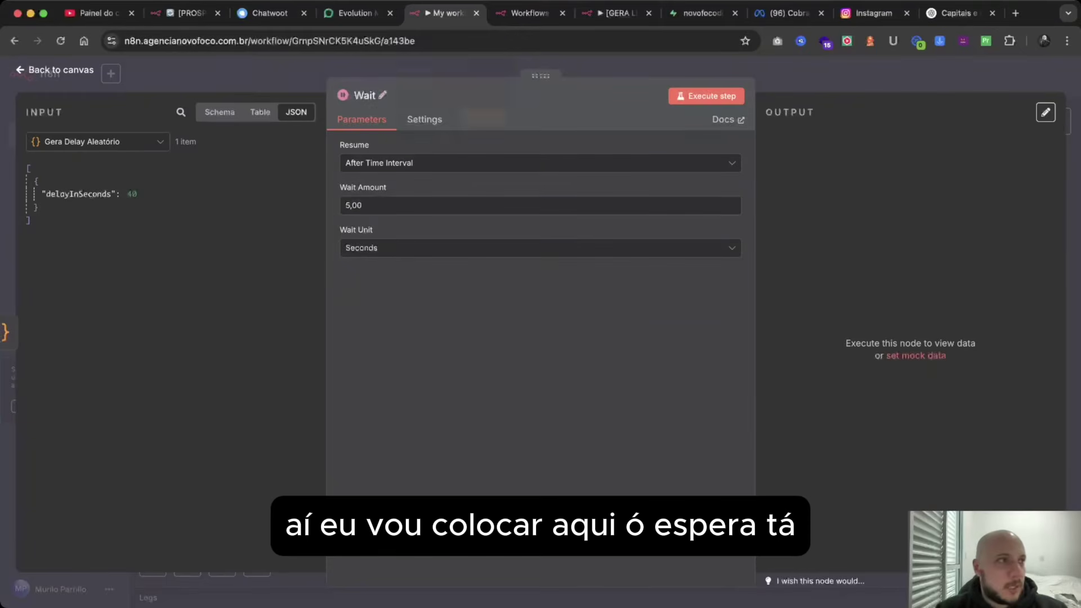
left_click(382, 95)
type("Espera")
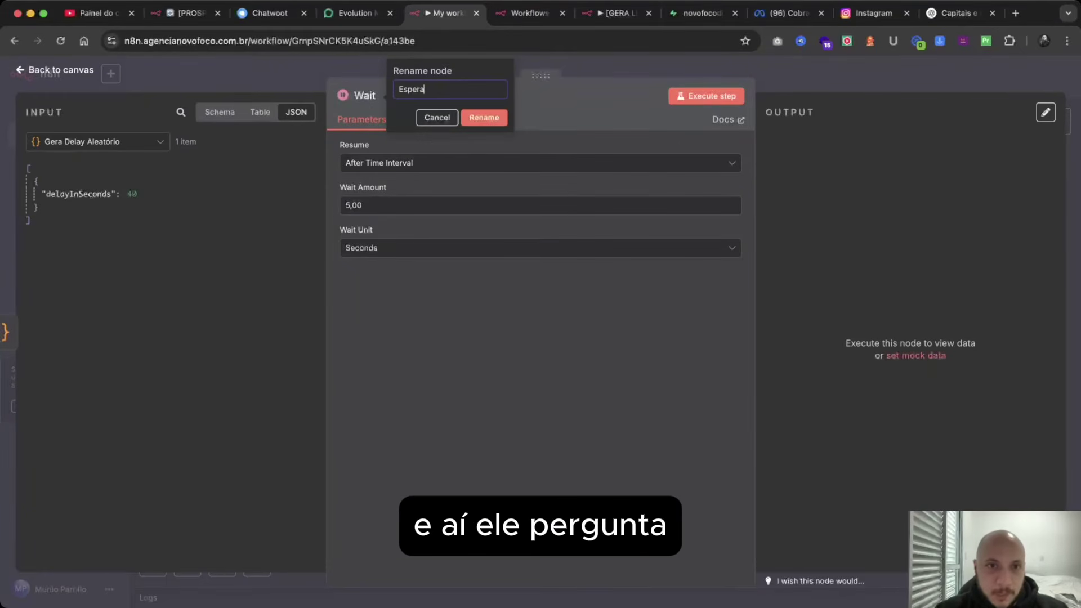
Replace the 5,00 Wait Amount with the delayInSeconds item path from the input.
left_click(483, 118)
left_click_drag(374, 207, 317, 206)
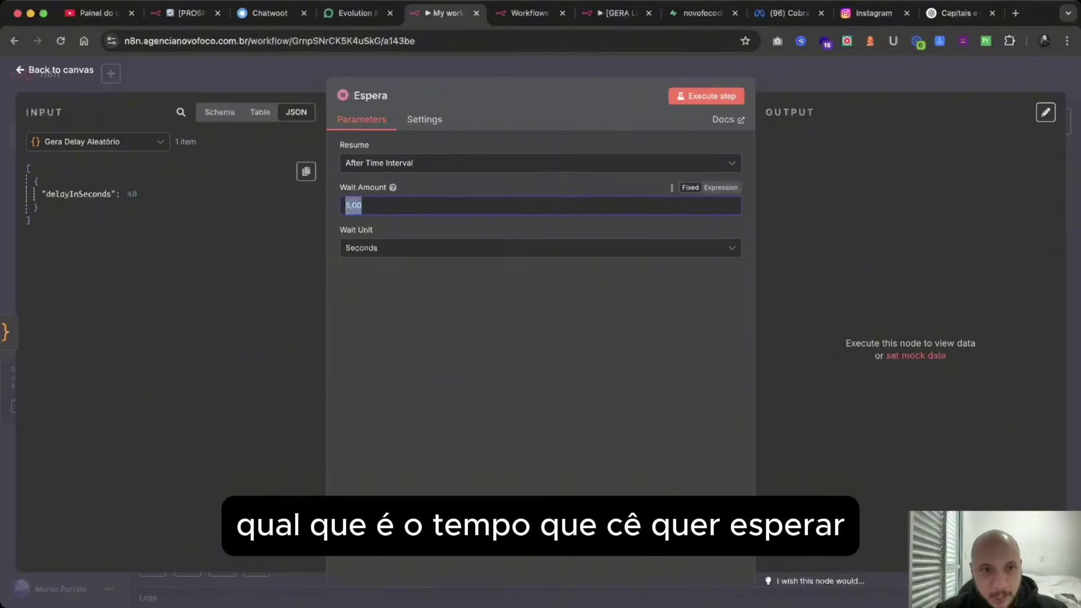
key("BackSpace")
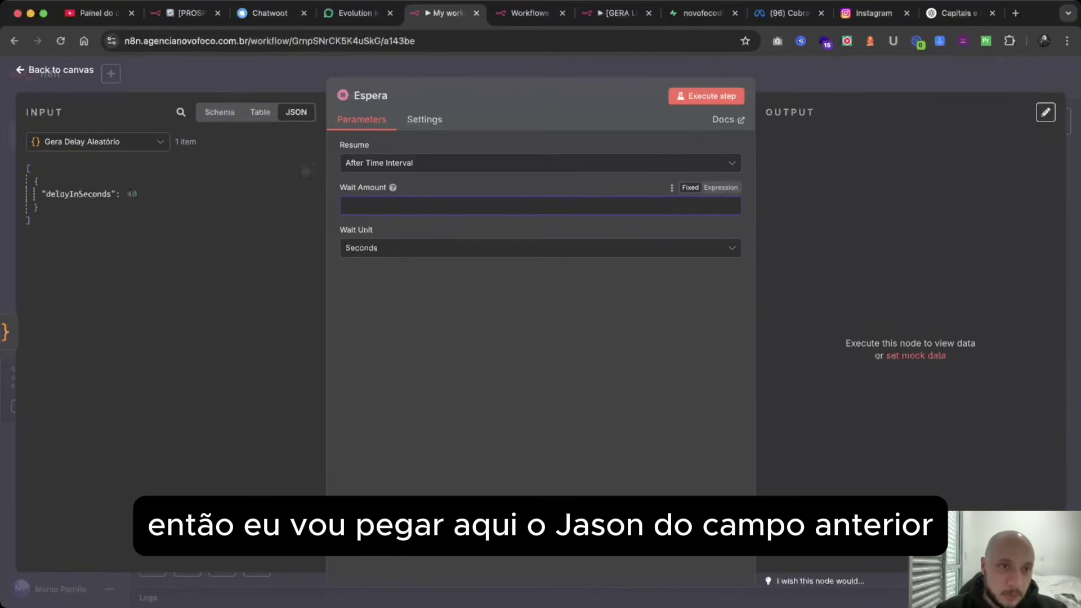
left_click(79, 193)
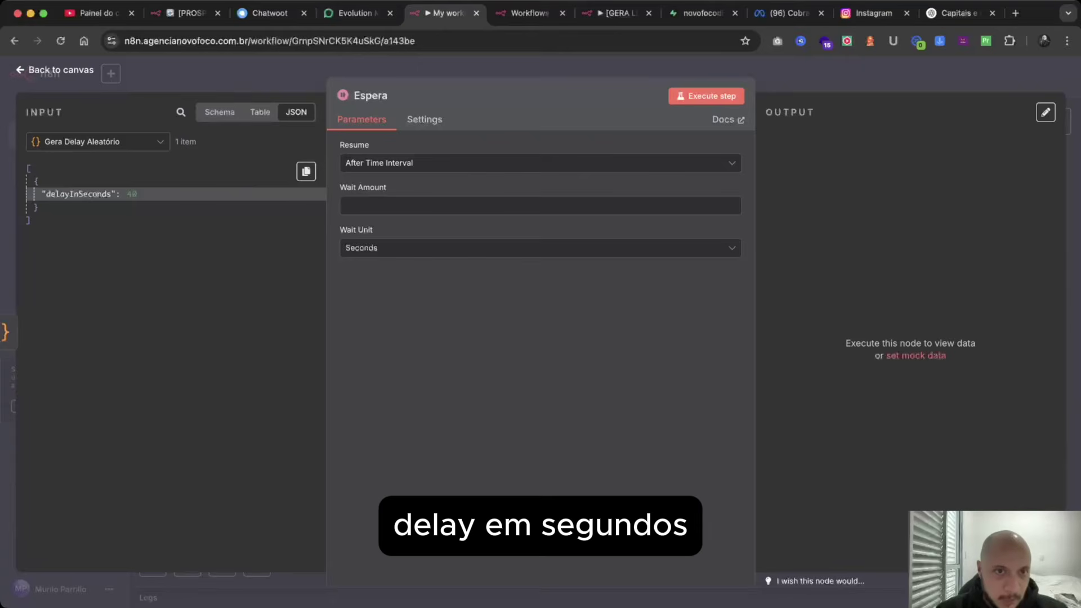
left_click(306, 171)
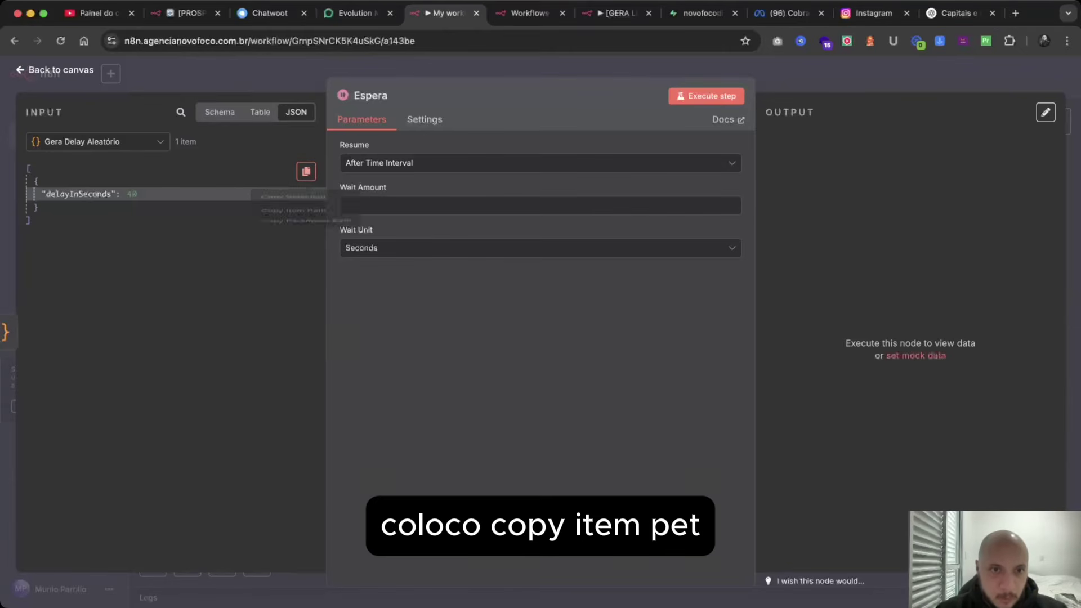
left_click(293, 238)
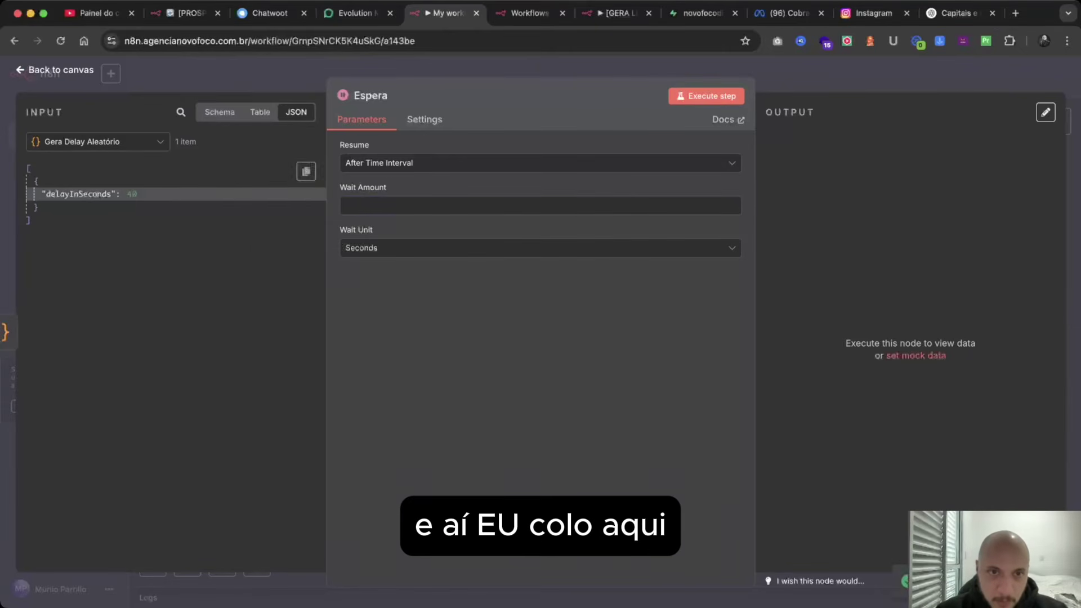
key("super+v")
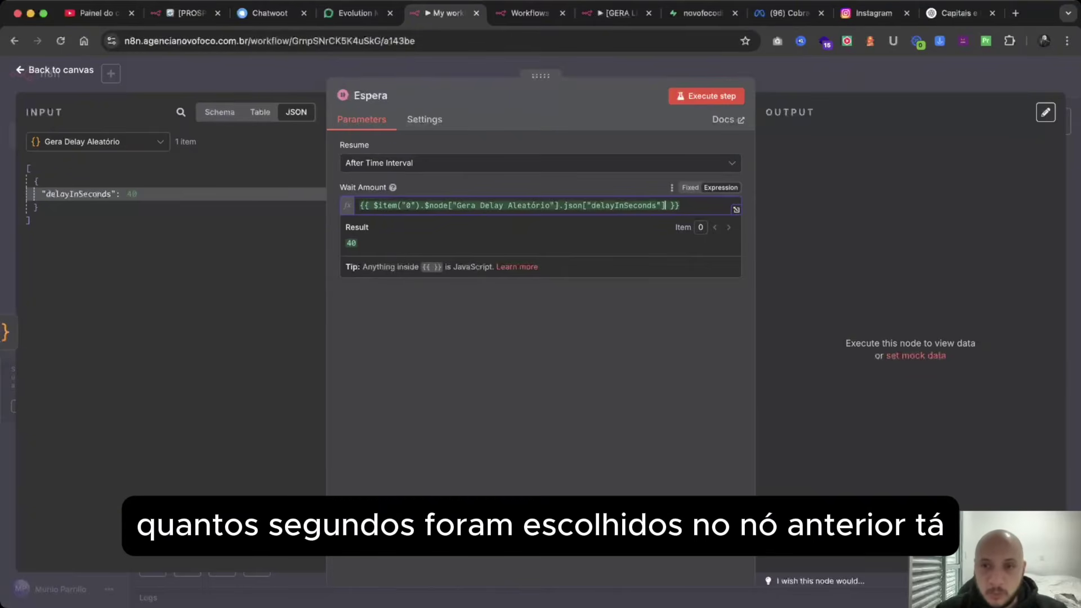
Run the Espera step with a 48-second delay, then tidy all nodes into one row.
left_click(706, 96)
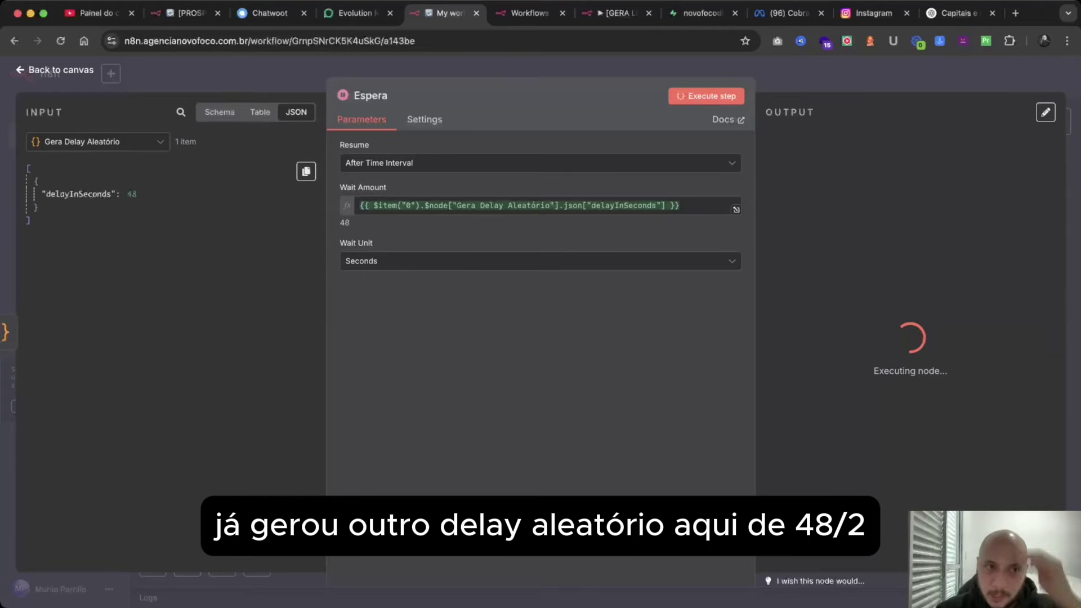
left_click_drag(60, 193, 136, 194)
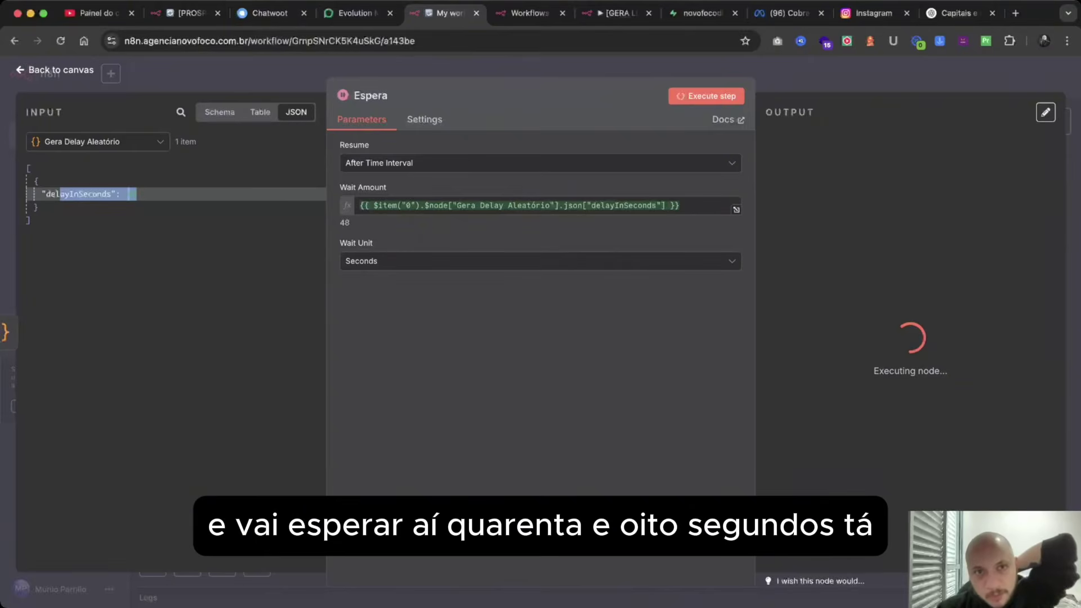
left_click(95, 194)
key("Escape")
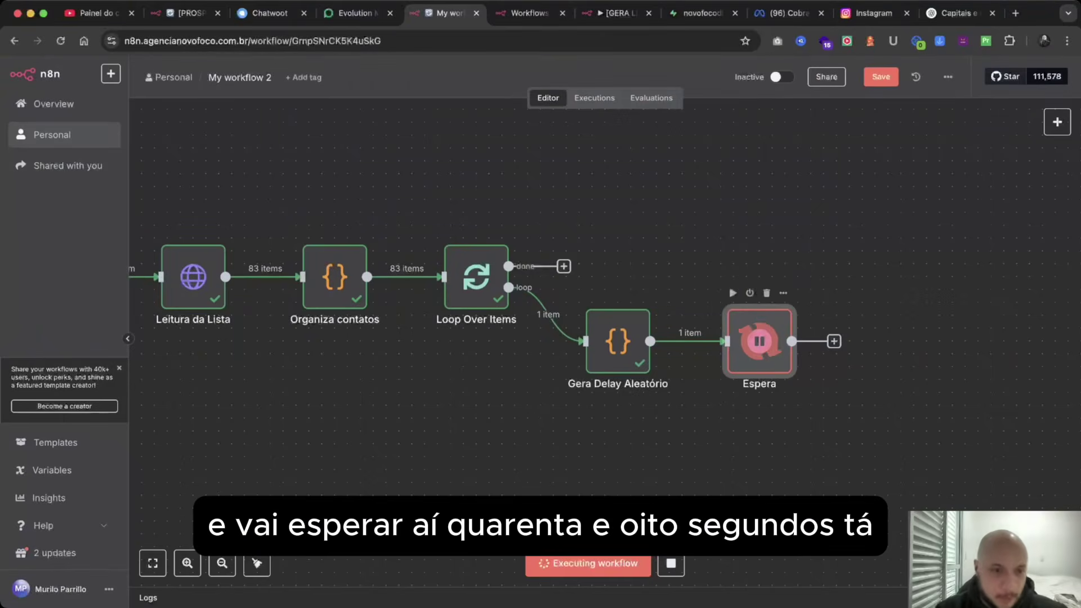
scroll(506, 282, "right", 3)
left_click(257, 563)
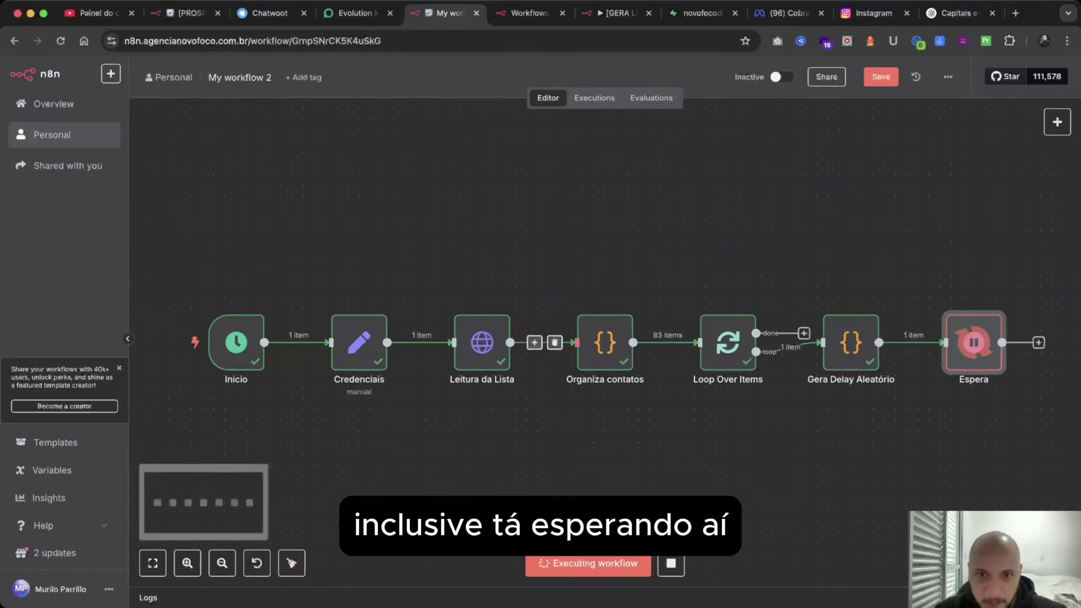
scroll(506, 332, "down", 5)
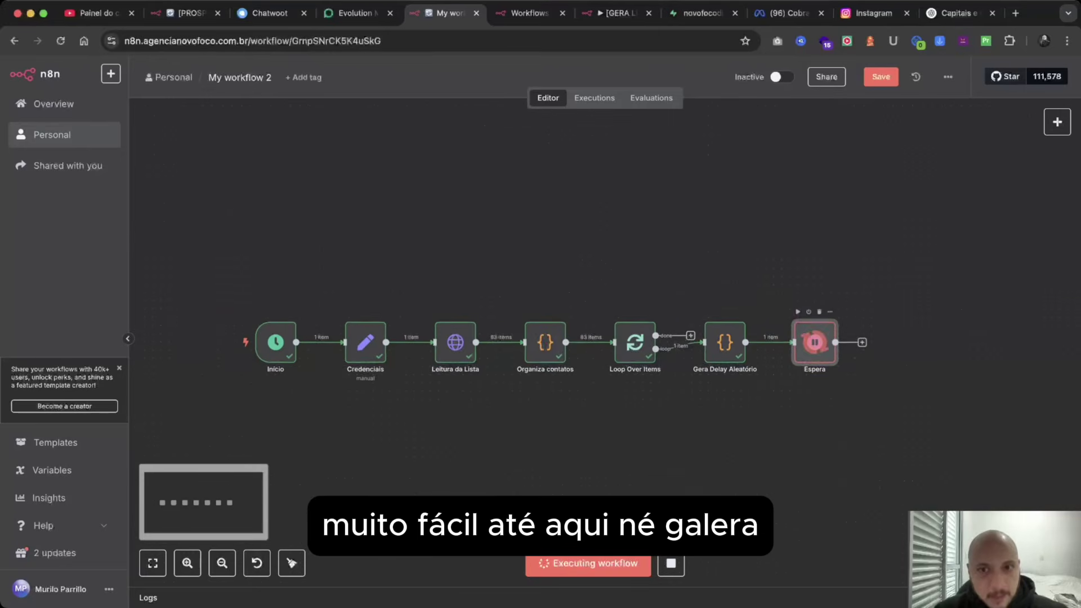
scroll(439, 332, "right", 3)
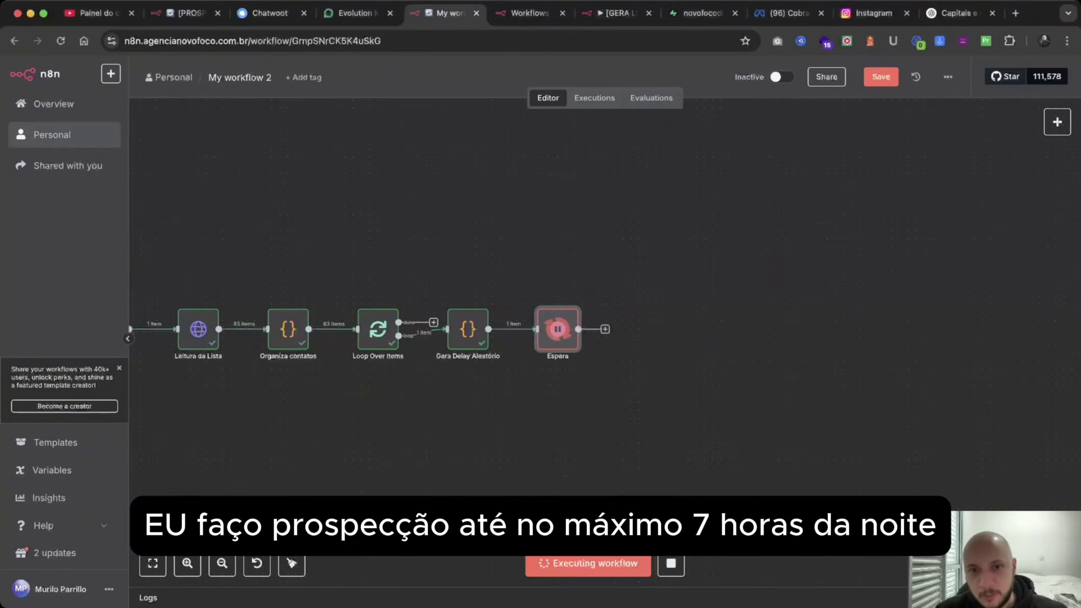
Add a Code node after Espera with the script returning the Brasília (GMT-3) hour as horaAtual.
key("Tab")
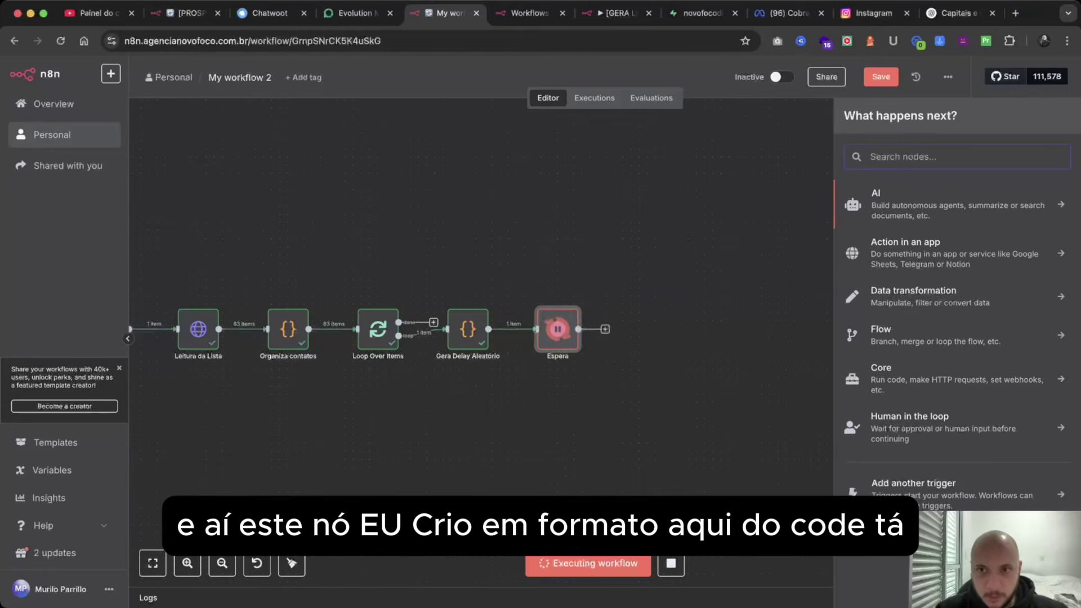
type("code")
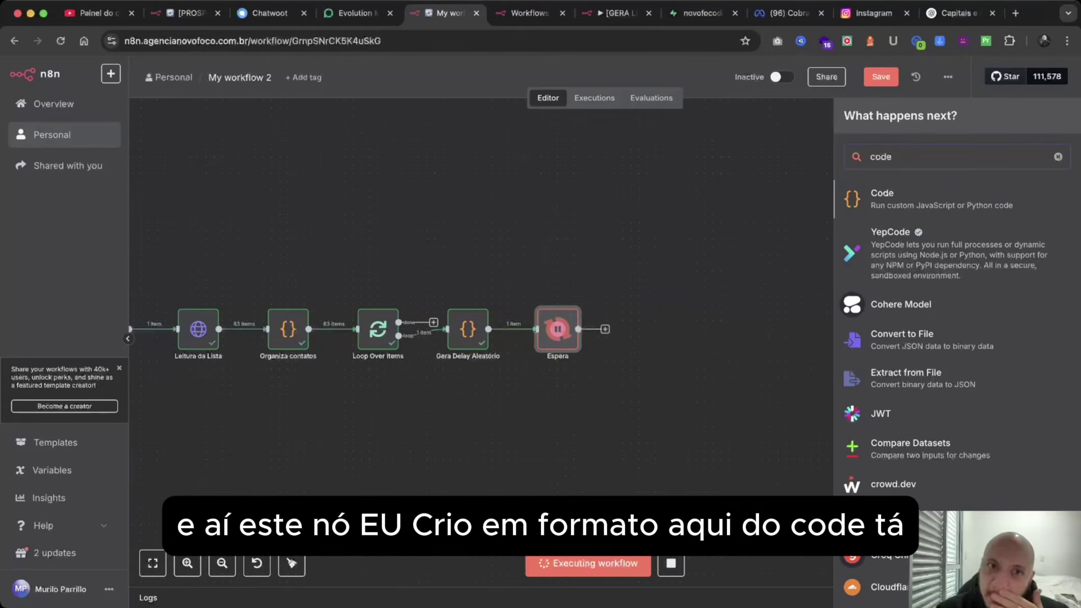
key("Return")
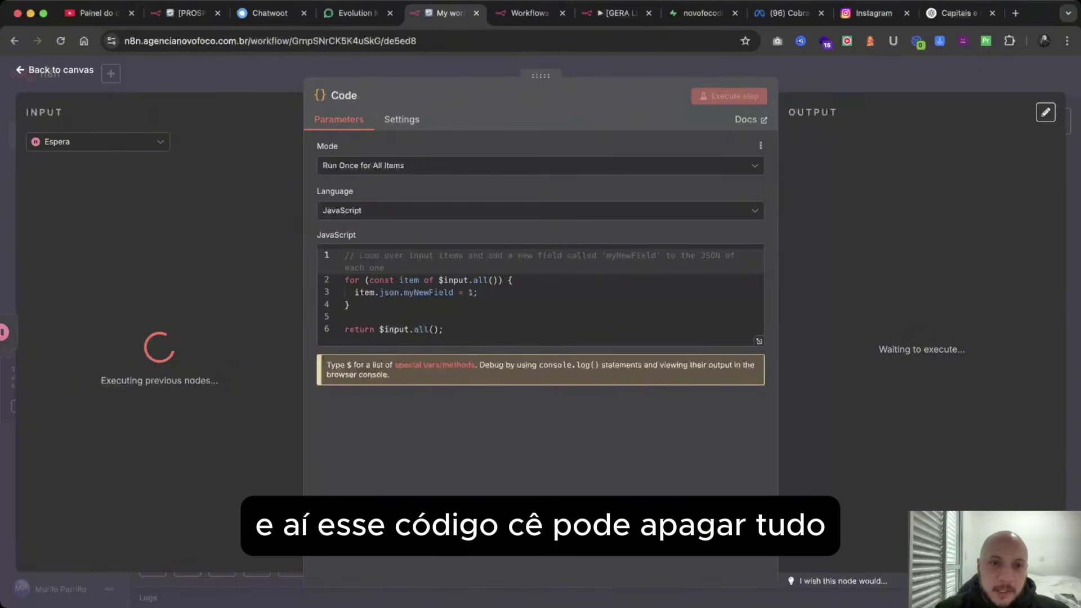
key("super+a")
key("BackSpace")
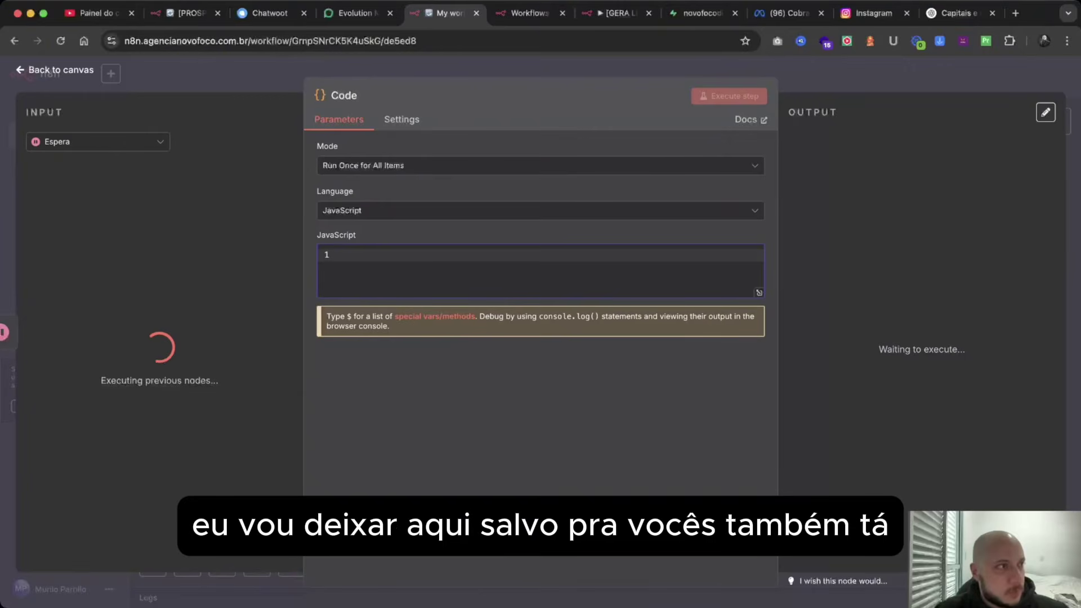
key("super+Tab")
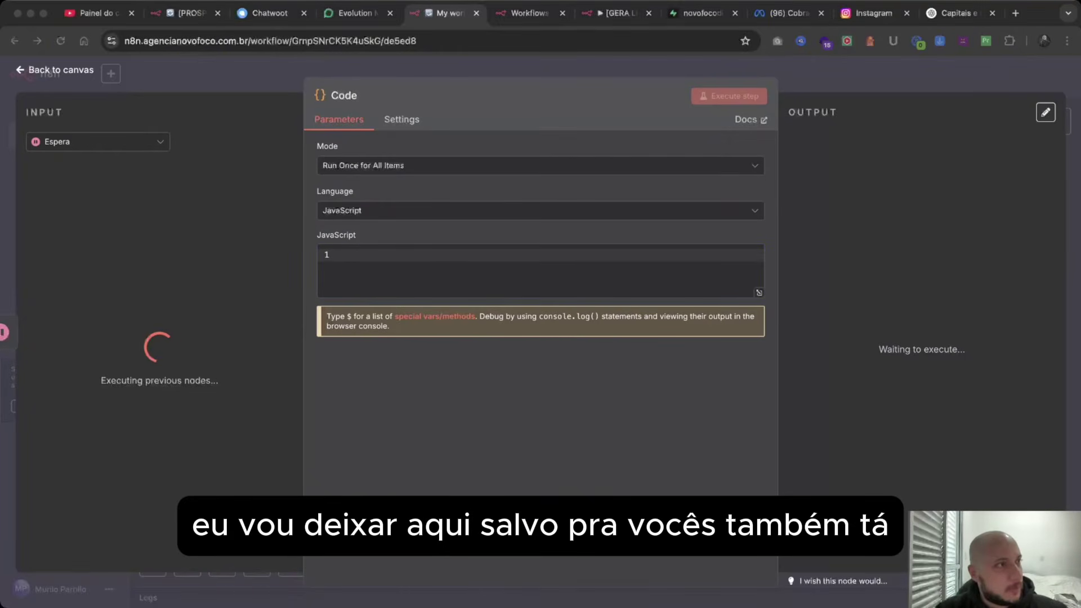
key("super+Tab")
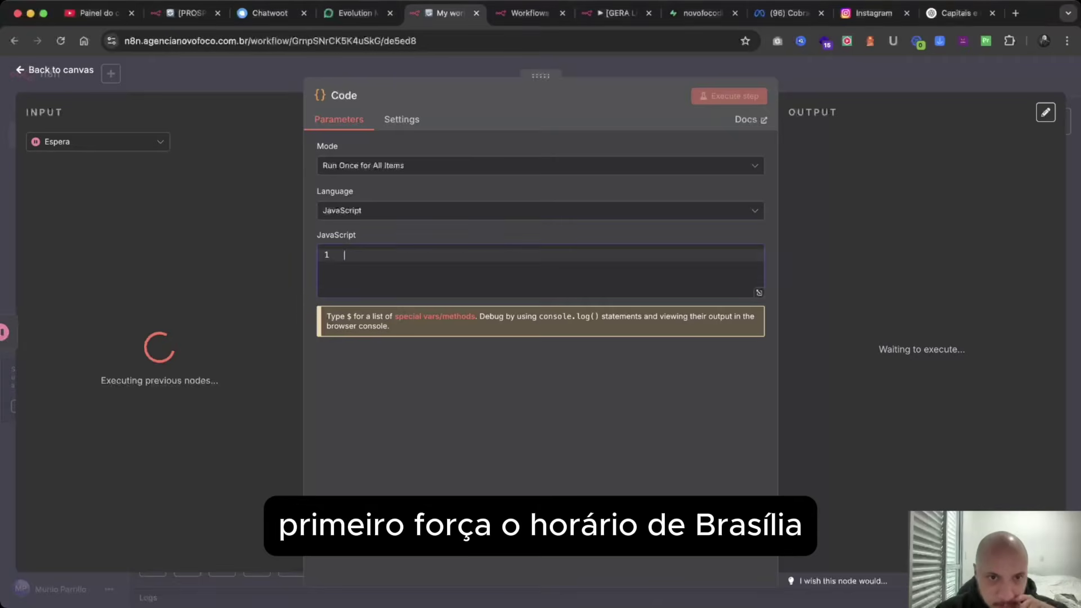
key("super+v")
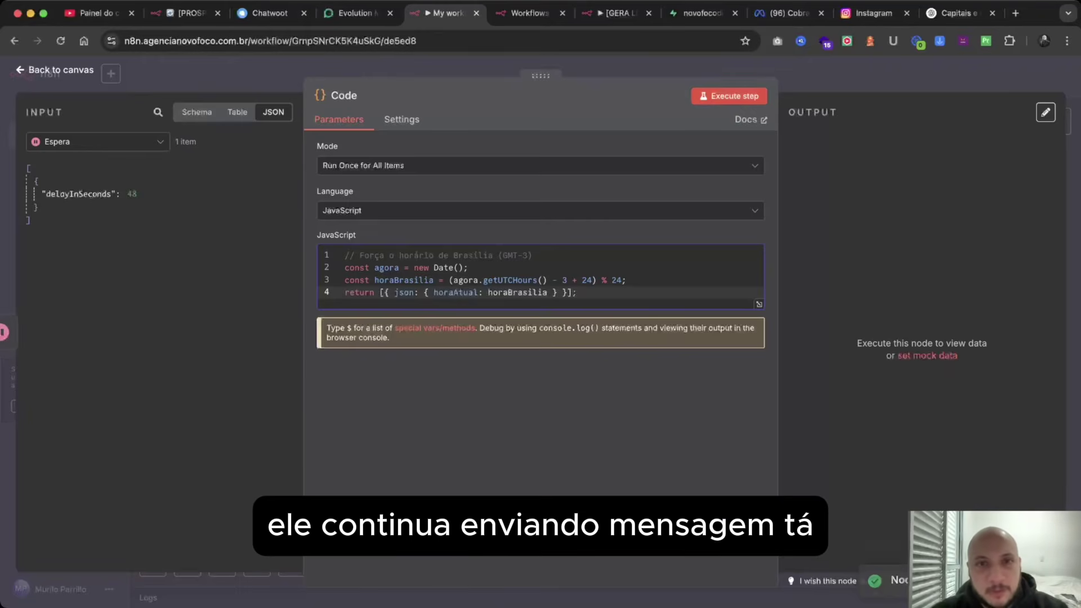
Execute the Brasília-hour Code node, producing horaAtual 15.
left_click(729, 96)
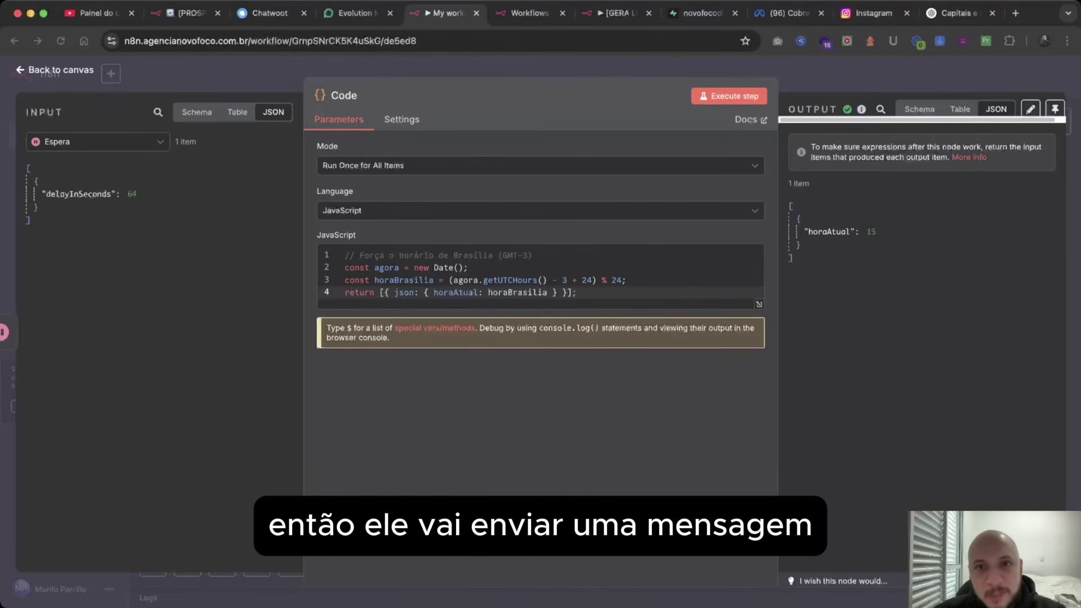
Rename the hour-checking Code node to 'Verifica Hora'.
key("Escape")
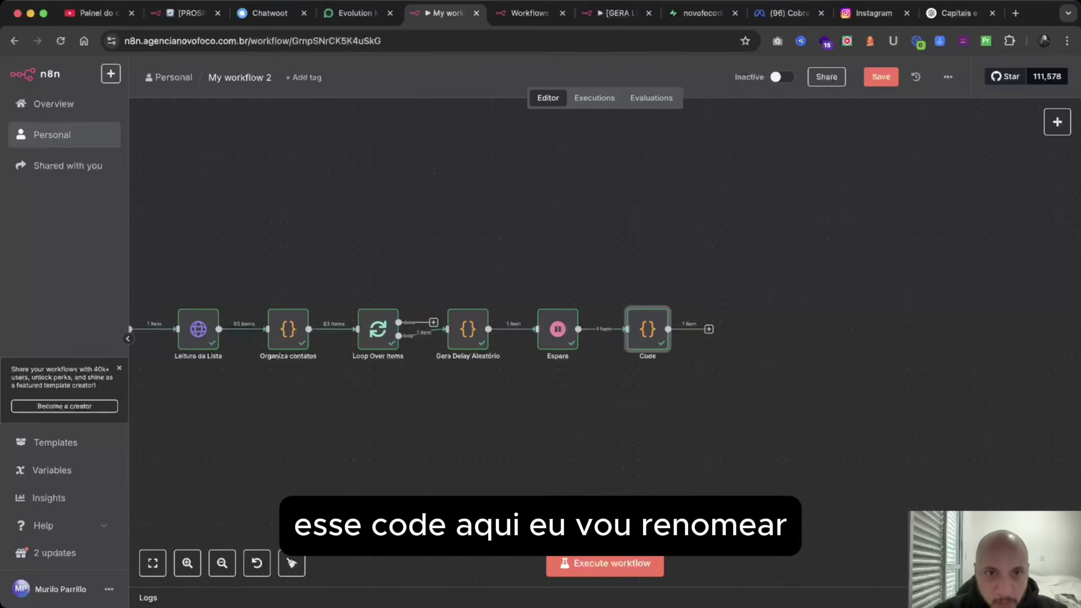
key("Return")
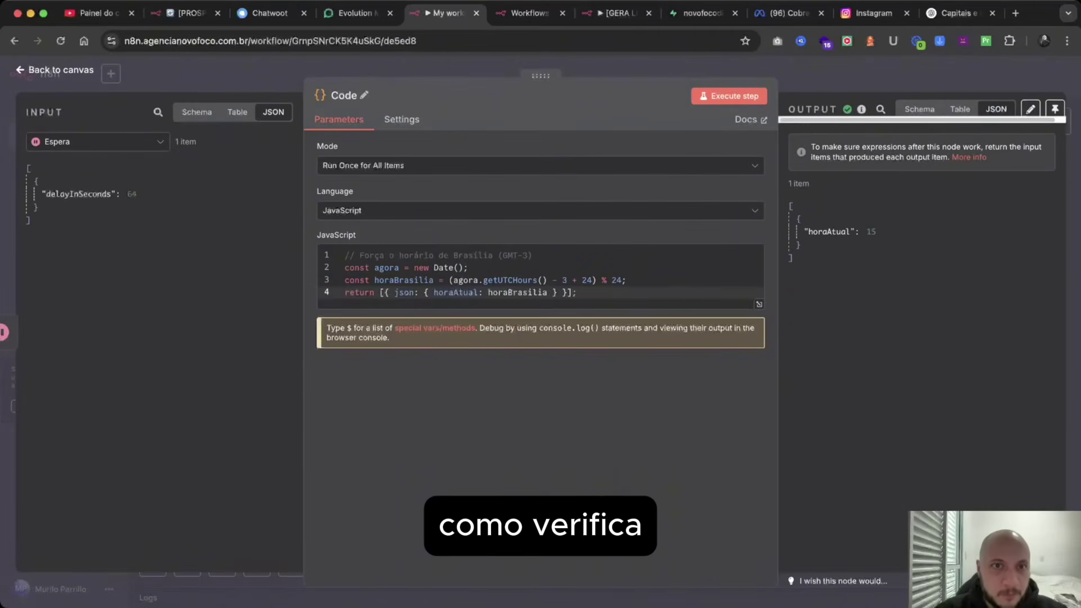
left_click(363, 95)
type("VEr")
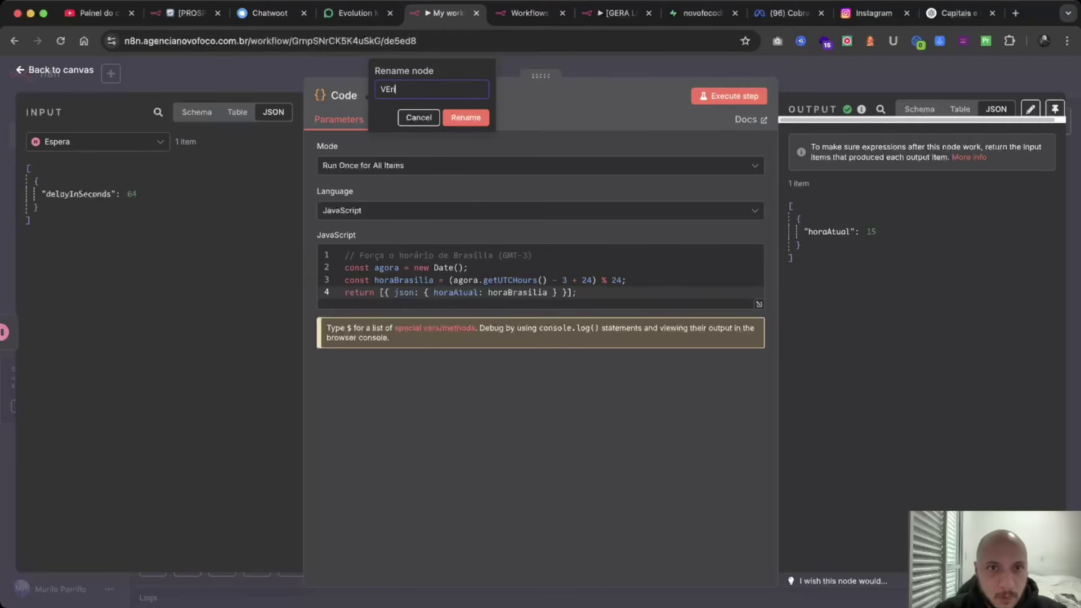
key("BackSpace")
key("BackSpace")
type("erifica Hora")
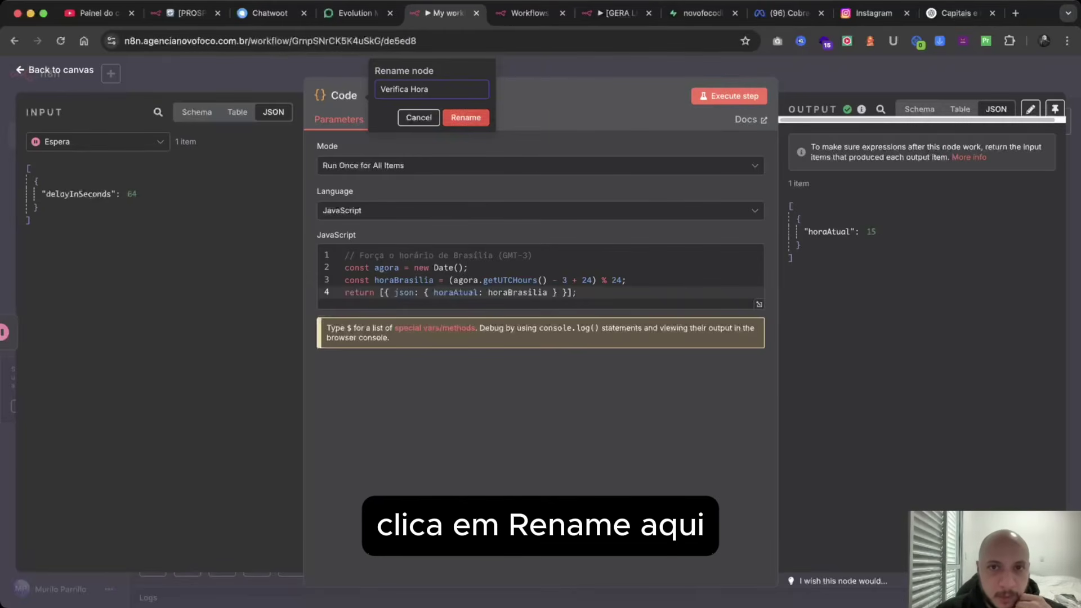
key("Return")
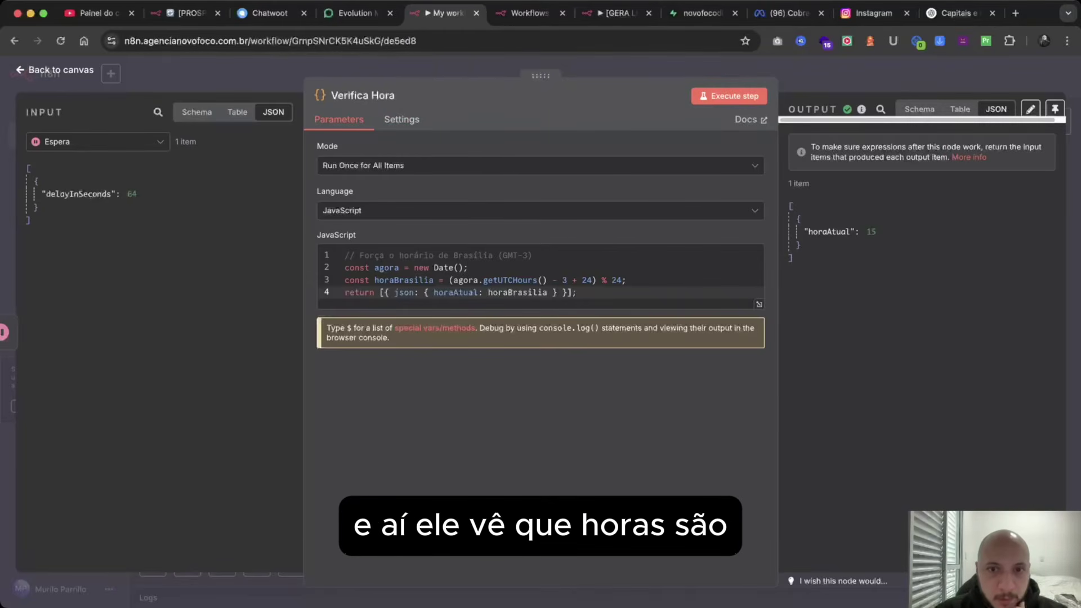
key("Escape")
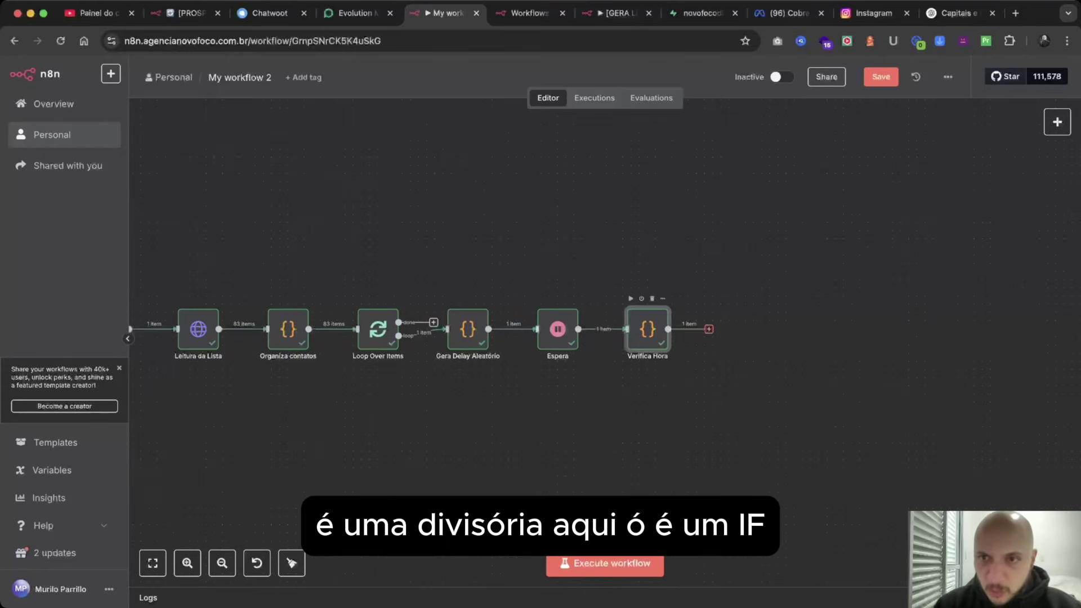
Add an If node after Verifica Hora with horaAtual's item path as its first value.
left_click(708, 328)
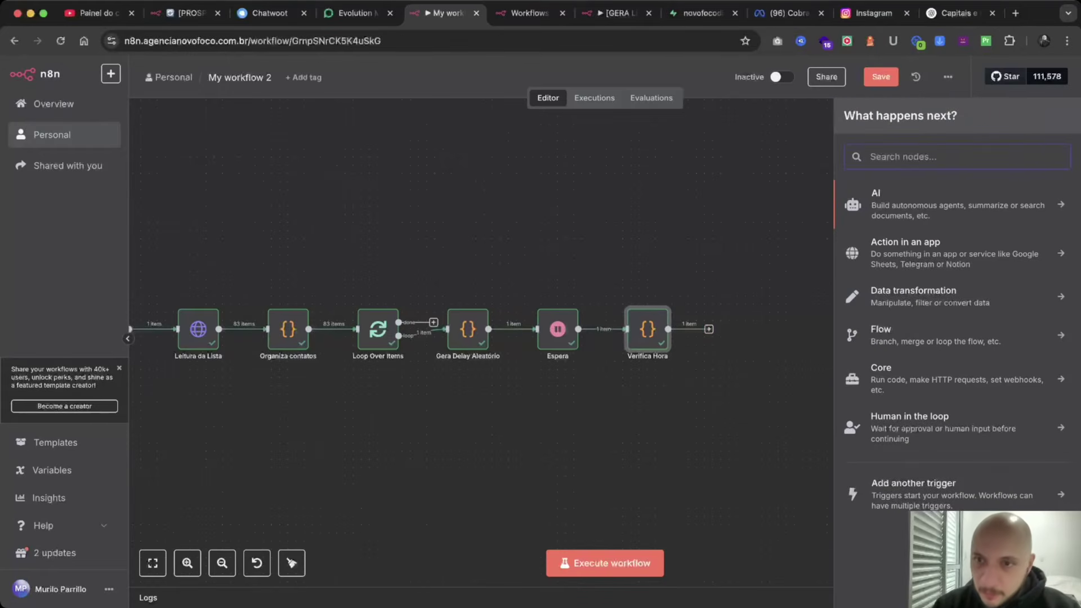
type("if")
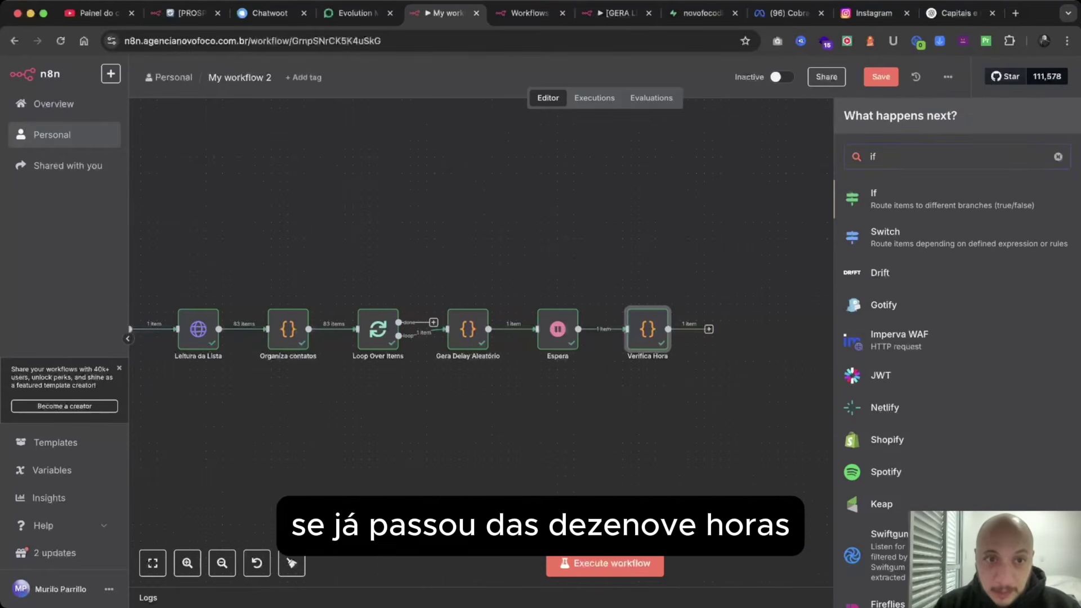
key("Return")
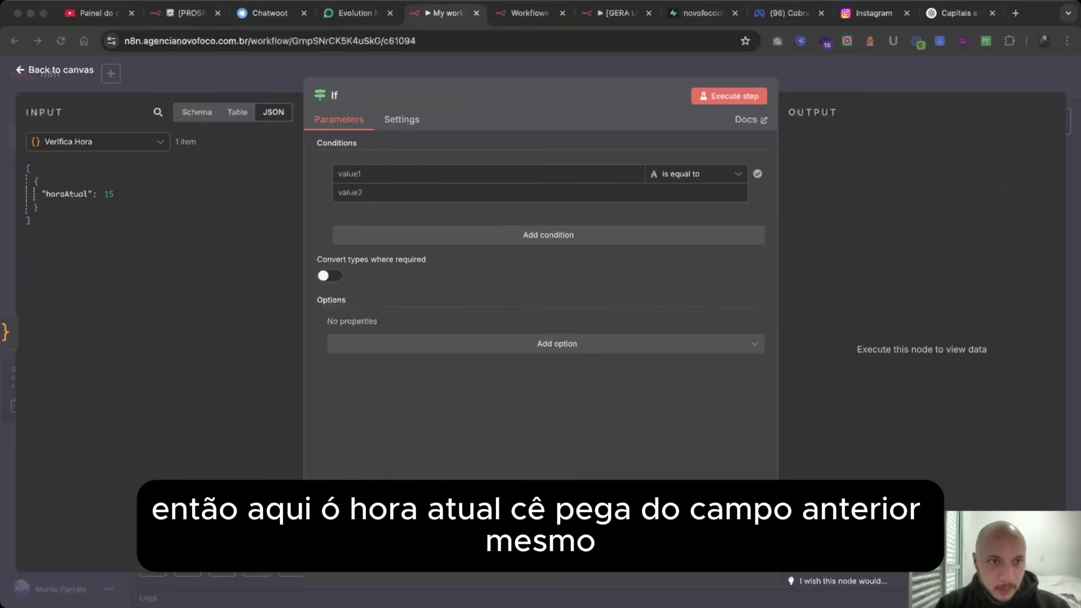
left_click(67, 194)
left_click(67, 194)
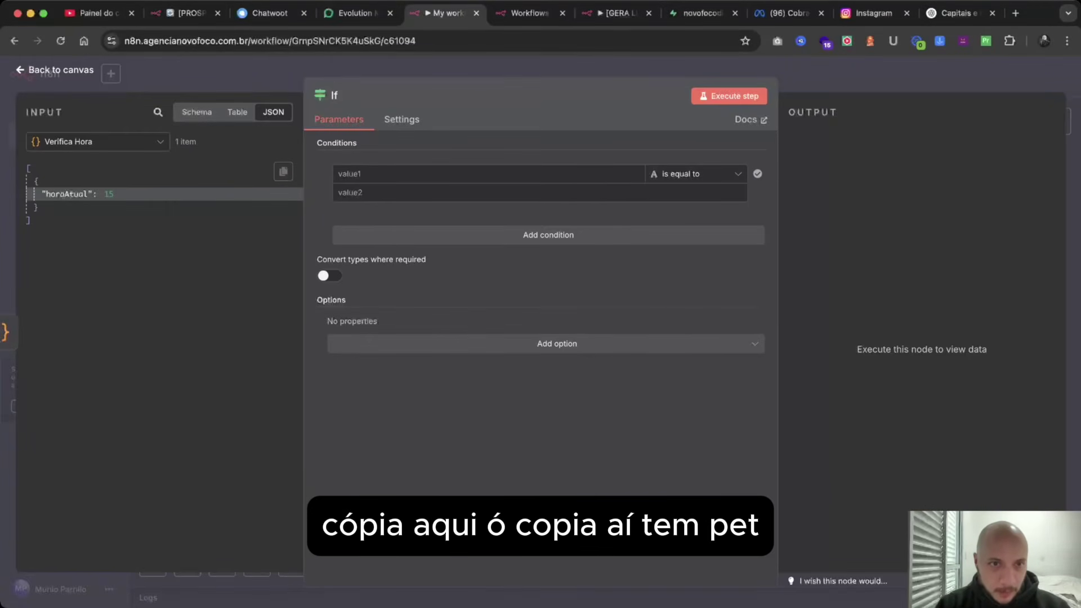
left_click(283, 171)
left_click(270, 238)
left_click(484, 173)
key("super+v")
Set the condition to Number is less than 19 and test it, sending 1 item to true.
left_click(695, 173)
mouse_move(688, 229)
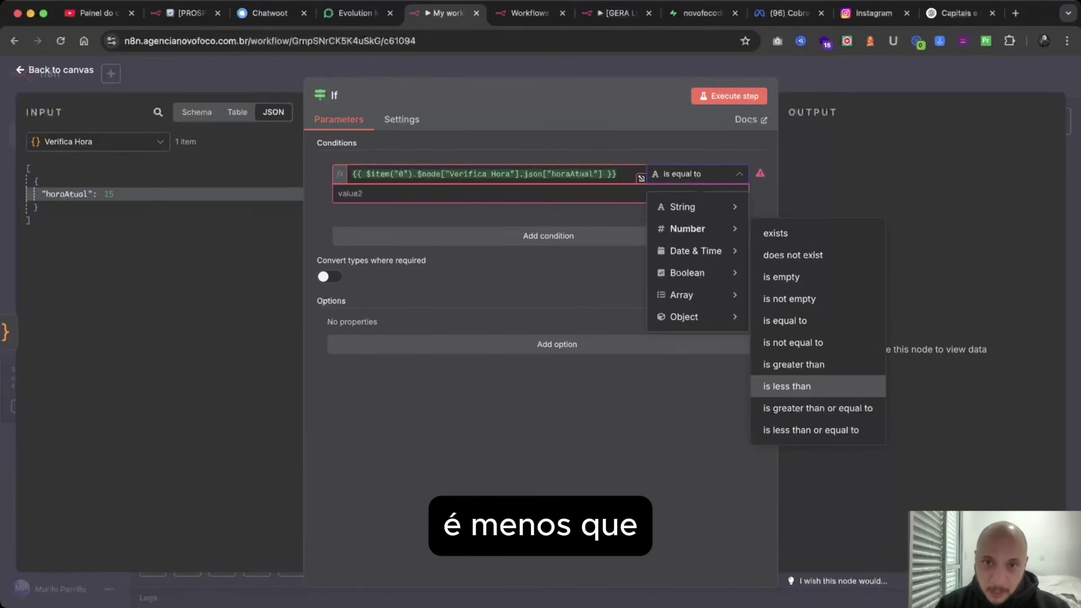
left_click(786, 387)
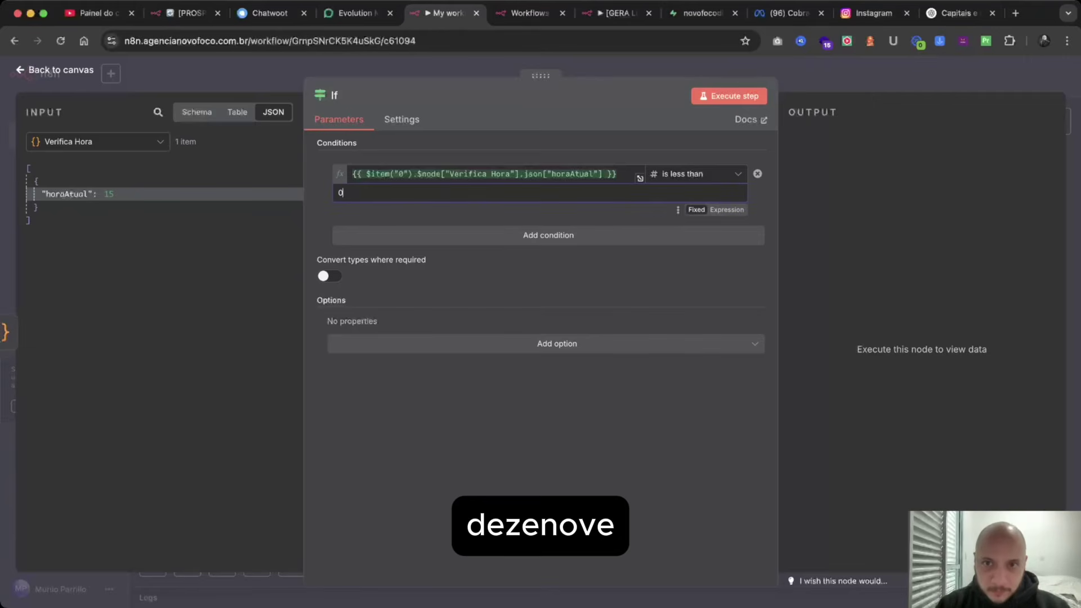
key("BackSpace")
type("19")
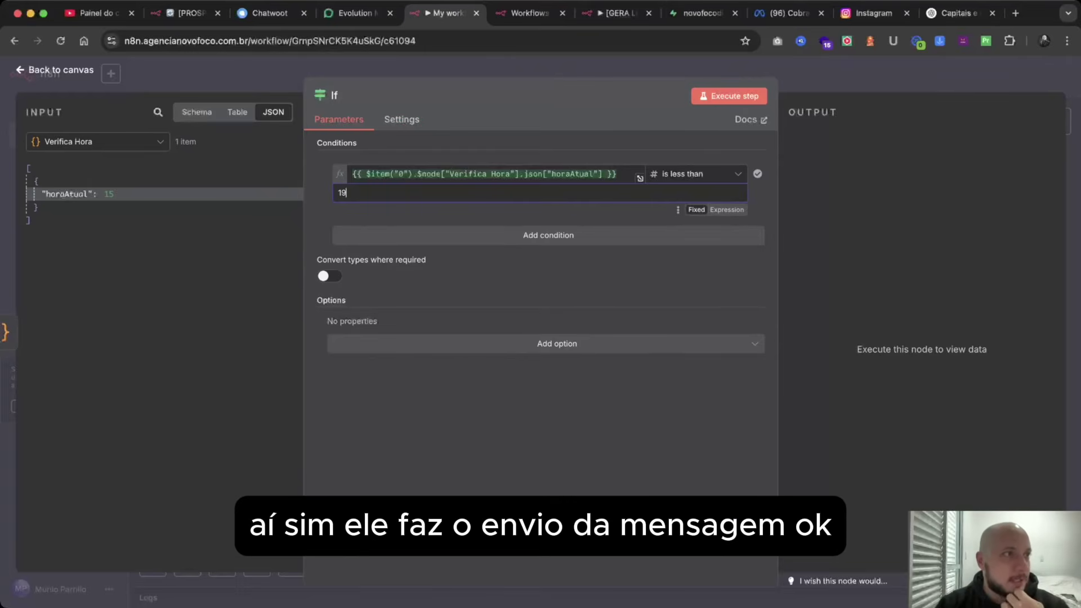
key("super+Tab")
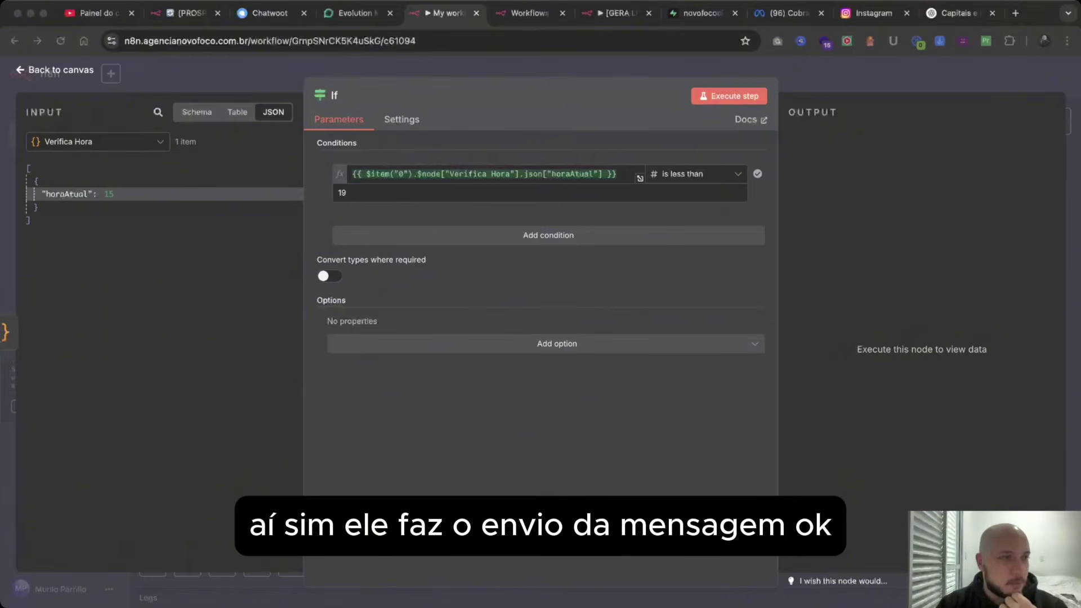
left_click(729, 96)
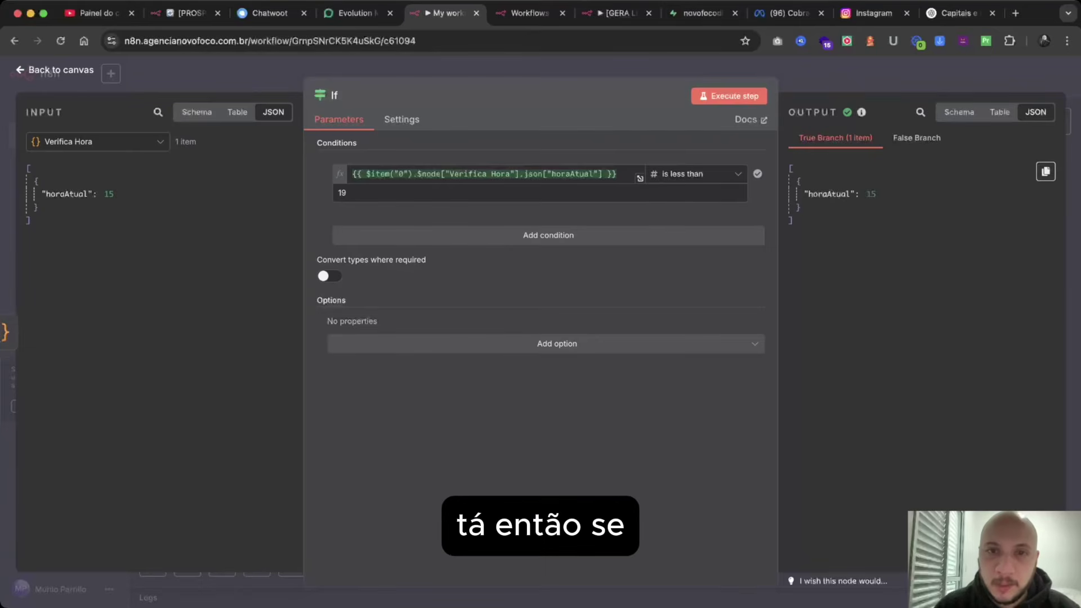
left_click(827, 75)
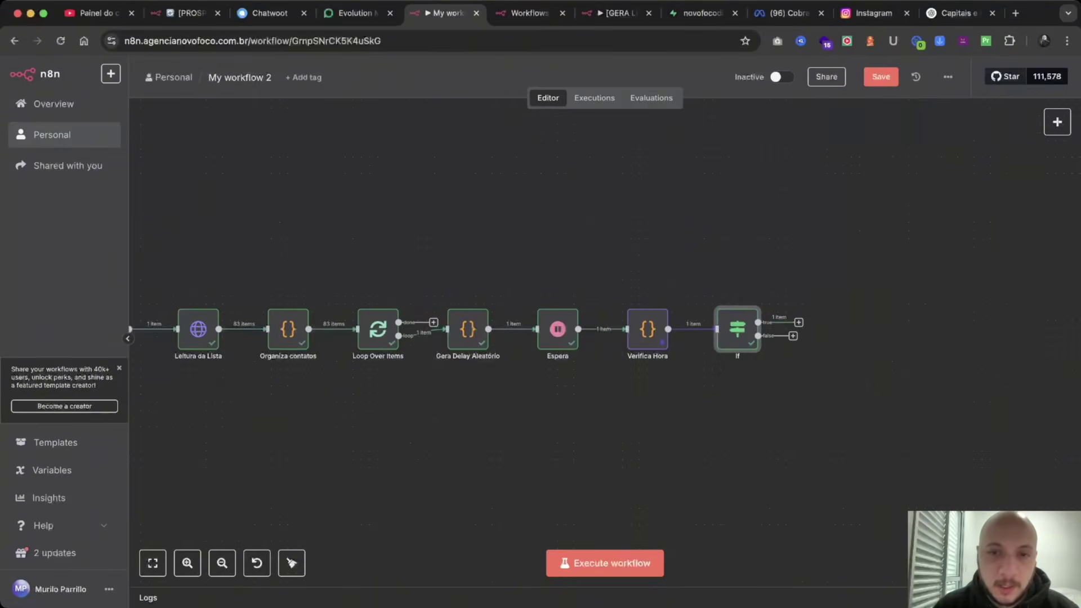
Rename the If node after Verifica Hora to 'Passou das 19h?'.
scroll(784, 290, "up", 5)
scroll(784, 291, "right", 1)
scroll(585, 315, "down", 2)
scroll(586, 315, "right", 2)
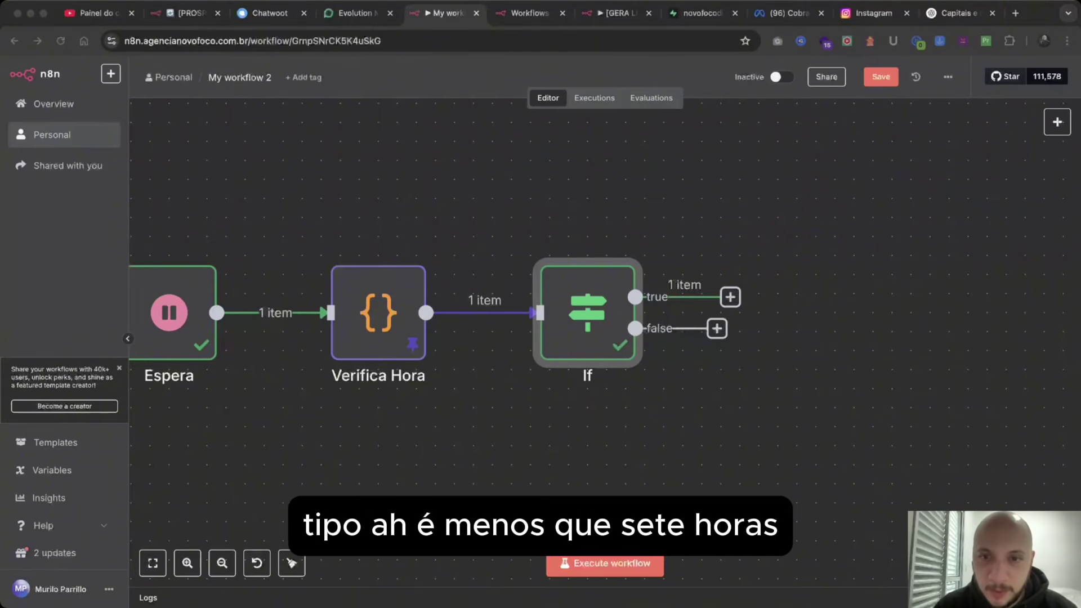
left_click(730, 297)
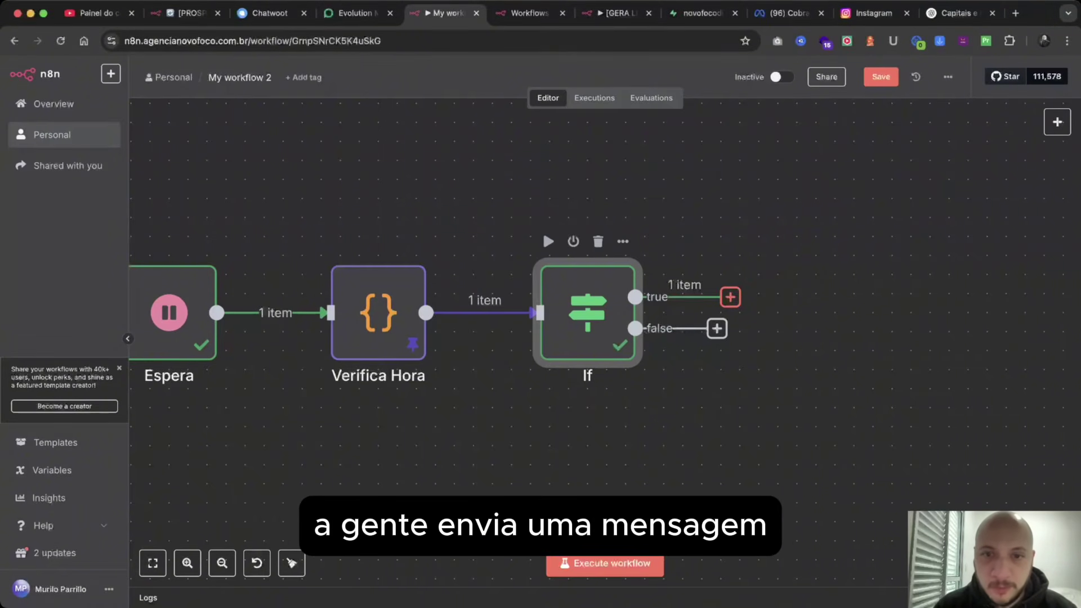
key("Escape")
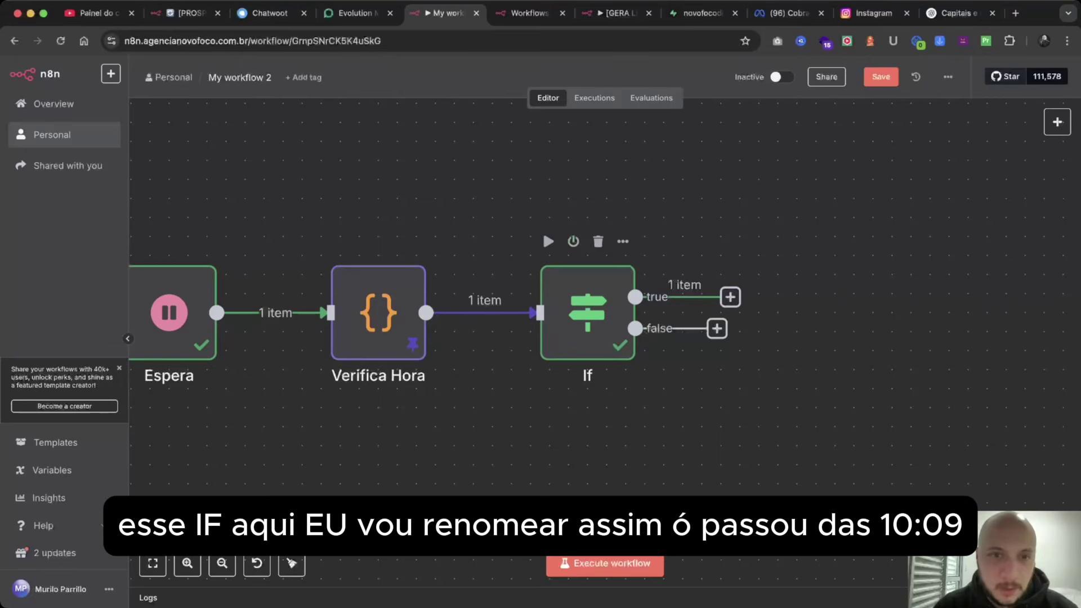
double_click(587, 312)
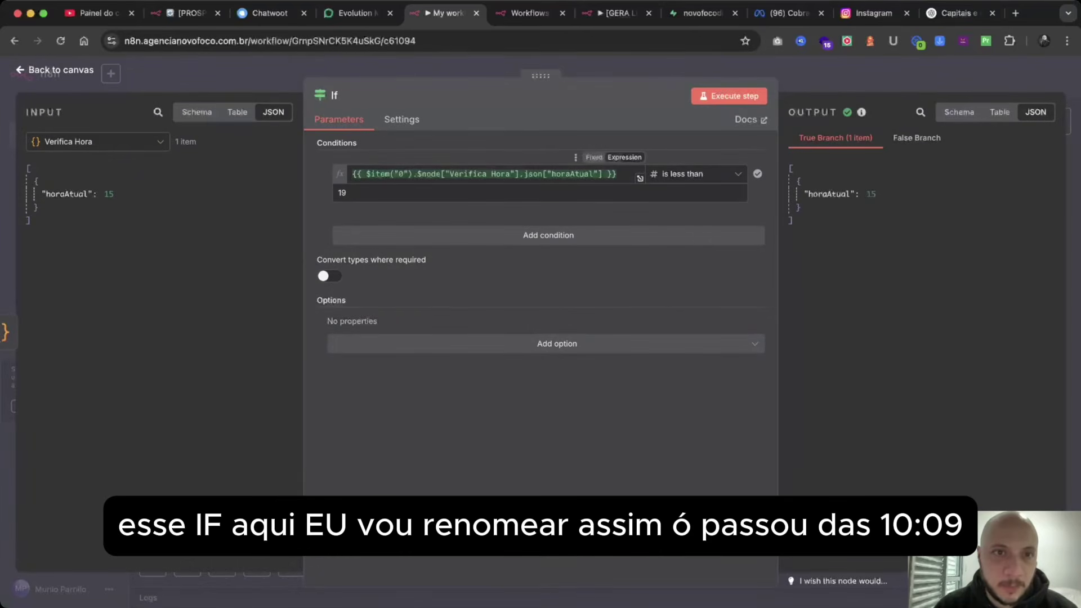
left_click(335, 95)
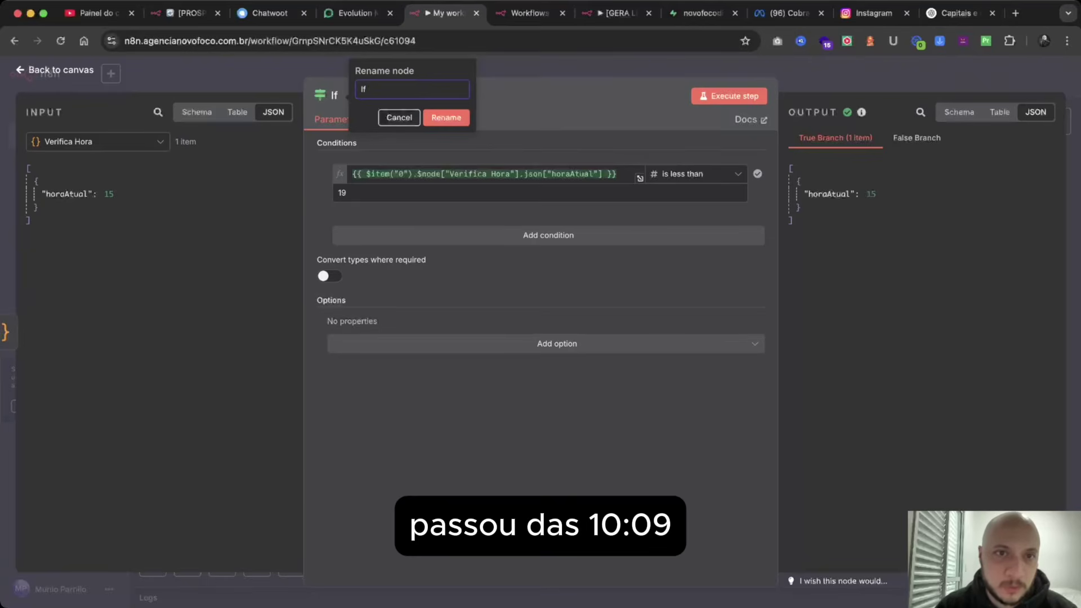
type("Passou das 19")
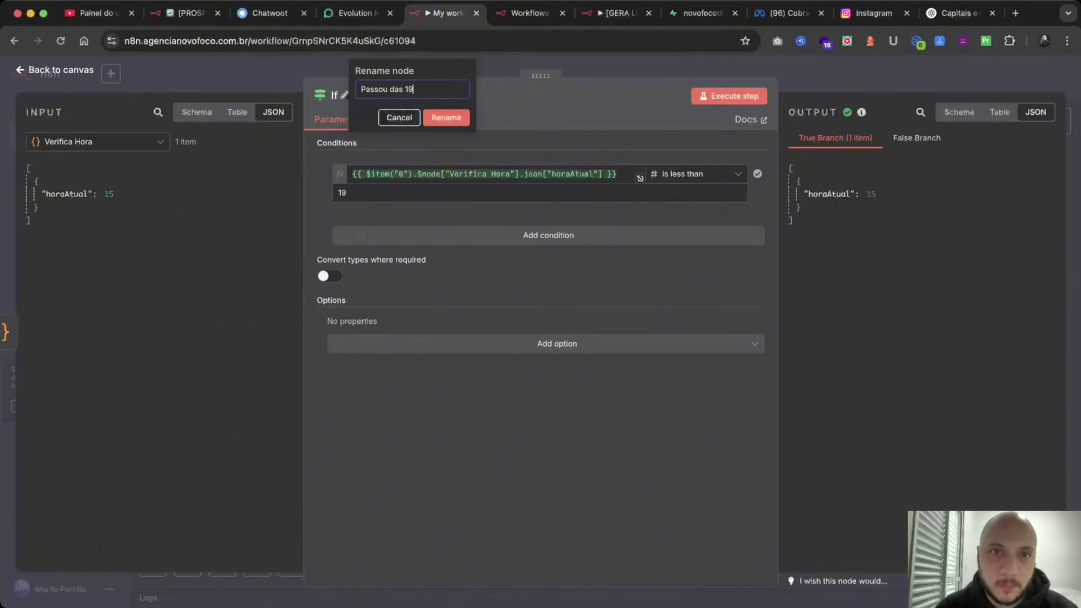
type("h")
key("Return")
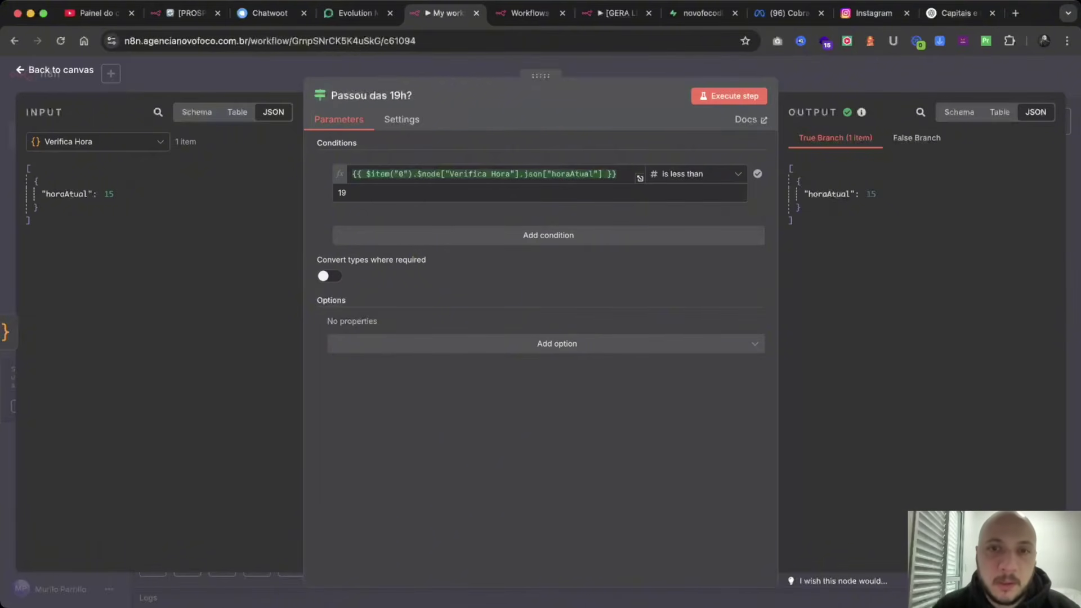
key("Escape")
scroll(546, 291, "right", 5)
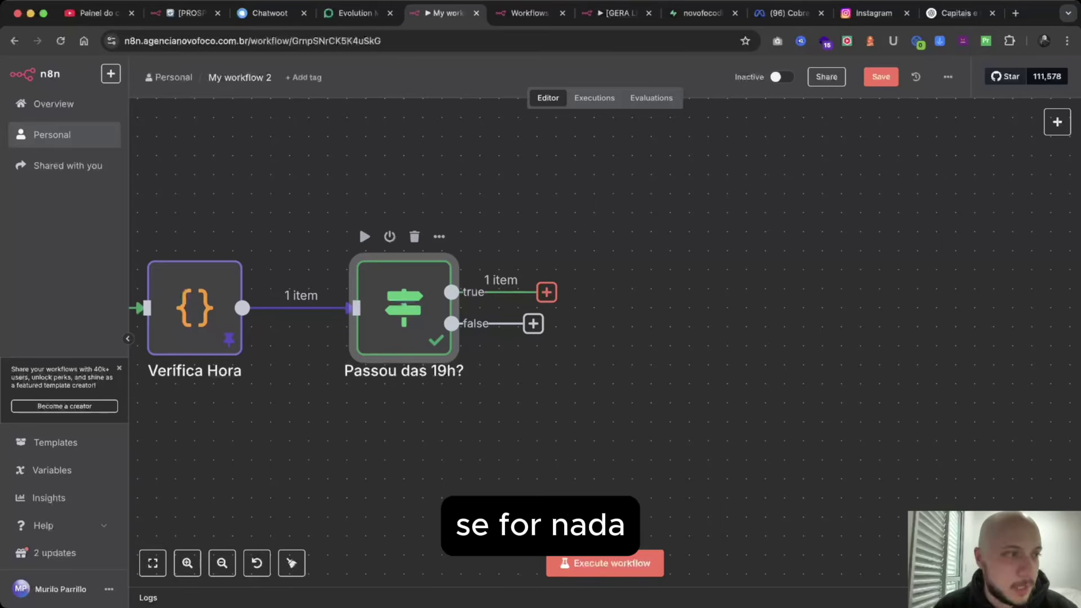
Attach a No Operation node to the false output of 'Passou das 19h?'.
left_click(533, 323)
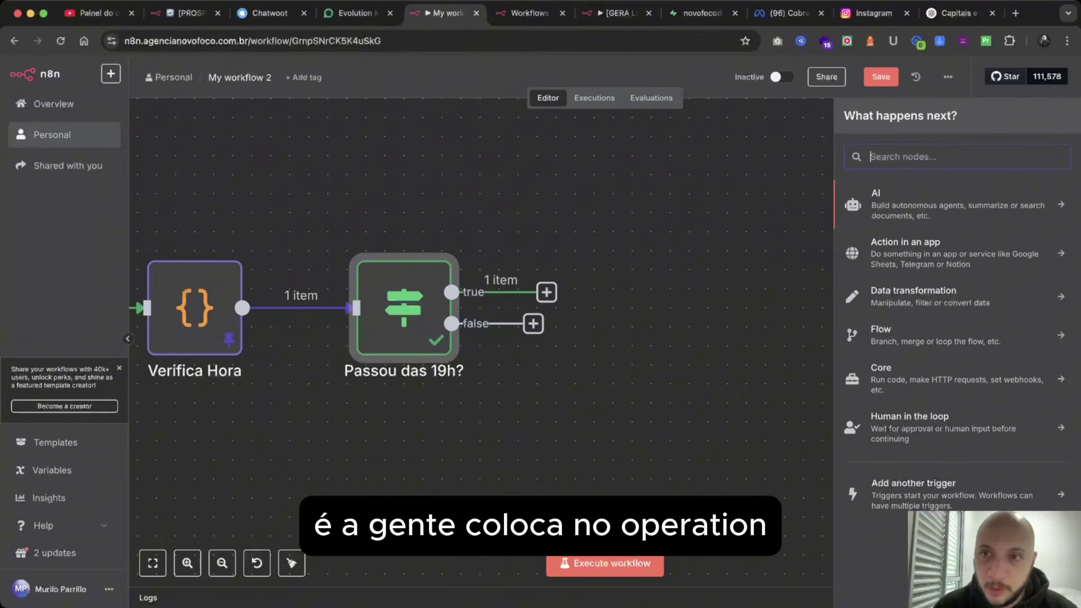
type("no op")
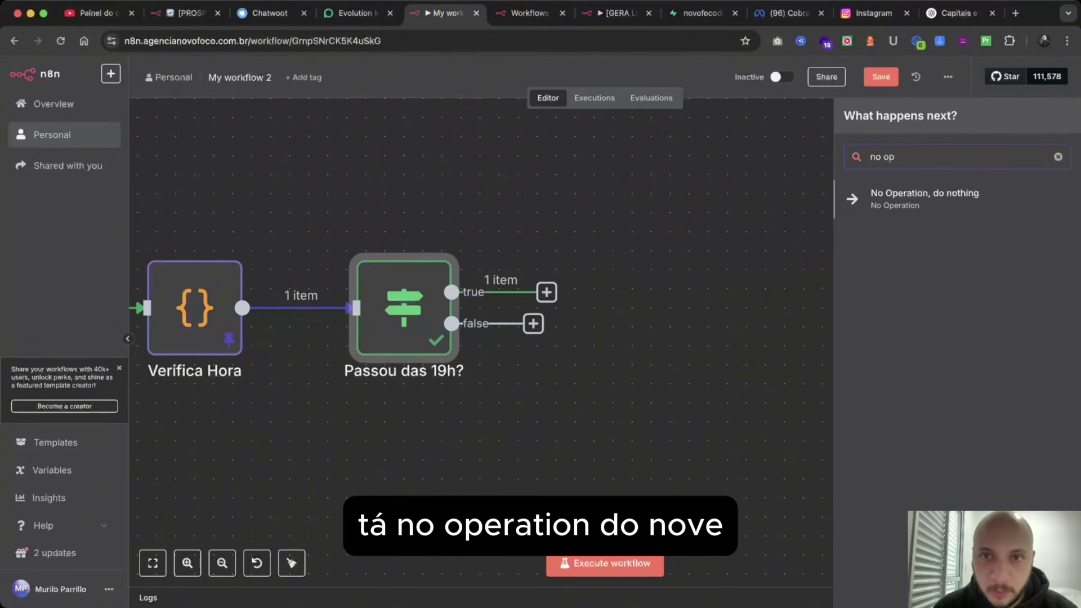
key("Return")
key("Escape")
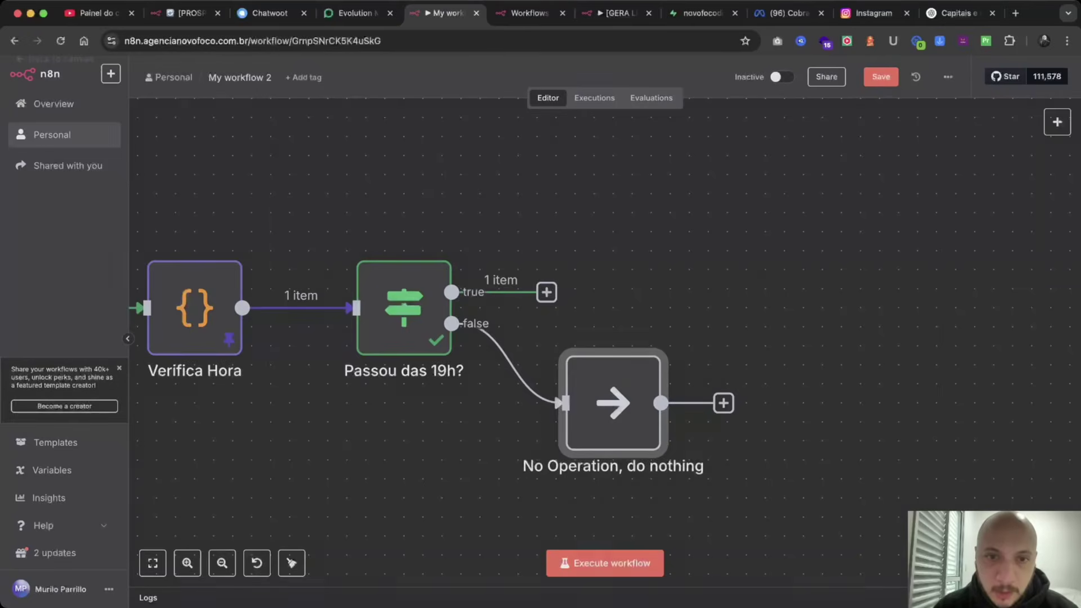
left_click(547, 291)
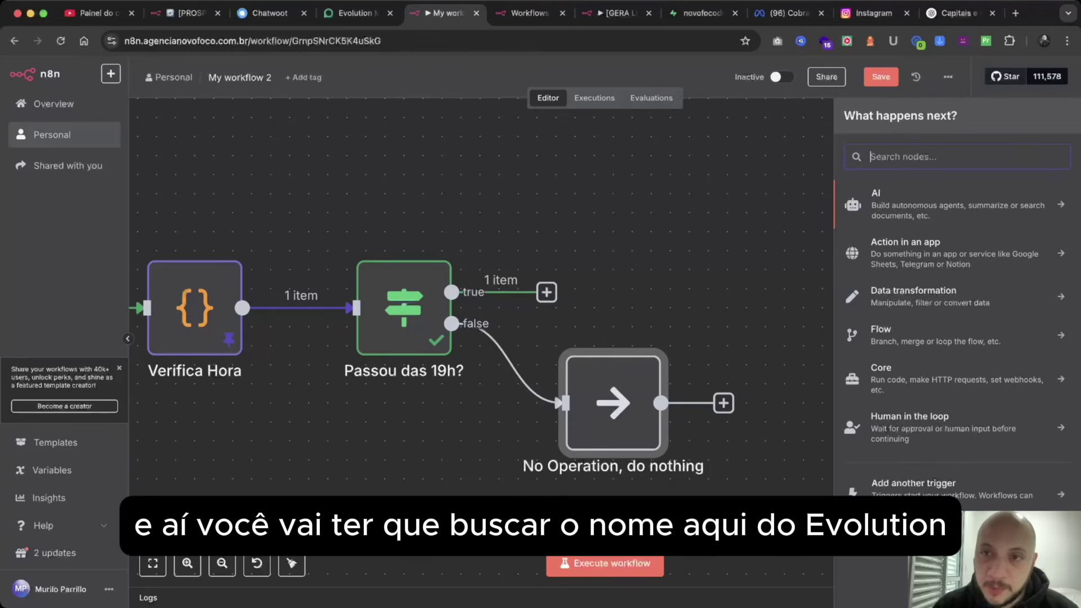
Add an Evolution API node with the Enviar Texto action on the true branch.
type("evo")
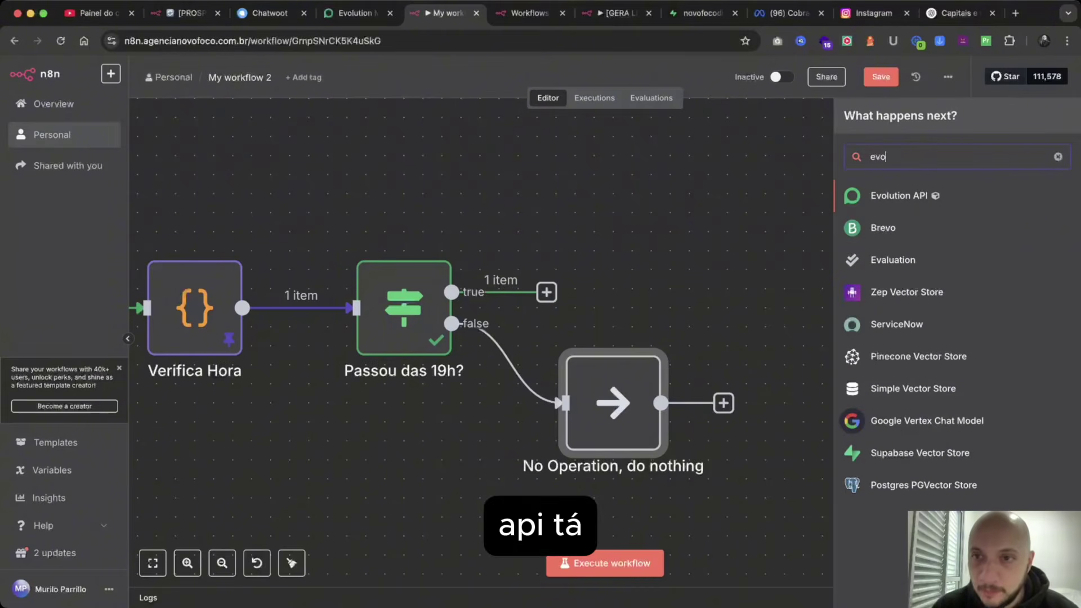
key("Return")
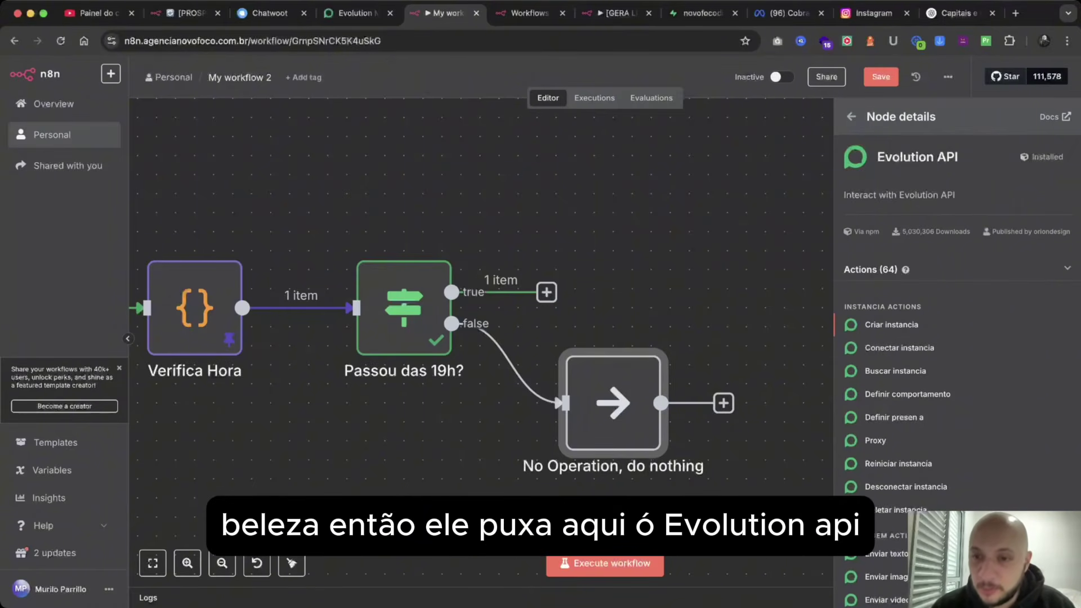
scroll(957, 394, "down", 10)
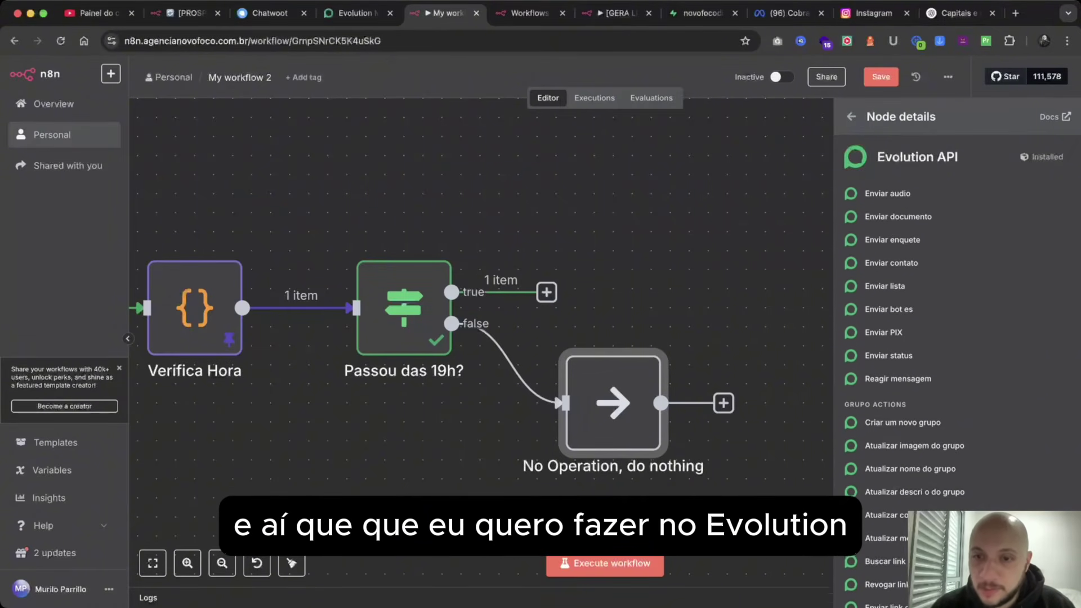
scroll(957, 394, "up", 10)
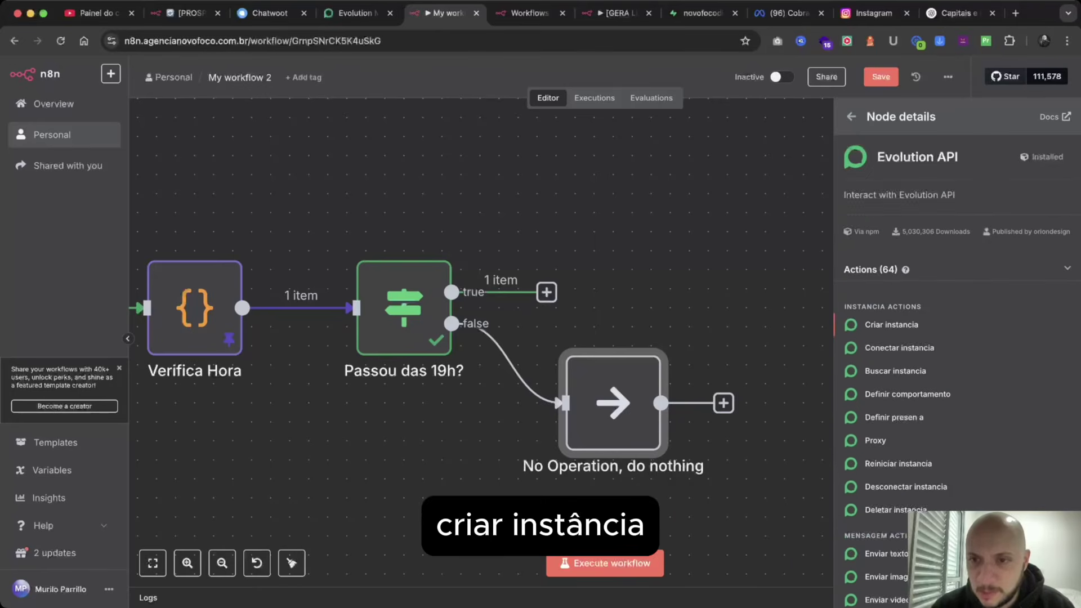
scroll(957, 394, "down", 3)
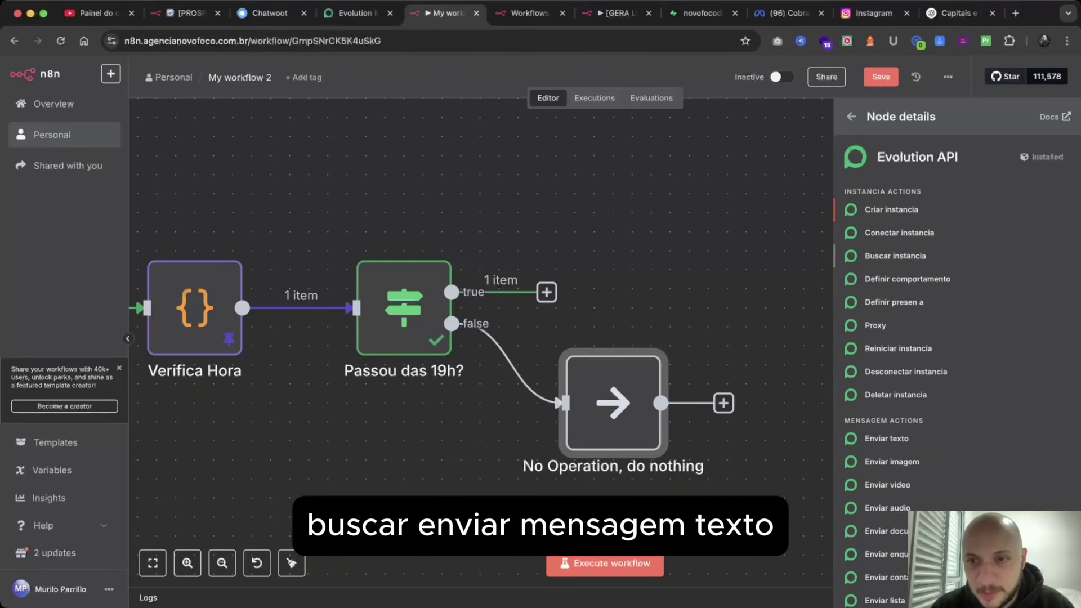
scroll(957, 394, "down", 5)
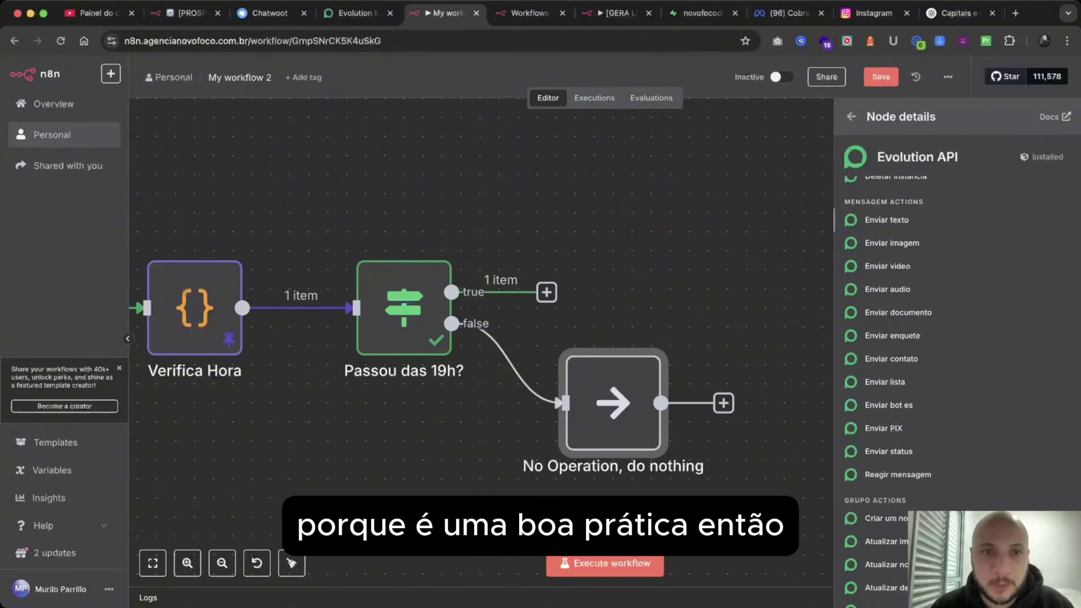
left_click(887, 220)
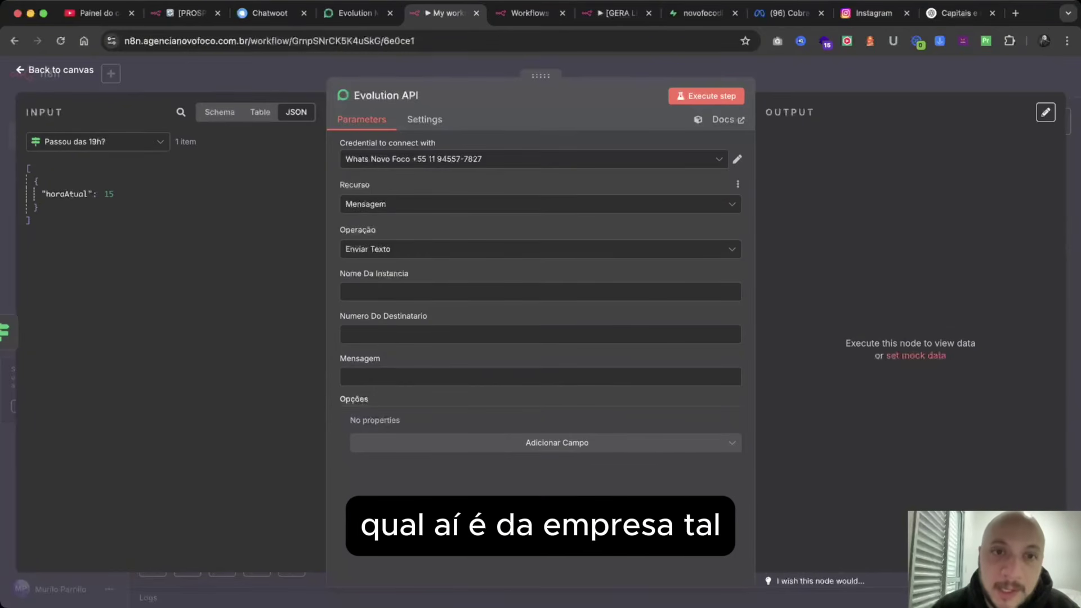
Switch the Evolution API credential to Whats BIA Prospecção and check the instance name in Evolution Manager.
left_click(535, 159)
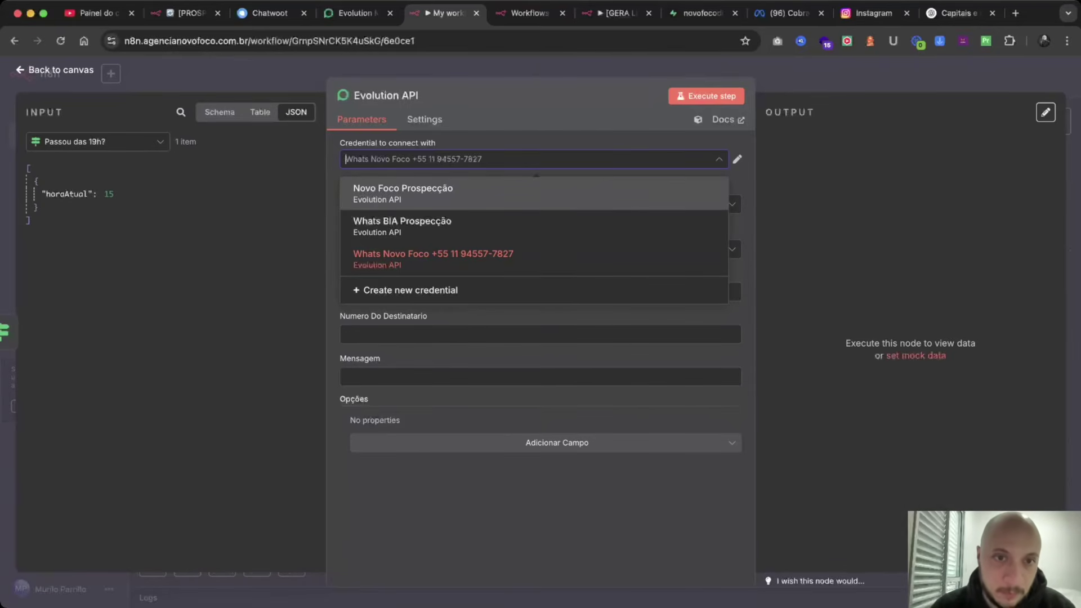
left_click(535, 226)
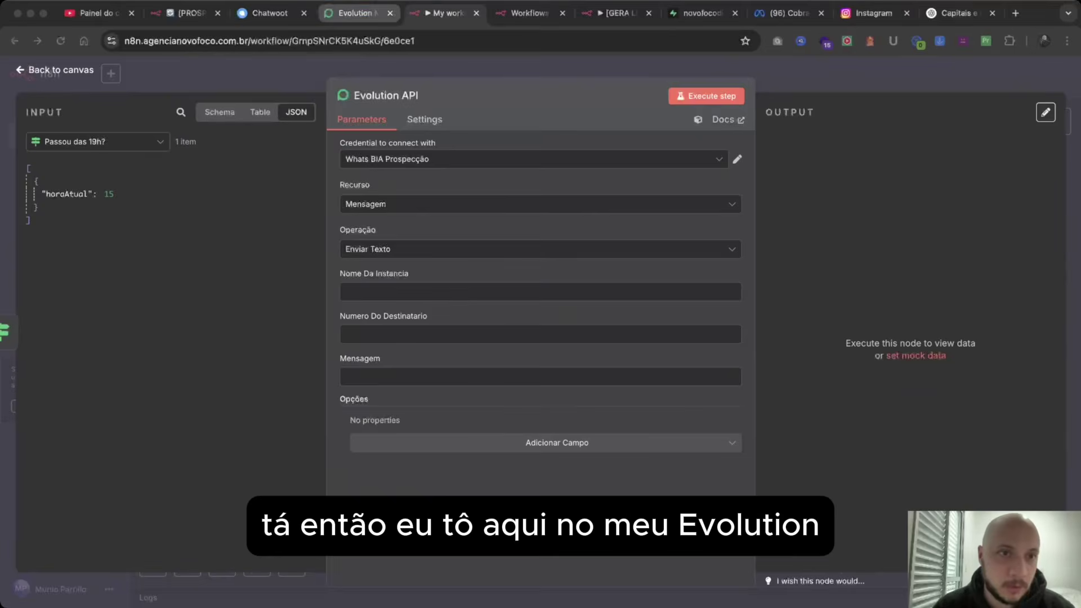
left_click(355, 13)
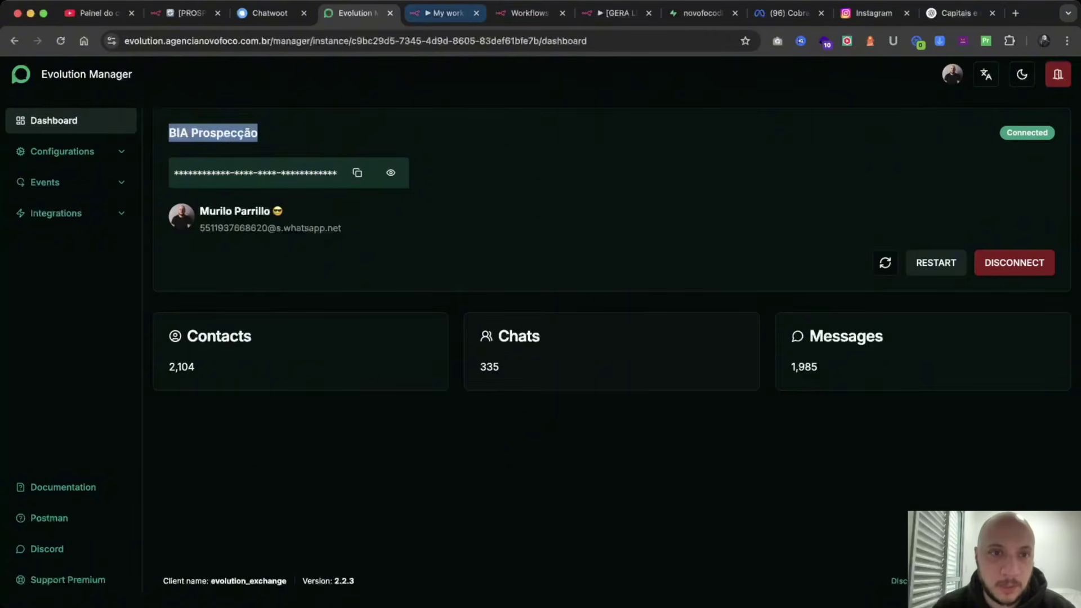
left_click(524, 13)
Fill in the instance name BIA Prospecção.
left_click(444, 13)
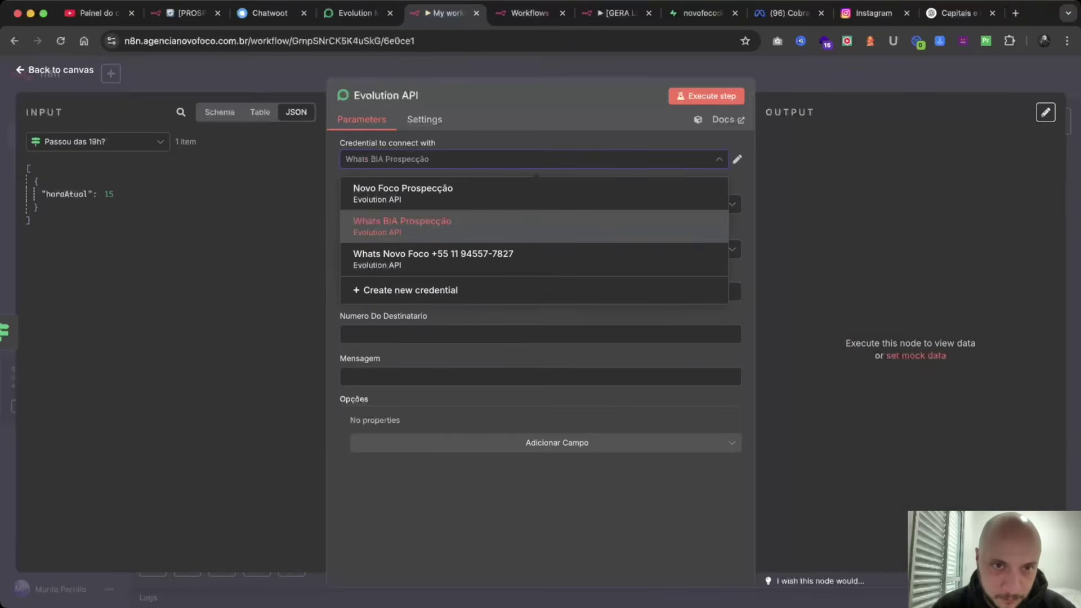
key("Escape")
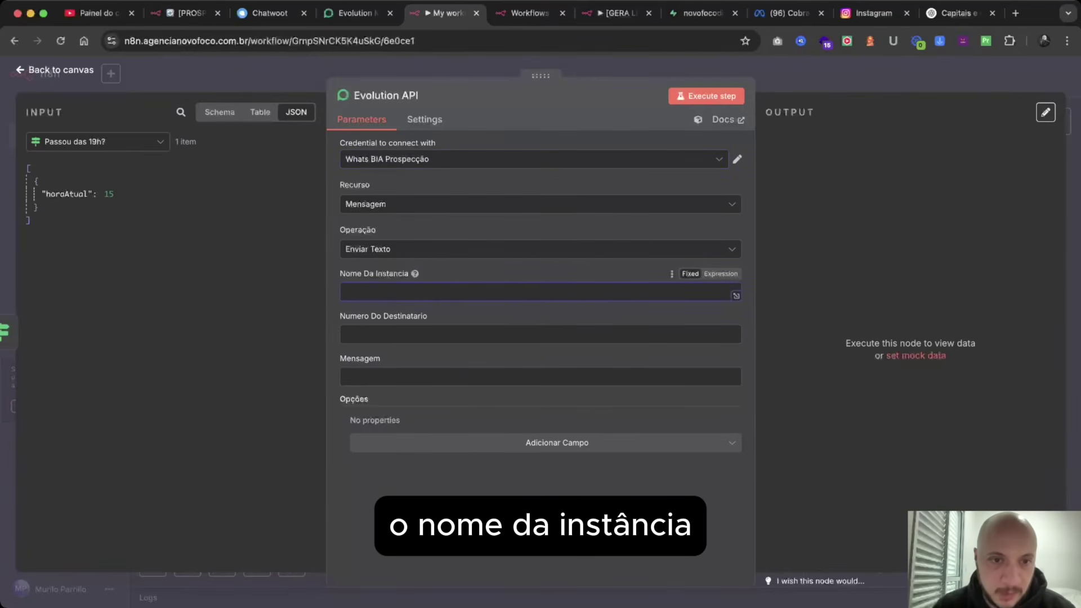
type("BIA Prospecção")
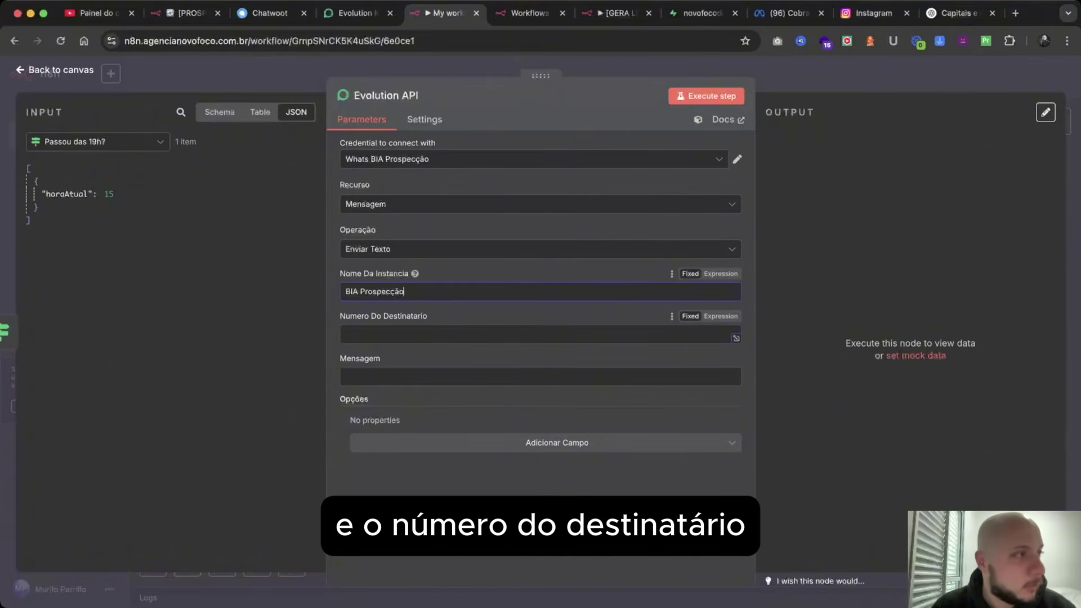
left_click(345, 334)
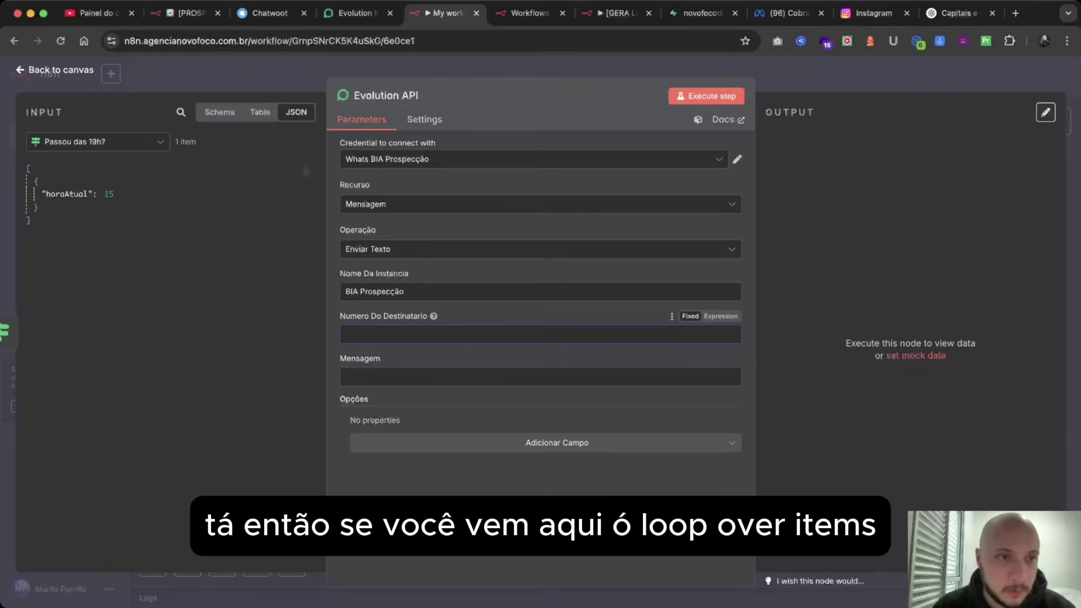
Set the recipient number to an expression referencing Loop Over Items' Telefone field.
left_click(98, 142)
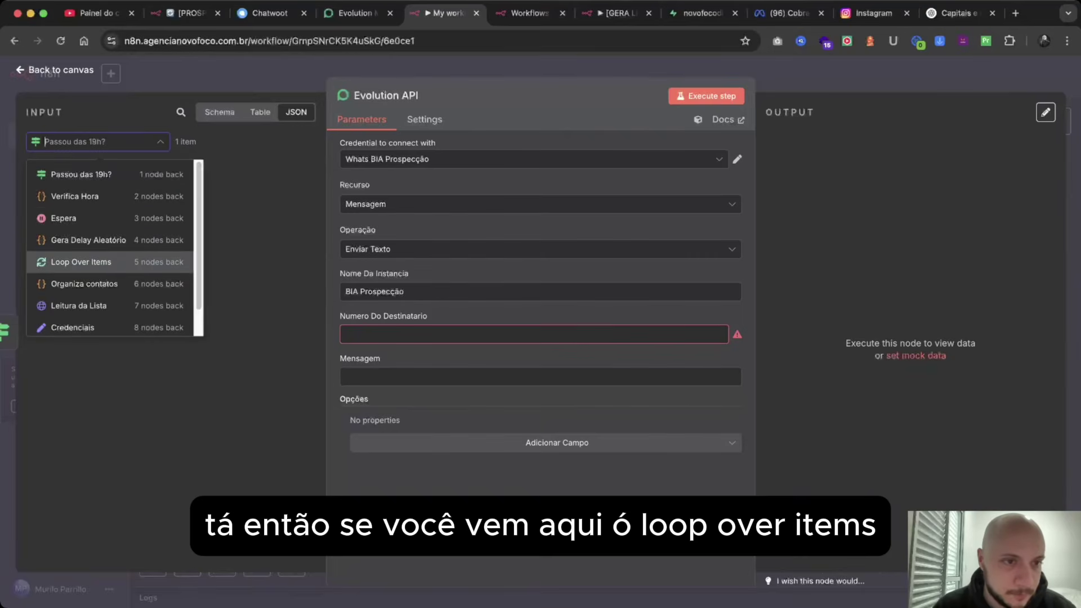
left_click(79, 249)
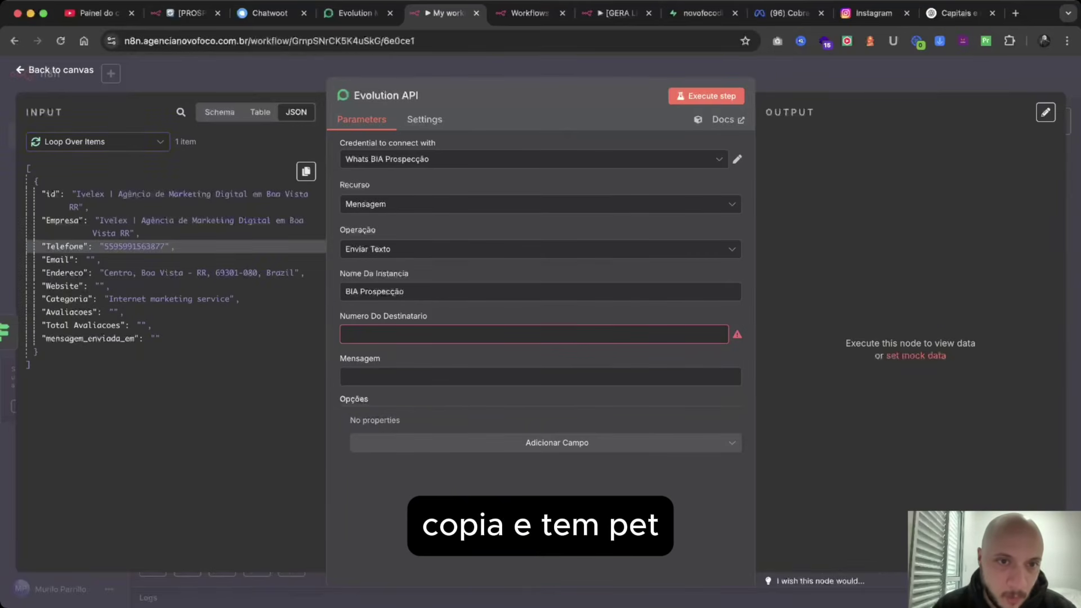
left_click(306, 171)
left_click(290, 236)
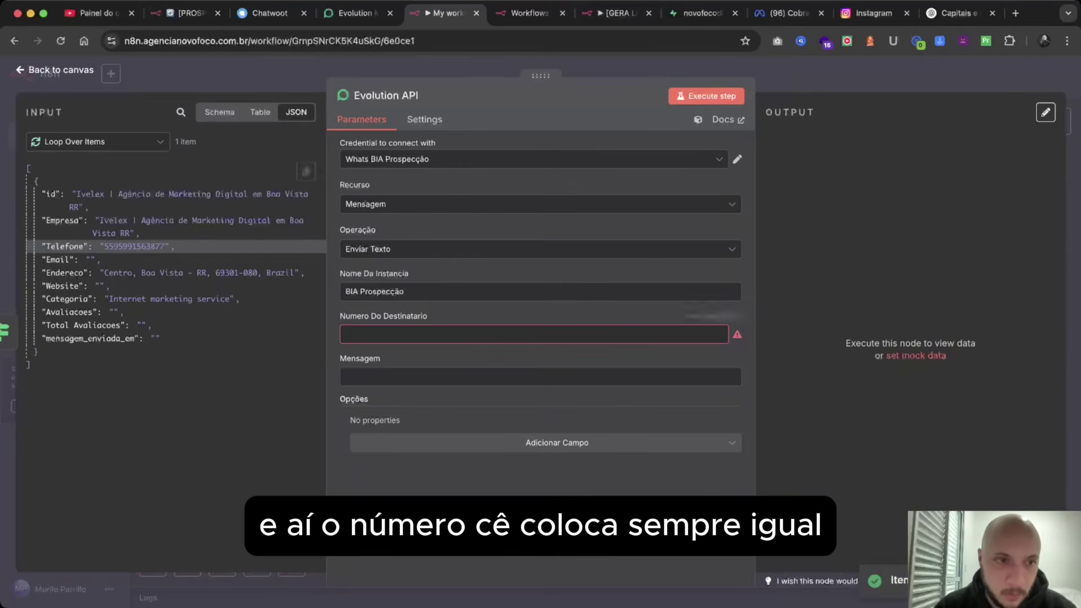
left_click(698, 334)
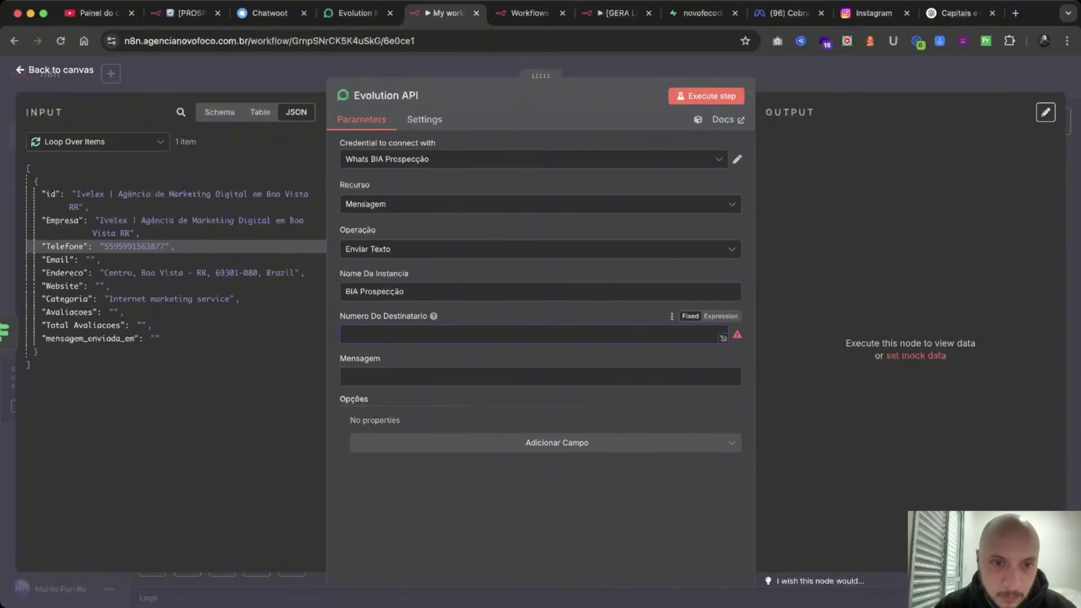
left_click(721, 316)
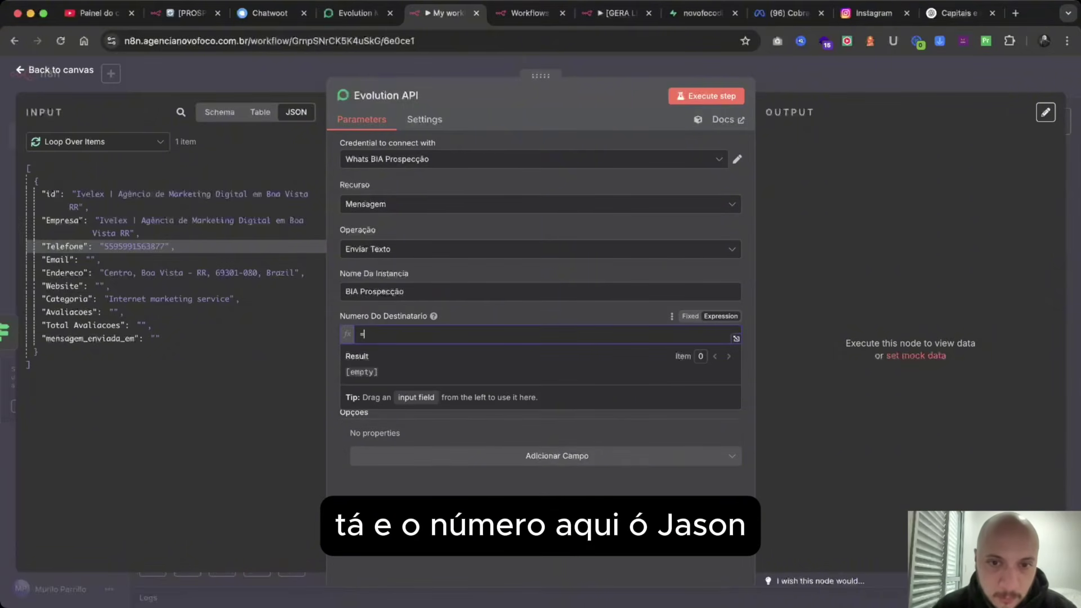
key("super+v")
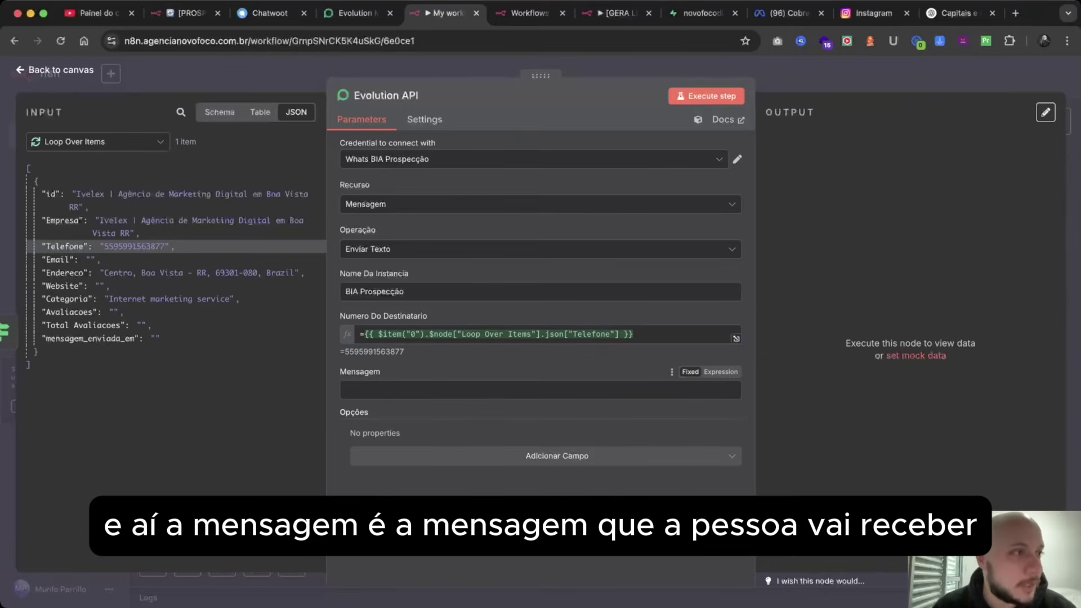
key("super+Tab")
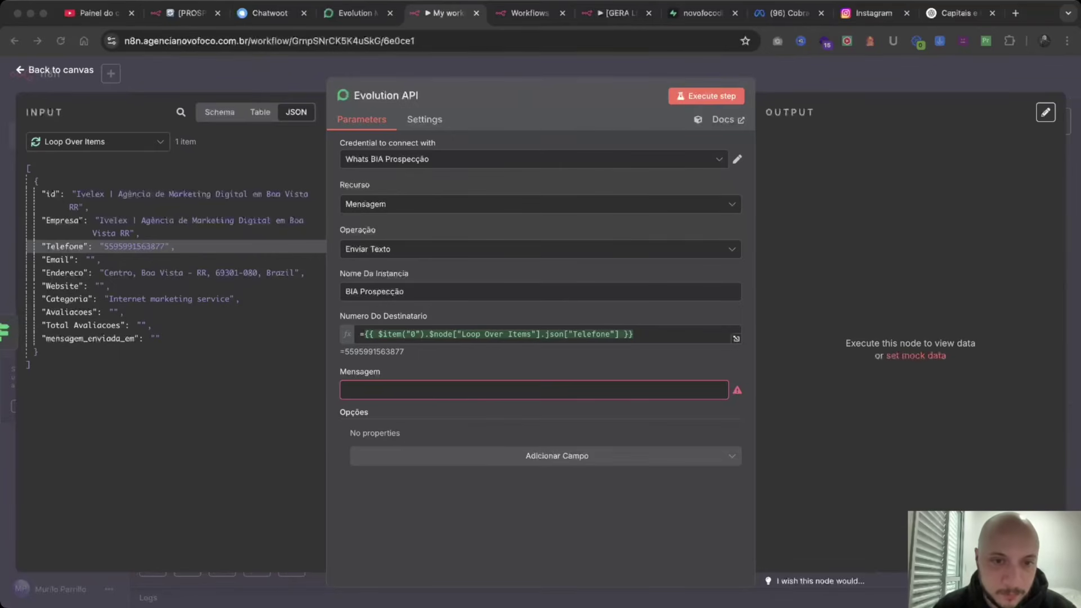
Paste the prospecting message and replace its broken empresa reference with Loop Over Items' Empresa field.
key("super+Tab")
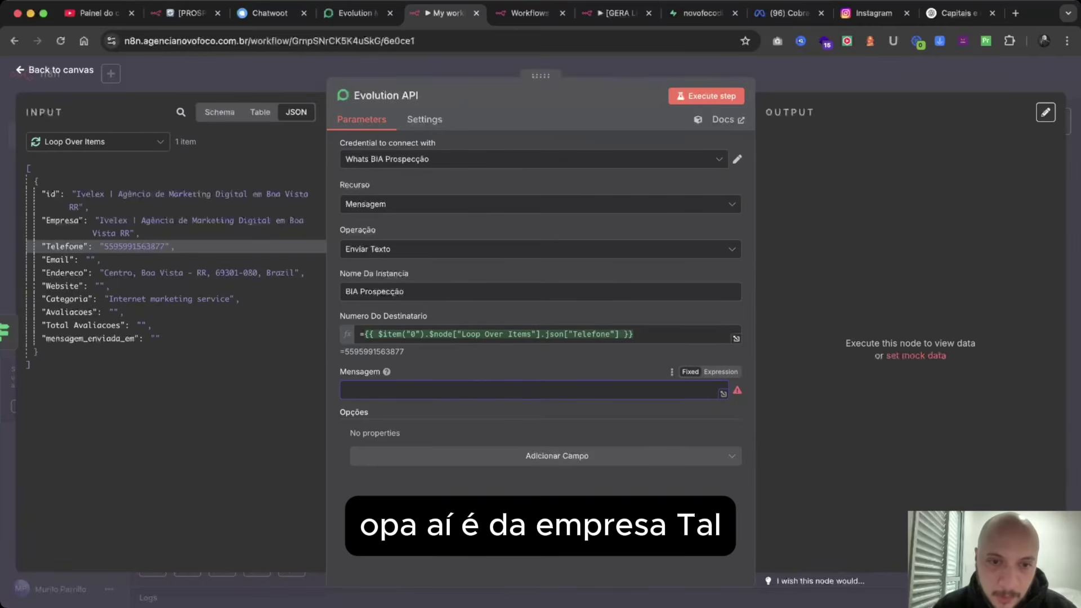
key("super+v")
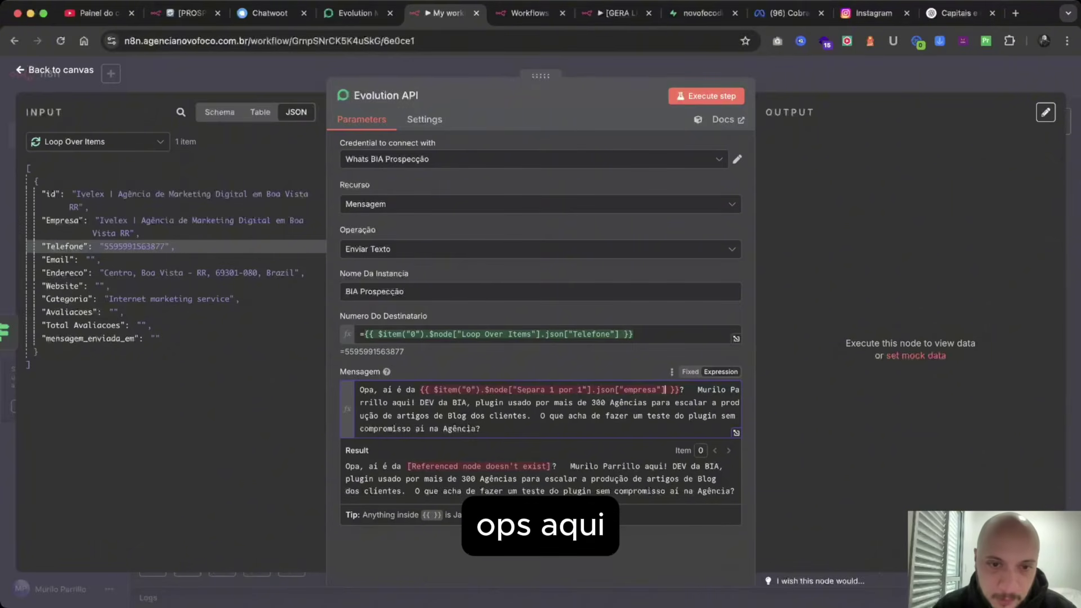
key("shift+alt+Left")
key("shift+alt+Left")
key("shift+alt+Left")
key("shift+alt+Left")
key("shift+alt+Left")
key("shift+alt+Left")
key("shift+alt+Left")
key("shift+alt+Left")
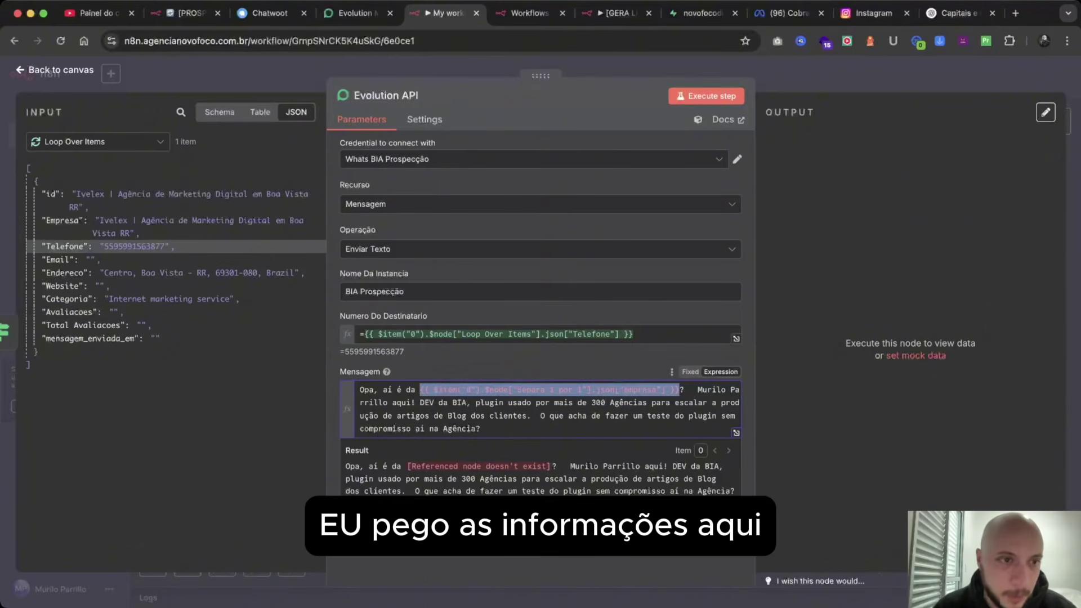
key("BackSpace")
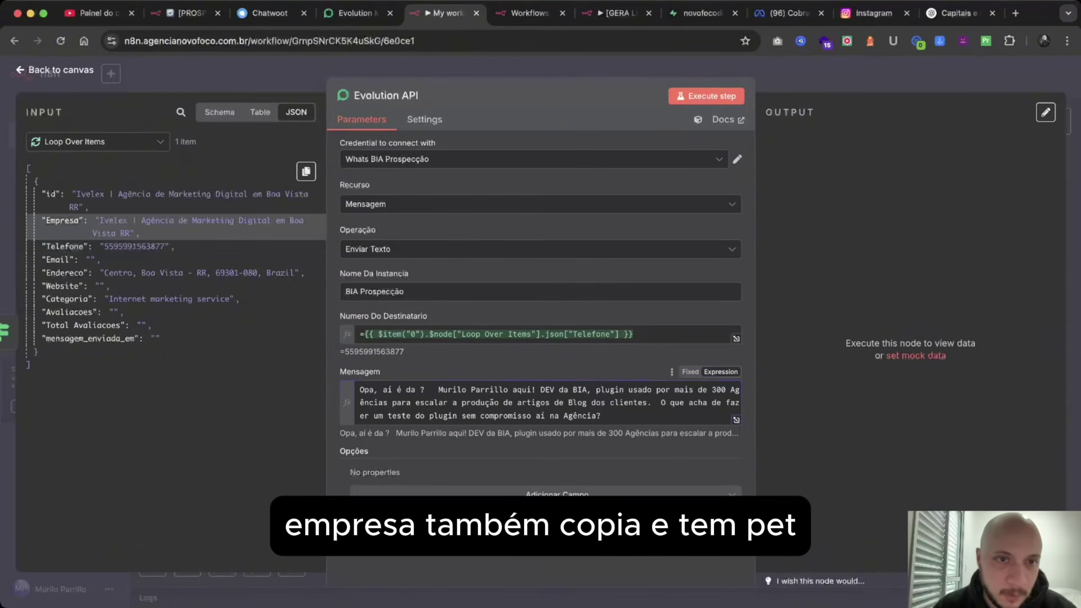
left_click(65, 220)
left_click(305, 171)
left_click(270, 238)
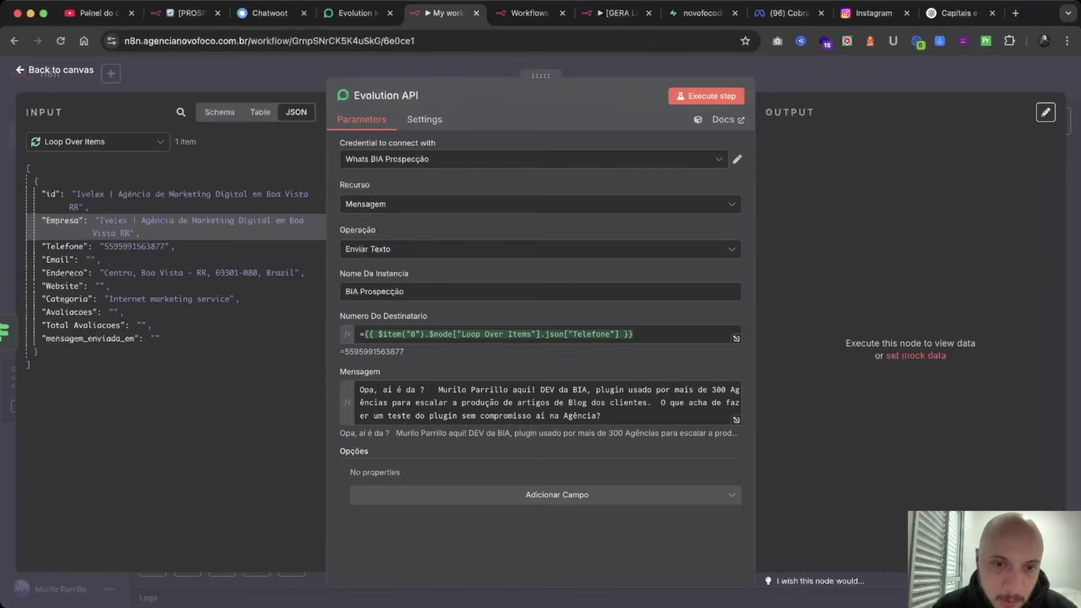
left_click(420, 389)
key("super+v")
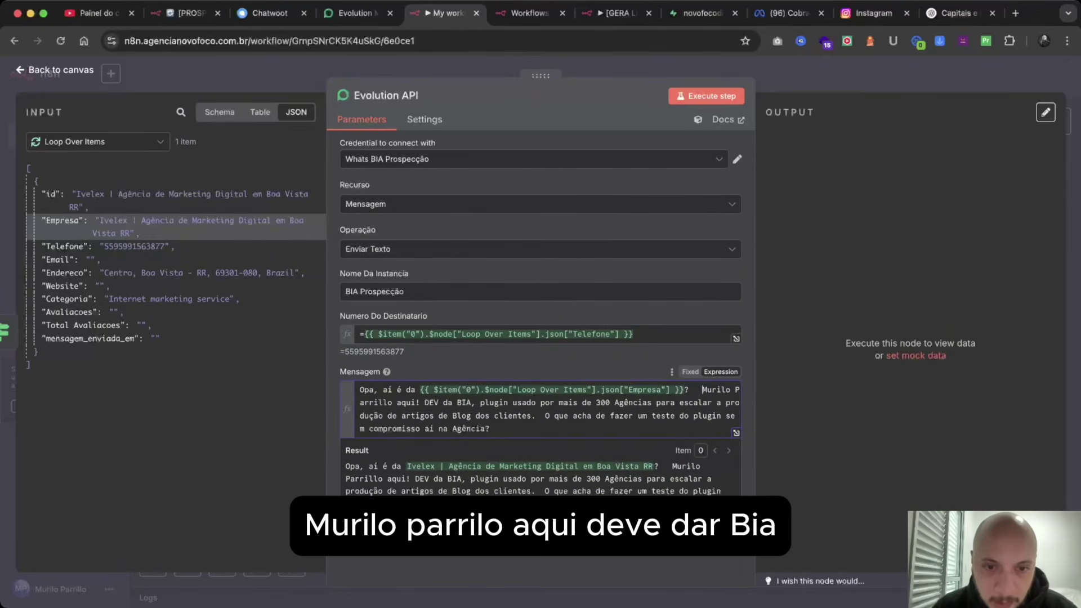
Split the self-introduction and the closing question 'O que acha…' into separate paragraphs.
key("Return")
key("Return")
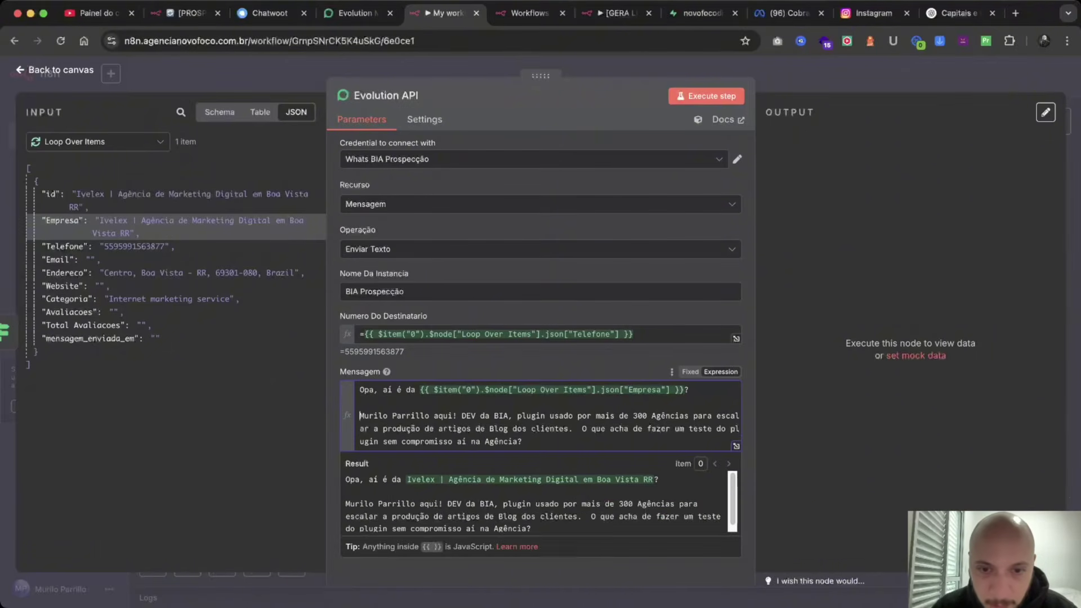
left_click(582, 429)
key("Return")
key("Return")
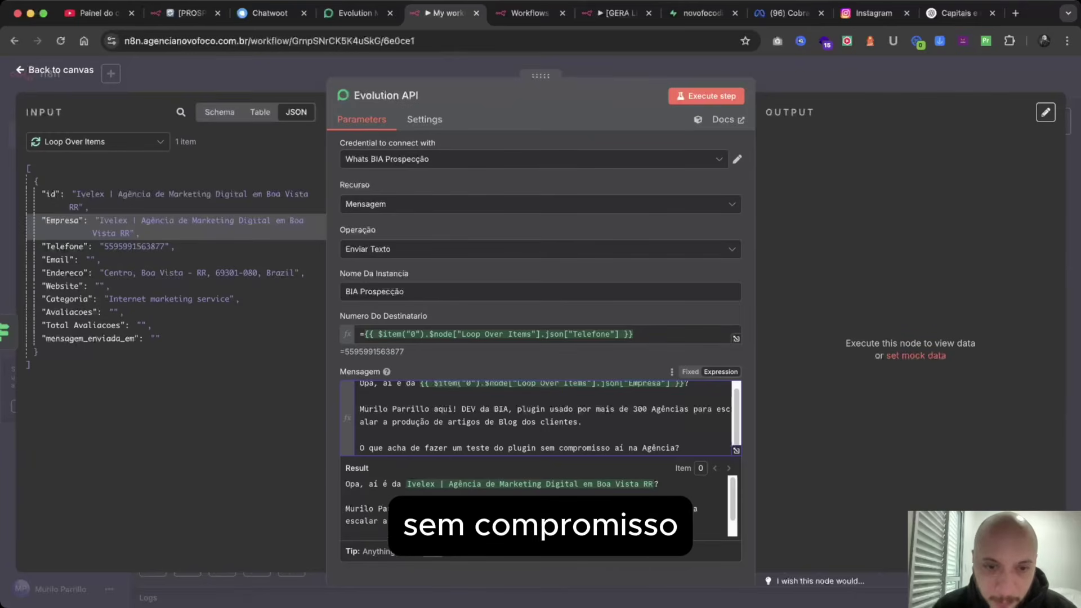
left_click_drag(680, 448, 359, 385)
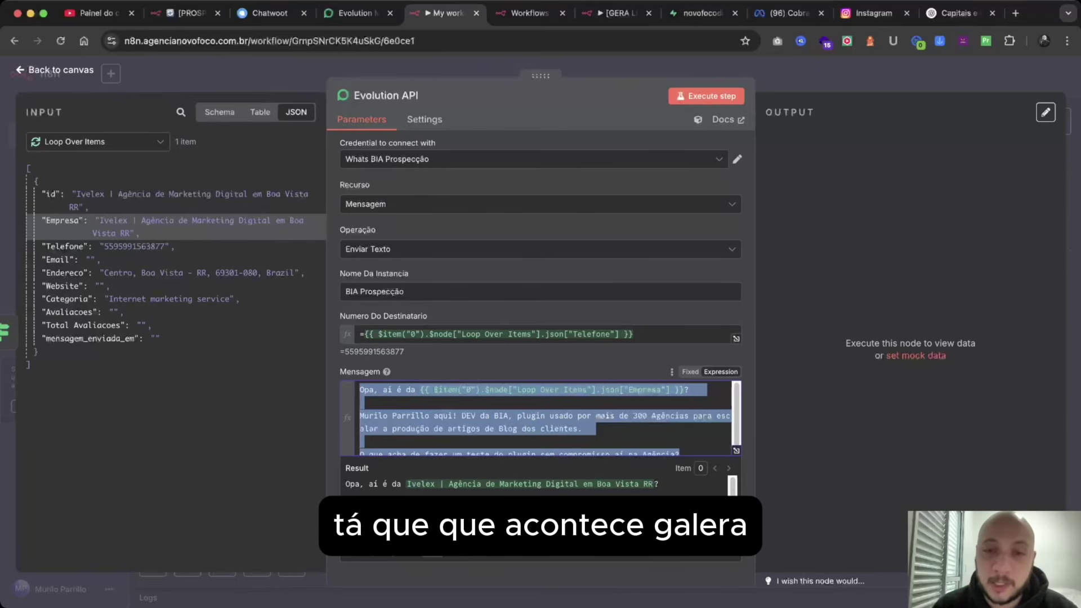
Replace the recipient number expression with a fixed test phone number.
left_click(634, 334)
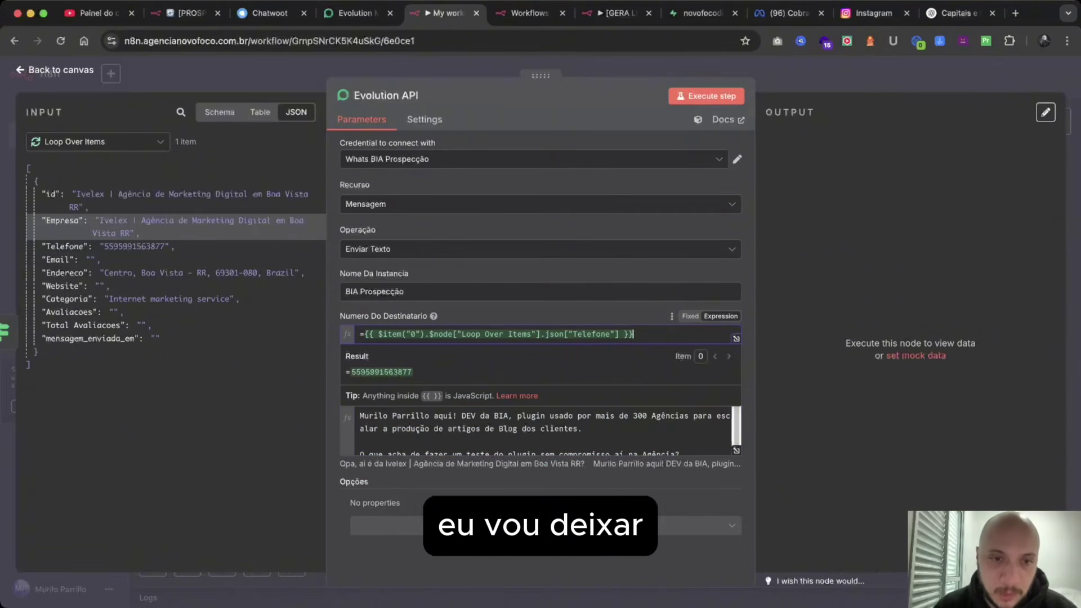
left_click_drag(633, 335, 315, 335)
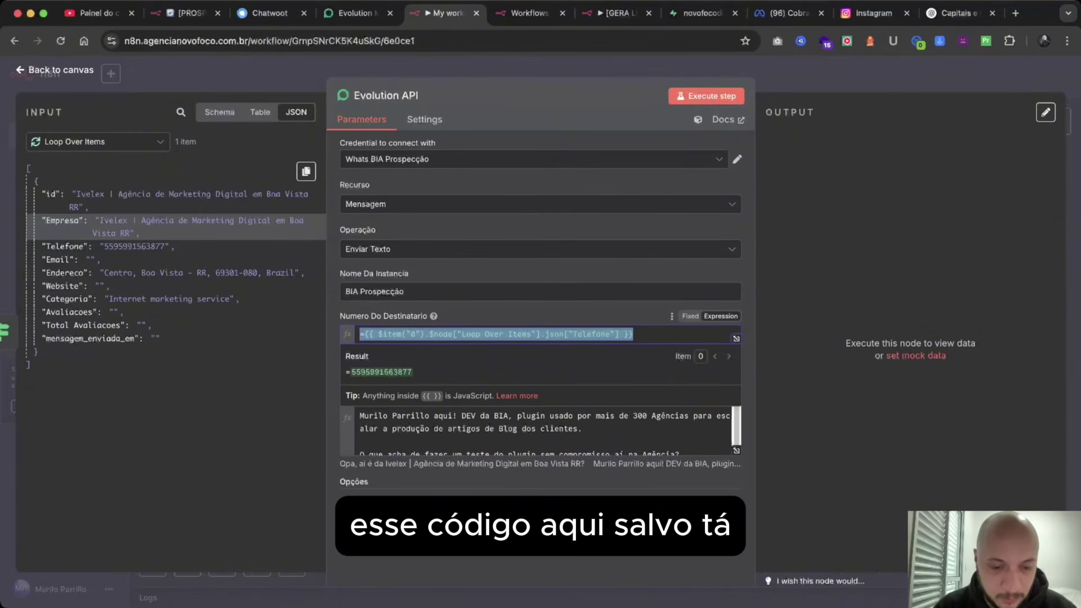
key("BackSpace")
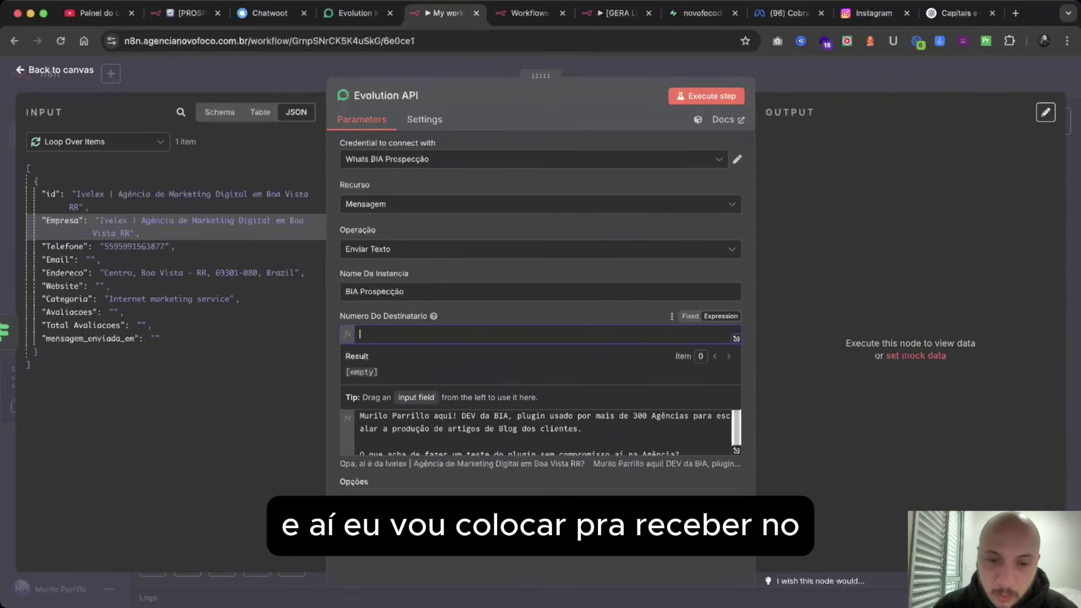
key("super+Tab")
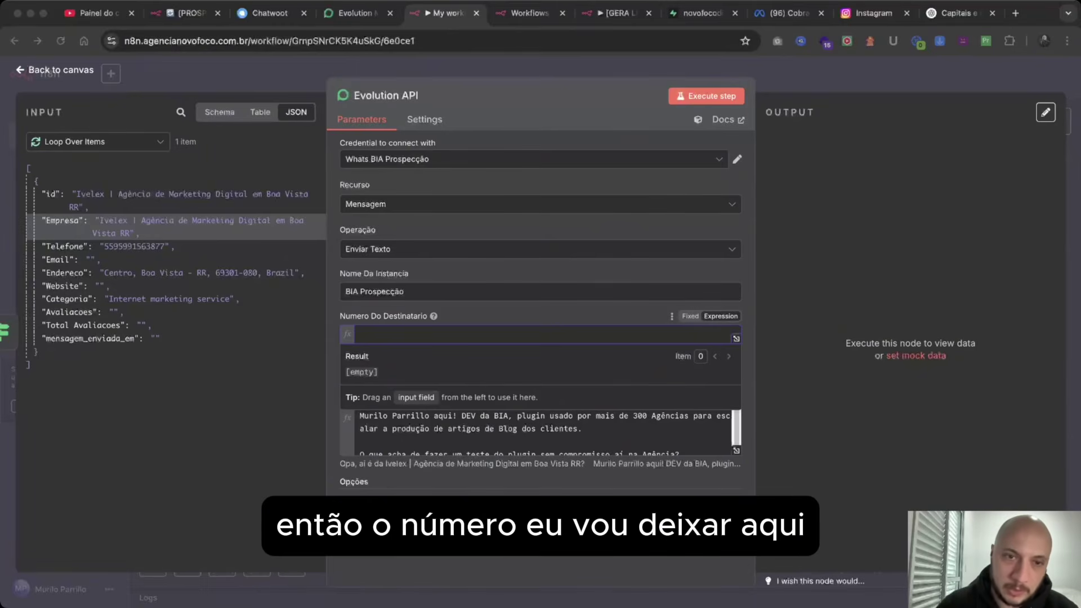
key("super+Tab")
type("=")
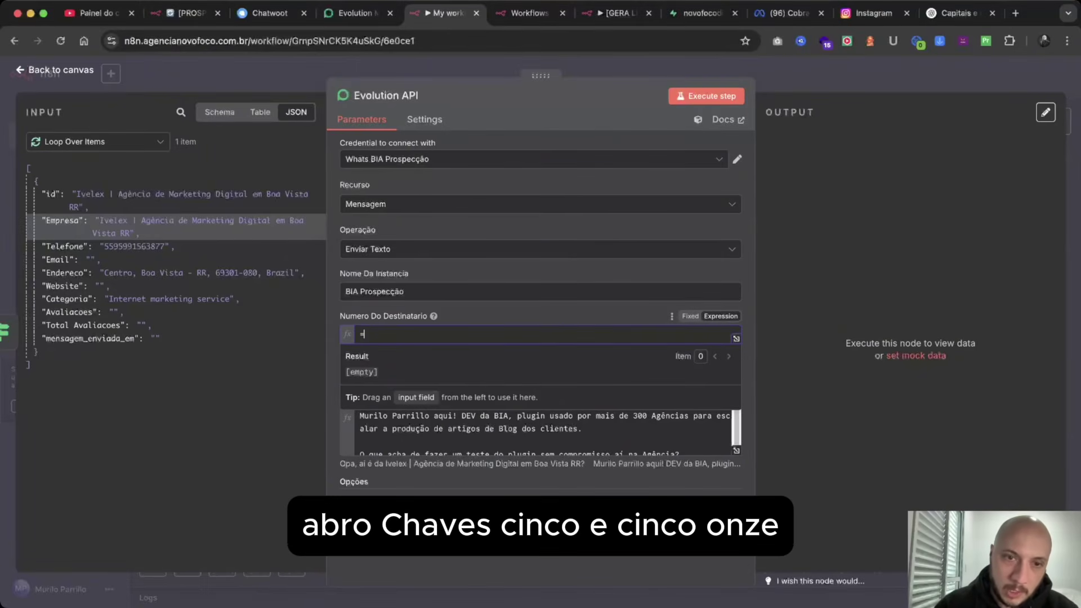
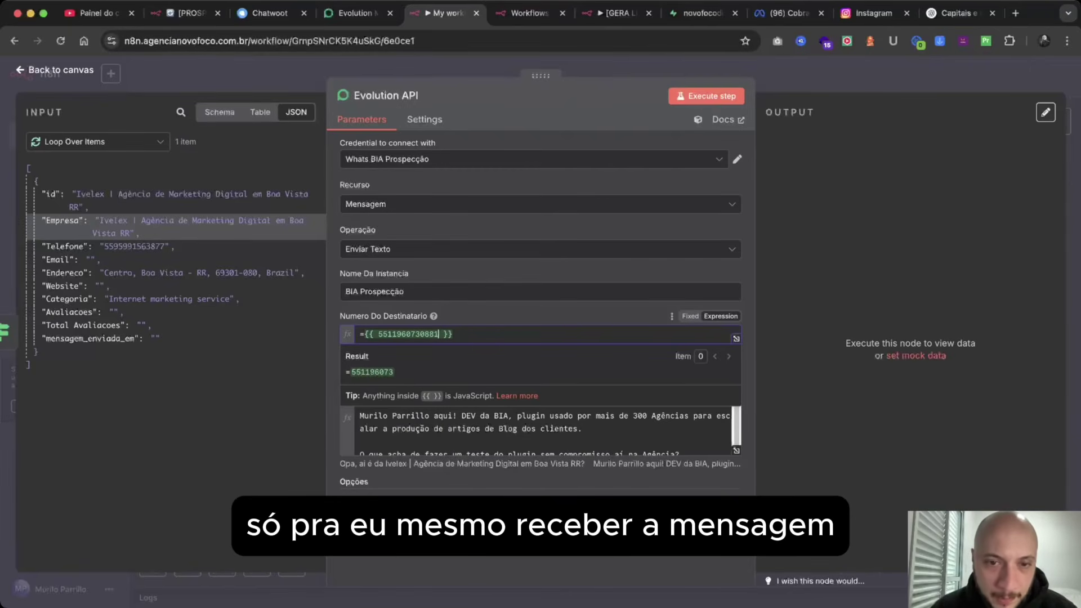
left_click(563, 230)
scroll(540, 418, "down", 1)
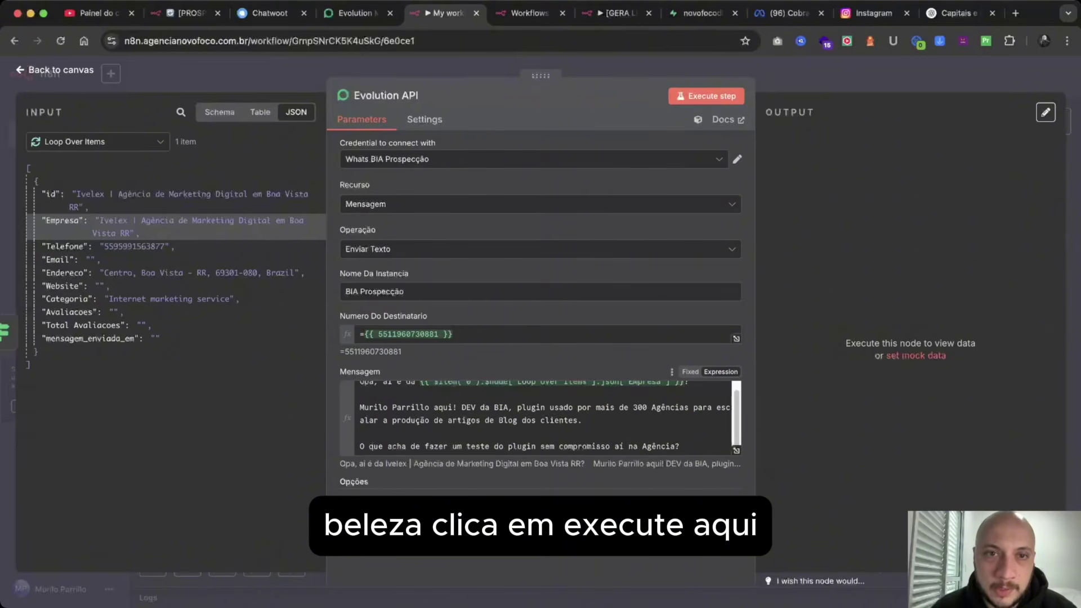
Test-run the Evolution API node, then stop the running workflow execution.
left_click(706, 96)
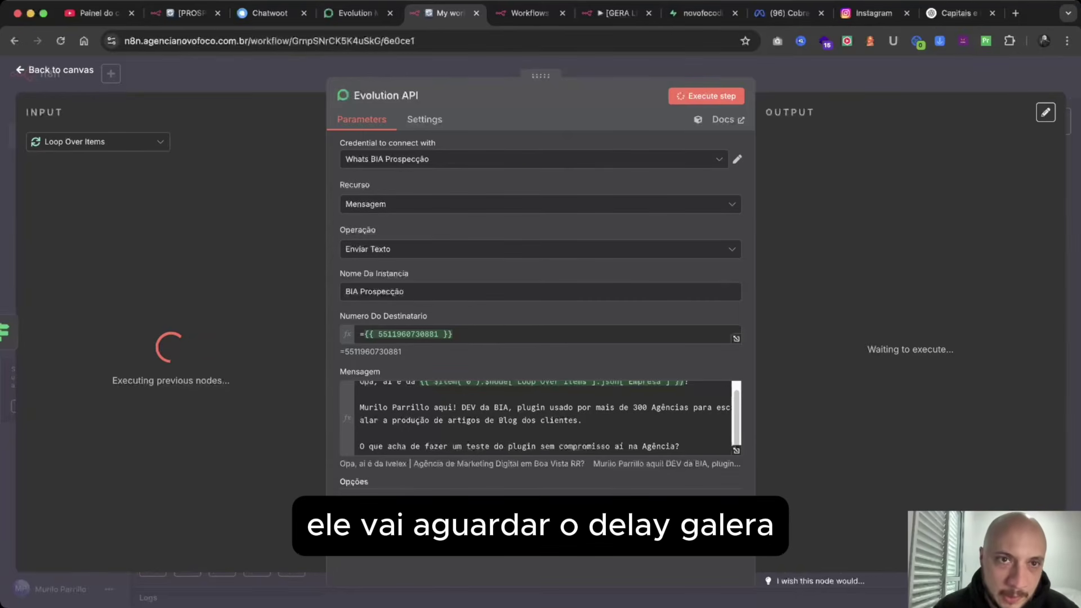
key("Escape")
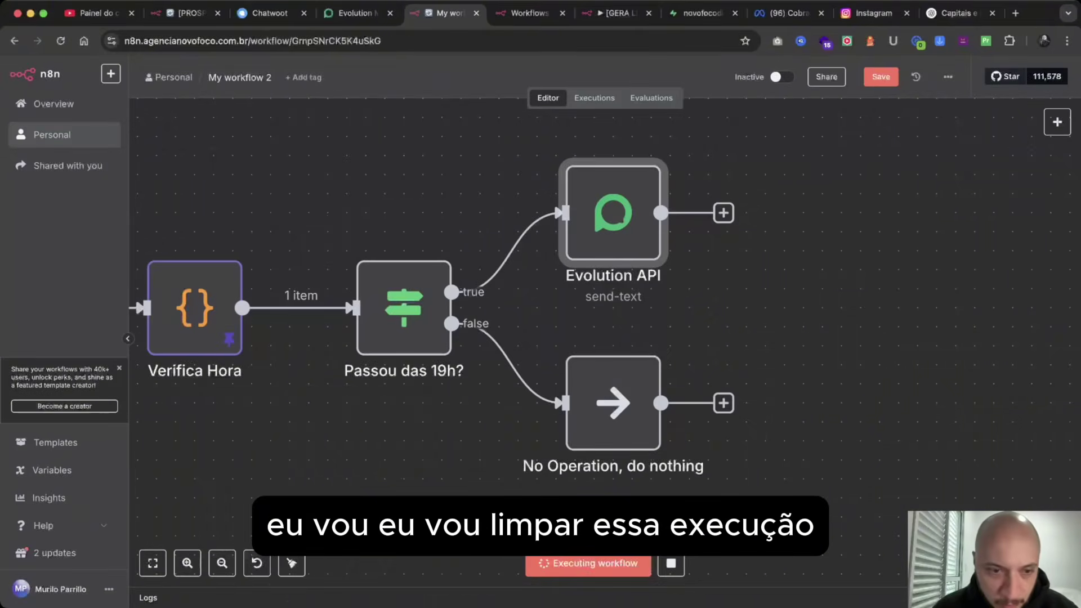
scroll(507, 304, "left", 6)
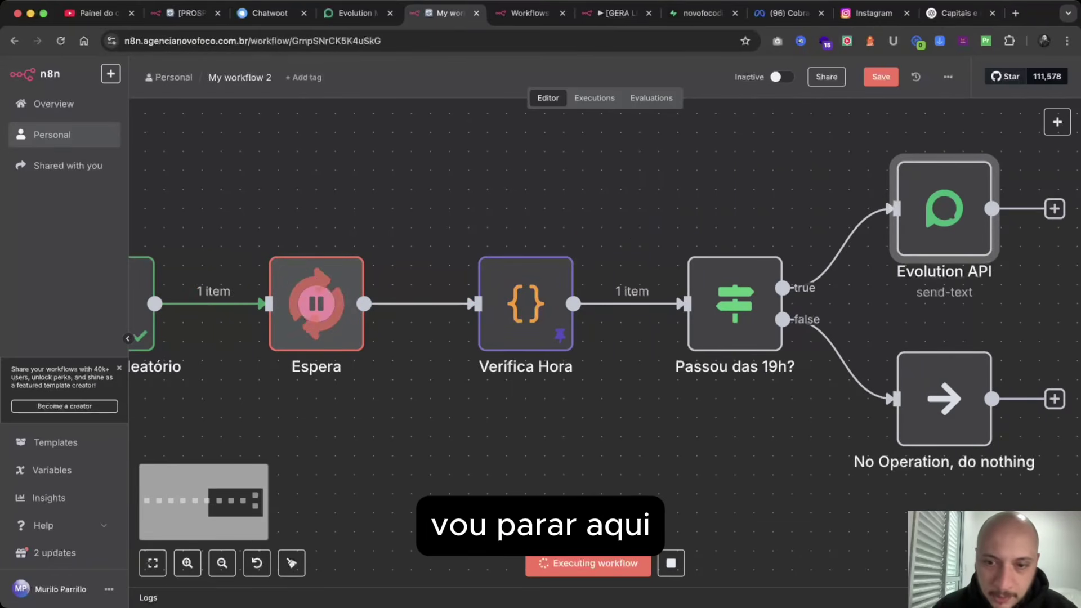
left_click(671, 563)
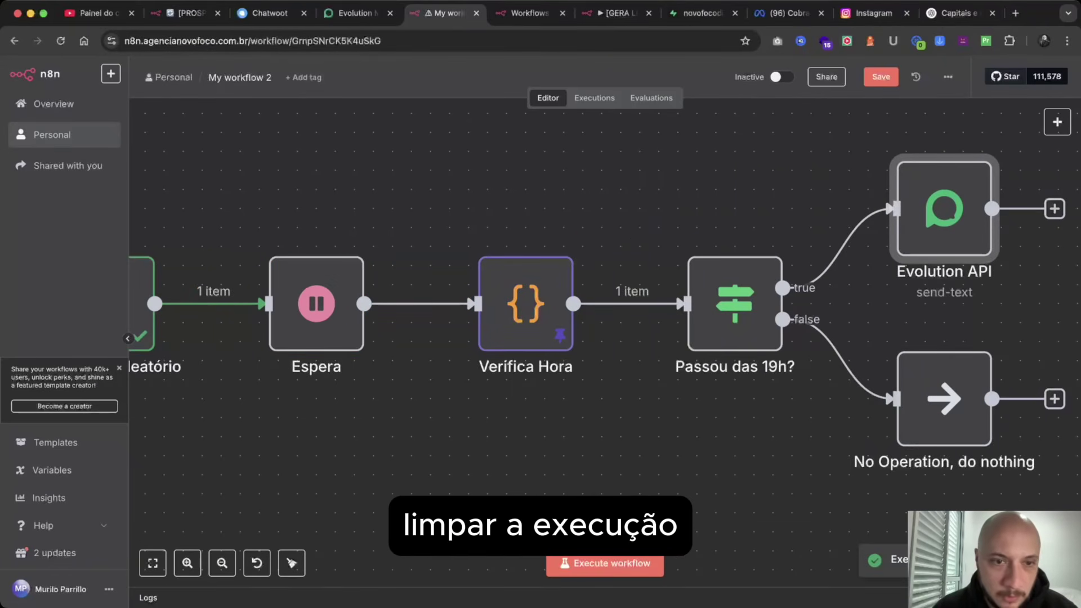
scroll(317, 304, "left", 3)
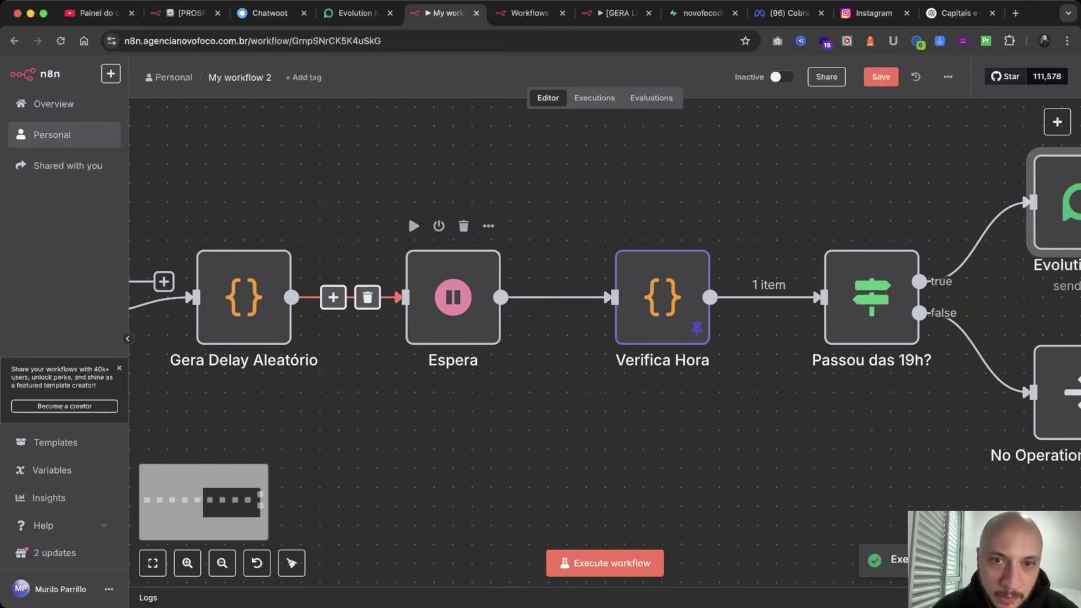
Set the Espera node's Wait Amount to 2.
double_click(453, 297)
left_click(540, 206)
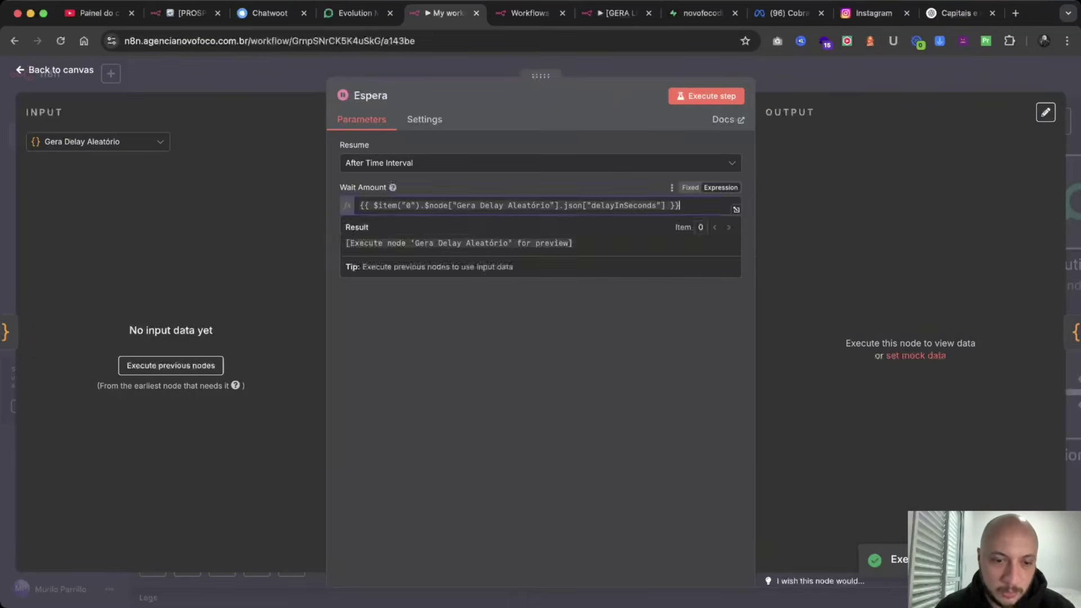
key("super+a")
key("BackSpace")
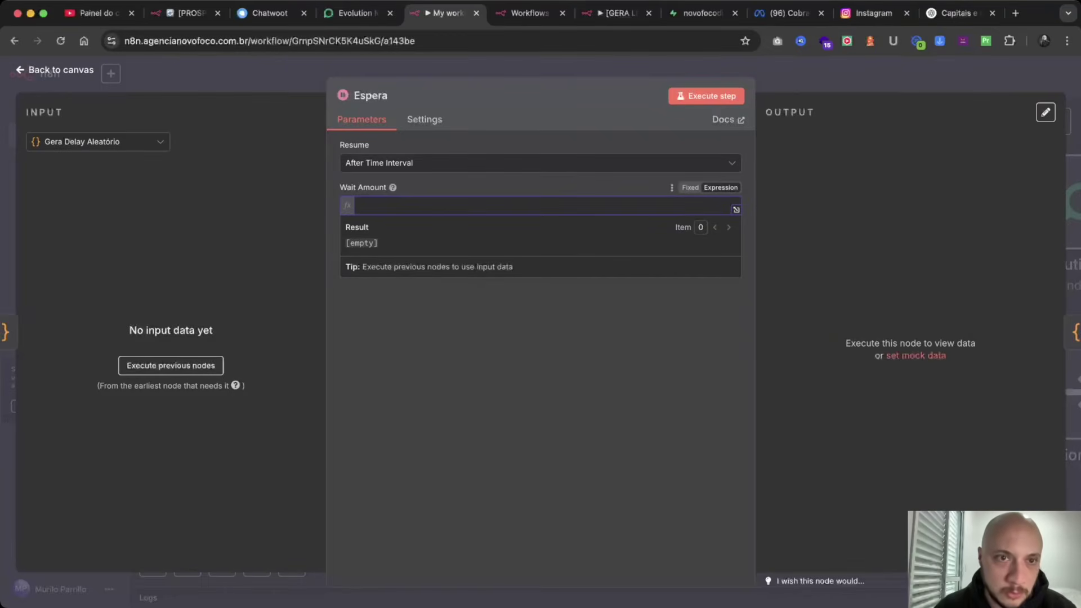
type("2")
left_click(54, 71)
scroll(606, 301, "right", 9)
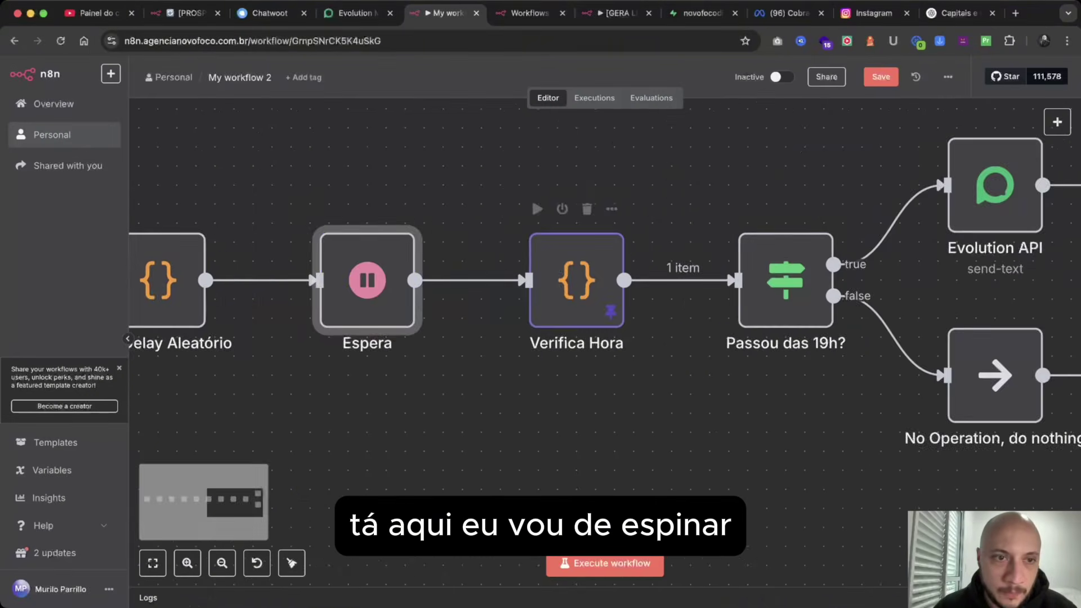
scroll(445, 270, "left", 4)
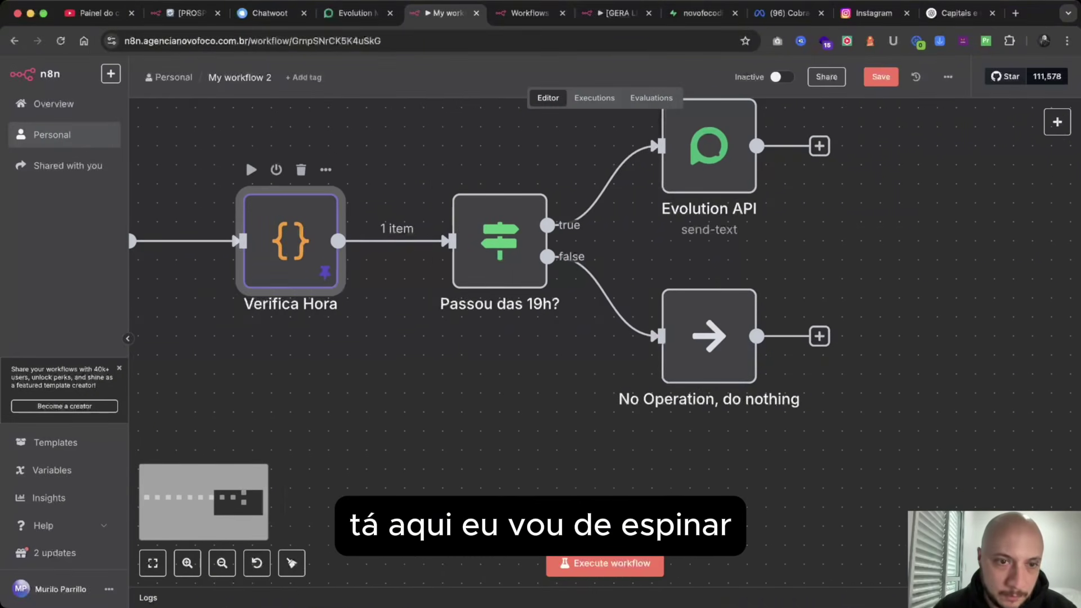
Unpin the Verifica Hora node's data.
right_click(286, 258)
left_click(315, 345)
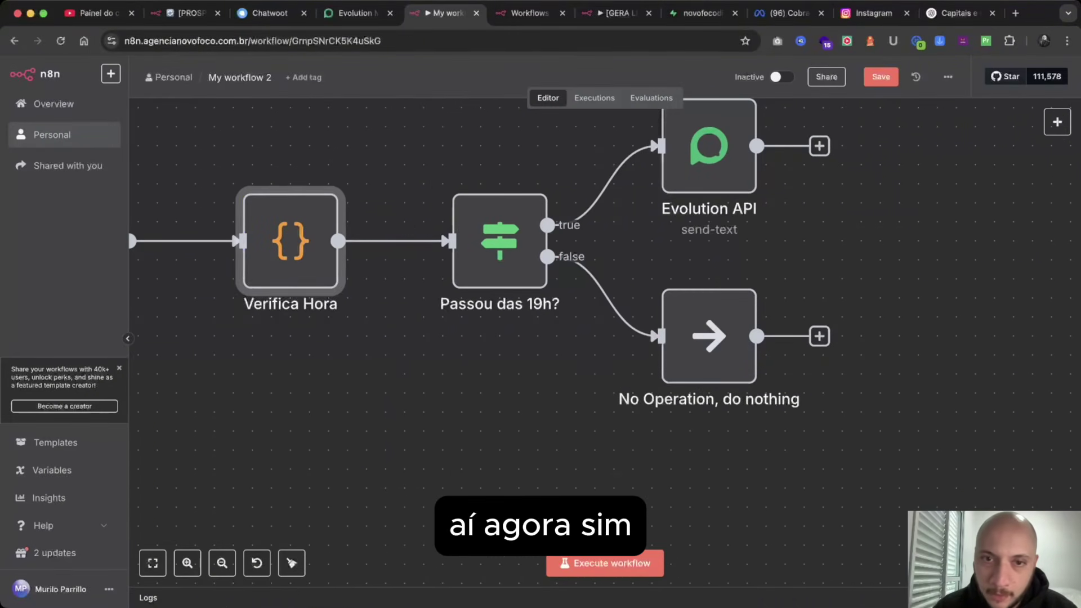
scroll(394, 343, "right", 3)
left_click(558, 209)
Rename the Evolution API node to 'Envia Mensagem' and execute it to send the test message.
double_click(558, 207)
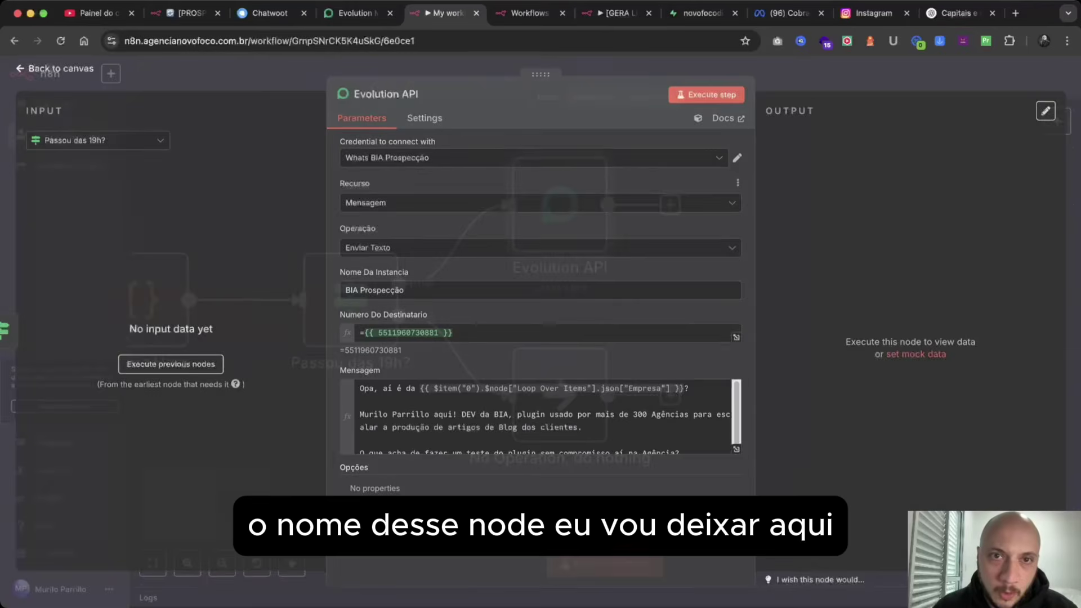
left_click(425, 95)
key("super+a")
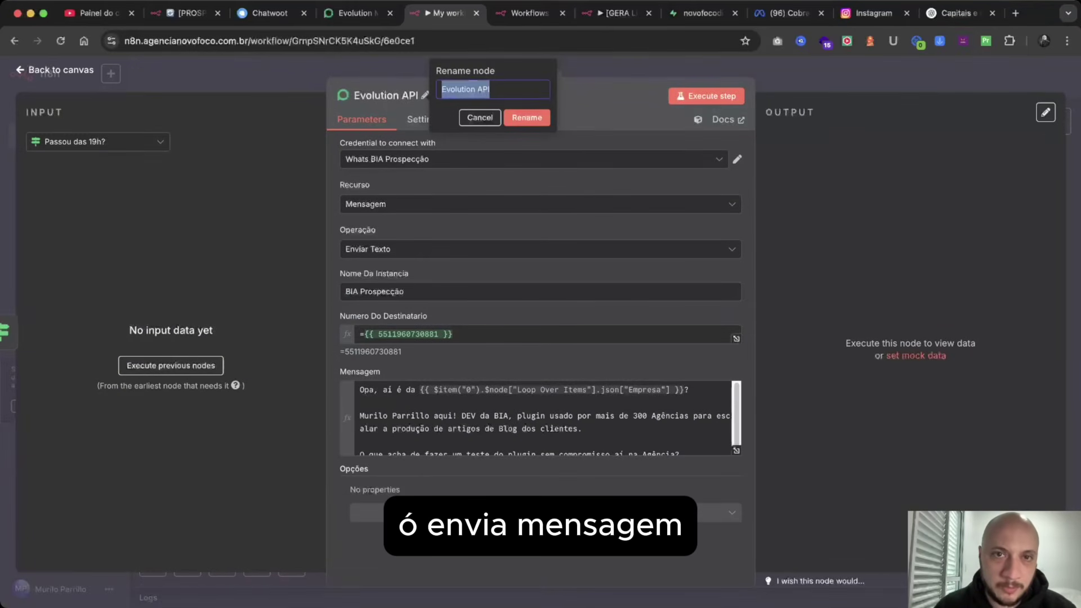
type("Envia Mensagem")
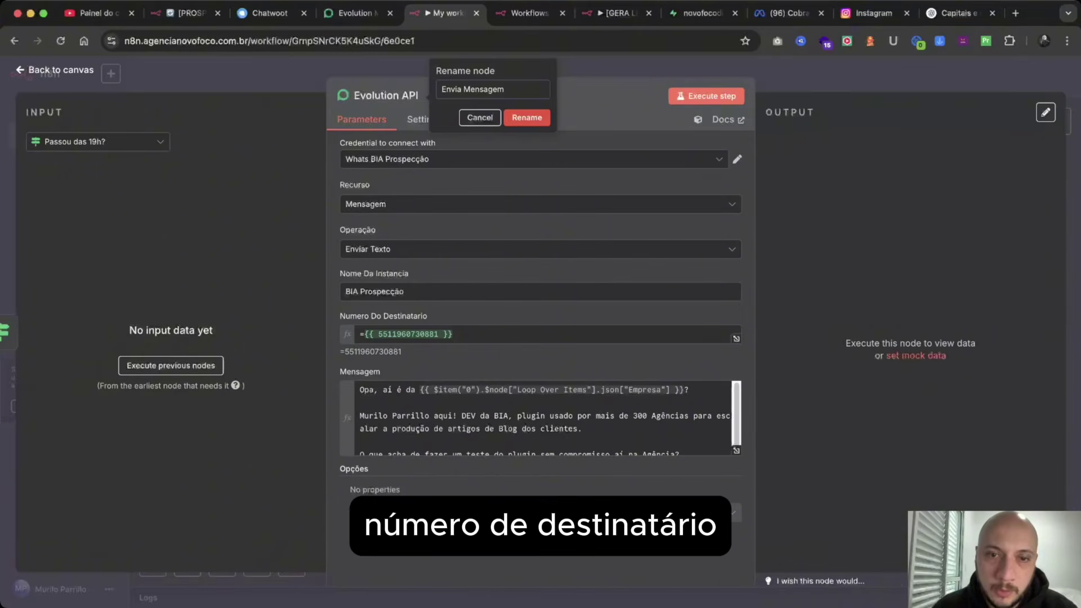
key("Return")
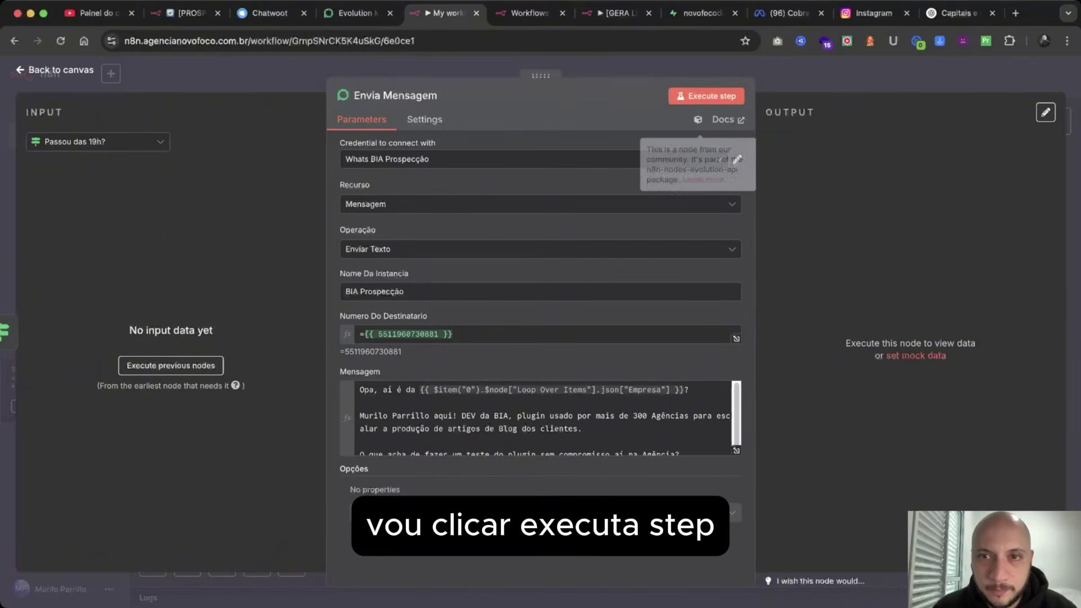
left_click(706, 96)
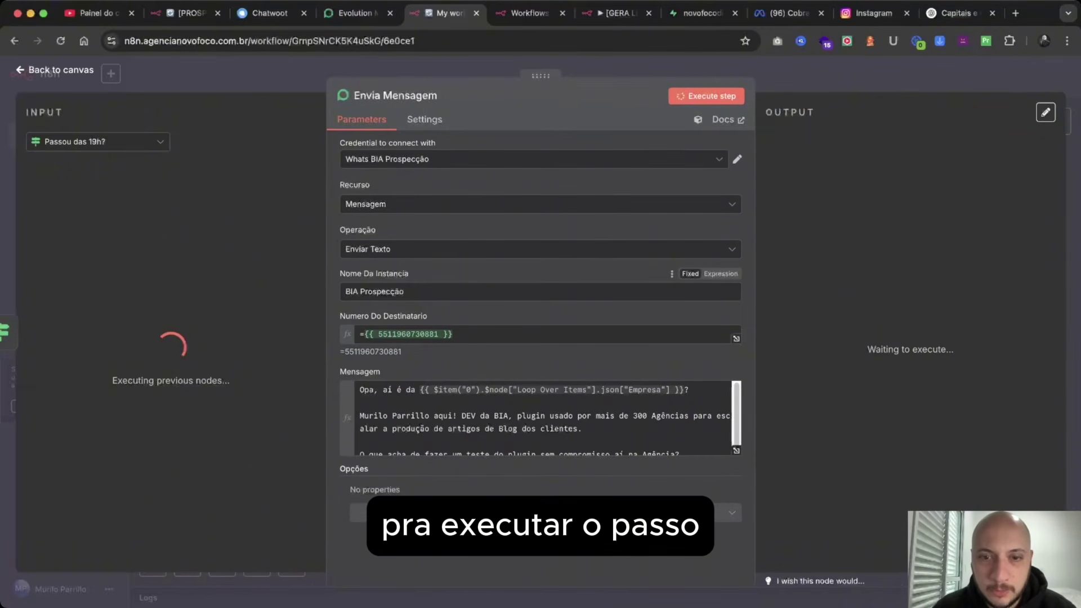
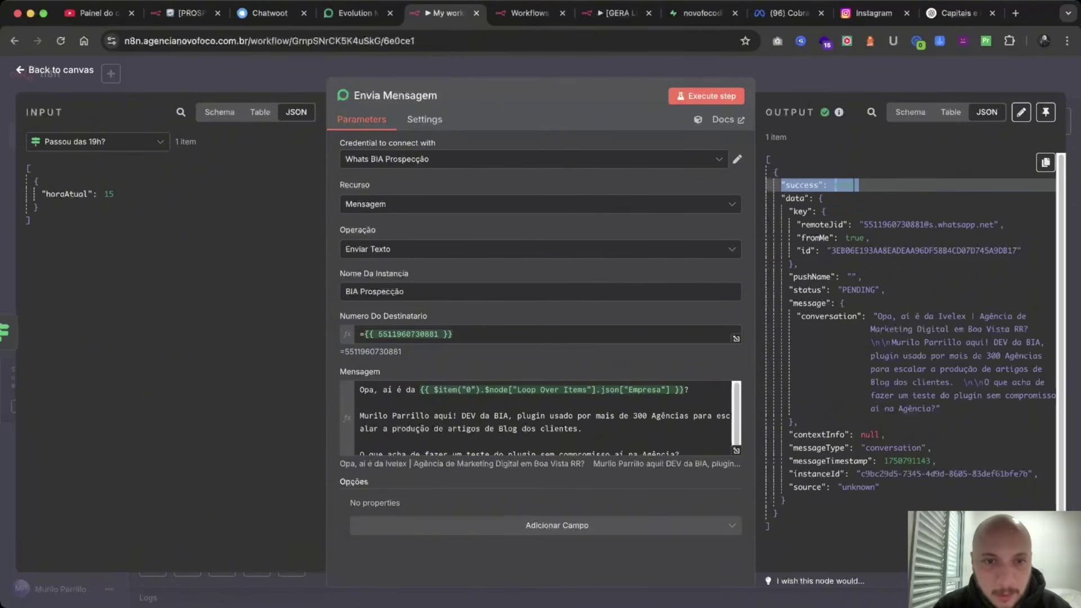
Check the recipient number expression and the sent message in the output, then return to the canvas.
left_click(453, 333)
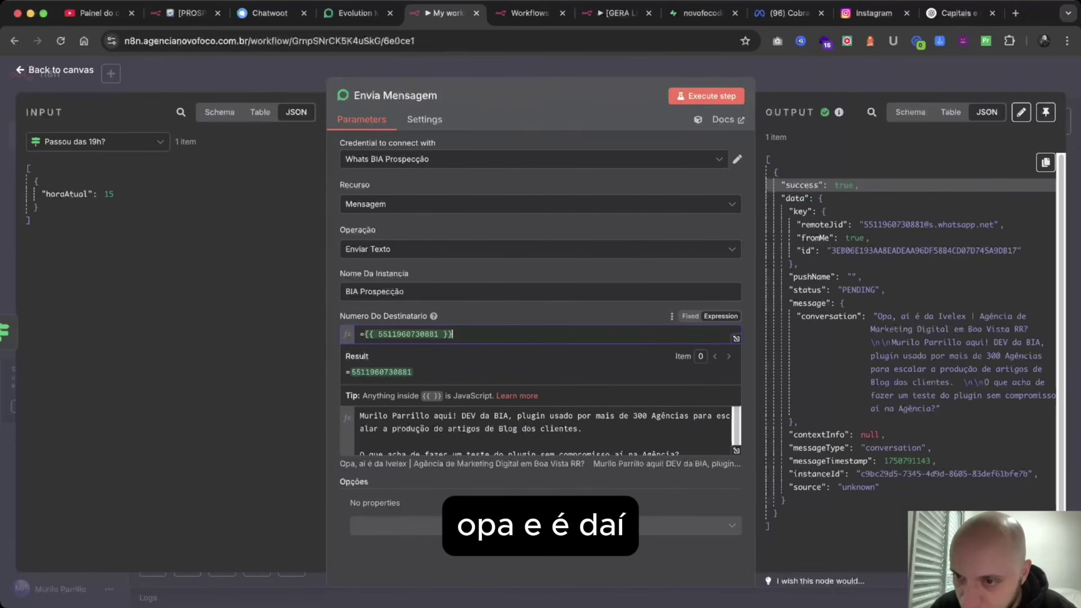
left_click_drag(876, 316, 998, 382)
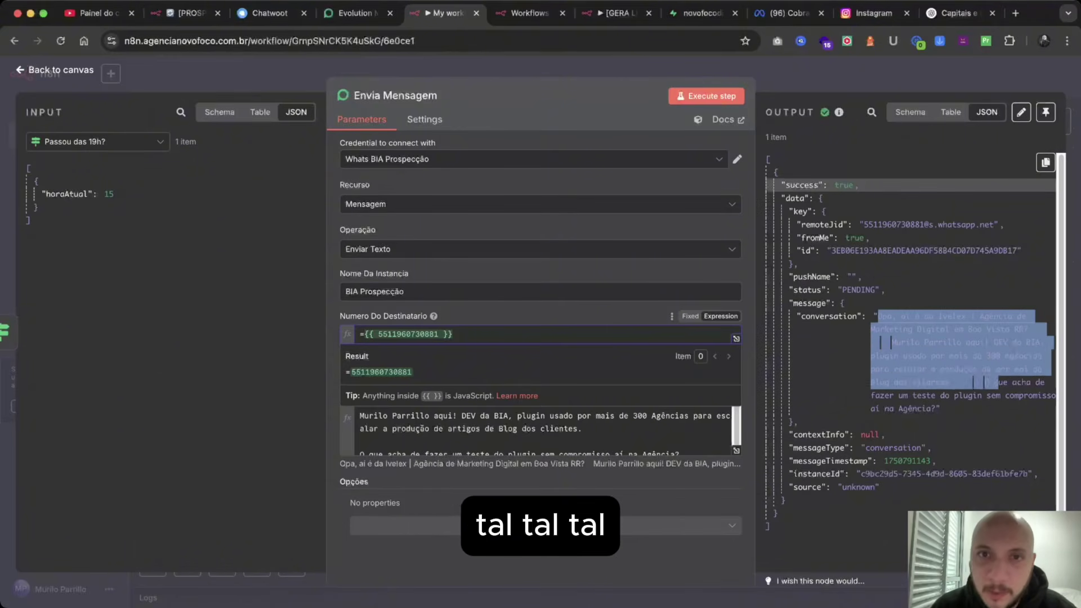
key("Escape")
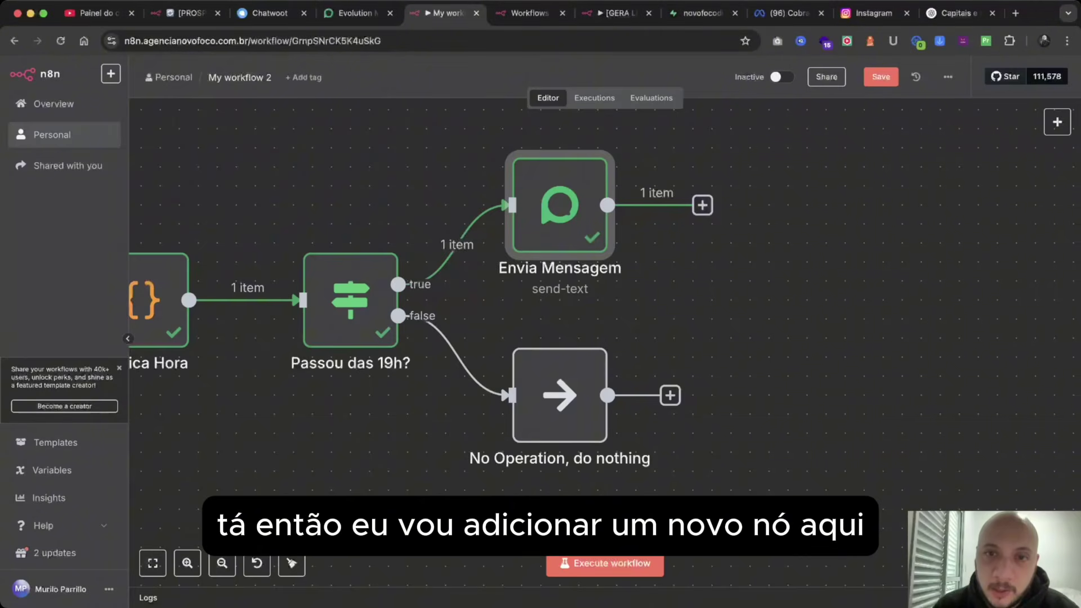
Add a Code node after Envia Mensagem, replace its default code with the prepared snippet, and execute it.
scroll(421, 311, "right", 1)
scroll(632, 212, "right", 1)
left_click(632, 212)
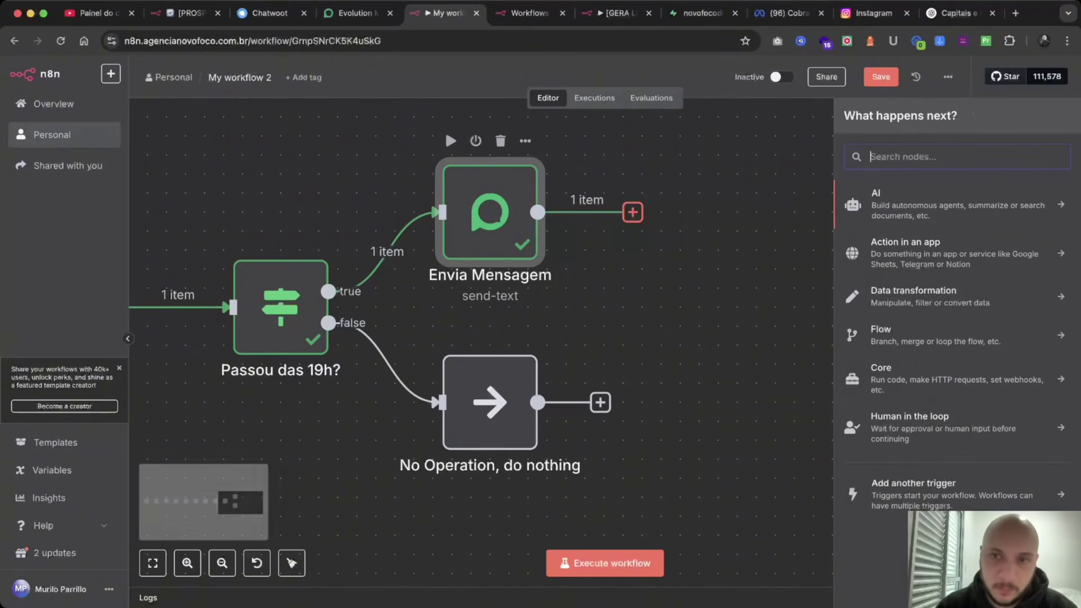
type("c")
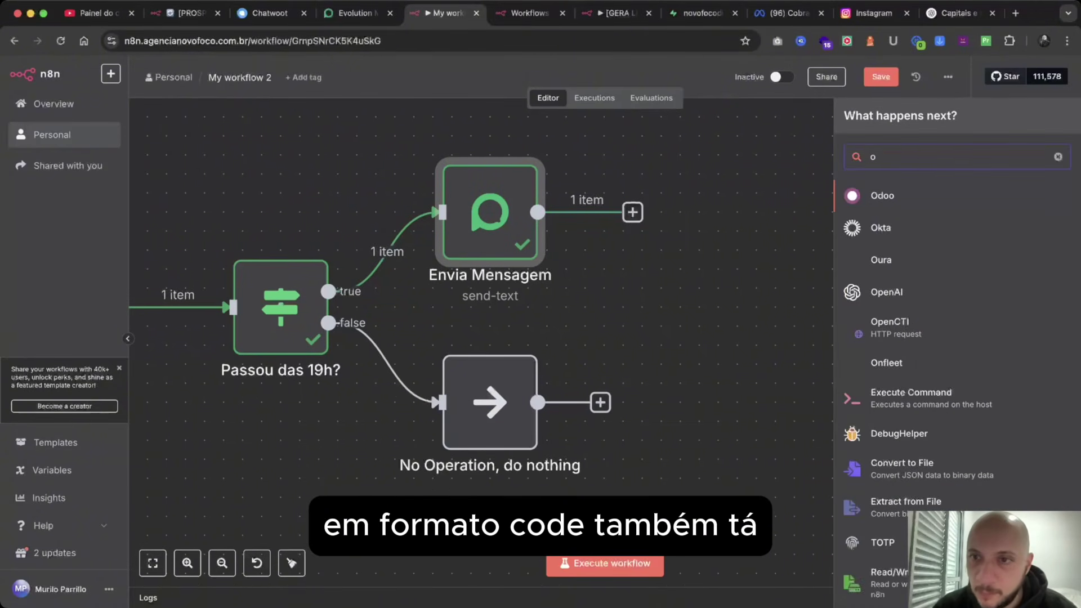
type("ode")
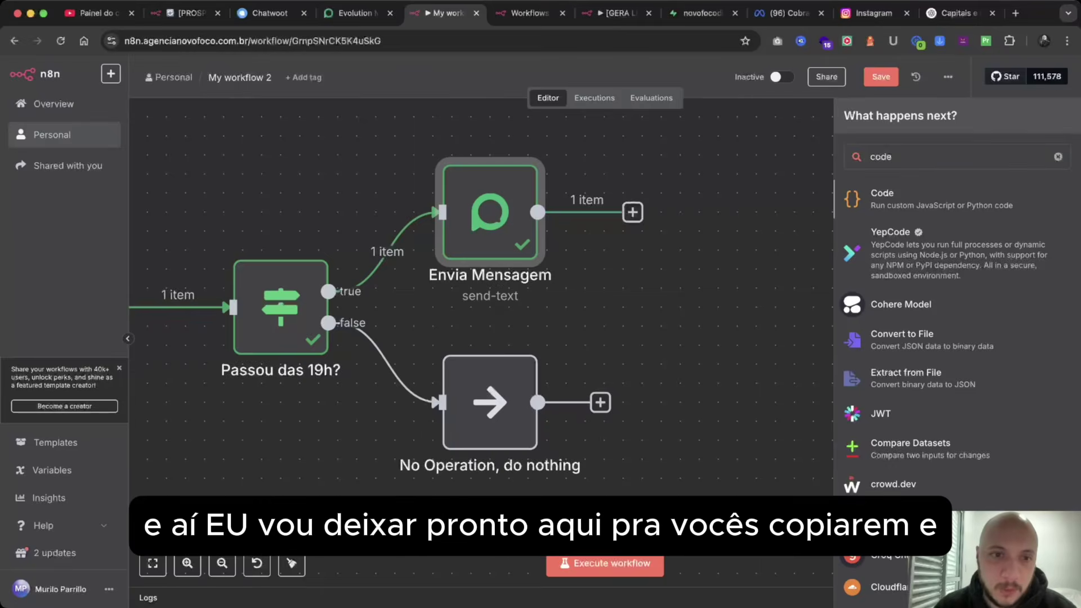
key("Return")
key("super+a")
key("BackSpace")
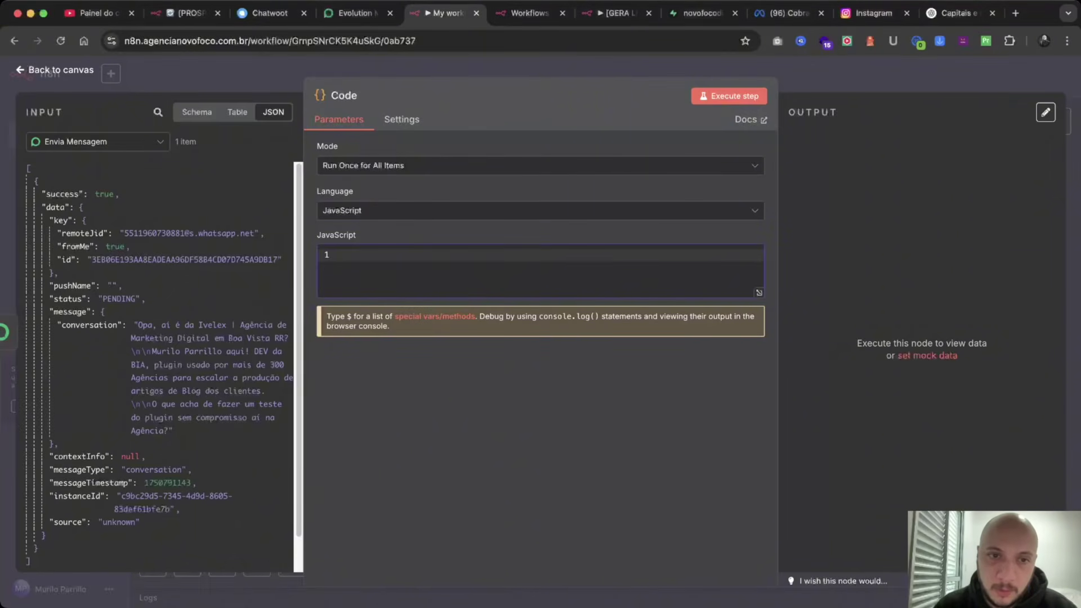
type("return items.map(item => ({   json: {     ...item.json,     mensagem_enviada_em: new Date().toISOString(),     sucesso_envio: !item.json.error   } }));")
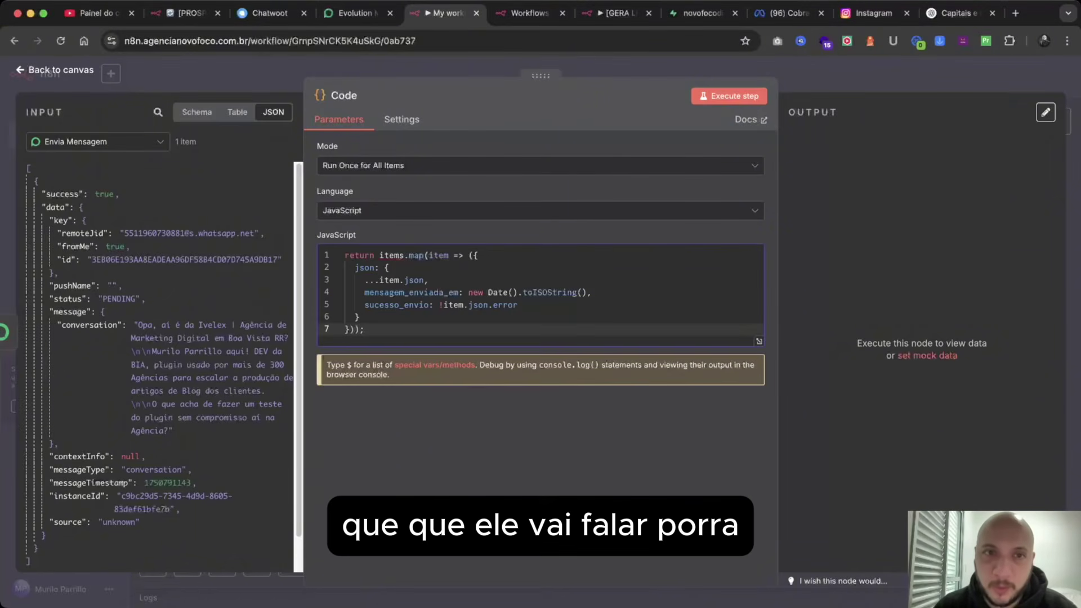
left_click(729, 97)
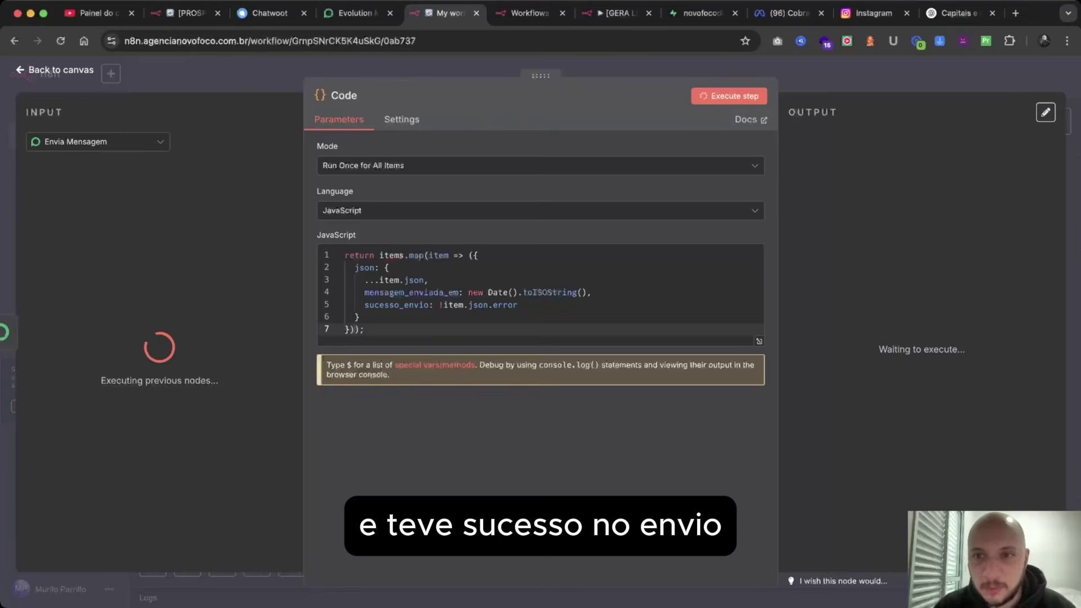
Rename the Code node to 'registra mensagem enviada'.
left_click(354, 95)
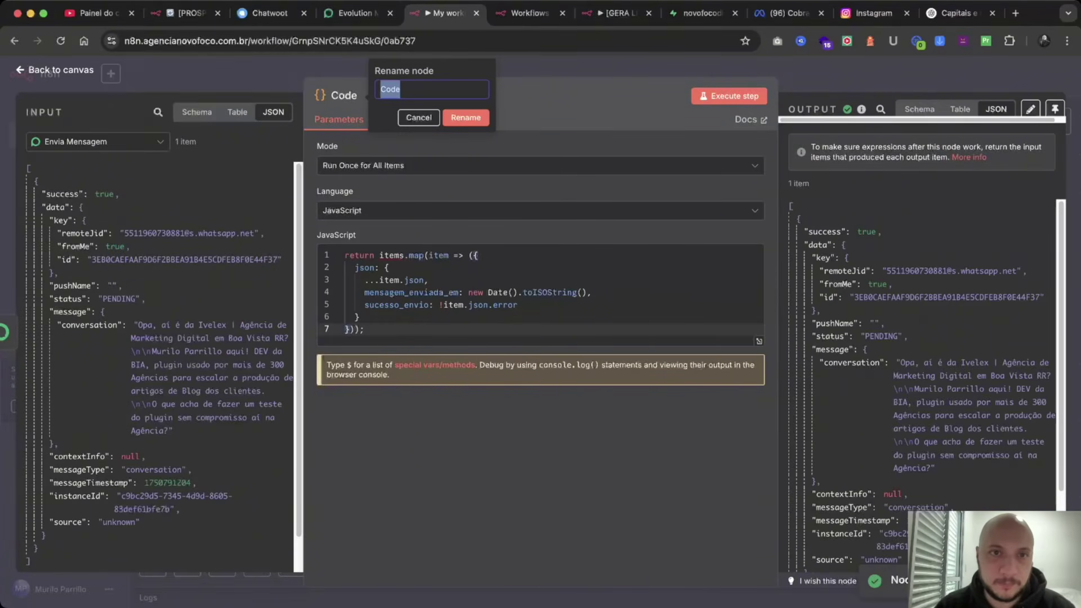
type("Re")
key("BackSpace")
key("BackSpace")
type("e")
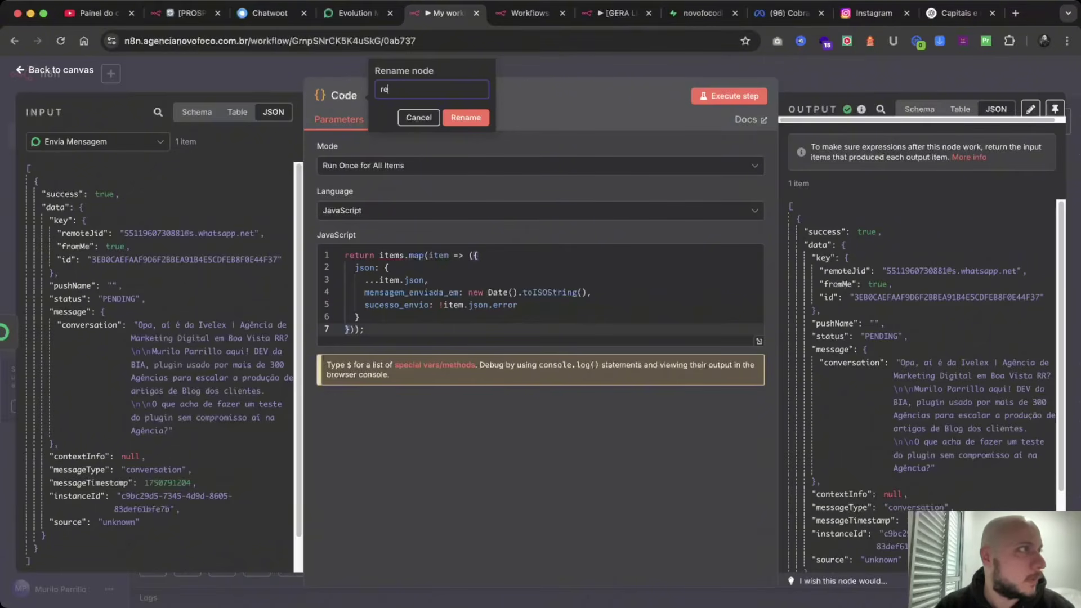
type("gistra mensagem")
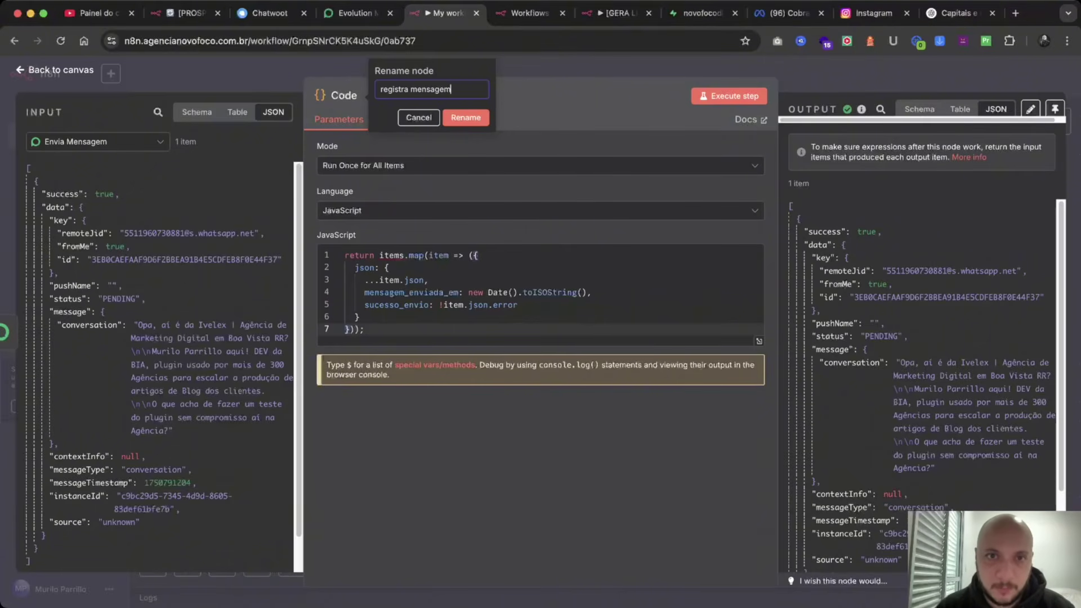
type(" enviada")
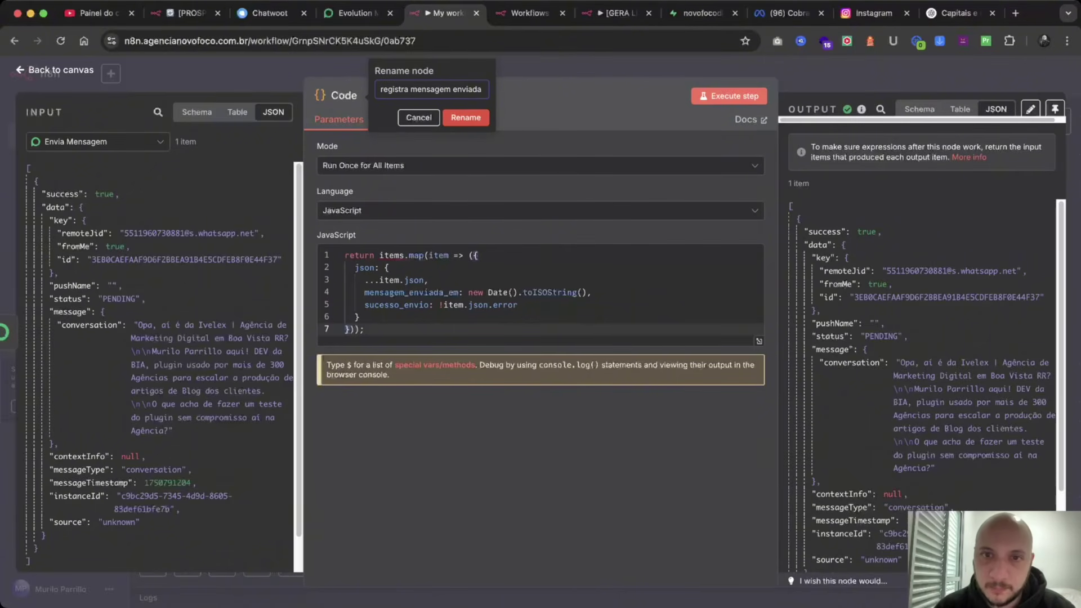
key("Return")
key("Escape")
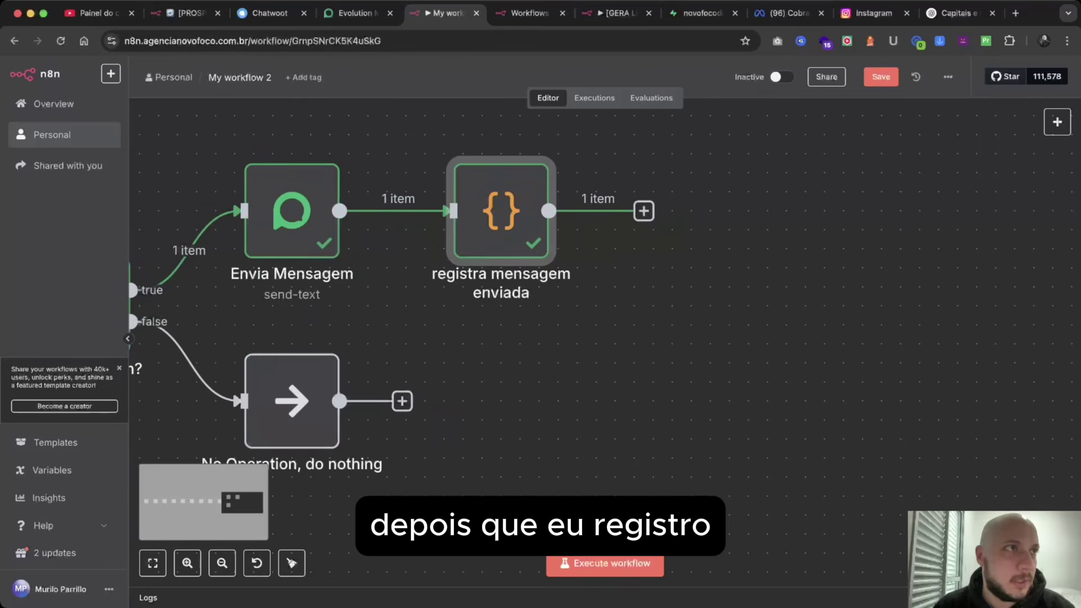
Add an If node after the 'registra mensagem enviada' node.
scroll(506, 310, "right", 3)
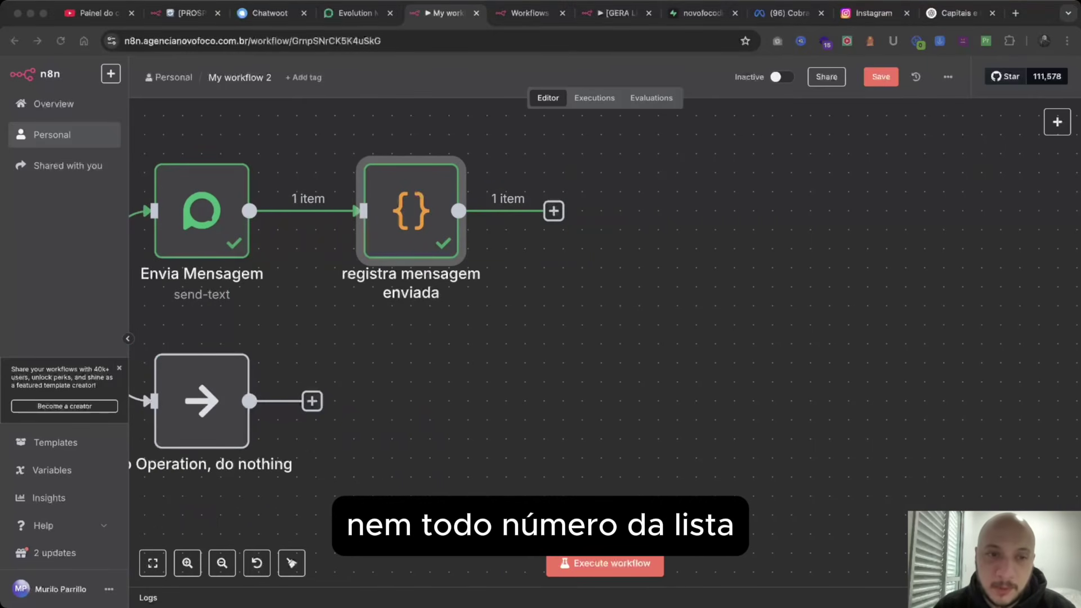
scroll(563, 338, "left", 15)
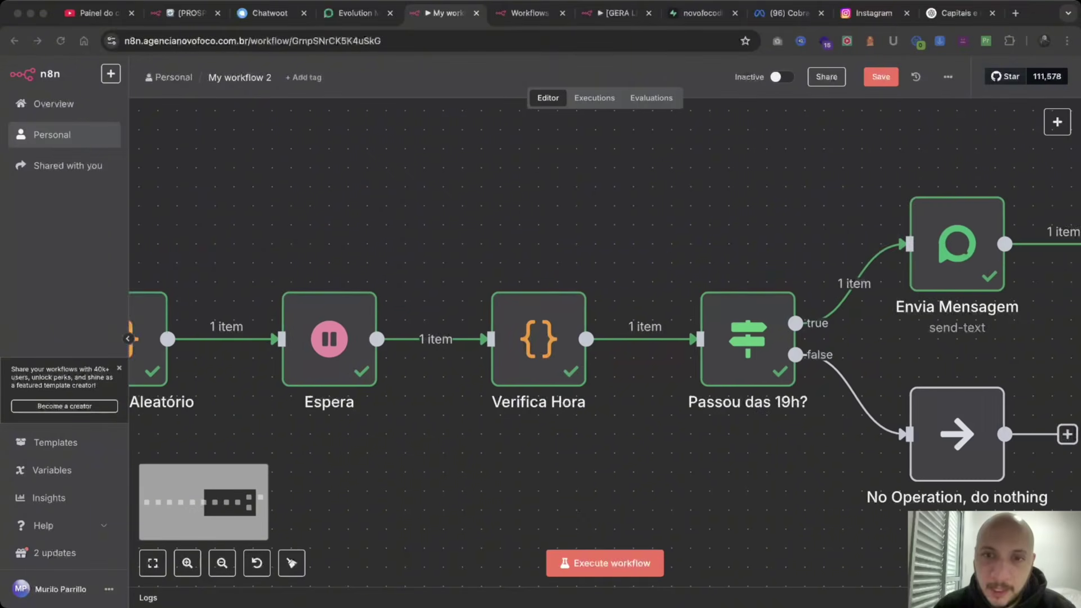
scroll(562, 337, "right", 10)
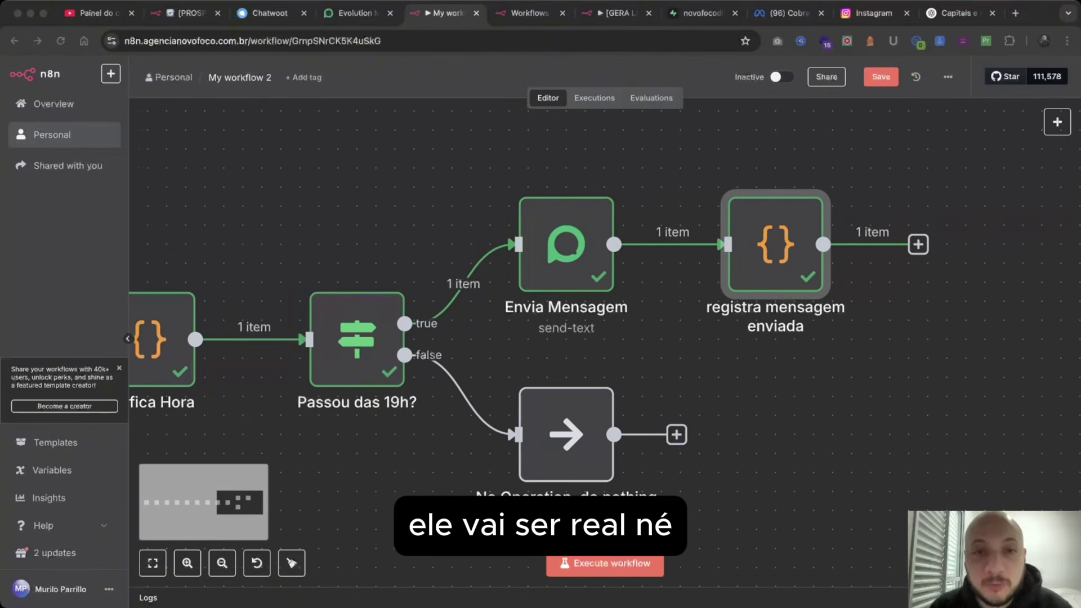
scroll(506, 338, "right", 5)
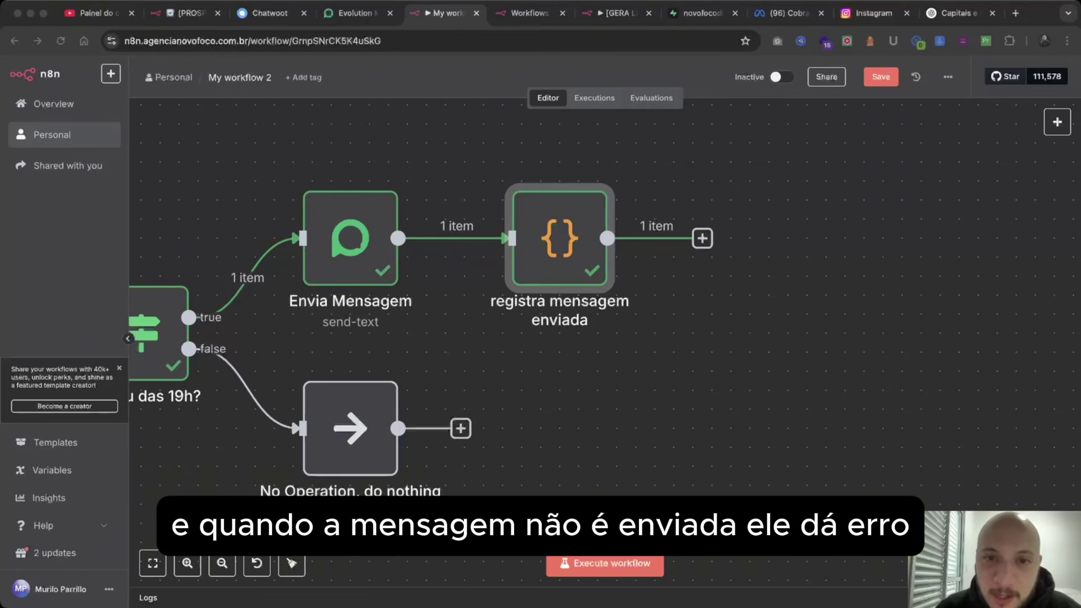
scroll(422, 337, "right", 2)
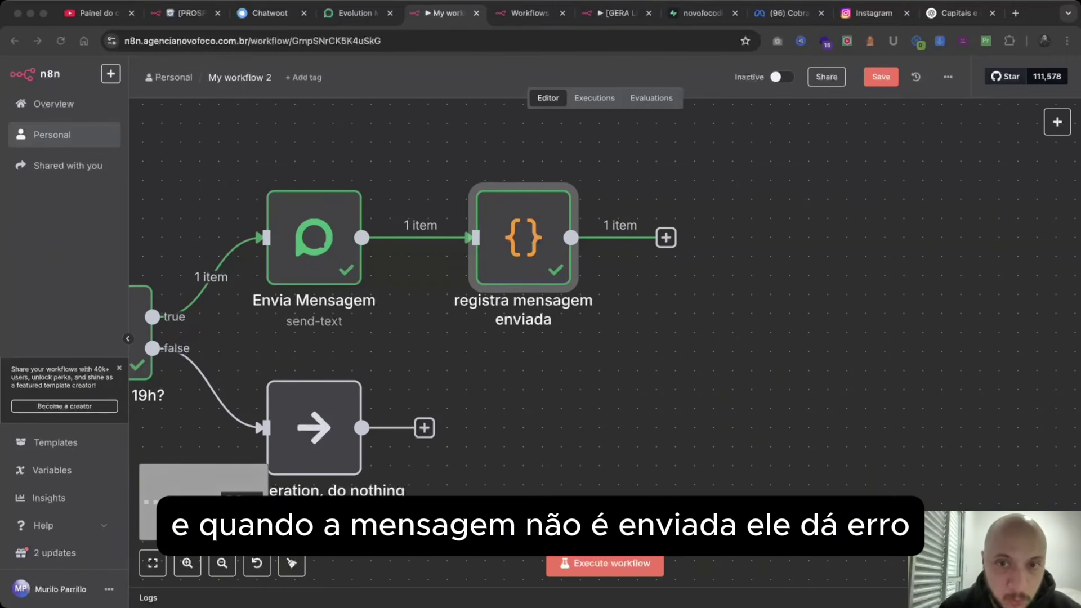
left_click(666, 238)
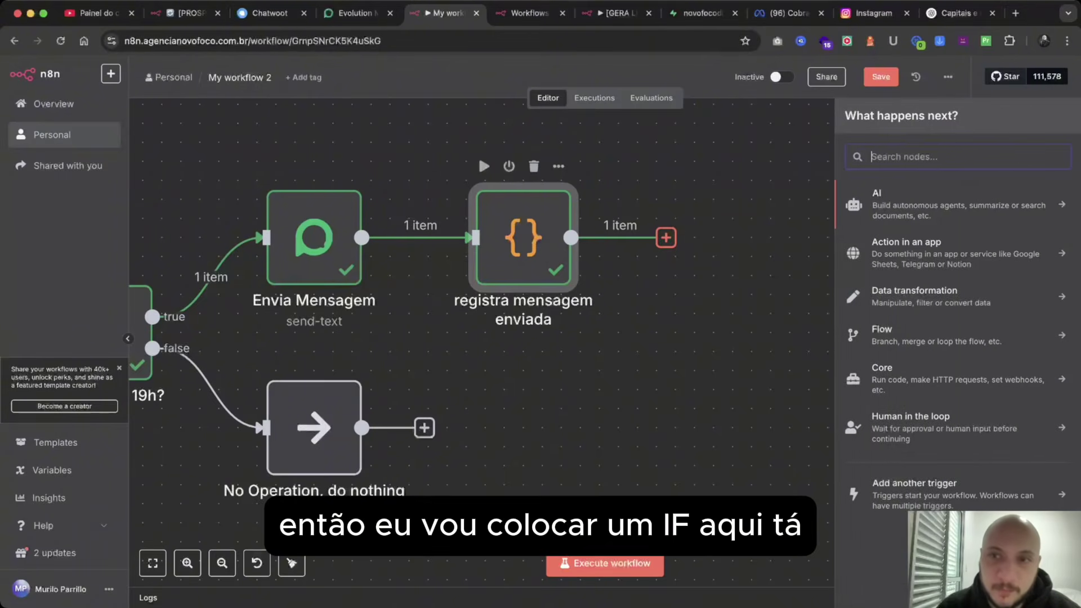
type("if")
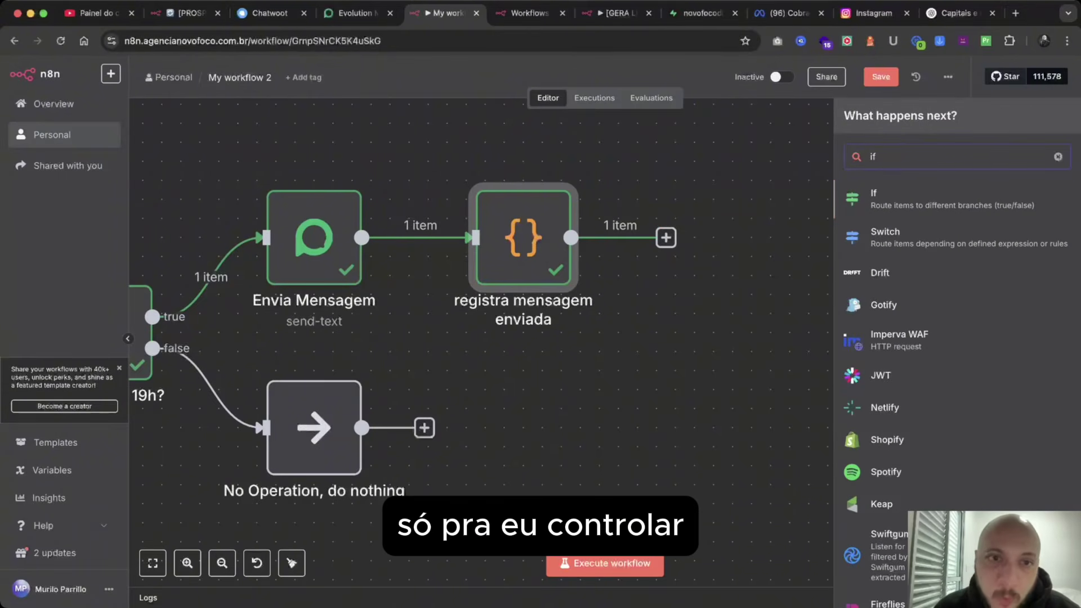
key("Return")
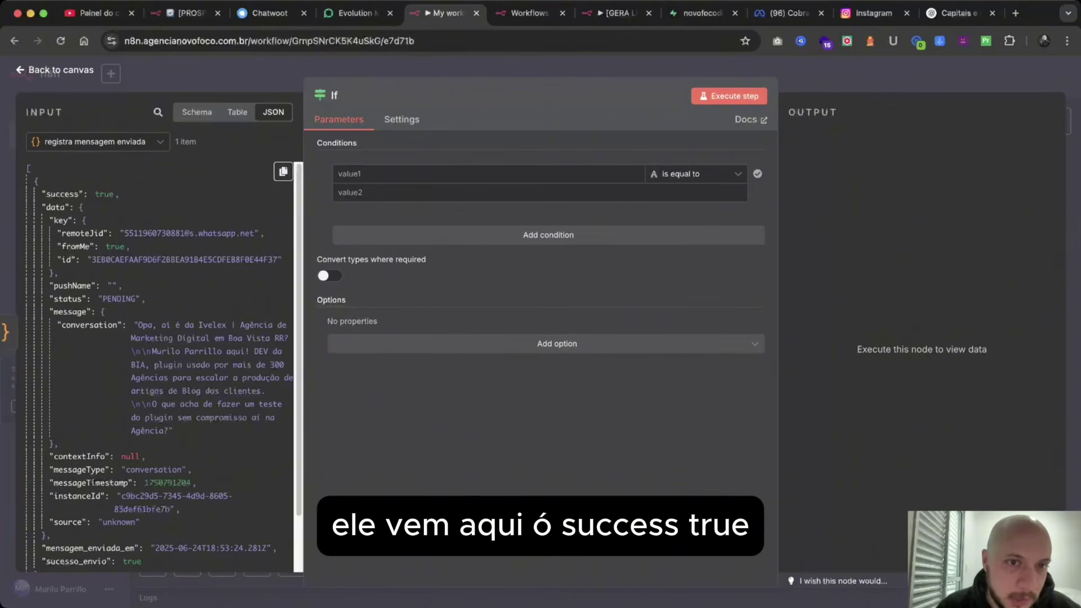
Set the If condition to the expression {{ !$json.error }} with Boolean 'is true'.
left_click(484, 173)
type("{{ !$json.error")
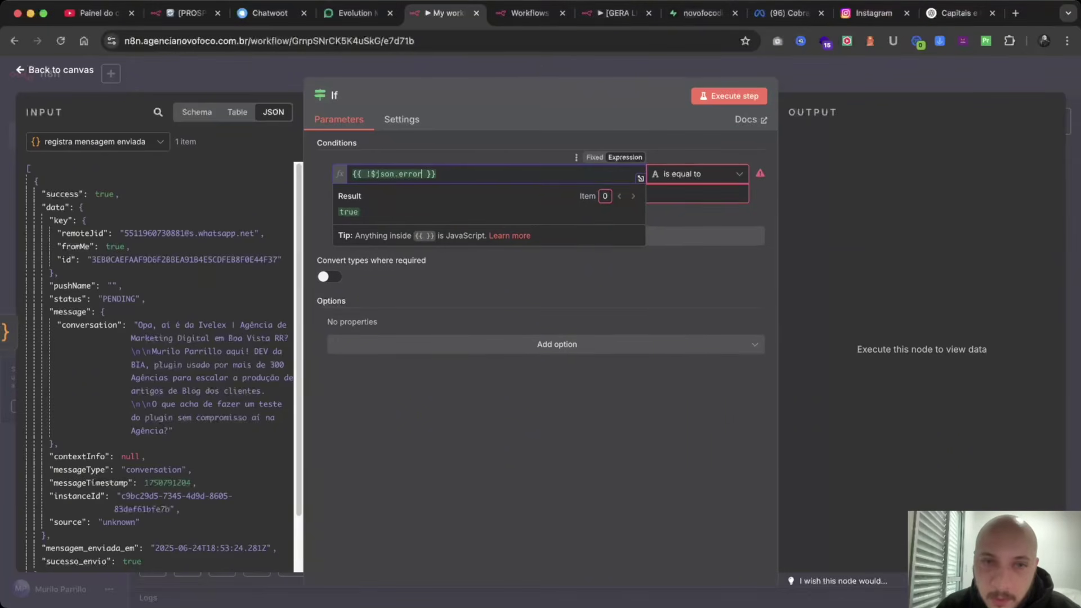
left_click(698, 174)
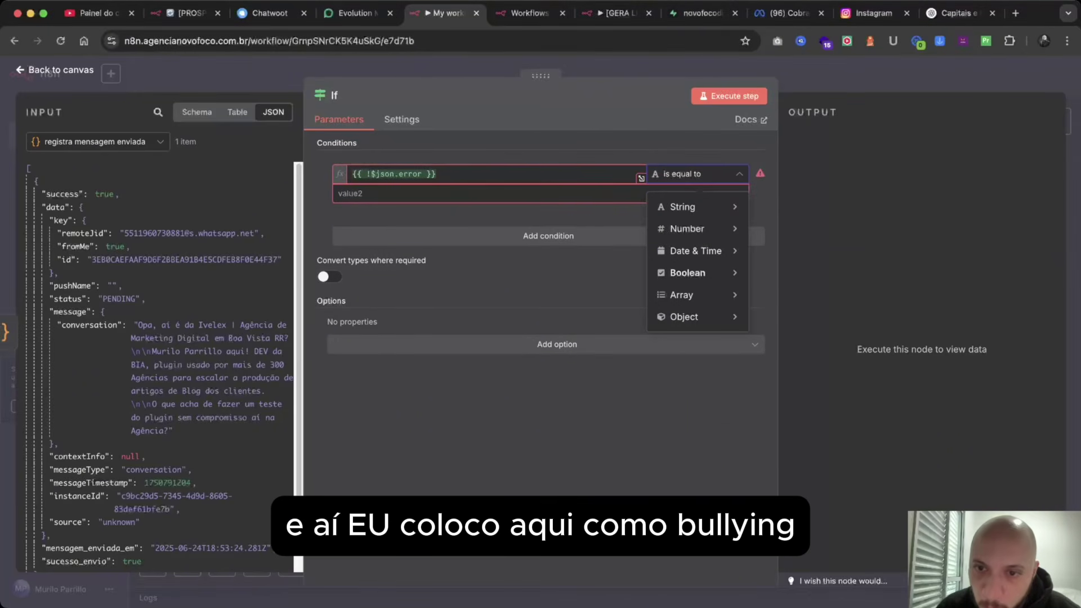
mouse_move(688, 273)
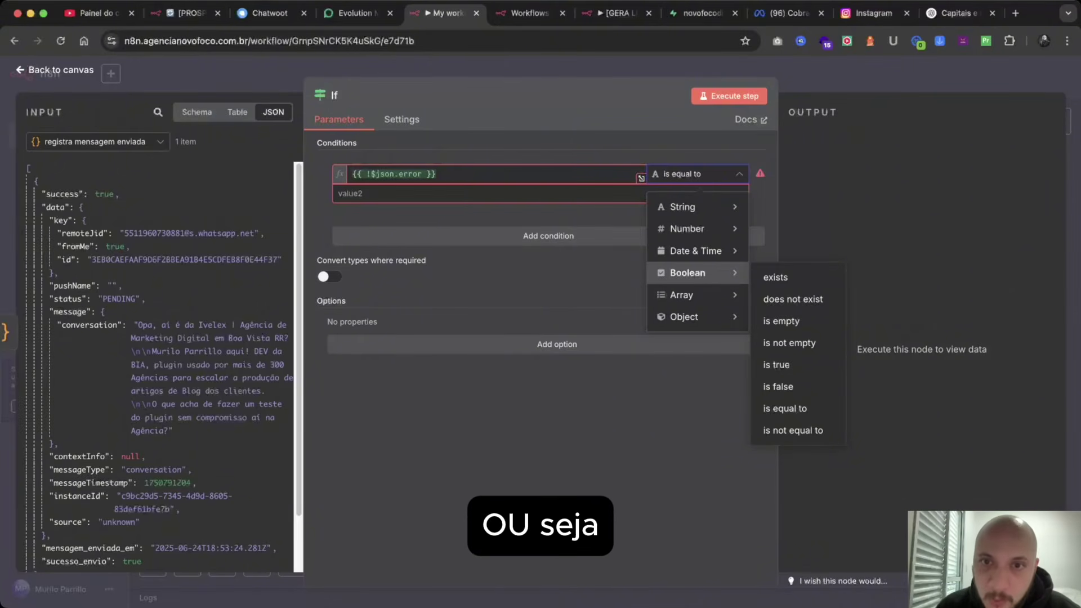
left_click(776, 365)
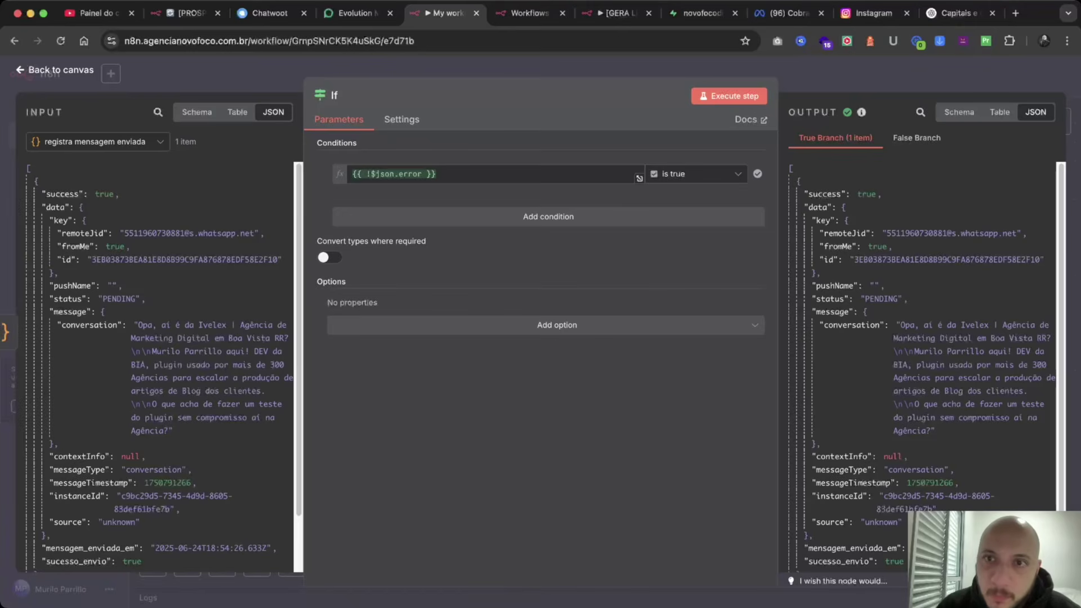
key("Escape")
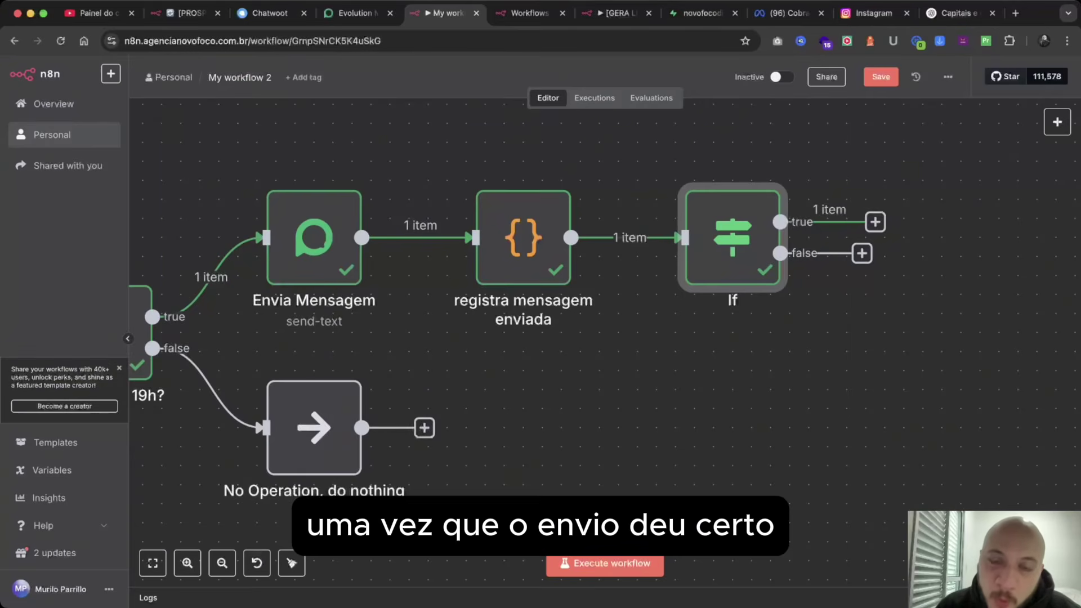
Add a Supabase 'Get a row' node on the If node's true branch.
scroll(808, 258, "right", 5)
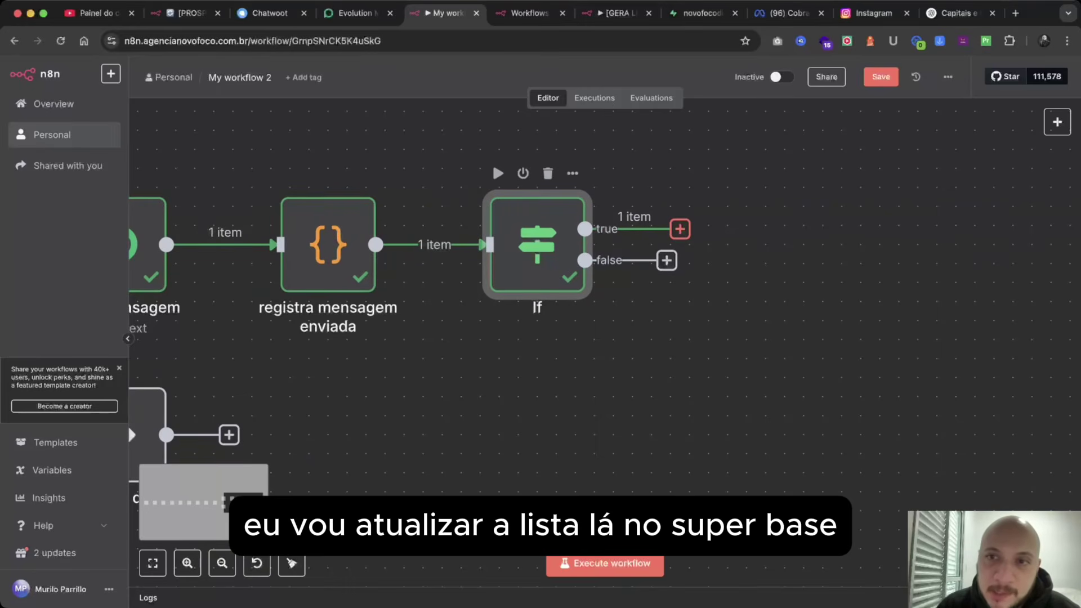
left_click(680, 229)
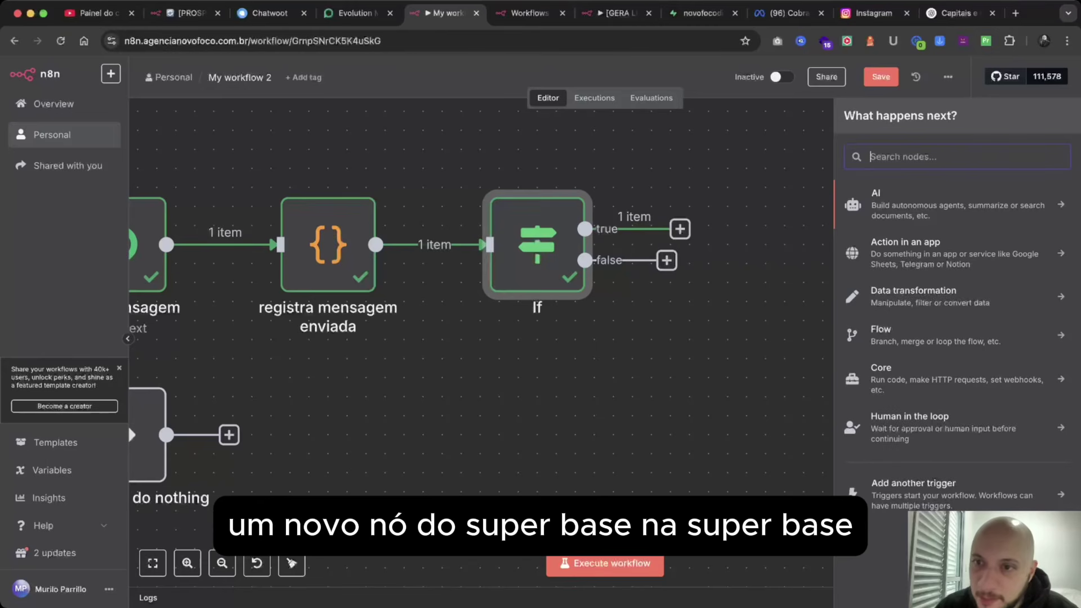
type("supab")
key("Return")
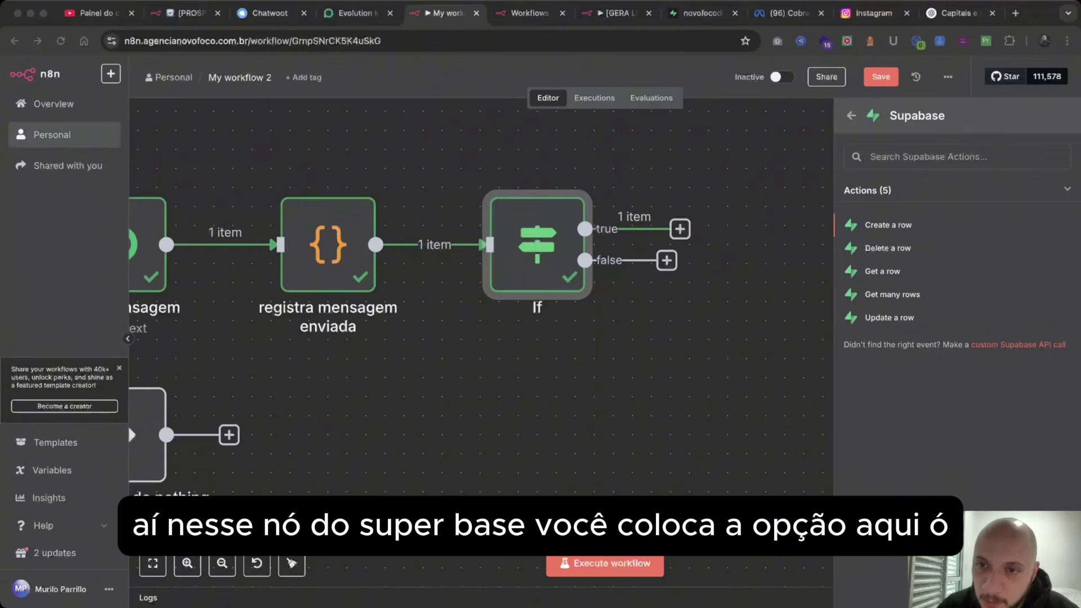
left_click(882, 271)
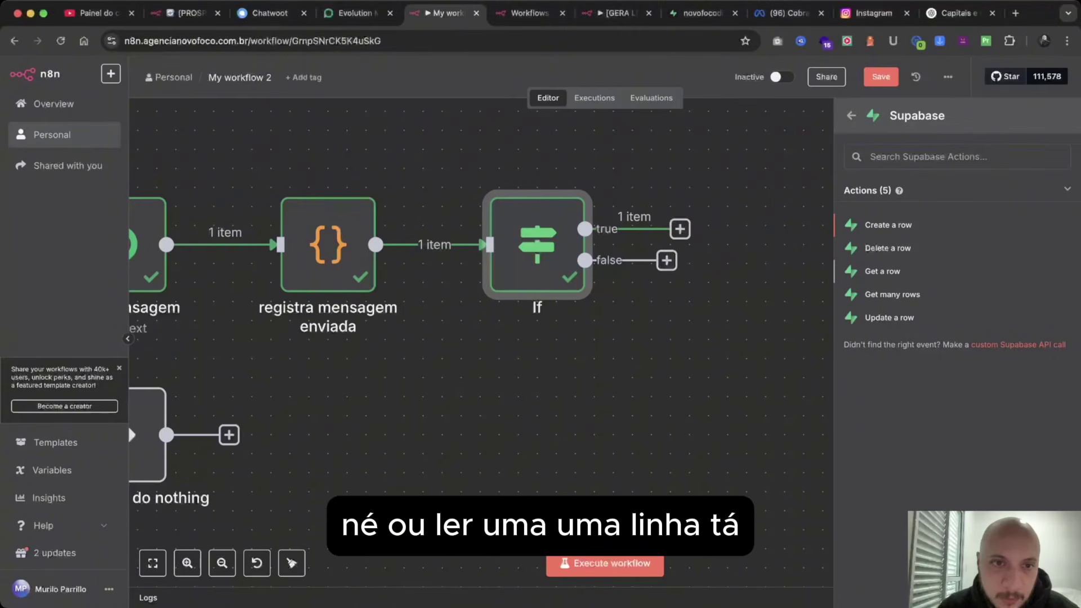
left_click(882, 271)
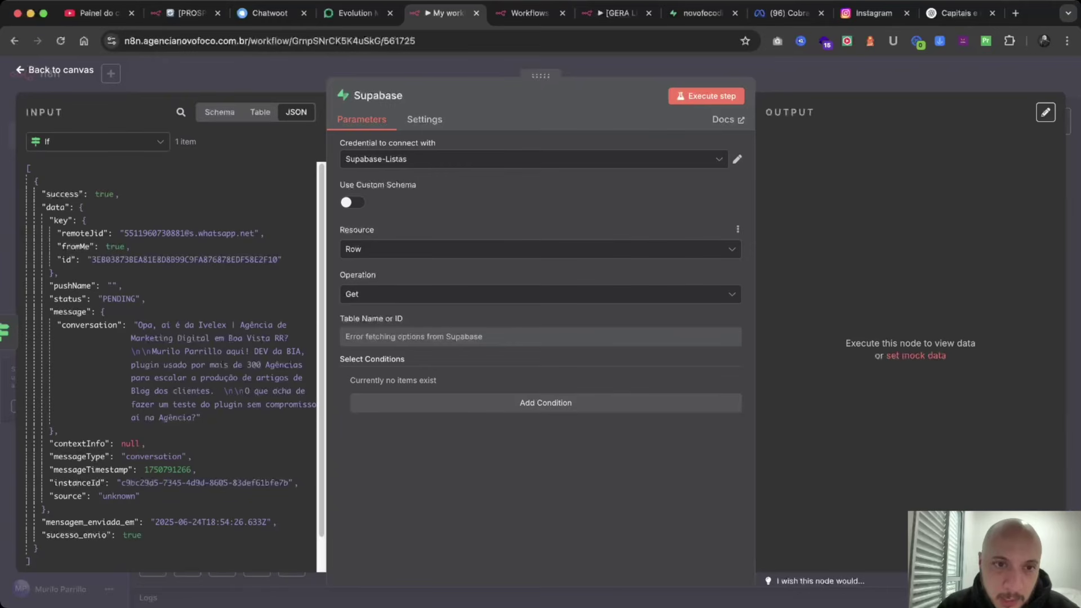
Change the Supabase node's operation from Get to Update.
left_click(540, 294)
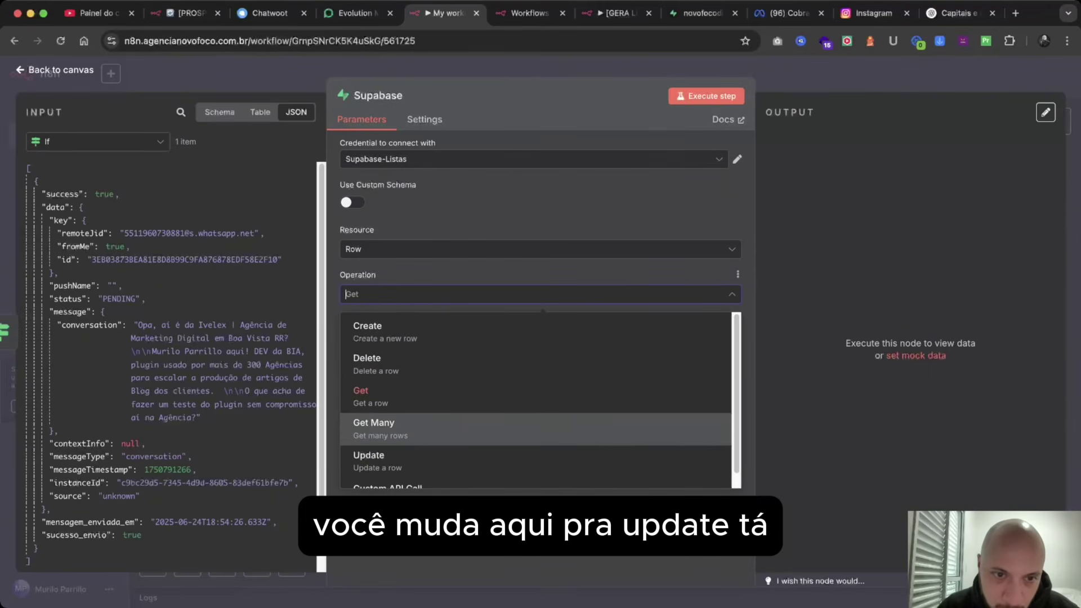
scroll(394, 394, "down", 1)
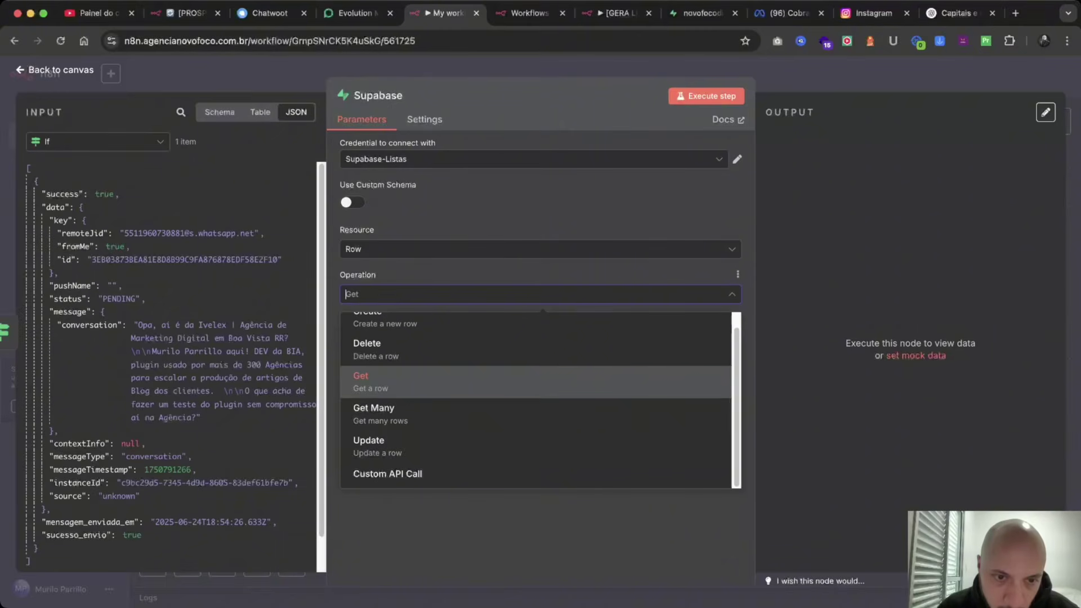
left_click(394, 445)
scroll(540, 360, "down", 1)
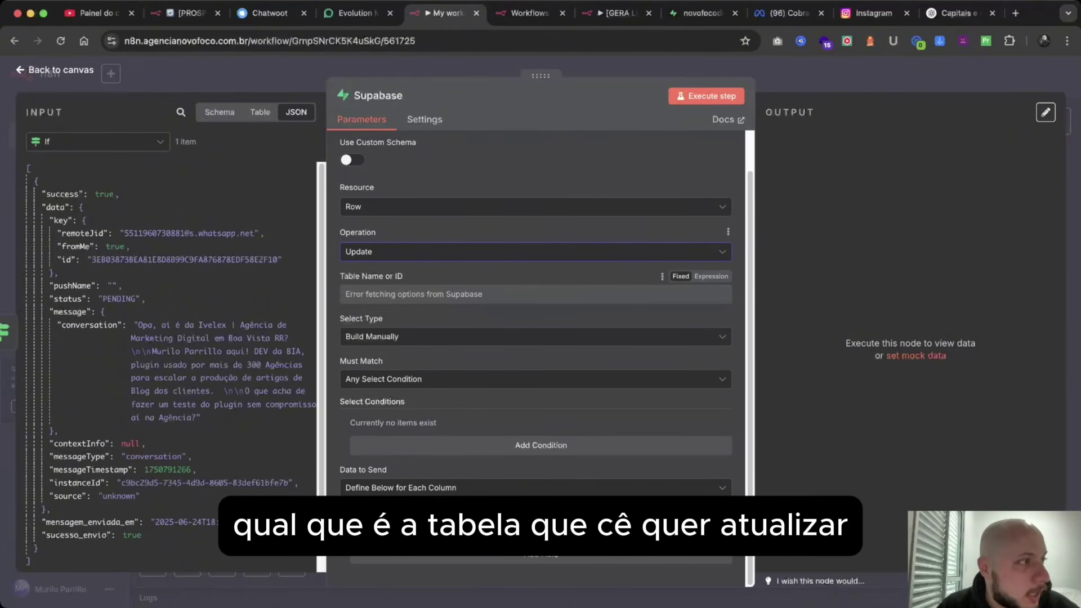
scroll(703, 315, "up", 1)
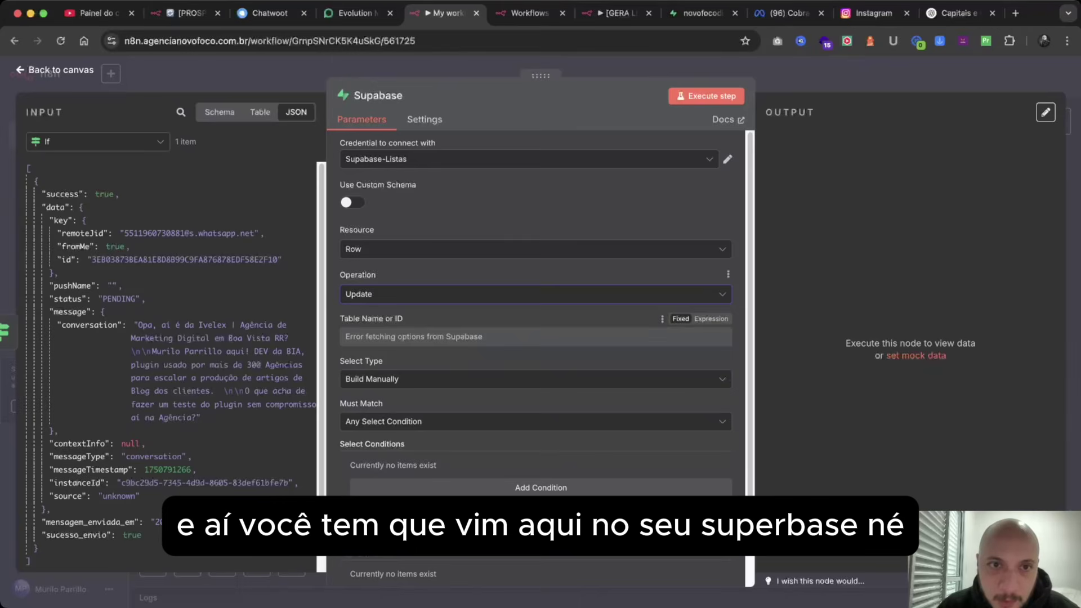
Select the Supabase - Listas credential and the agencias table.
left_click(394, 159)
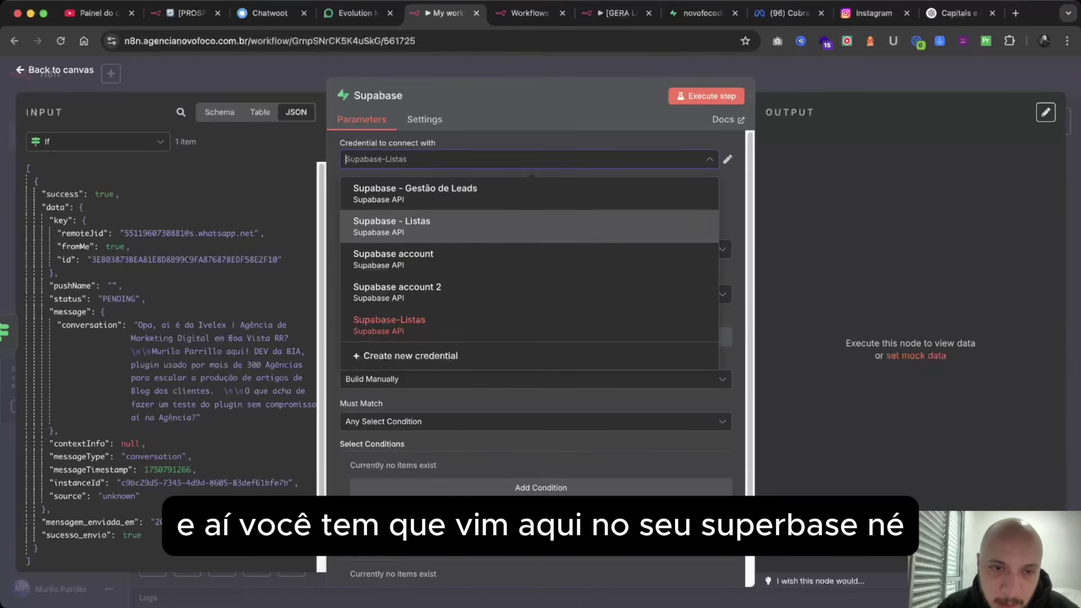
key("Return")
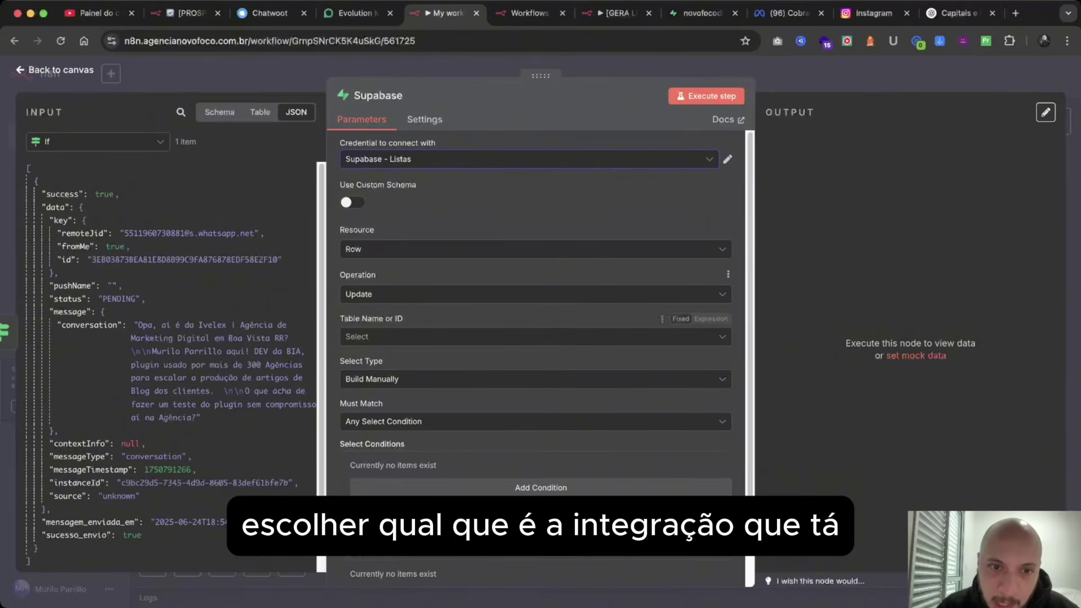
left_click(360, 336)
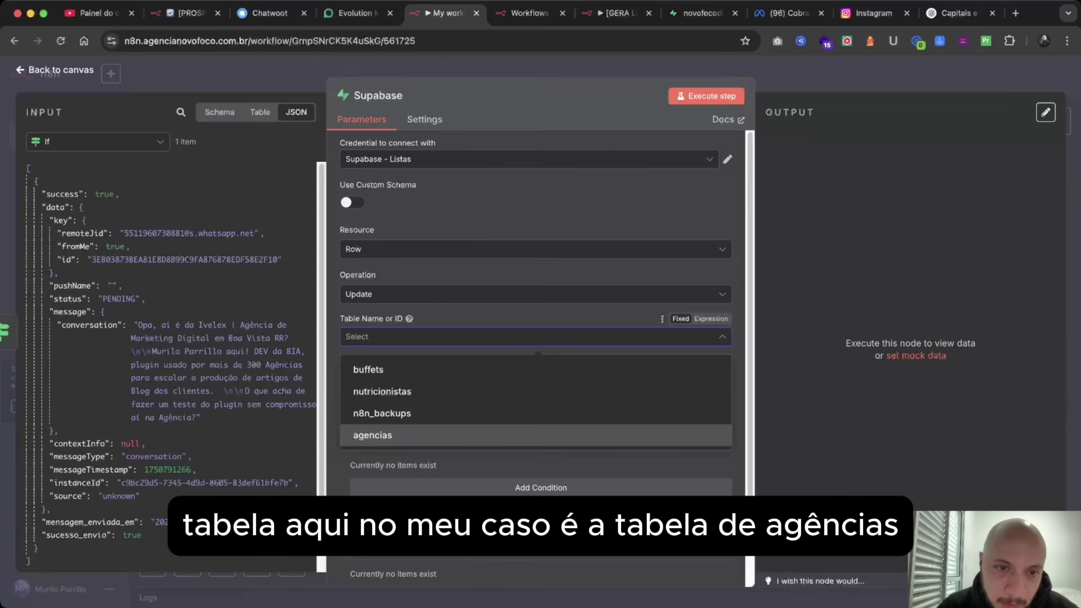
left_click(373, 435)
scroll(372, 435, "down", 2)
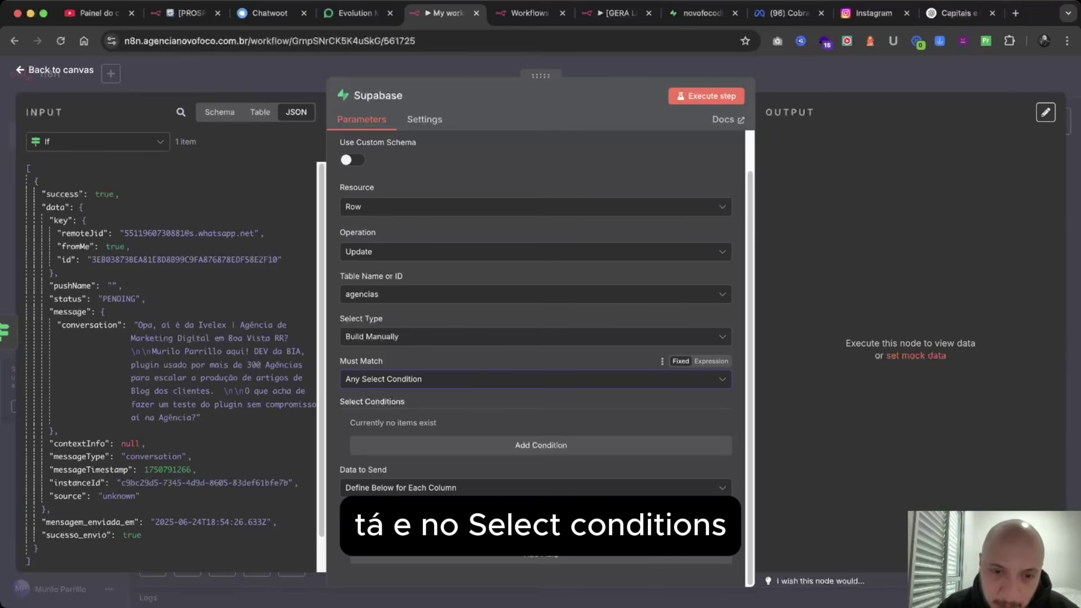
Add a row-matching condition on the Telefone column with Equals.
left_click(541, 445)
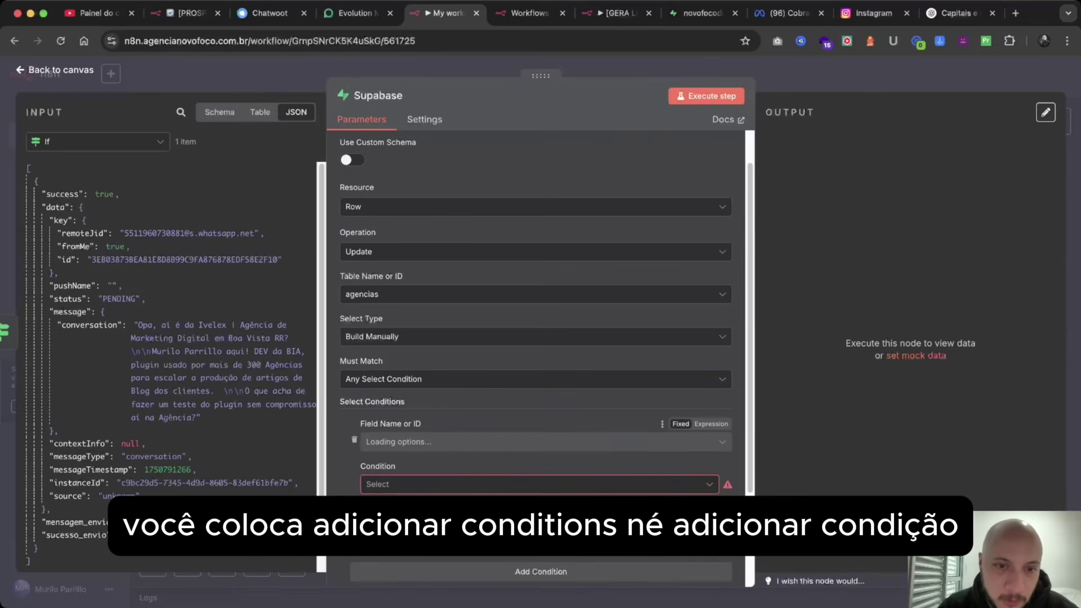
left_click(539, 442)
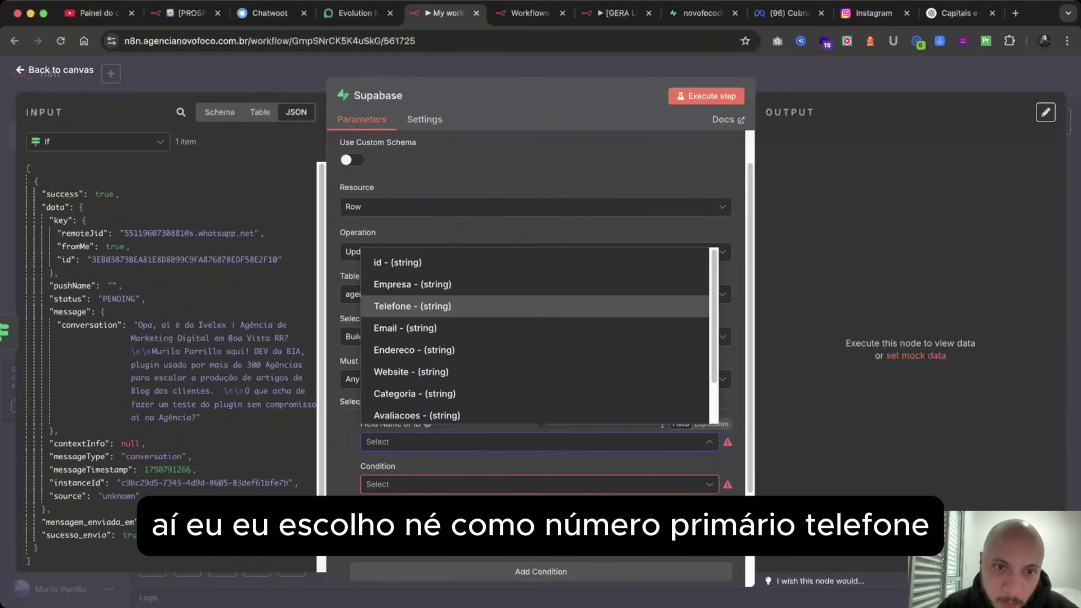
left_click(412, 305)
scroll(412, 306, "down", 3)
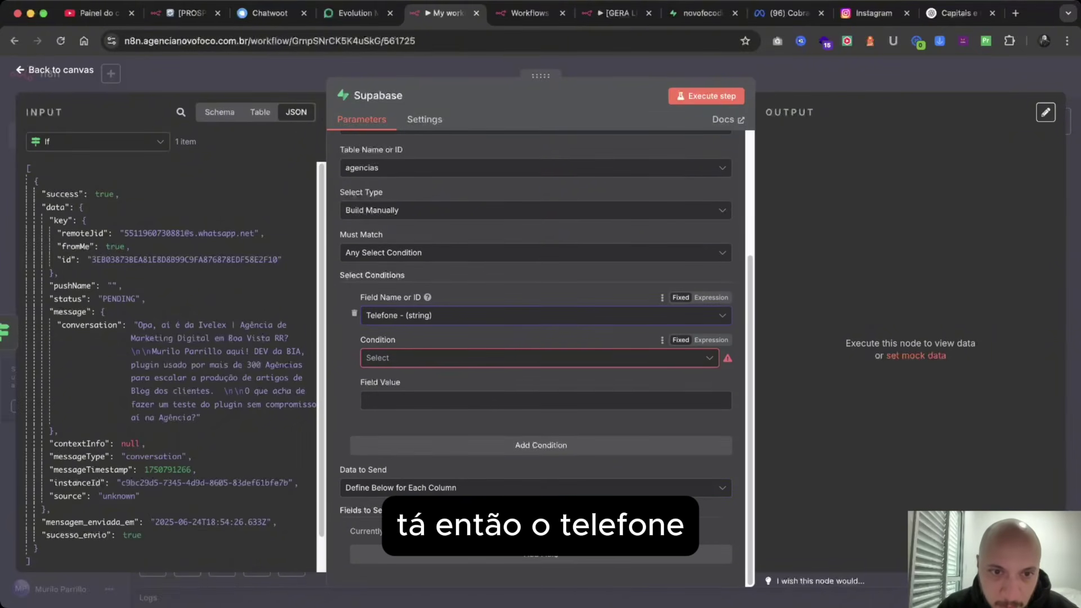
left_click(539, 357)
left_click(389, 388)
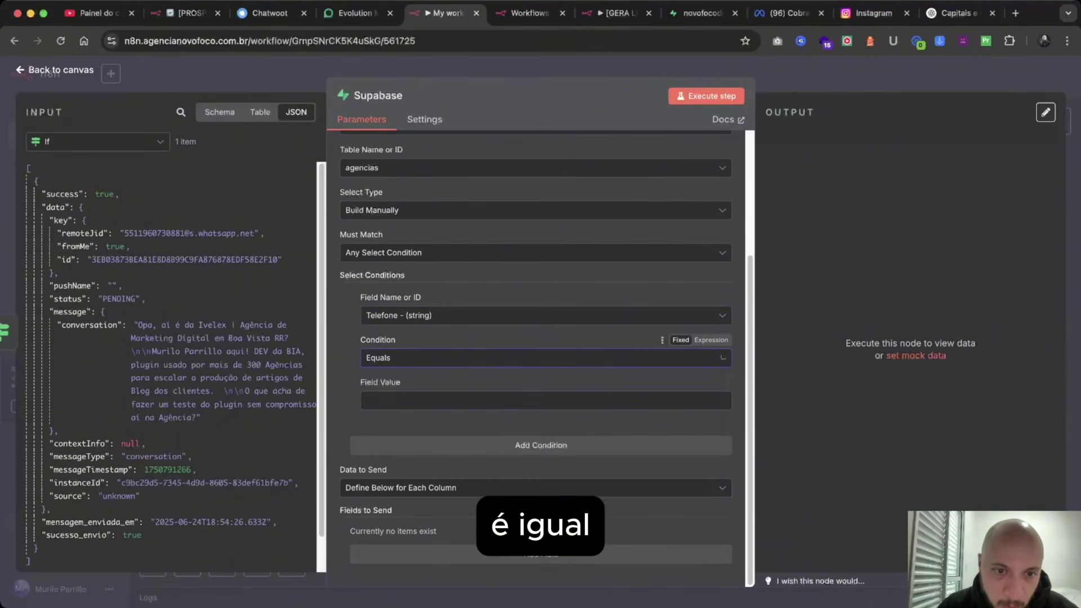
left_click(394, 401)
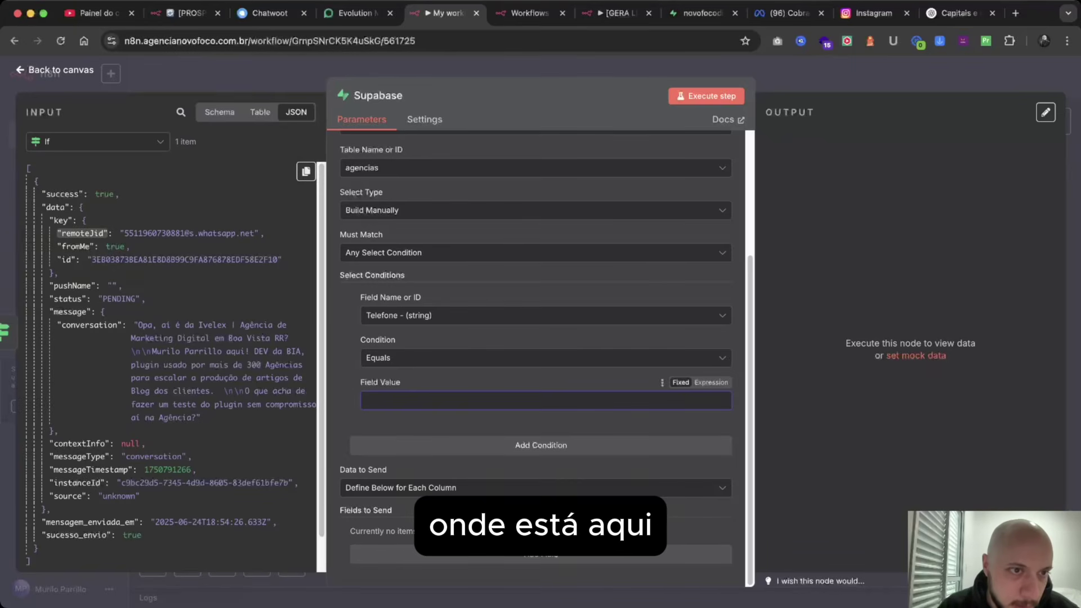
scroll(169, 366, "down", 1)
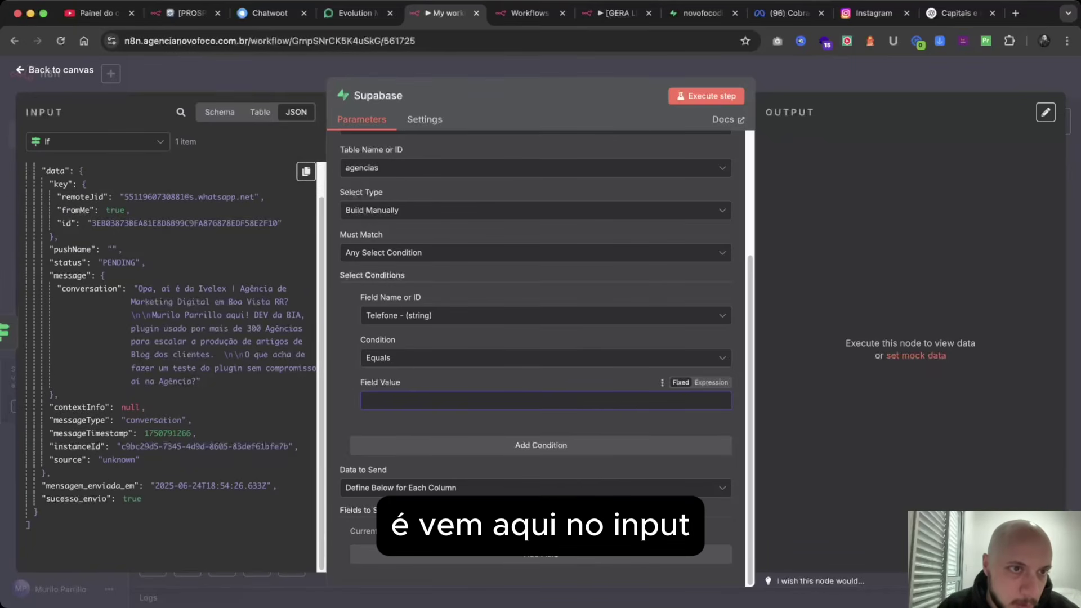
scroll(168, 366, "up", 1)
Fill the condition value with the Telefone item path from Loop Over Items.
left_click(95, 141)
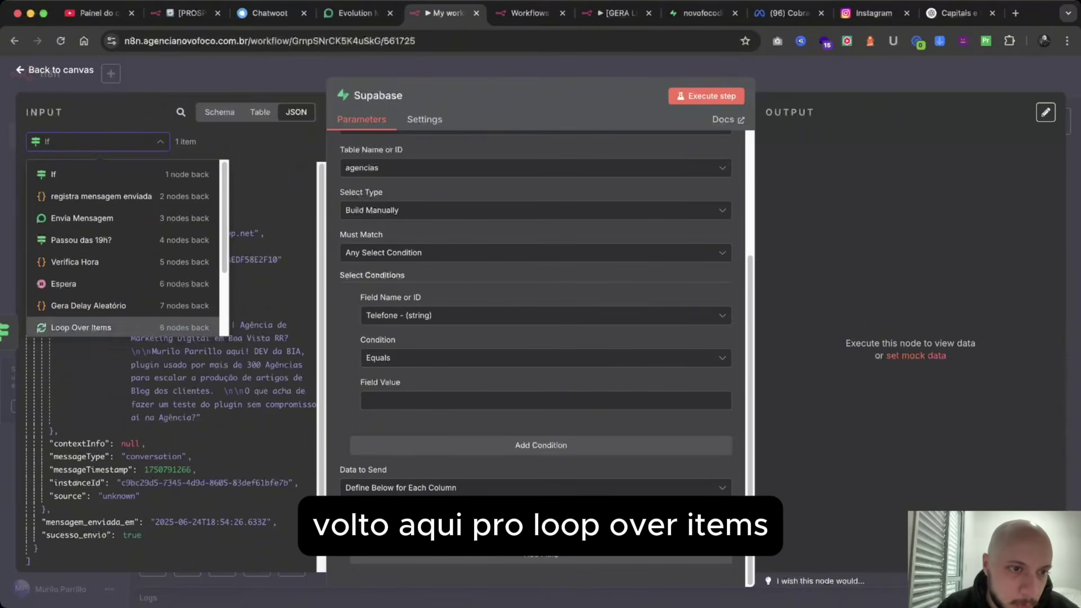
left_click(81, 327)
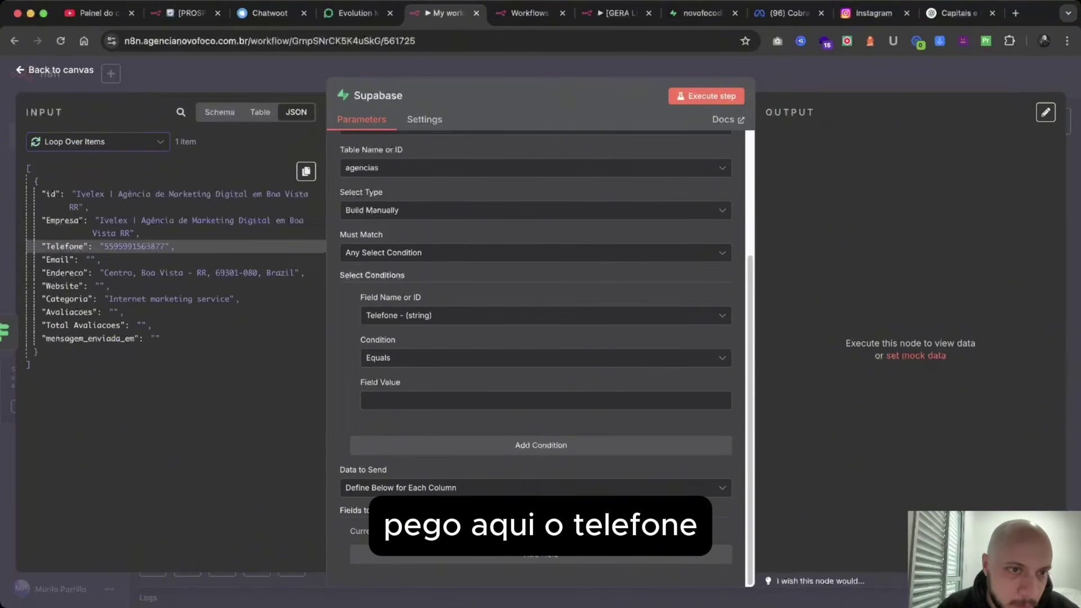
left_click(306, 171)
left_click(292, 238)
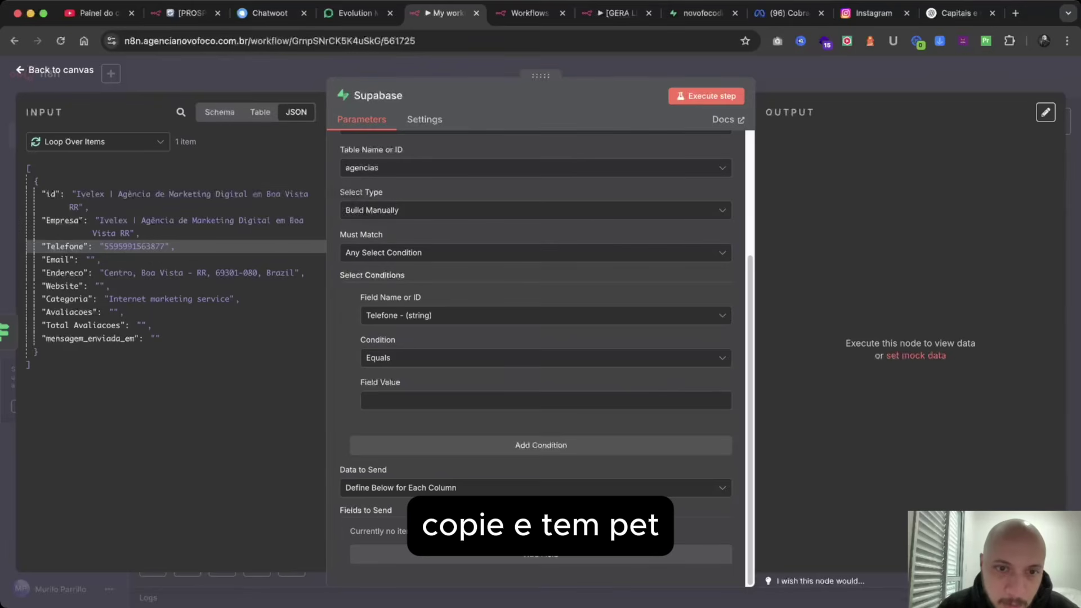
left_click_drag(107, 246, 506, 400)
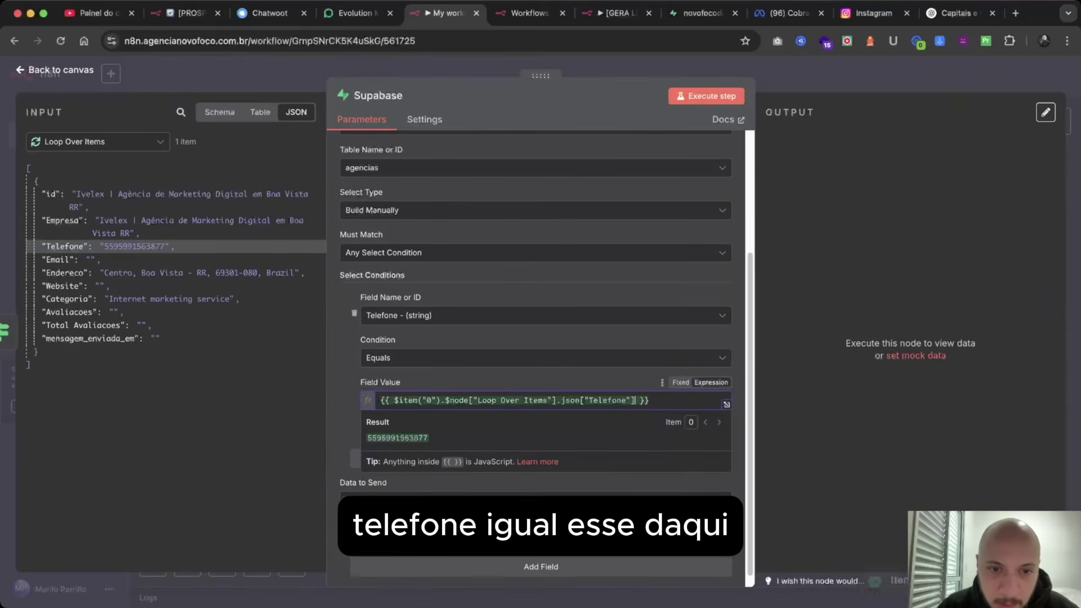
left_click(506, 276)
scroll(540, 388, "down", 1)
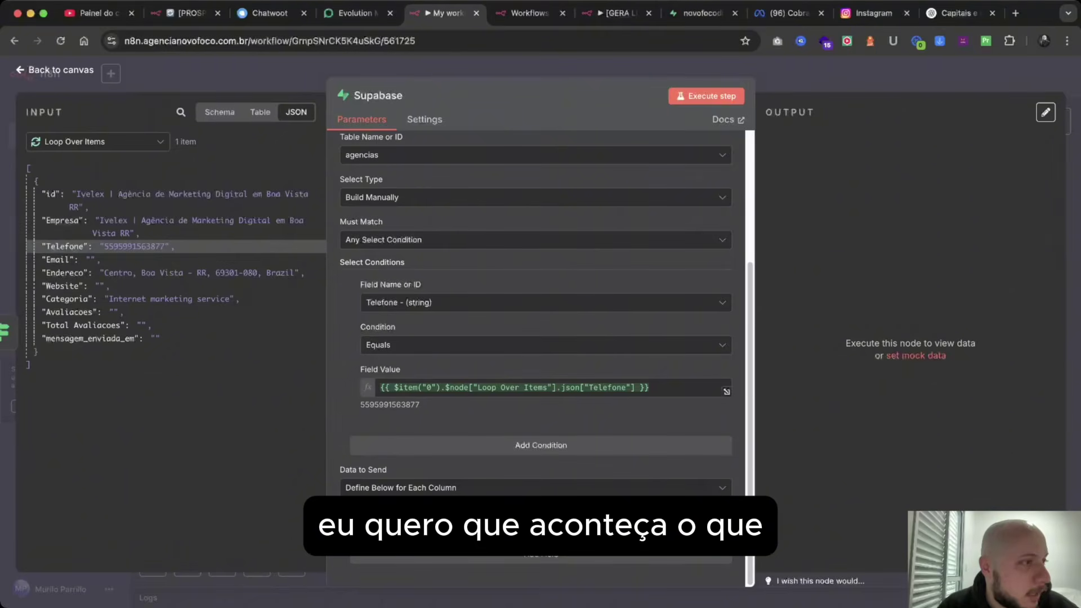
Keep Define Below for Each Column and add the mensagem_enviada_em column to update.
left_click(507, 488)
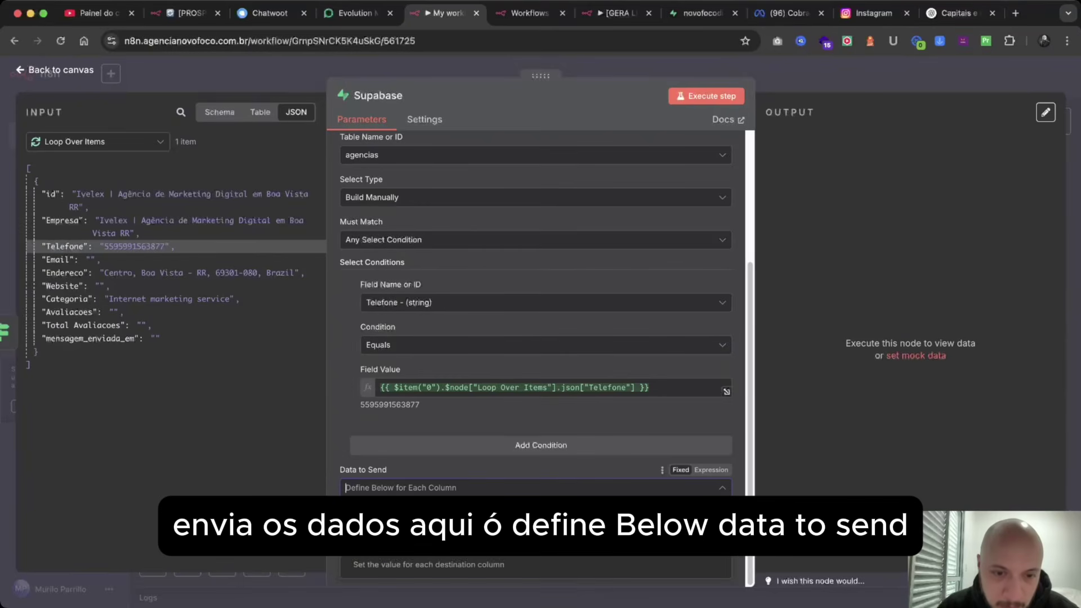
left_click(495, 549)
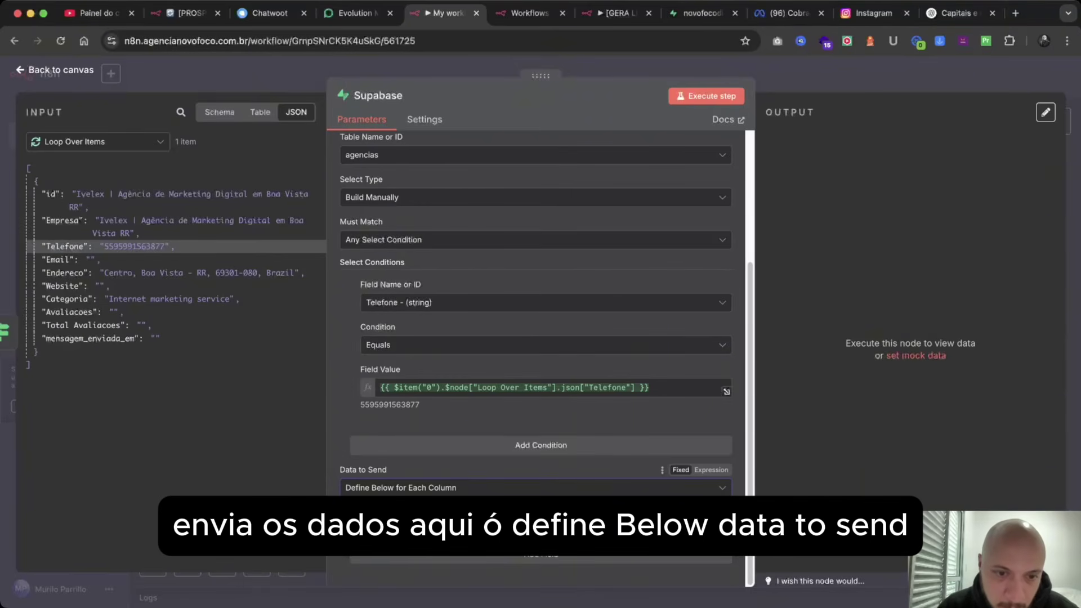
triple_click(363, 470)
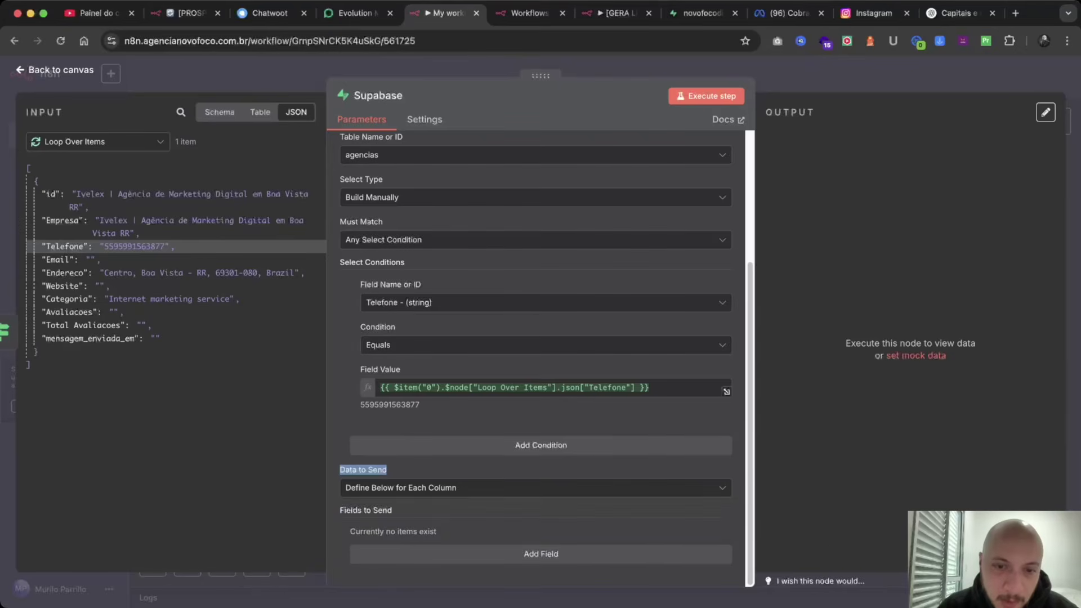
left_click(541, 554)
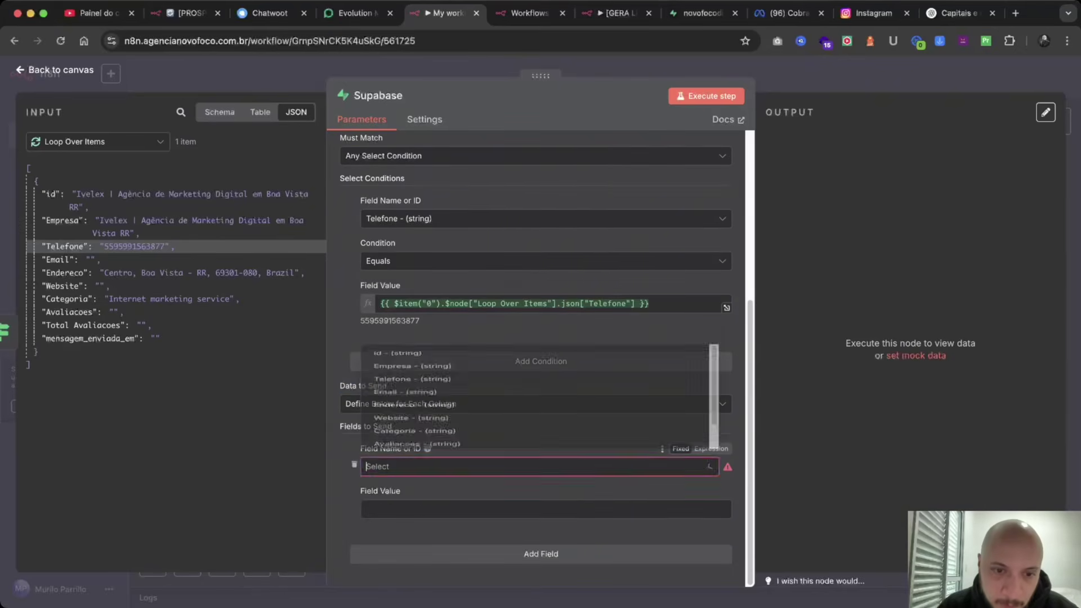
scroll(535, 360, "down", 3)
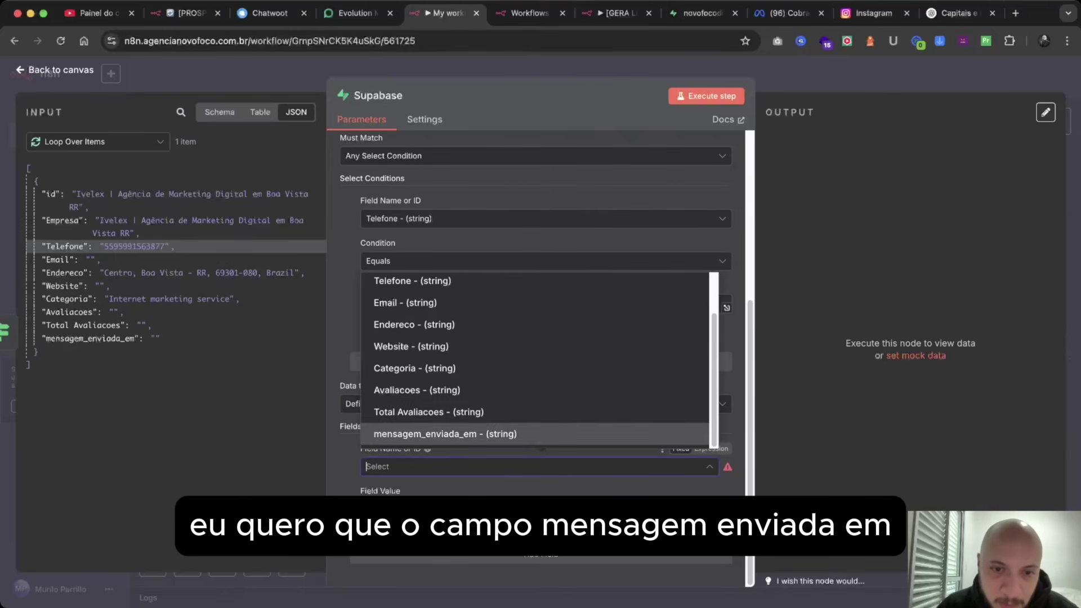
left_click(445, 433)
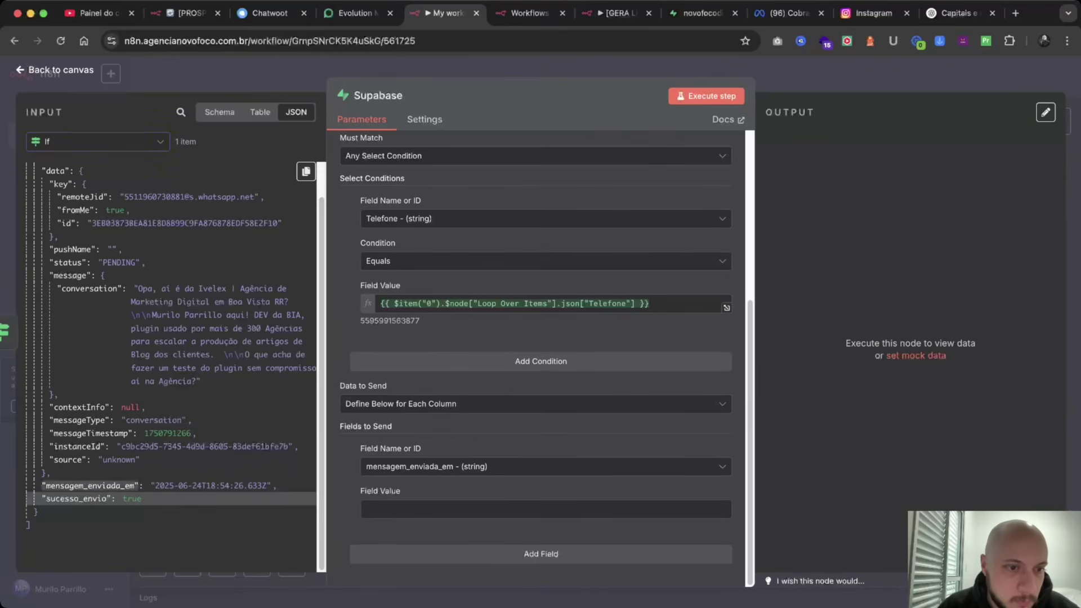
Paste the If node's mensagem_enviada_em item path as that column's value.
left_click(98, 141)
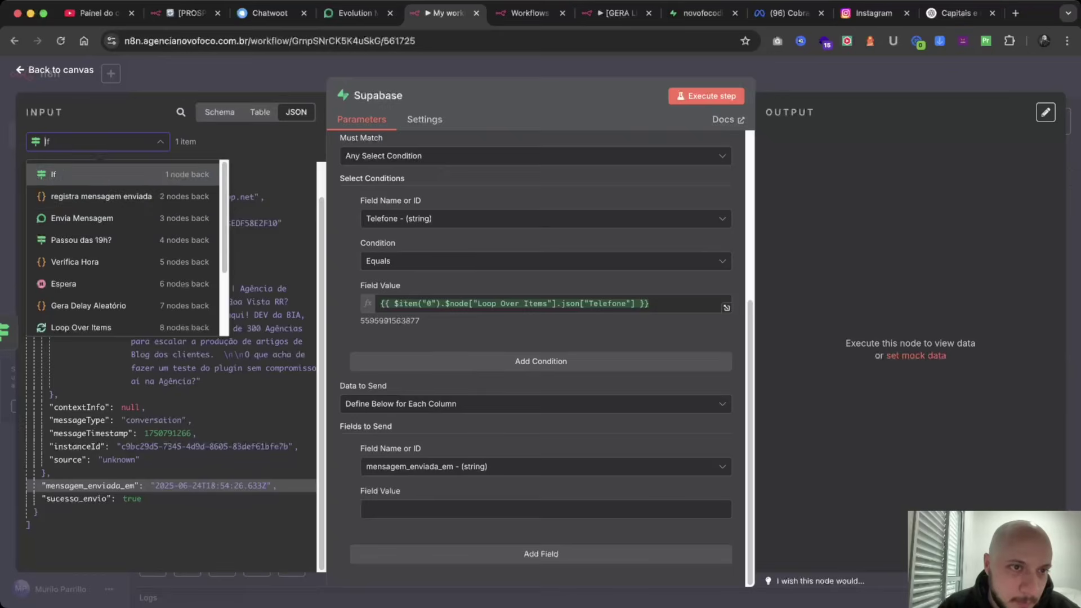
left_click(84, 174)
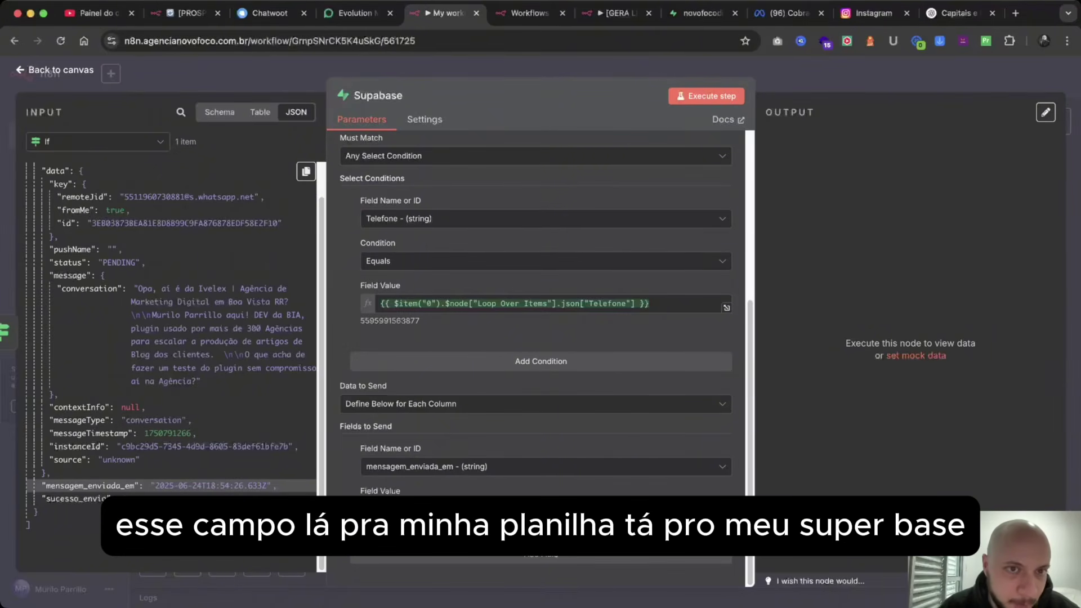
left_click(306, 171)
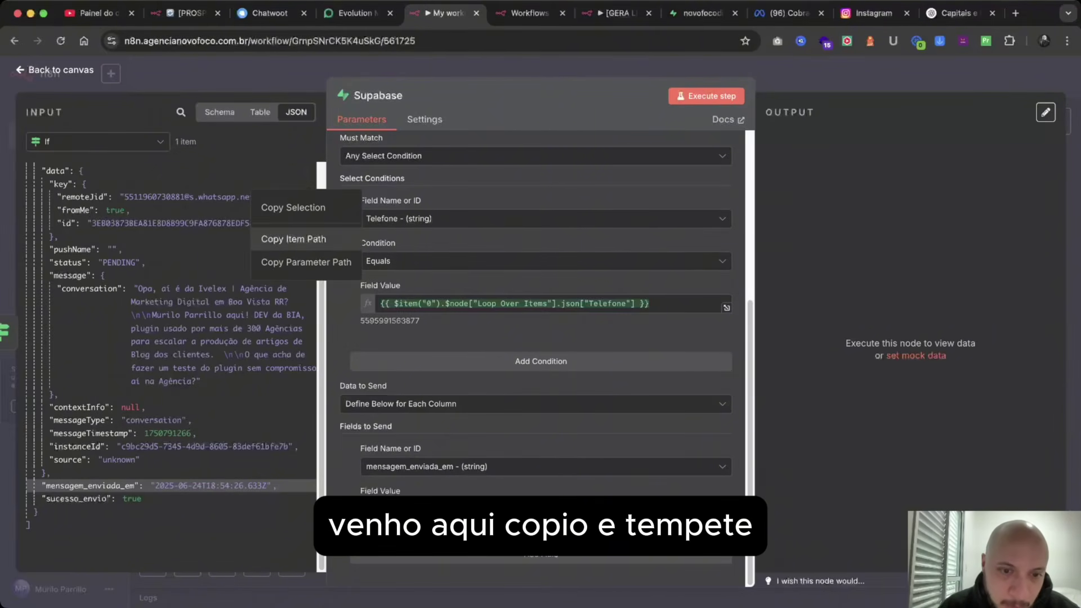
left_click(293, 239)
left_click(507, 509)
key("cmd+v")
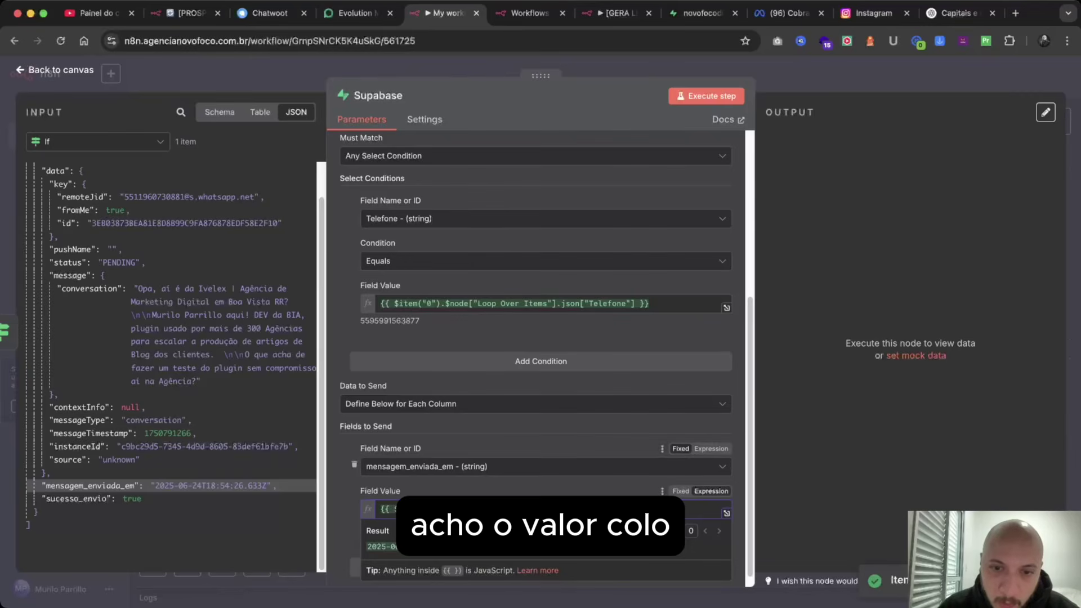
scroll(540, 337, "up", 2)
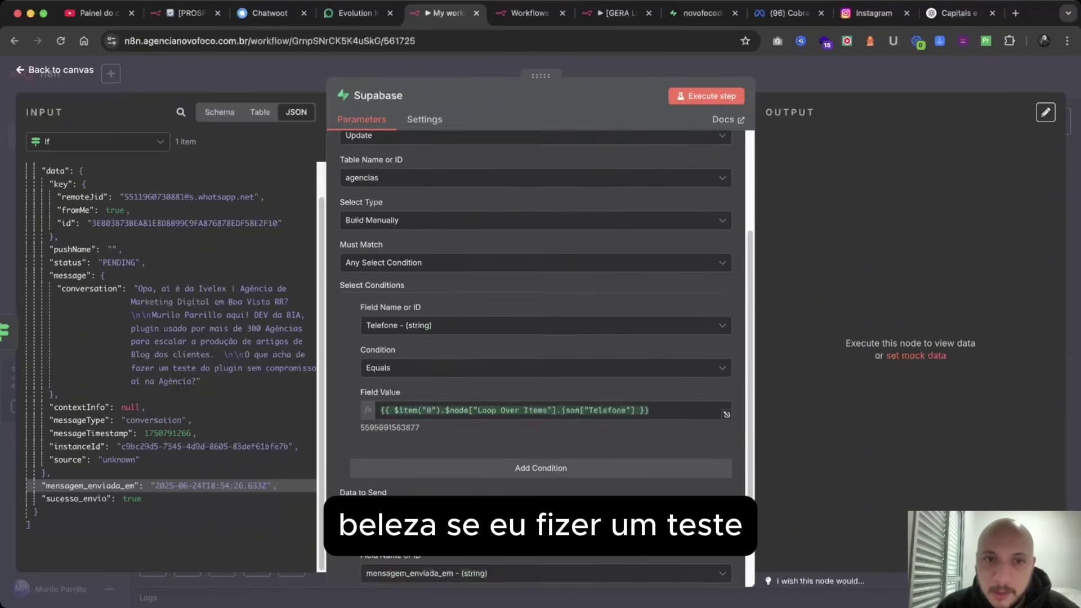
scroll(540, 338, "up", 2)
scroll(540, 338, "down", 5)
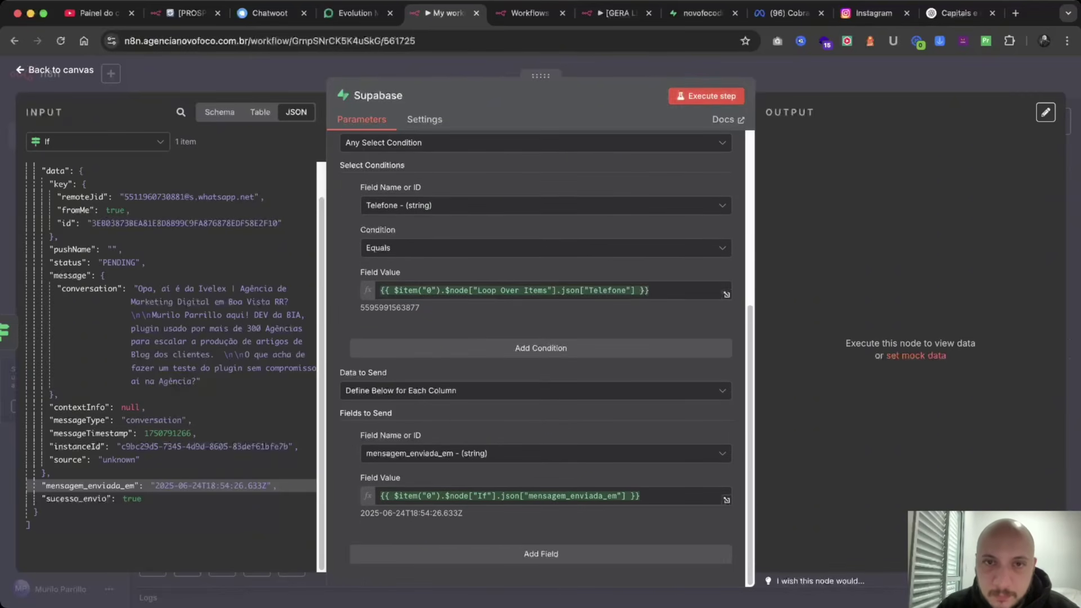
Execute the Supabase update step, then switch to the Supabase agencias table.
left_click(706, 96)
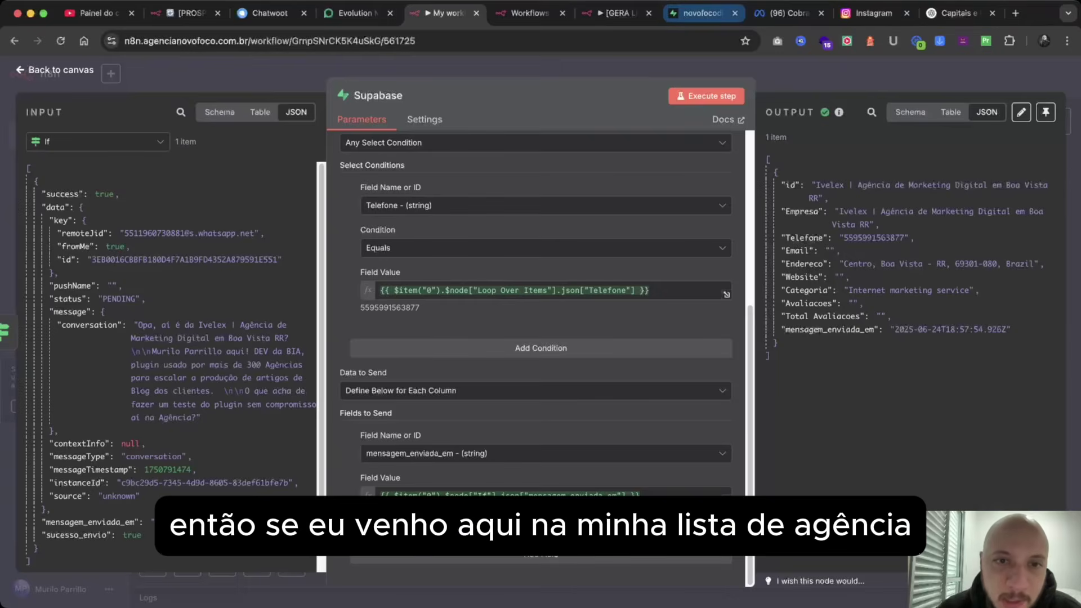
left_click(701, 13)
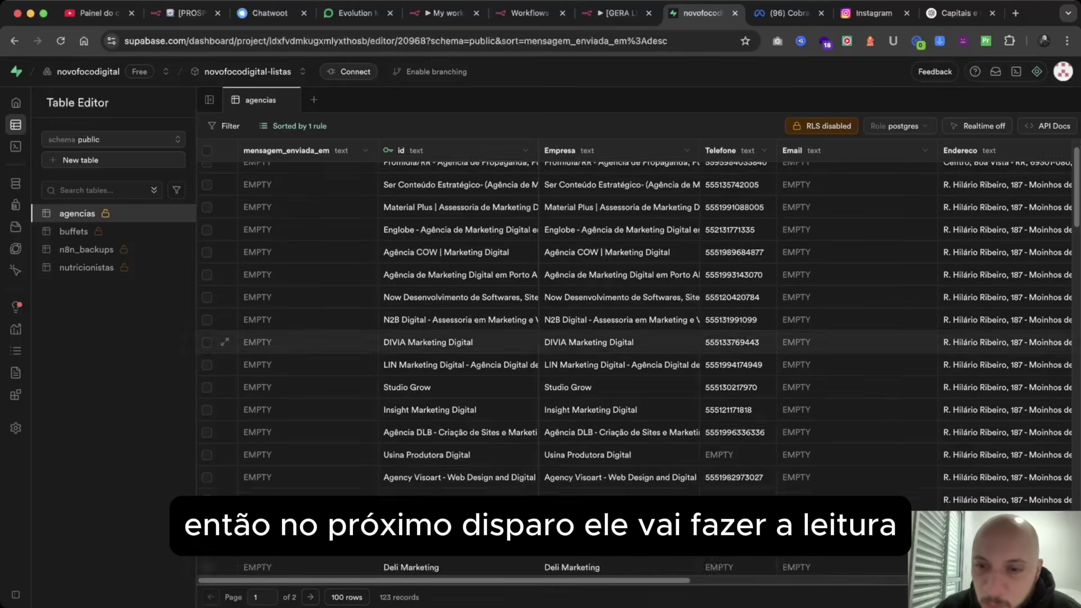
Check the updated row's mensagem_enviada_em value, then return to the n8n workflow.
scroll(225, 263, "down", 10)
scroll(225, 263, "up", 10)
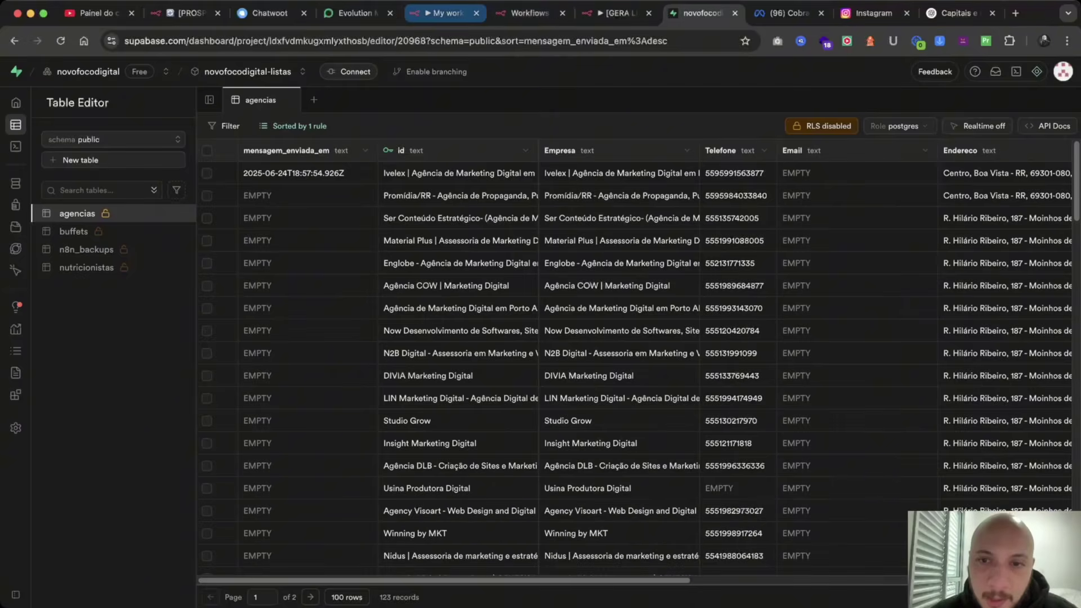
left_click(445, 13)
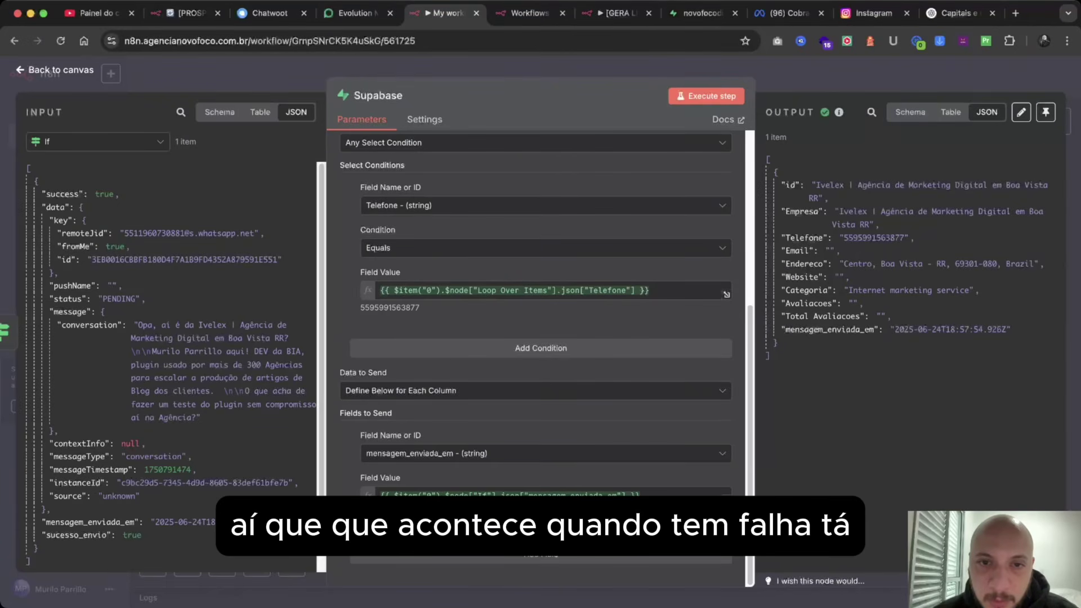
Rename the Supabase update node to 'Registra Mensagem Enviada' using F2.
key("Escape")
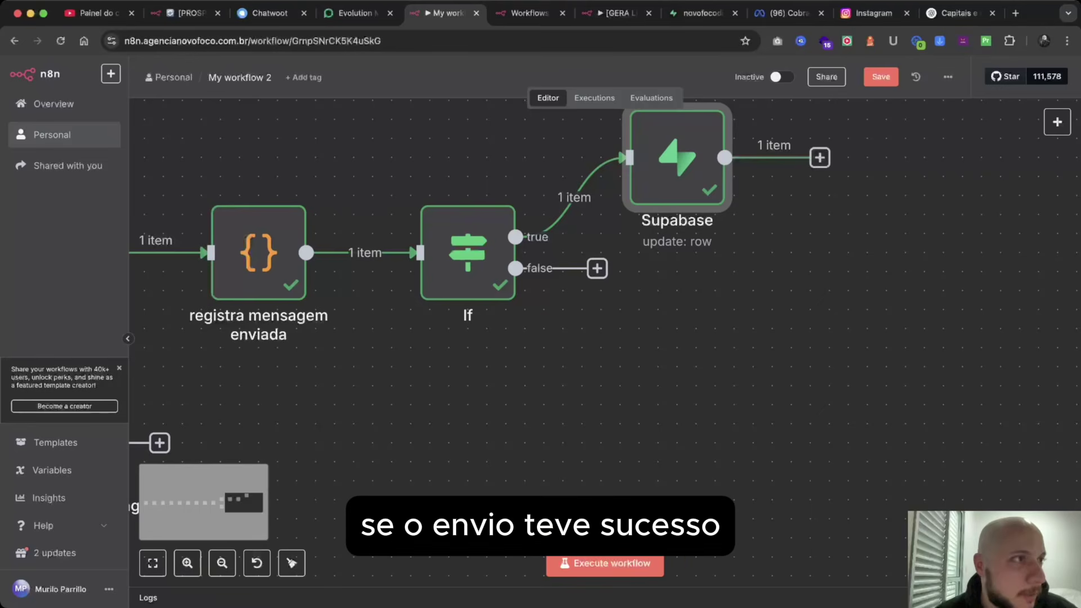
scroll(541, 253, "right", 3)
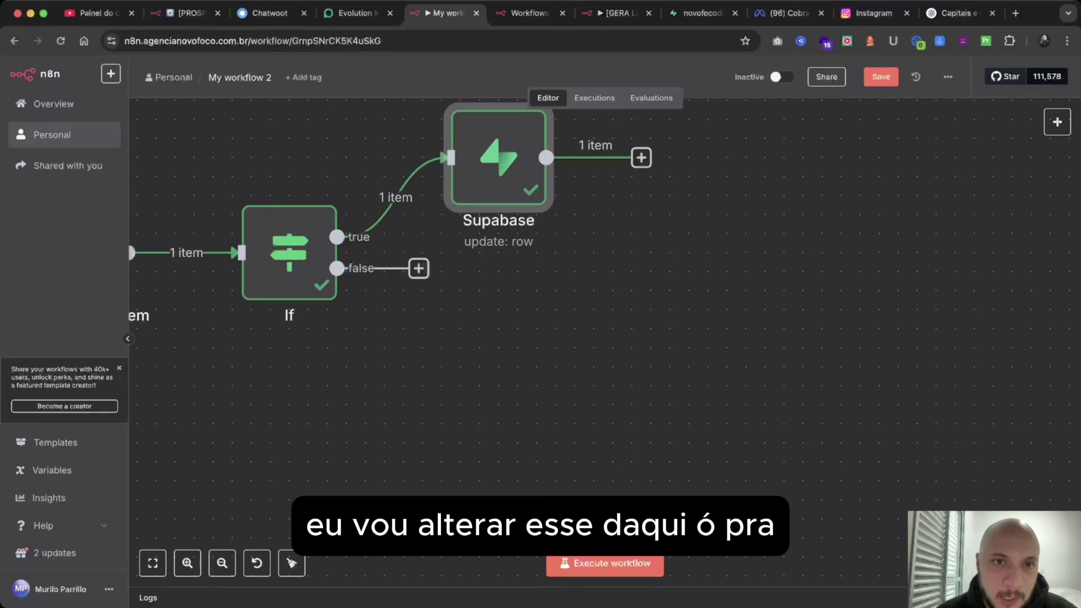
key("Return")
key("F2")
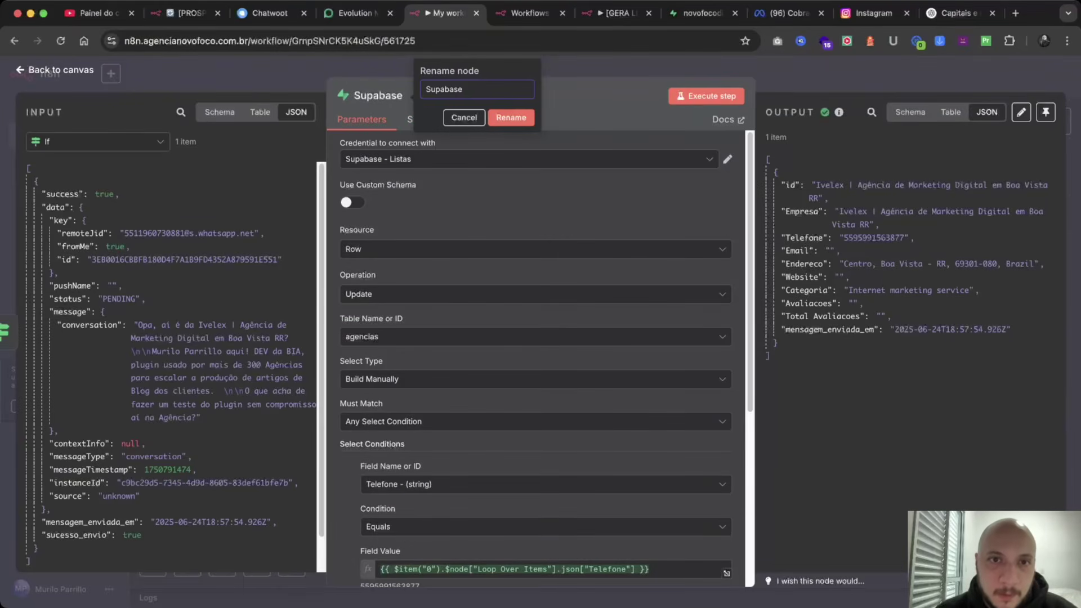
type("Registra ME")
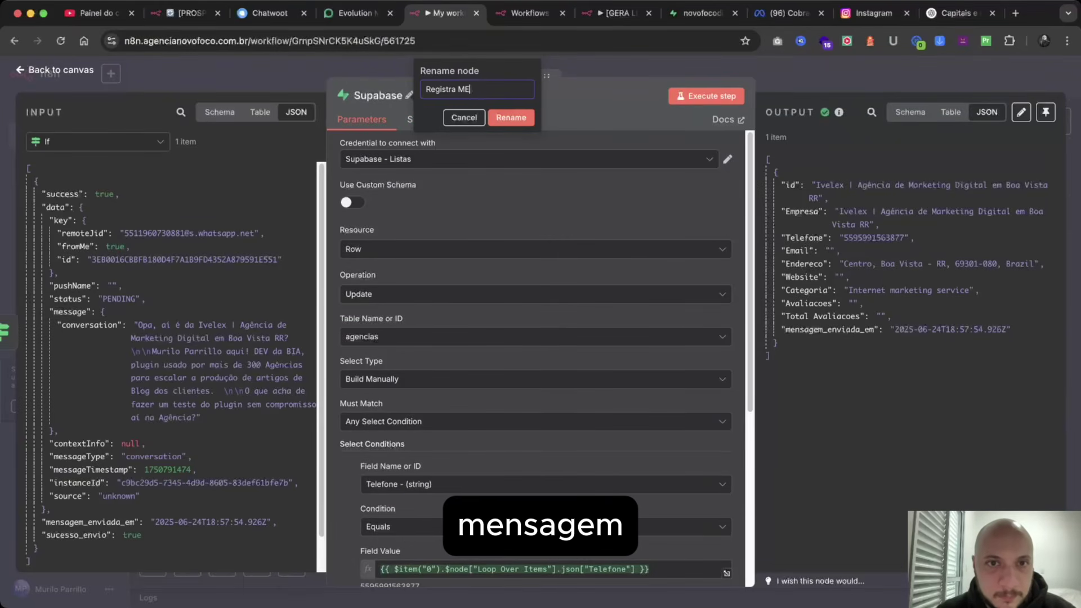
type("nsa")
type("ensagem")
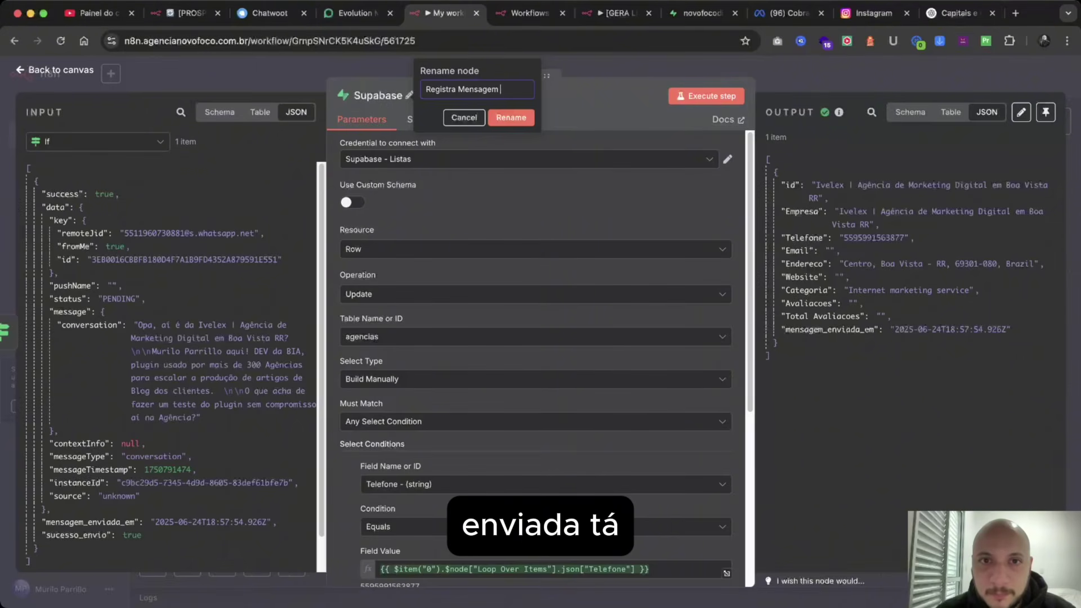
type(" Enviada")
key("Return")
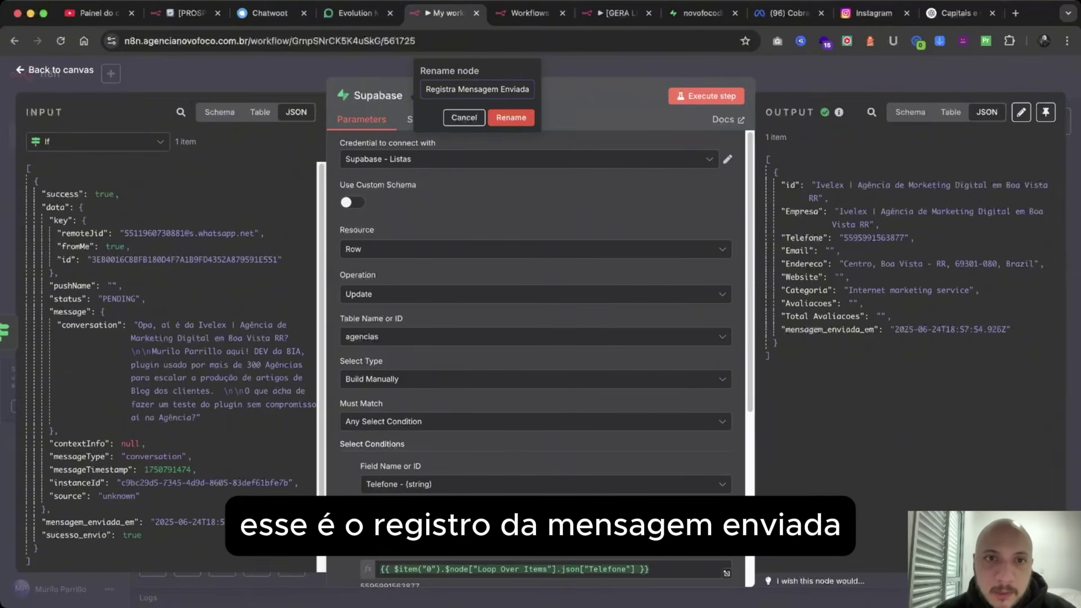
key("Escape")
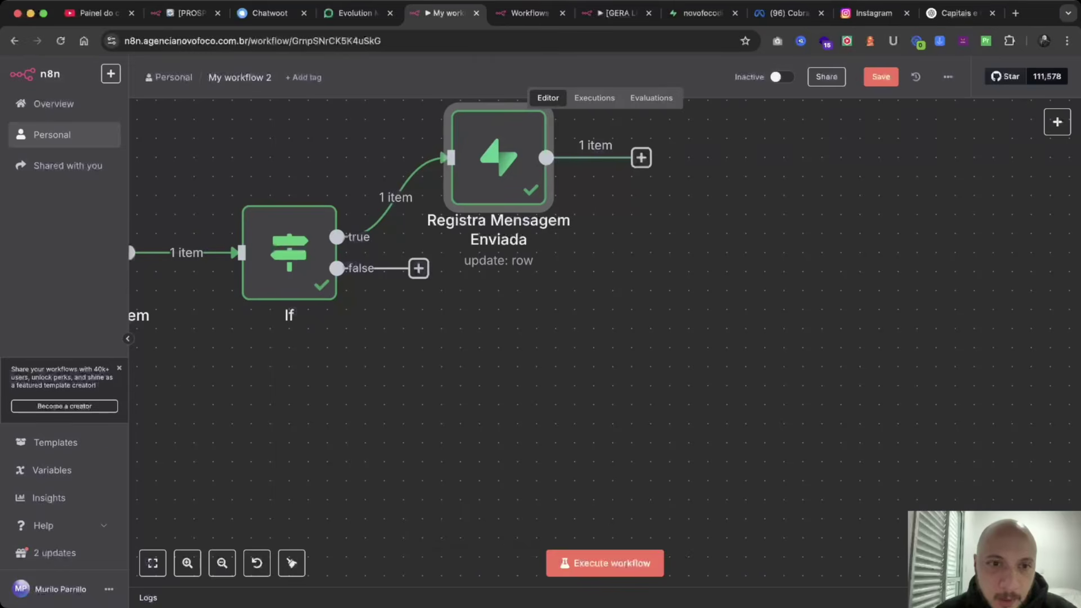
Execute only the Registra Mensagem Enviada step from its right-click menu.
left_click(418, 267)
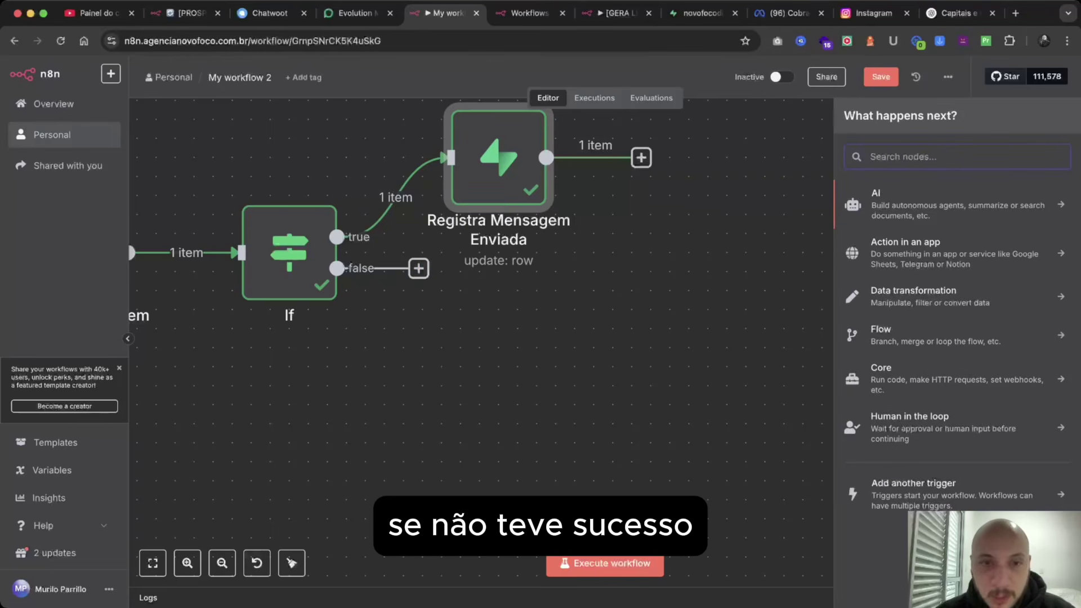
type("su")
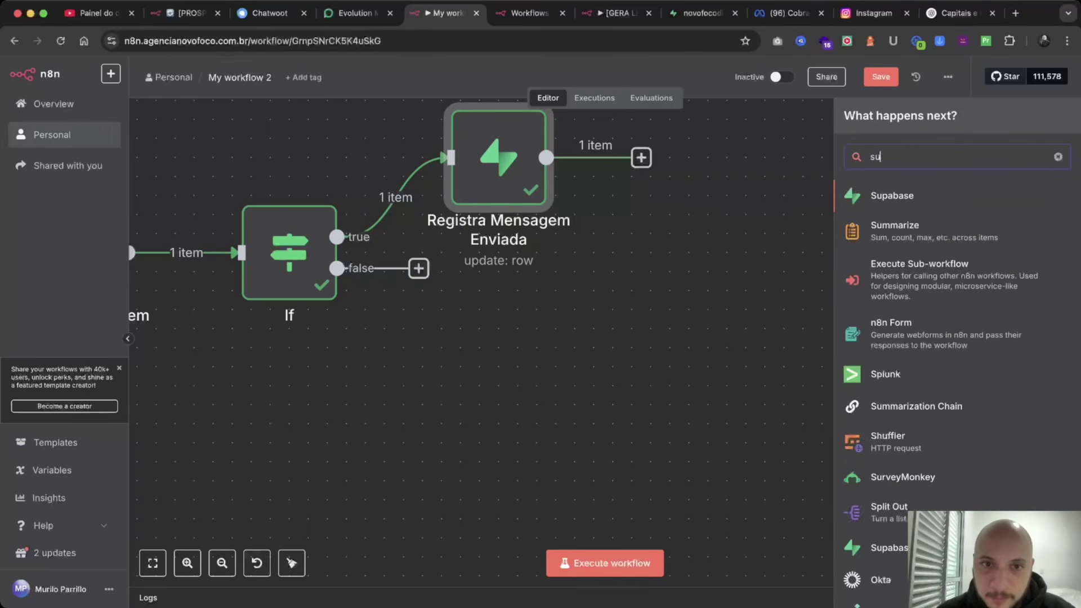
key("BackSpace")
key("BackSpace")
key("Escape")
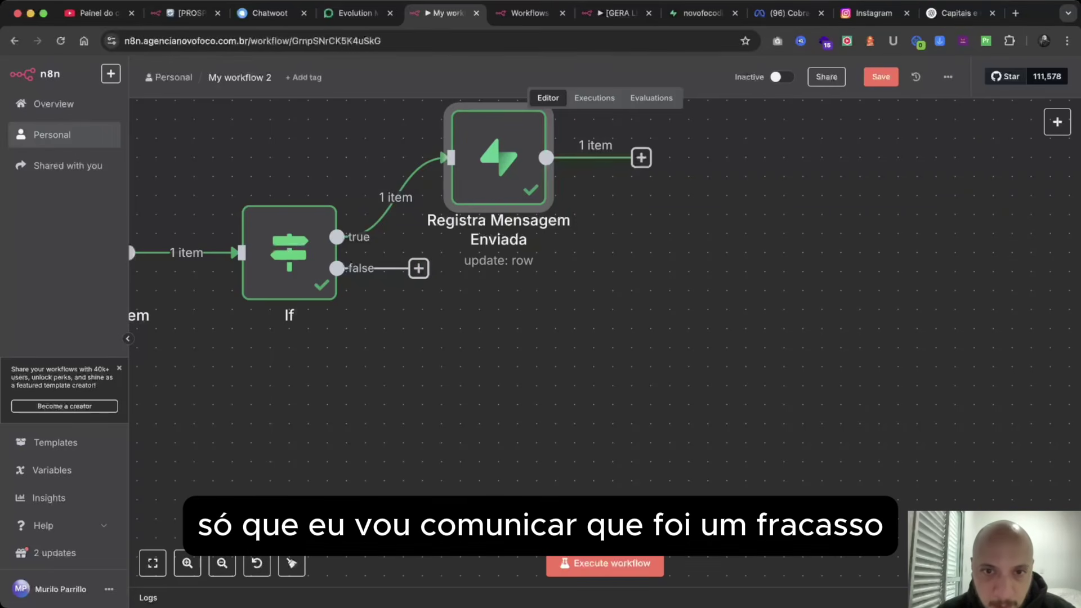
right_click(510, 170)
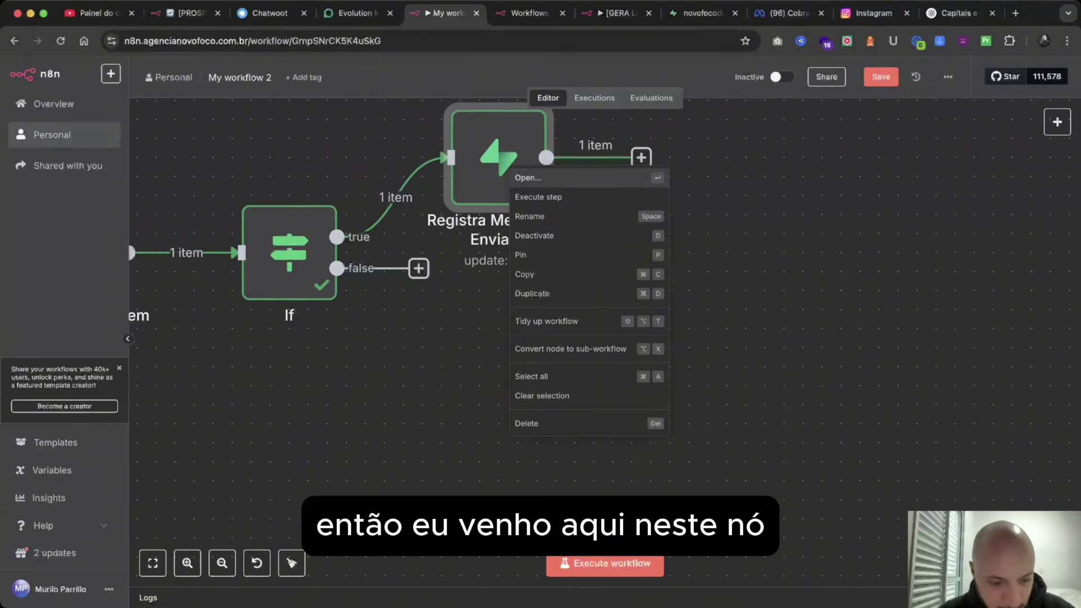
left_click(538, 196)
Duplicate Registra Mensagem Enviada and connect the If node's false output to the copy.
right_click(494, 163)
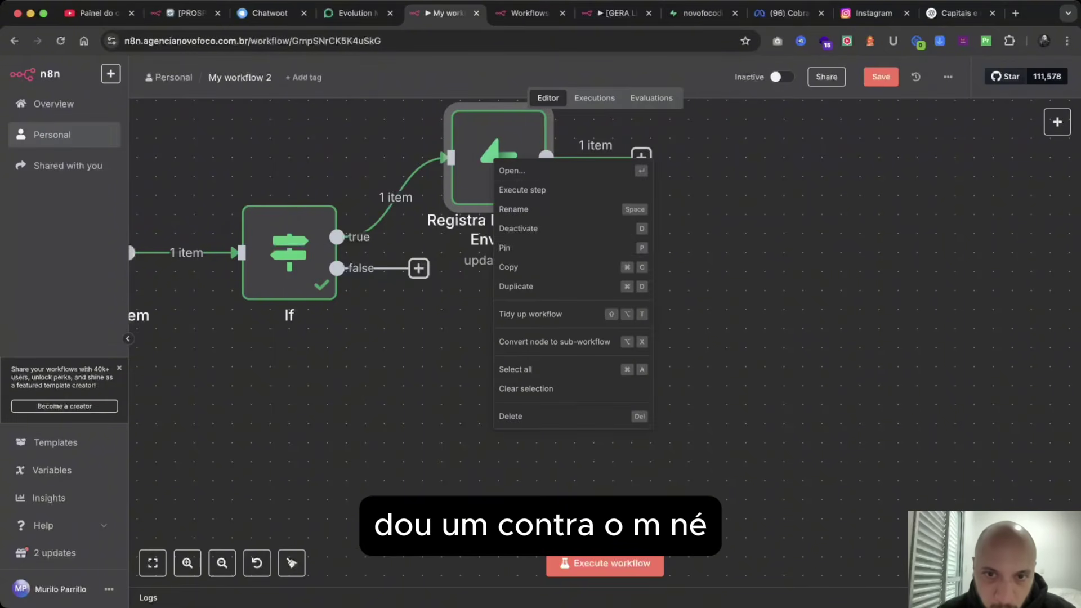
left_click(692, 259)
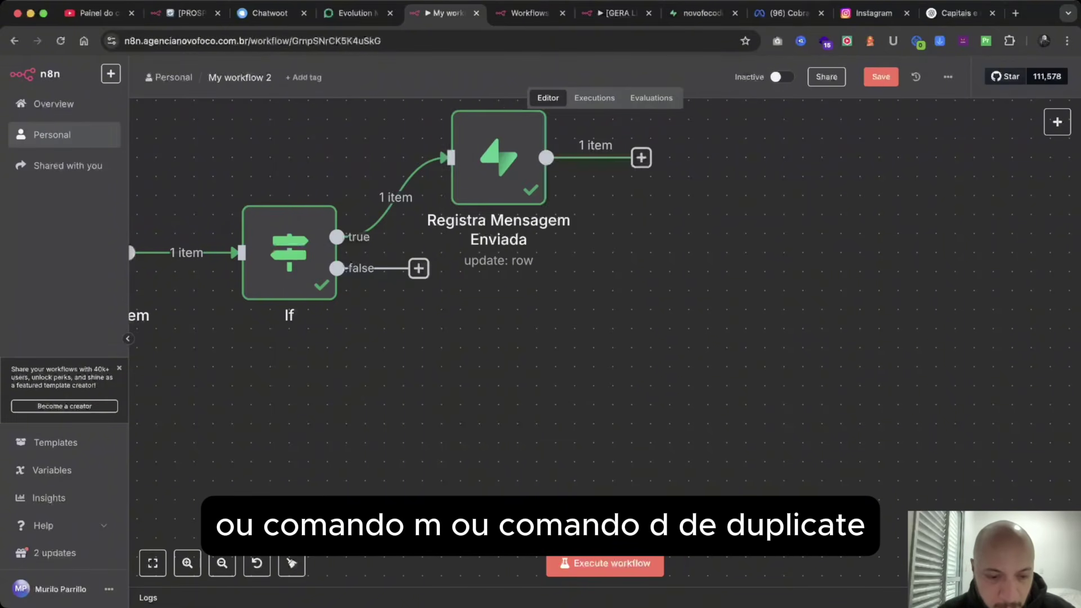
left_click(499, 163)
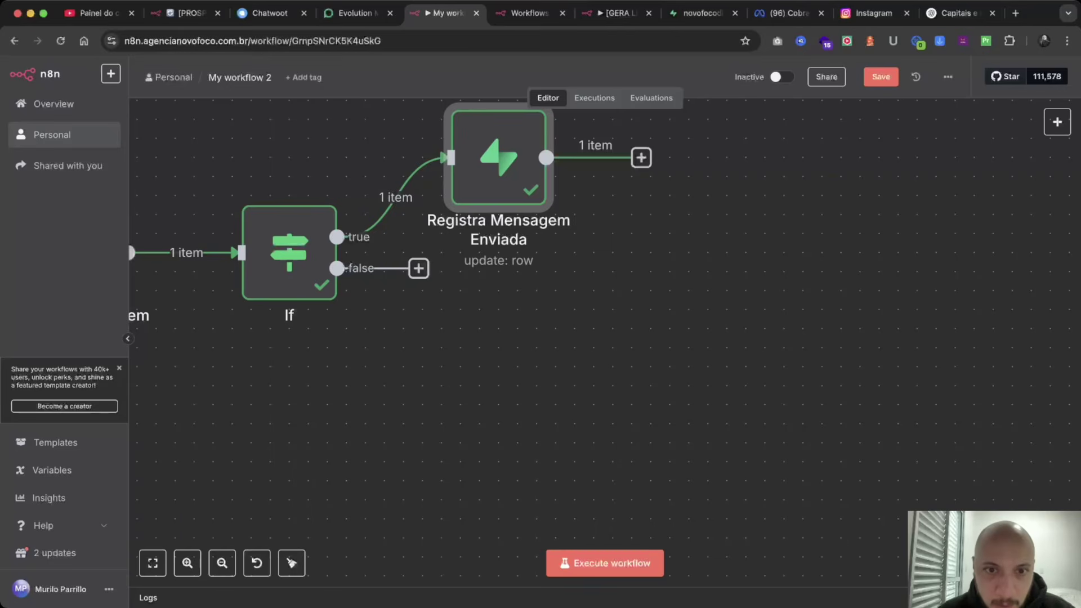
key("super+d")
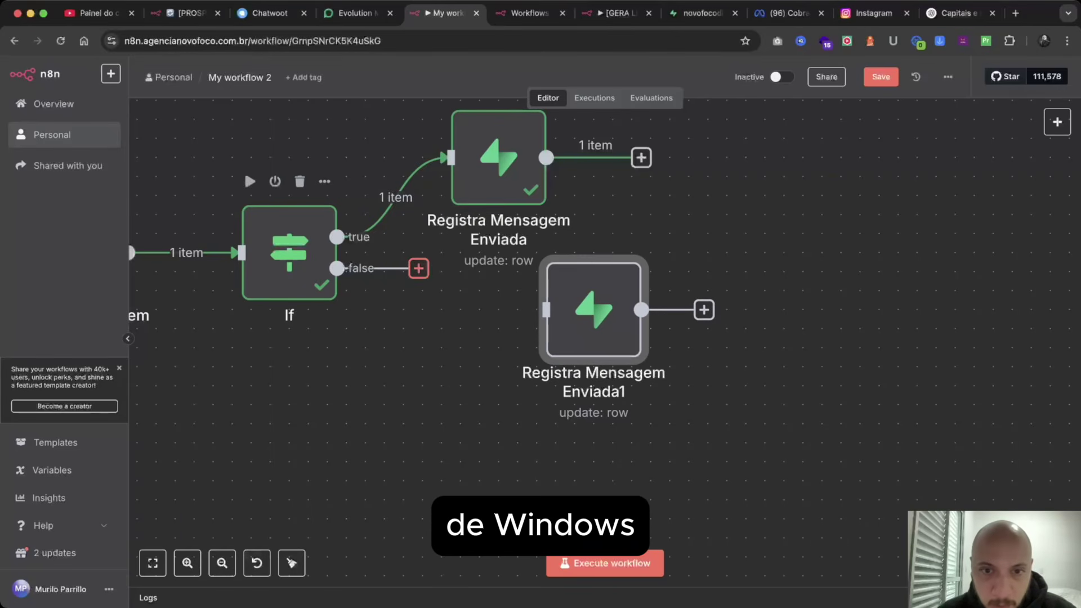
left_click_drag(337, 267, 545, 309)
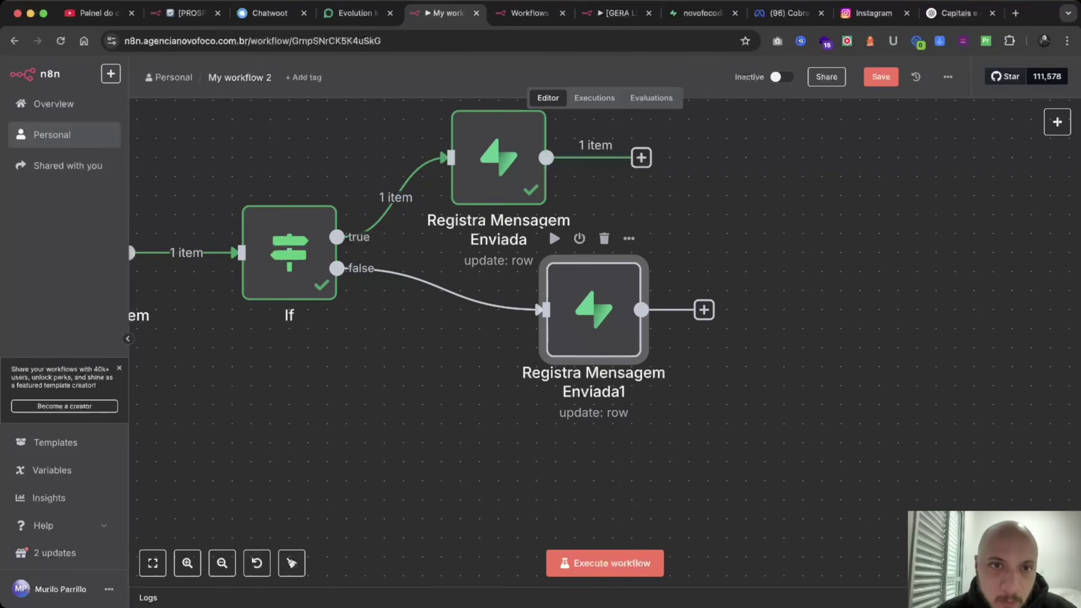
Rename the copied node to 'Registra Falha de Envio'.
double_click(594, 309)
left_click(425, 95)
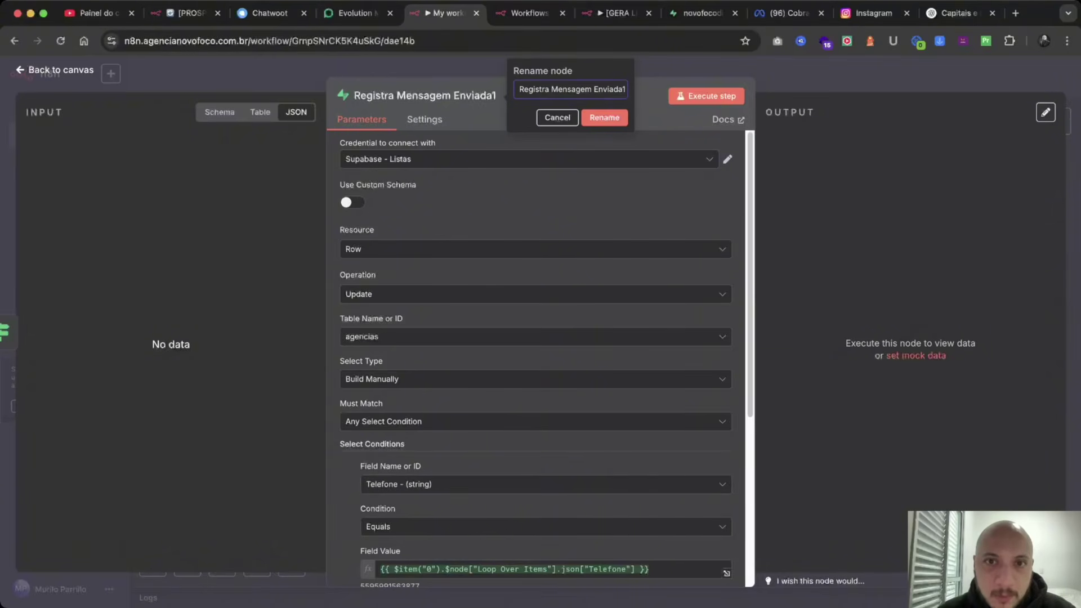
key("alt+shift+Left")
key("alt+shift+Left")
type("Falha de Envio")
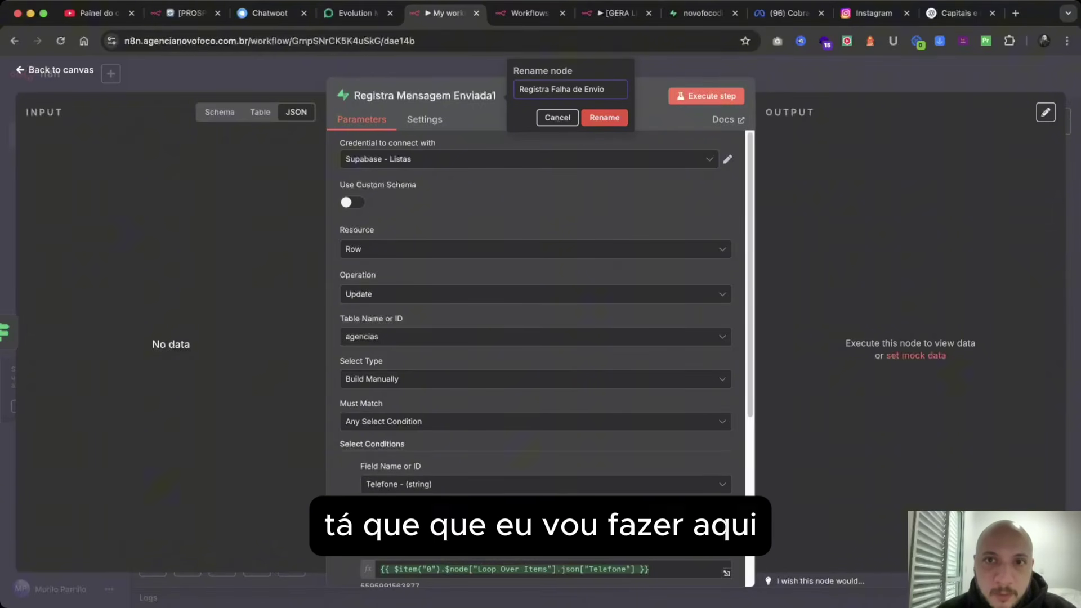
left_click(604, 117)
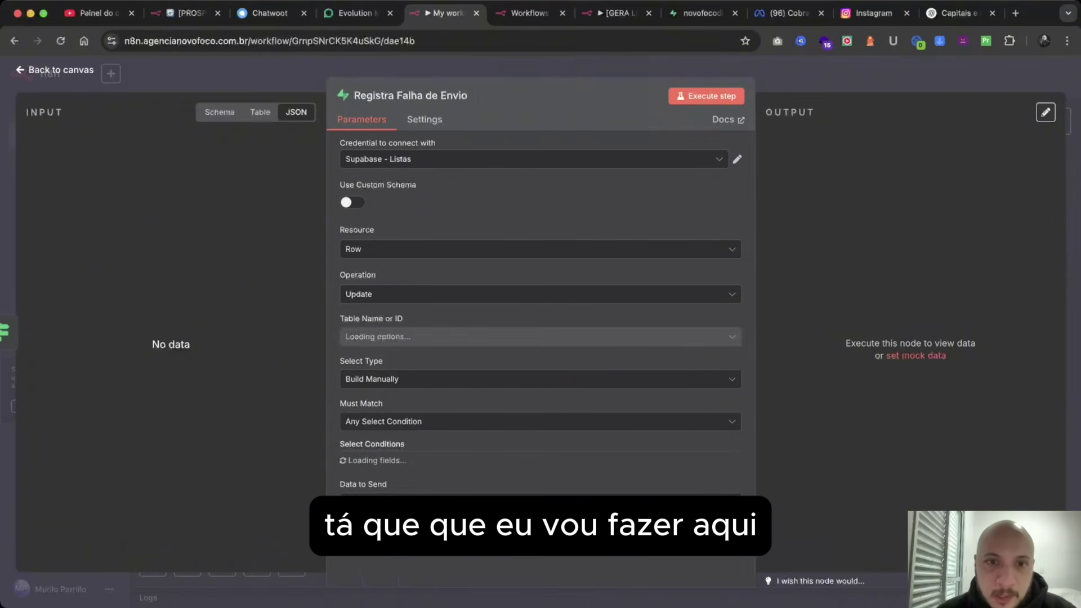
key("Escape")
scroll(506, 281, "left", 10)
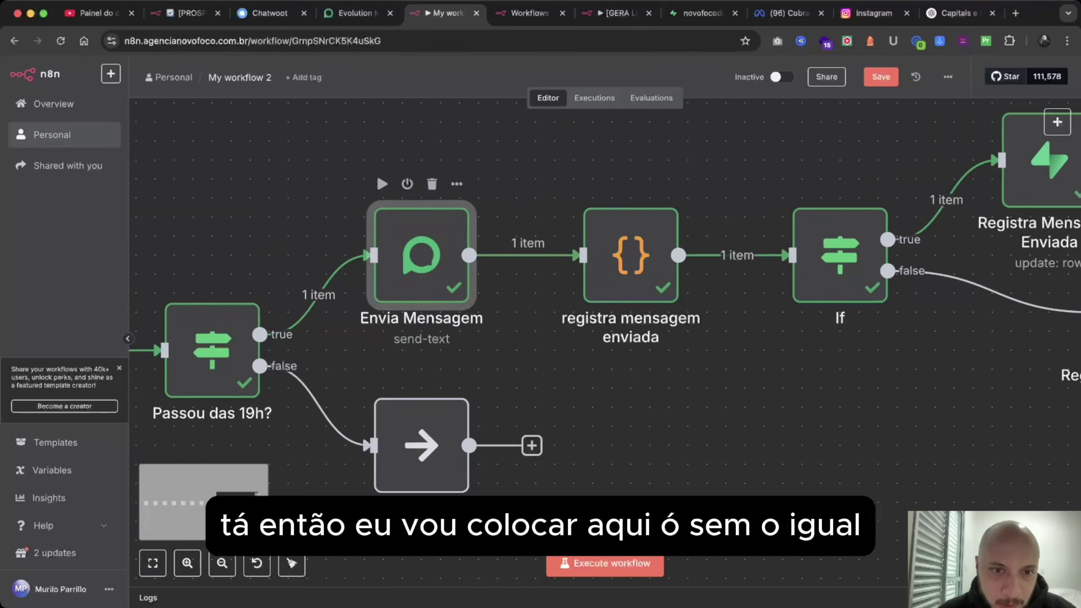
Remove the leading = from the Envia Mensagem recipient number and run the step to test sending.
double_click(421, 255)
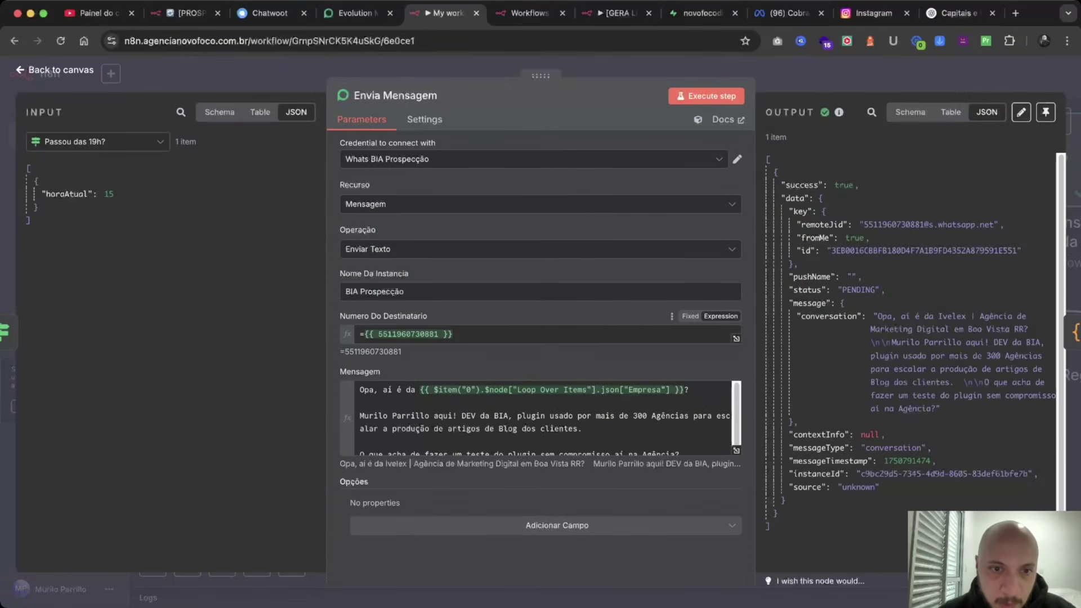
left_click(365, 334)
key("BackSpace")
left_click_drag(449, 334, 339, 334)
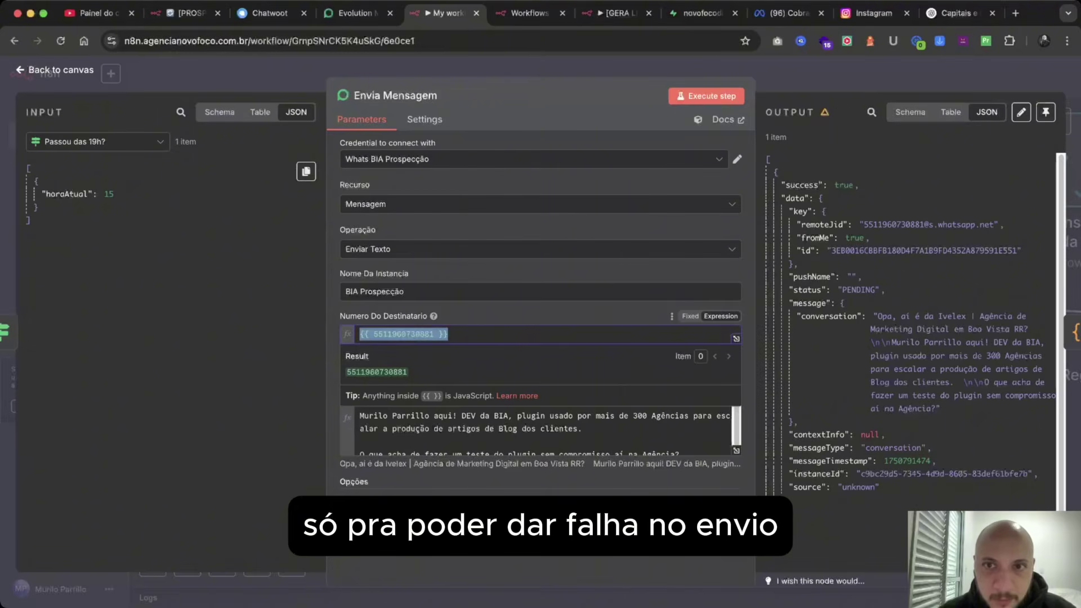
left_click(706, 96)
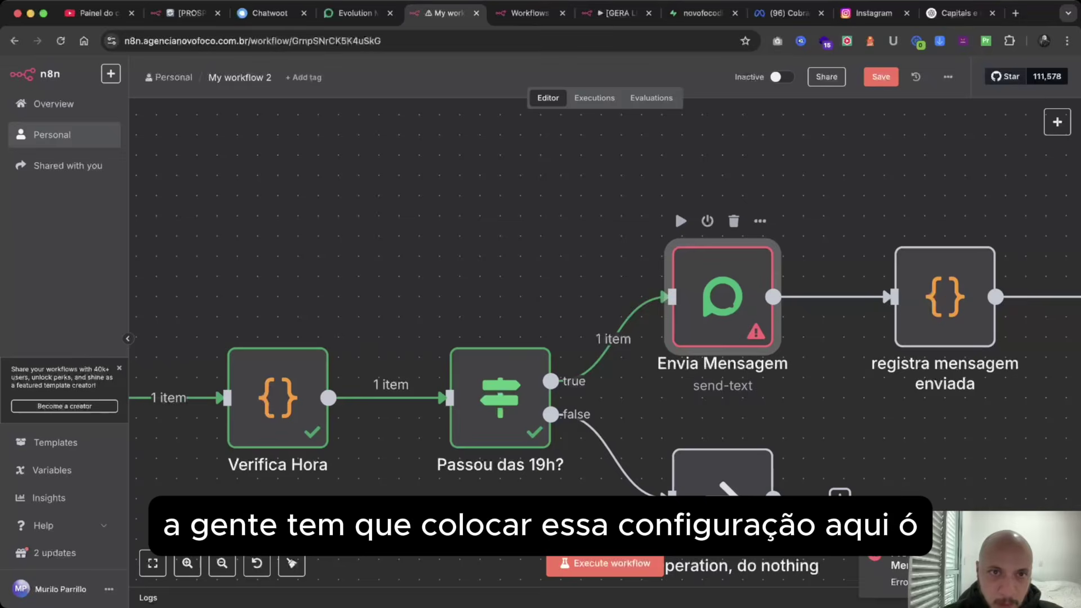
Enable Retry On Fail for Envia Mensagem and set its On Error behaviour to Continue.
double_click(723, 297)
left_click(424, 119)
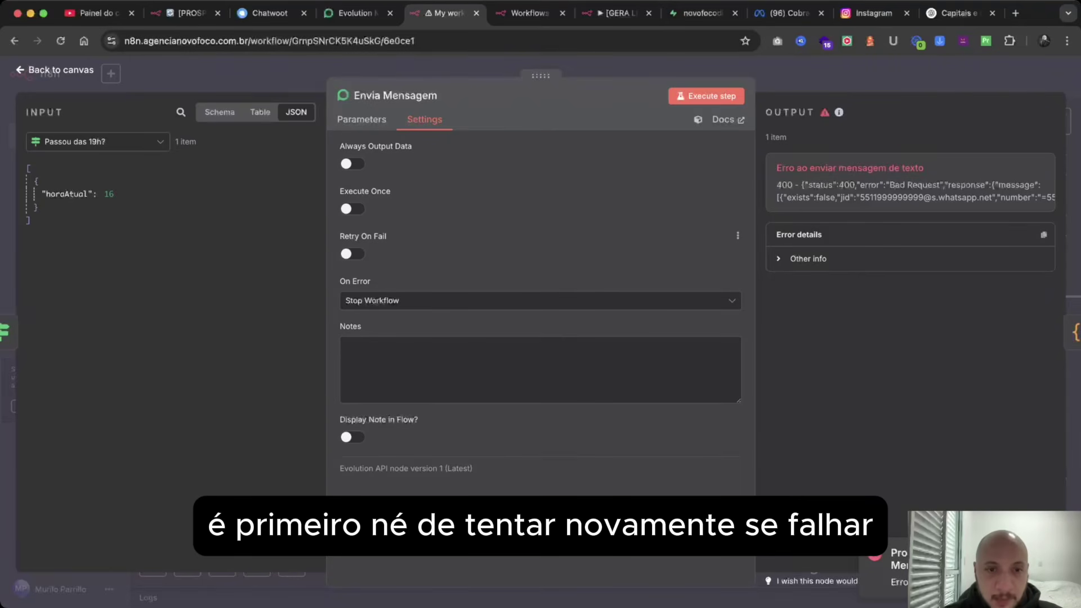
left_click(353, 253)
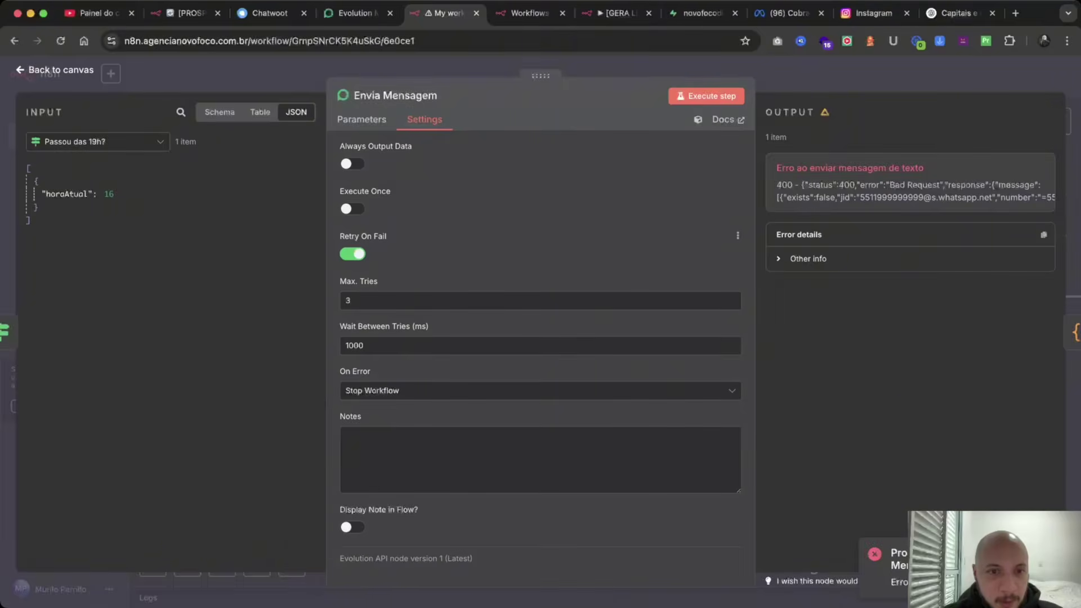
left_click(541, 390)
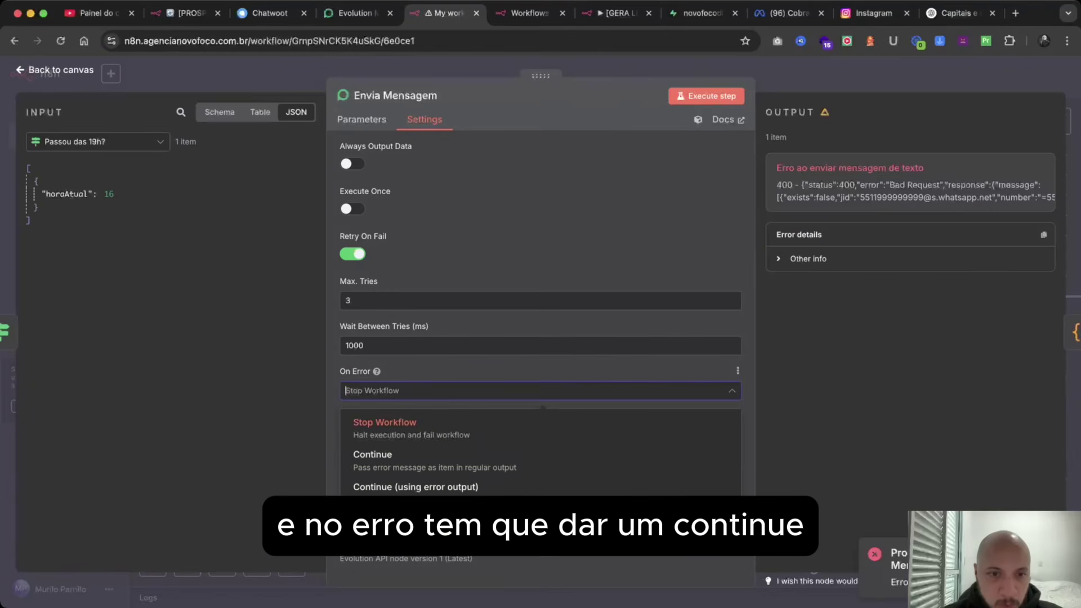
left_click(371, 451)
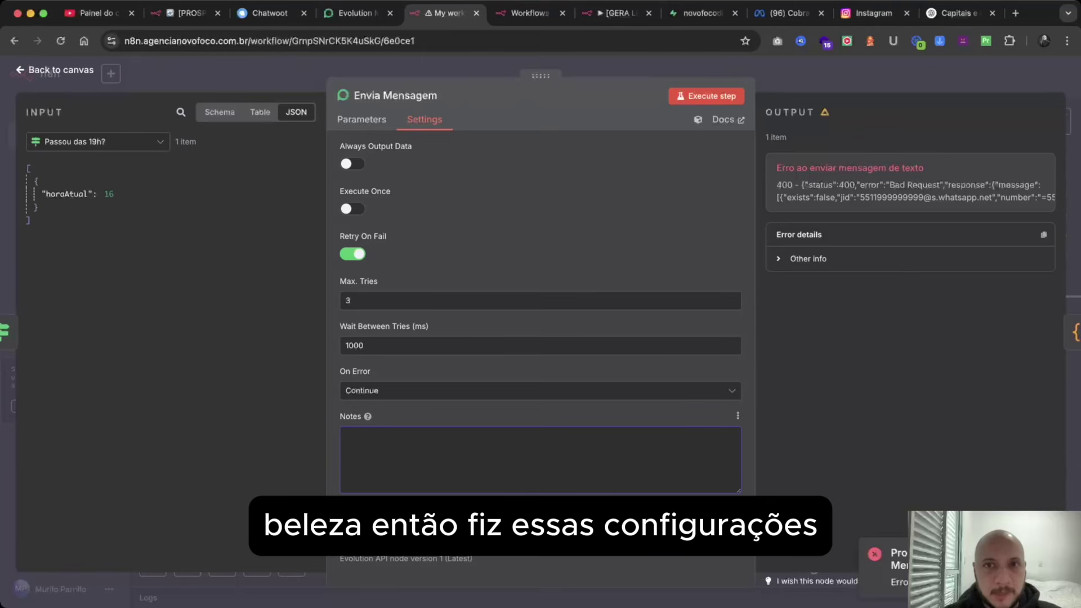
left_click(54, 70)
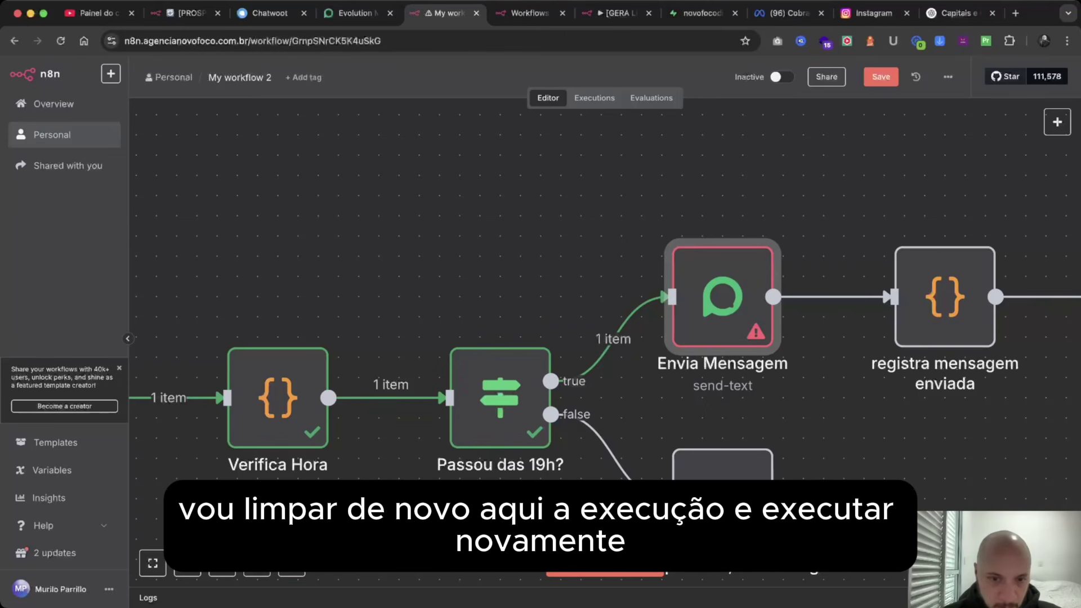
Clear the previous results, execute the whole workflow, and follow the run to Registra Falha de Envio.
left_click(1011, 597)
left_click(587, 563)
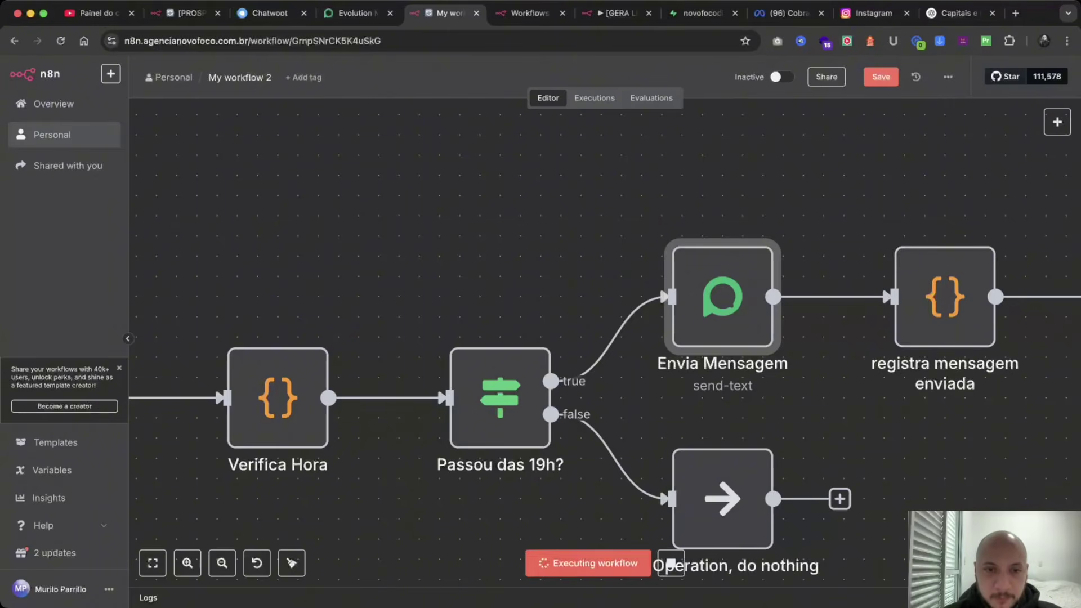
scroll(569, 449, "down", 5)
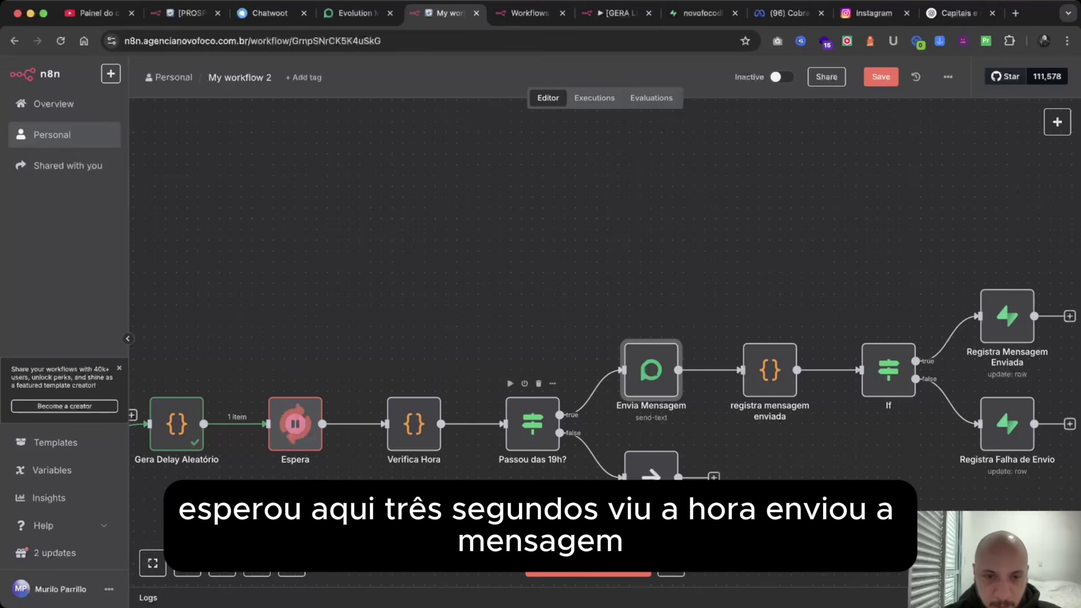
scroll(569, 450, "down", 1)
scroll(473, 332, "down", 1)
scroll(473, 332, "right", 2)
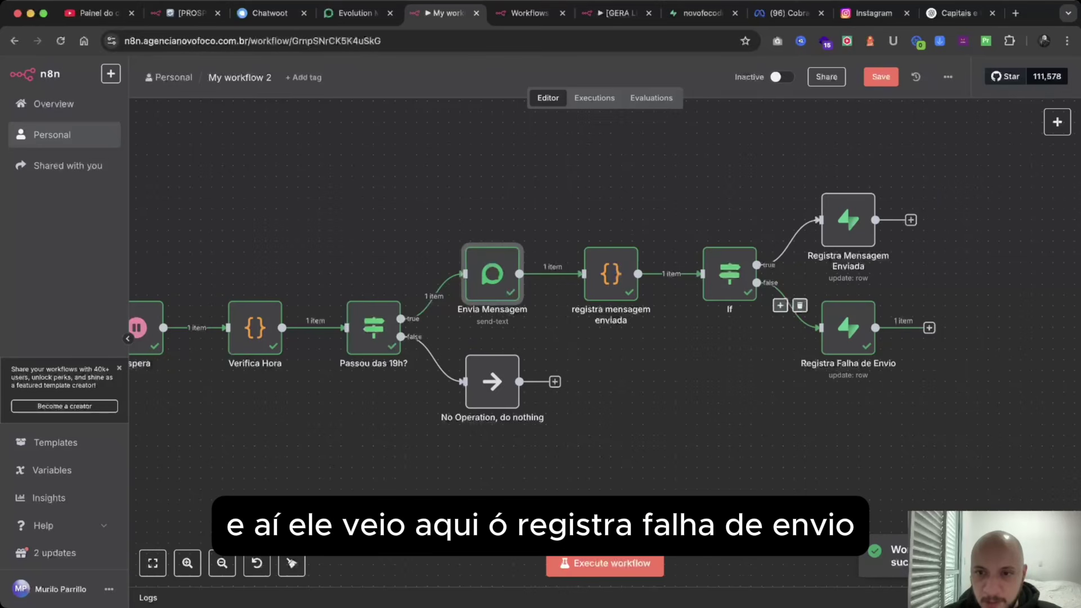
Append ' - Erro ao enviar' after the timestamp in Registra Falha de Envio's mensagem_enviada_em value.
double_click(848, 329)
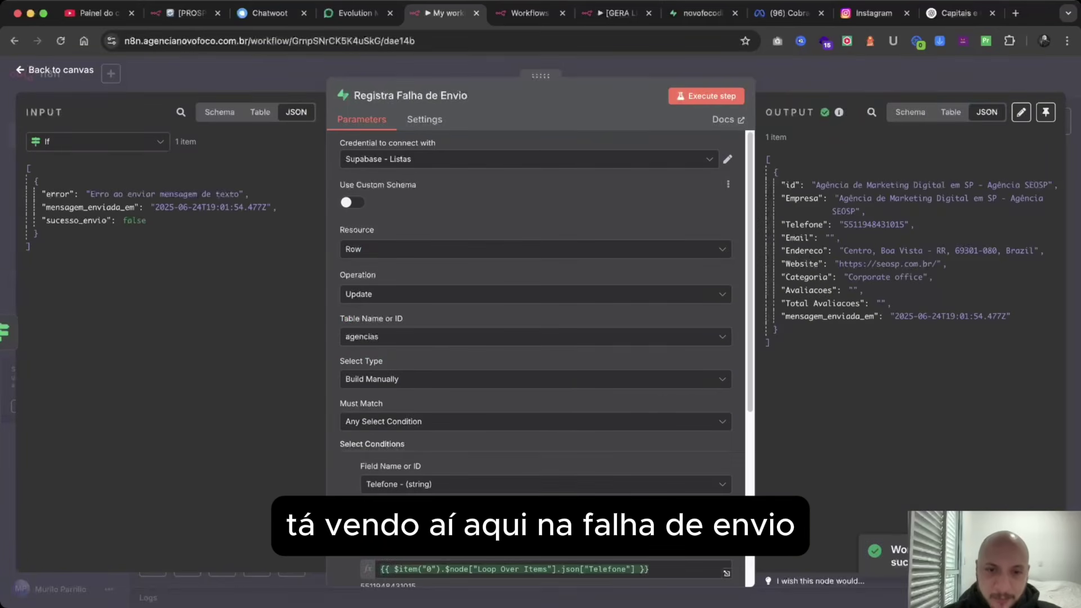
scroll(541, 338, "down", 5)
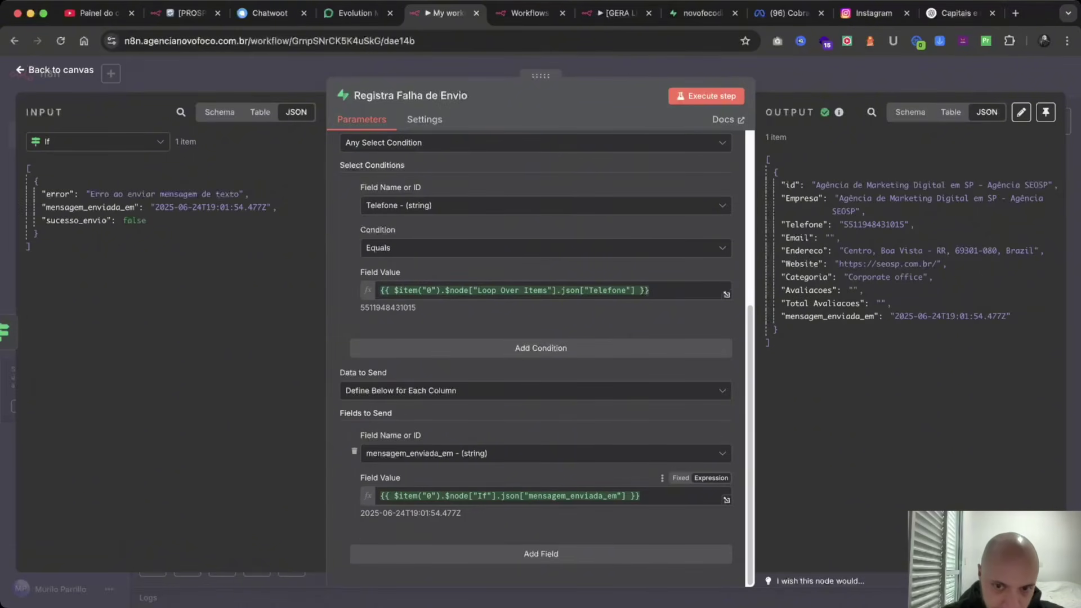
left_click(642, 496)
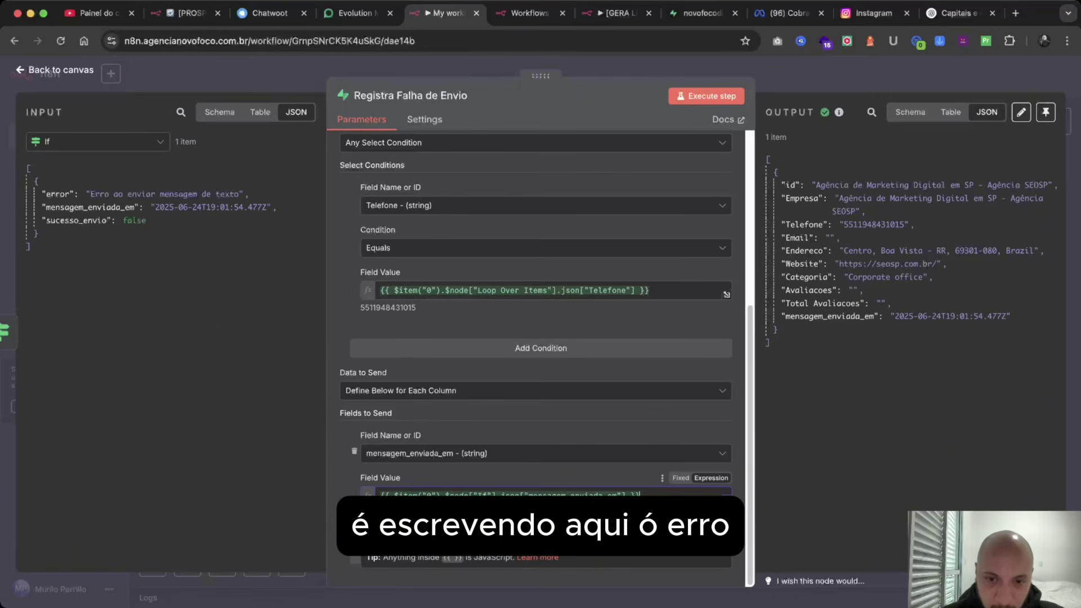
type("- Er")
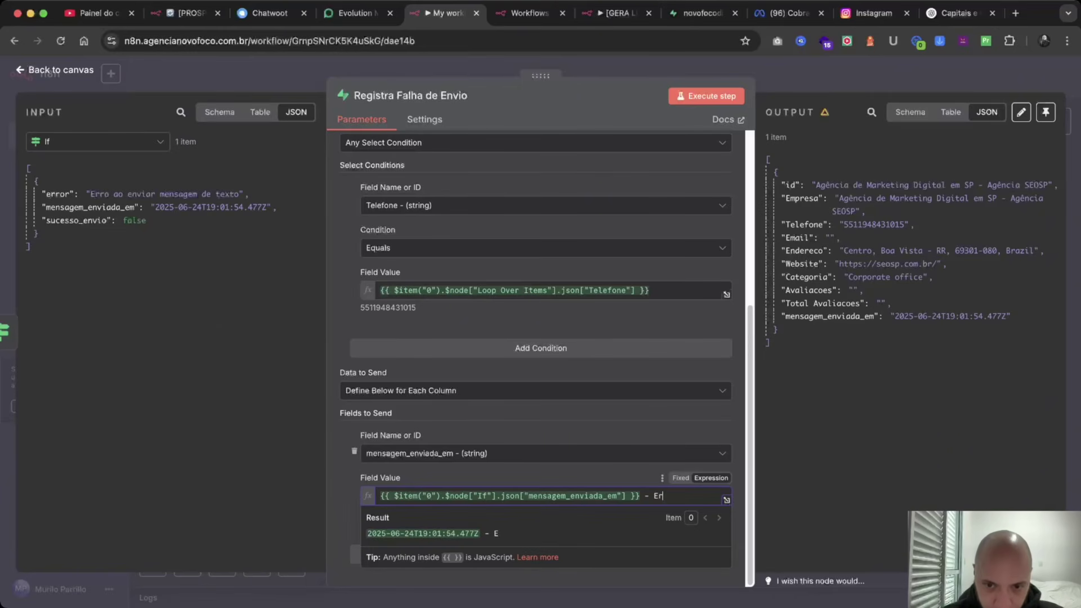
type("ro")
key("BackSpace")
type("ro ao e")
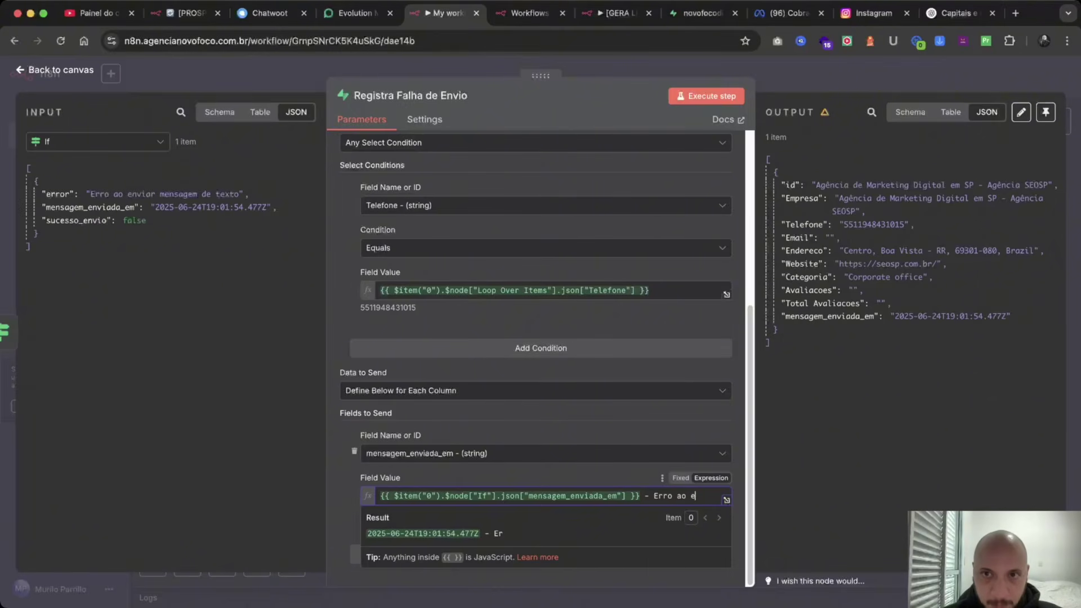
type("nviar")
key("Escape")
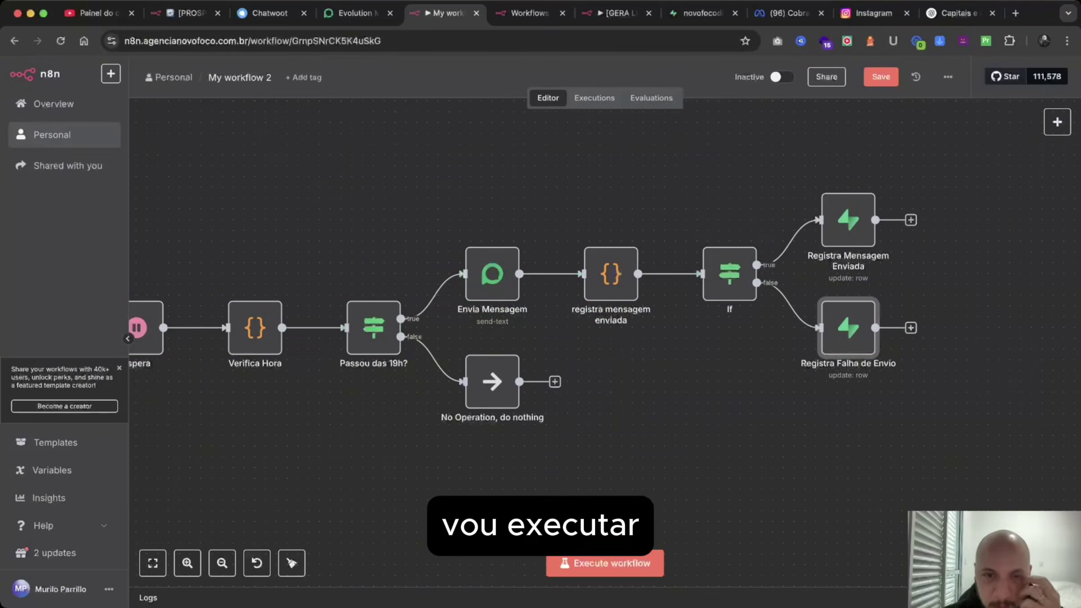
Rerun the workflow with Ctrl+Enter, fit it in view, and switch to the Supabase agencias table.
key("ctrl+Return")
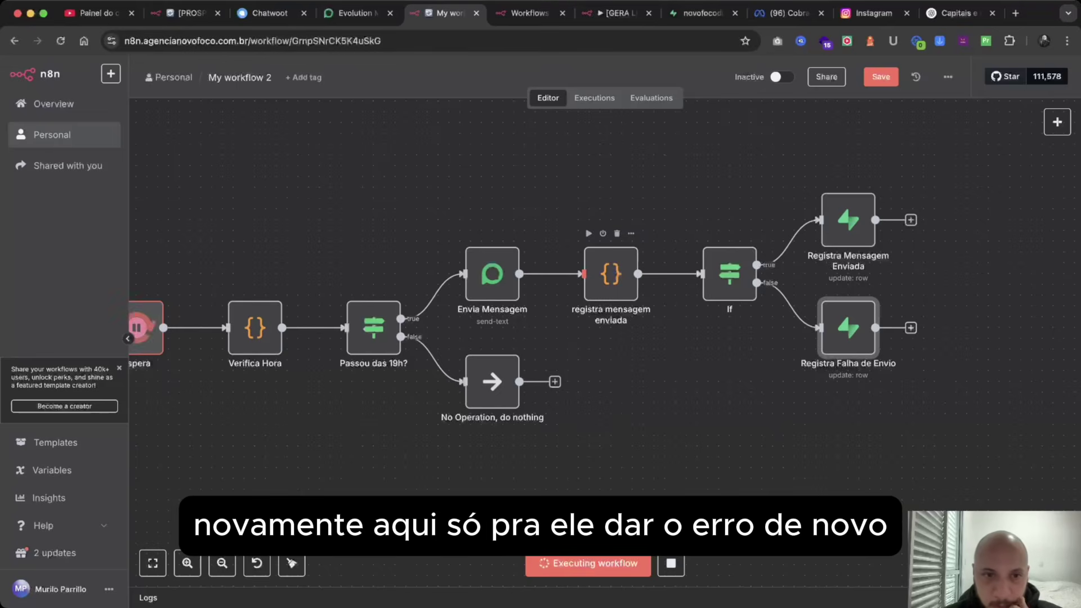
key("1")
scroll(428, 304, "up", 5)
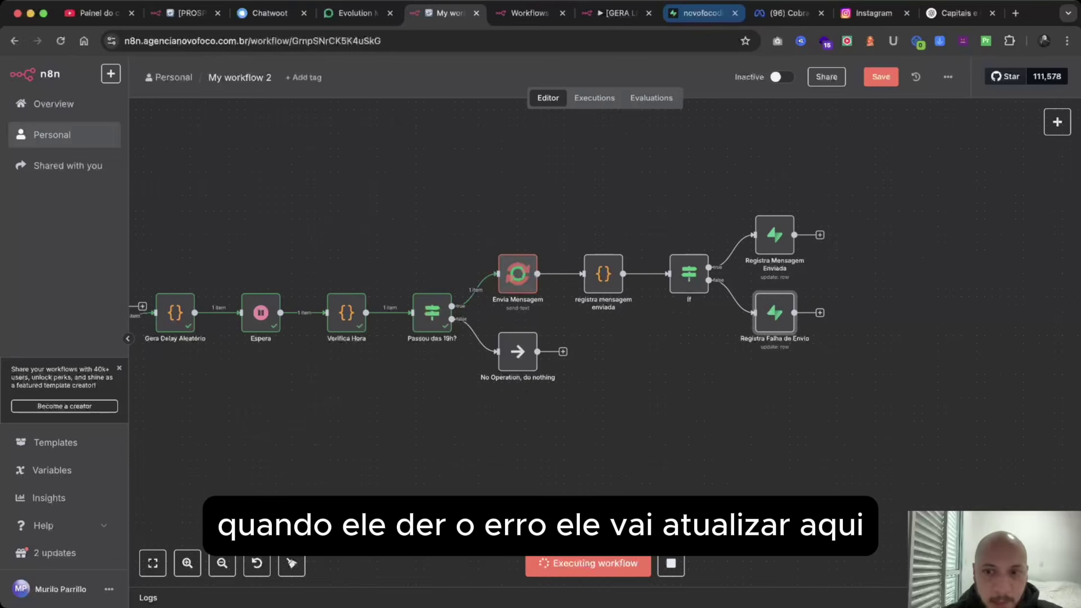
left_click(701, 13)
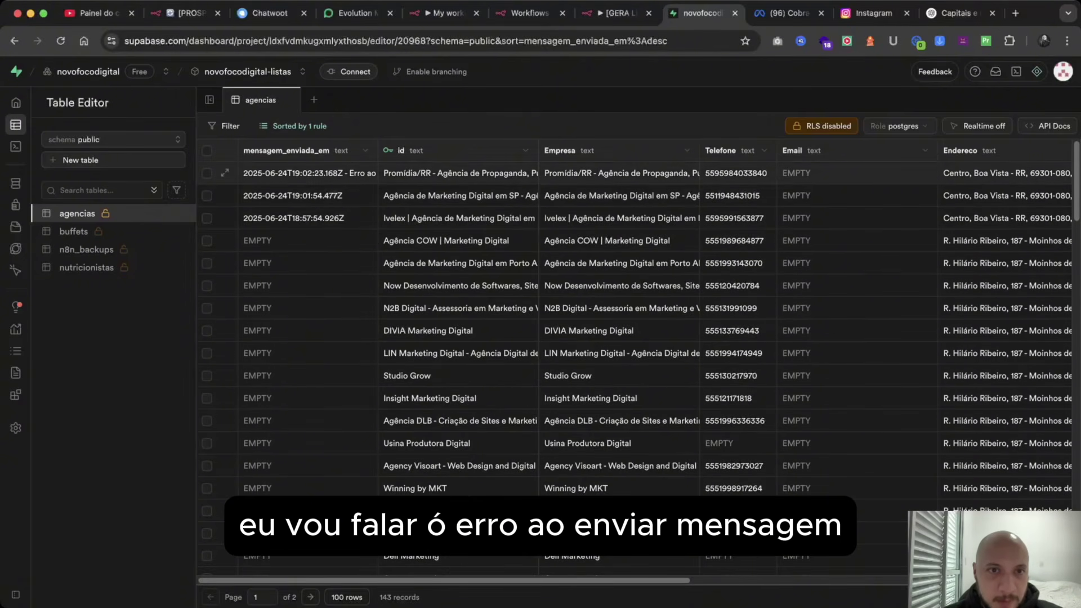
Widen the mensagem_enviada_em column to read the error note, then return to the n8n workflow.
left_click_drag(377, 150, 446, 151)
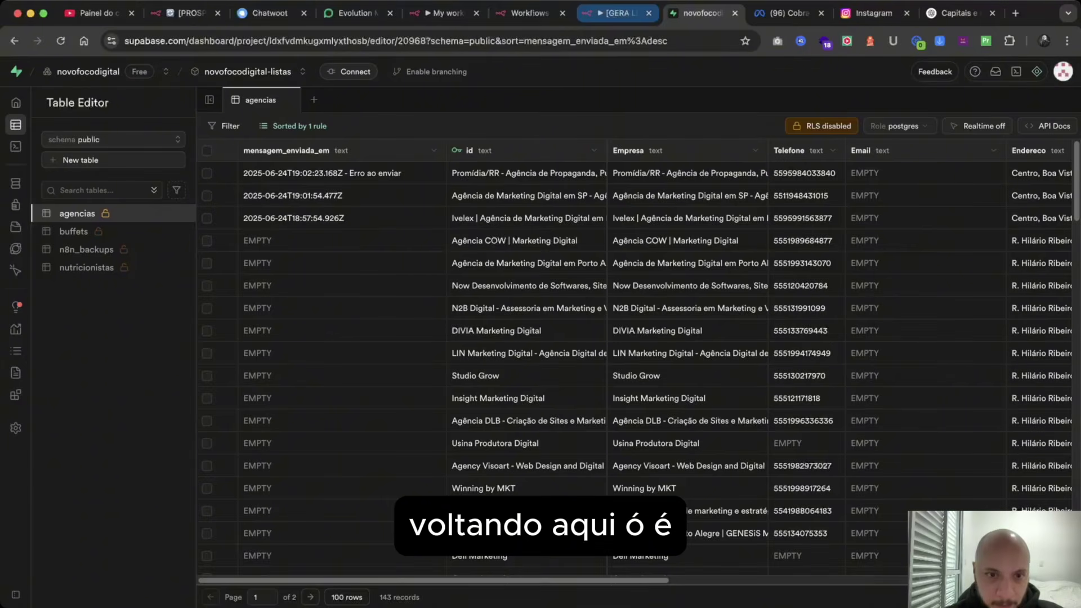
left_click(445, 13)
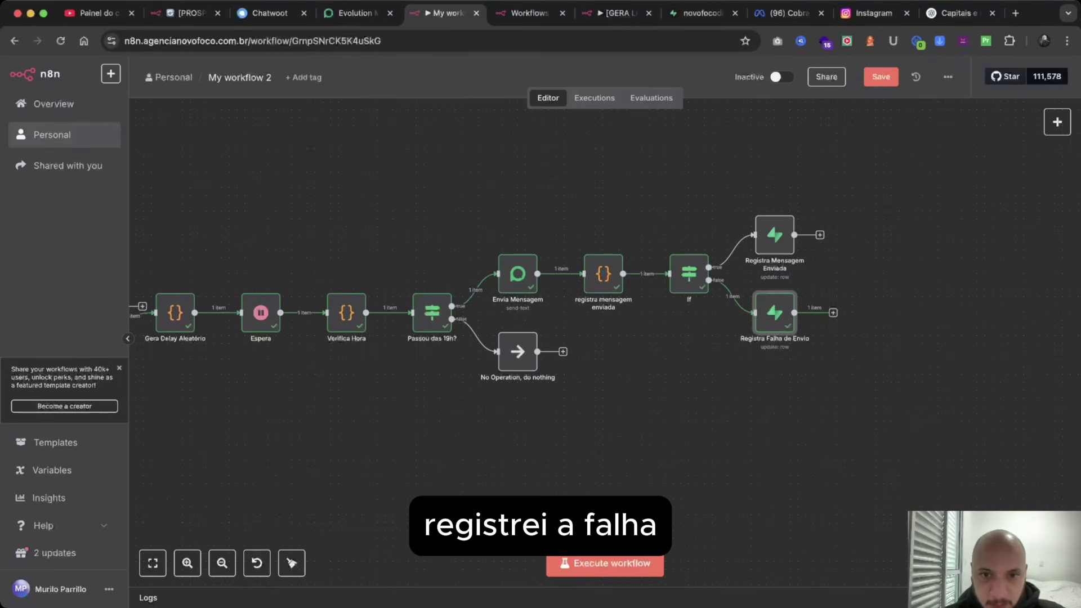
Drag both Supabase record nodes' outputs back toward the loop, auto-arrange the layout, and clear execution data.
scroll(642, 233, "right", 5)
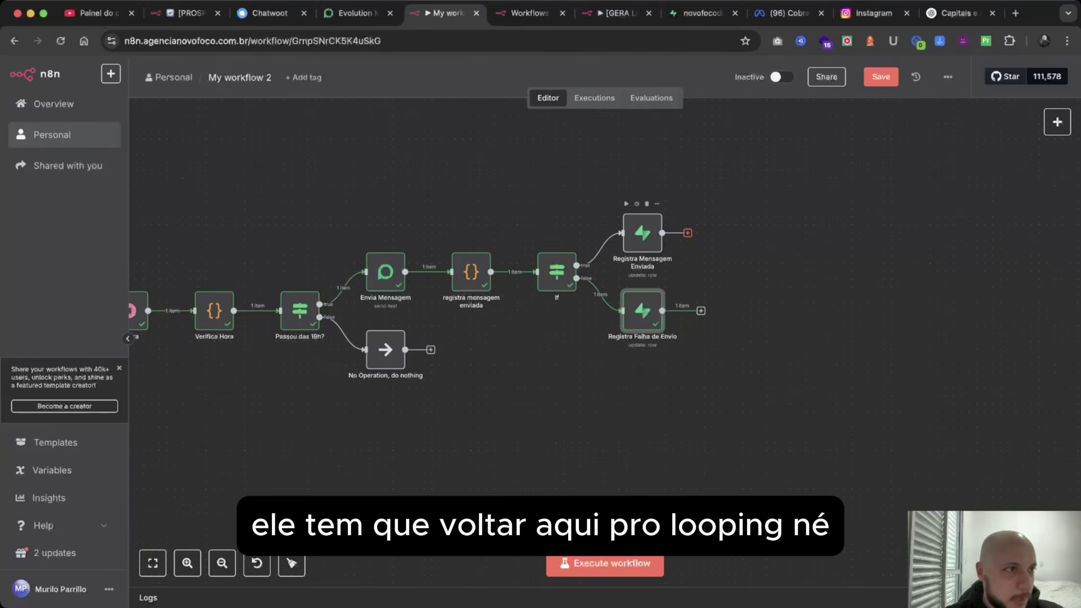
scroll(484, 293, "left", 5)
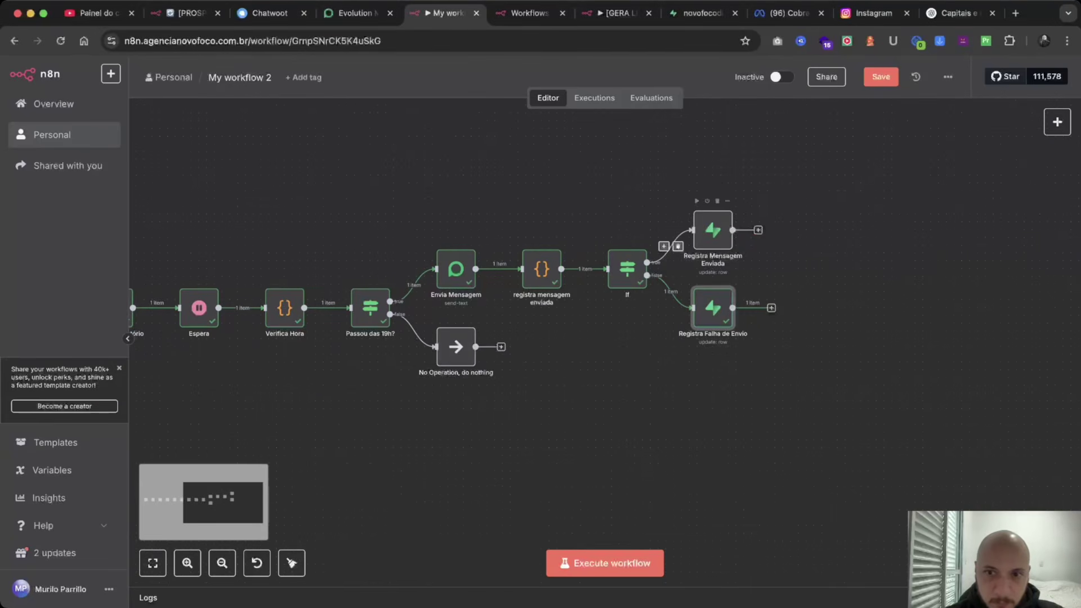
scroll(760, 251, "left", 1)
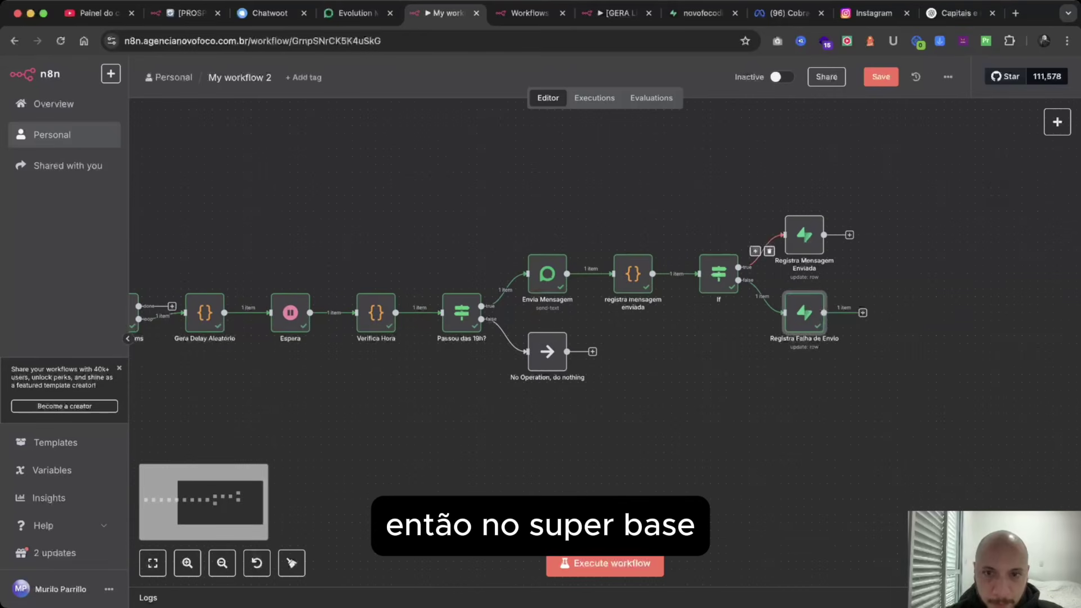
scroll(760, 250, "left", 5)
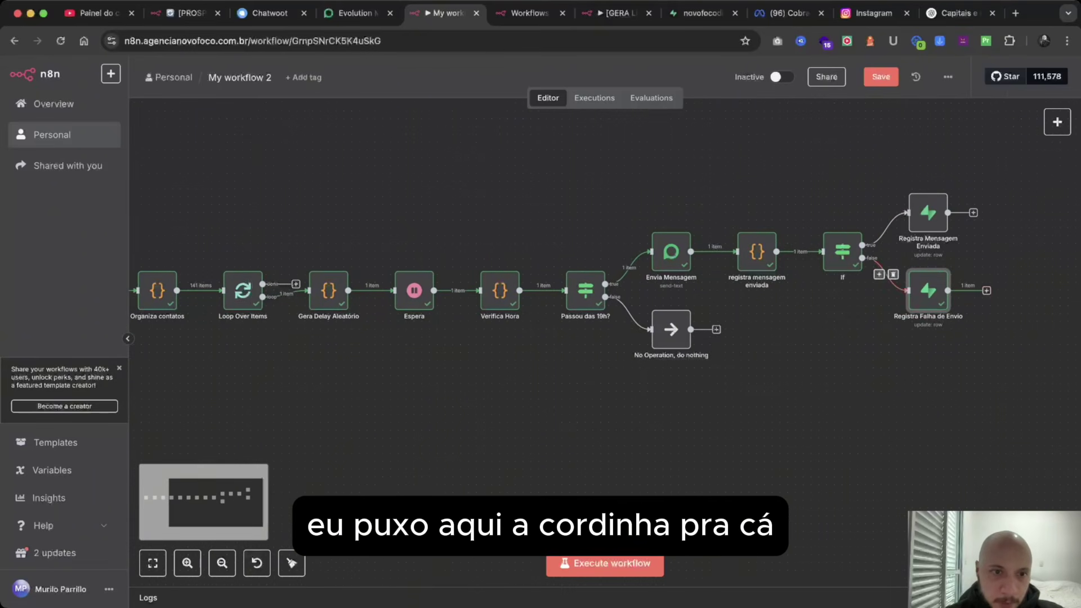
left_click_drag(948, 290, 315, 291)
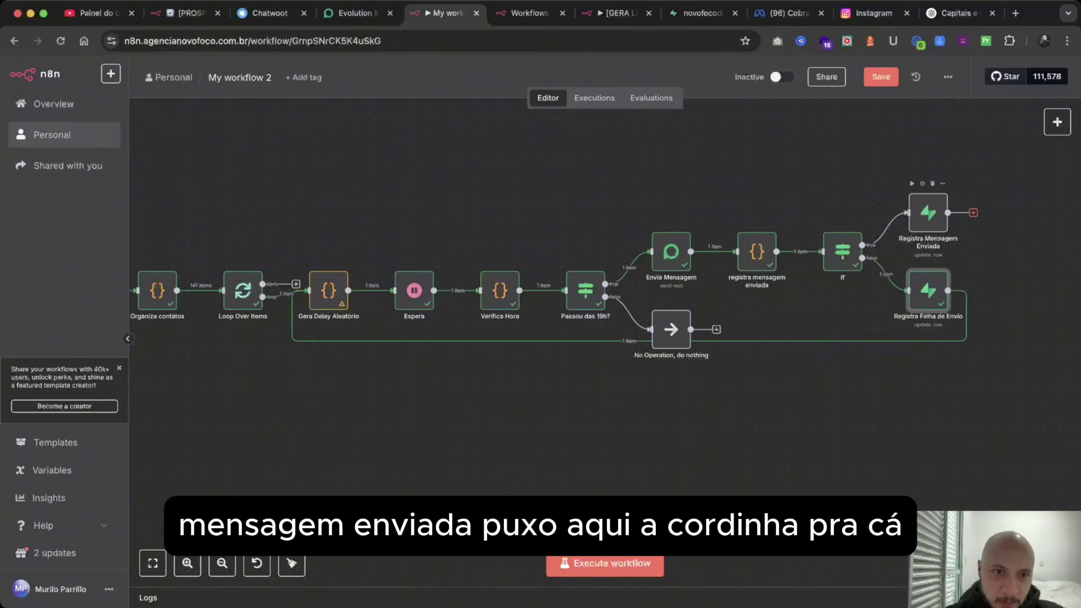
left_click_drag(948, 213, 312, 291)
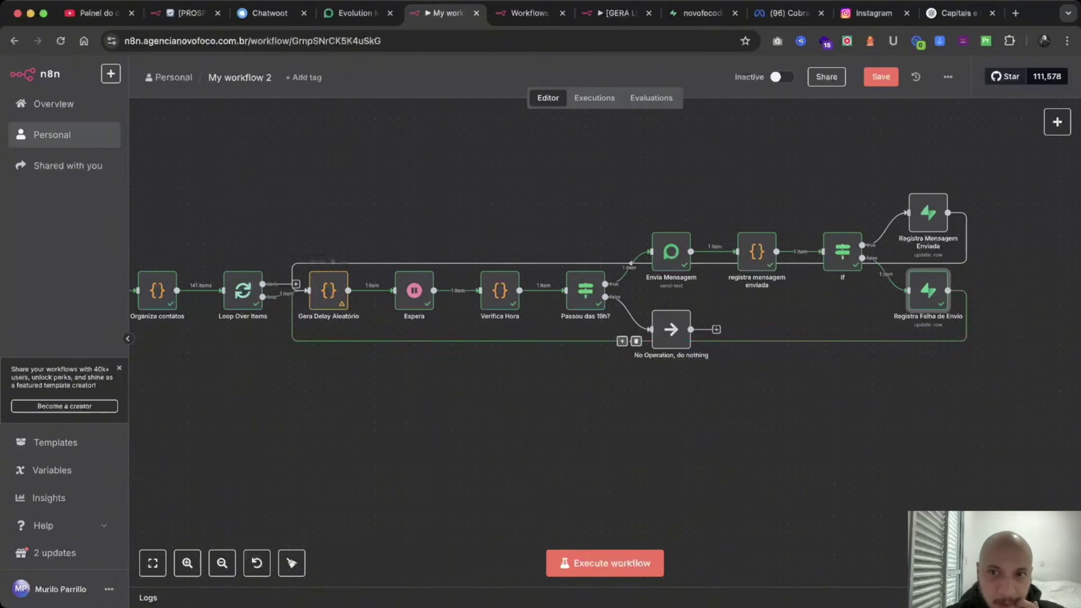
key("shift+alt+t")
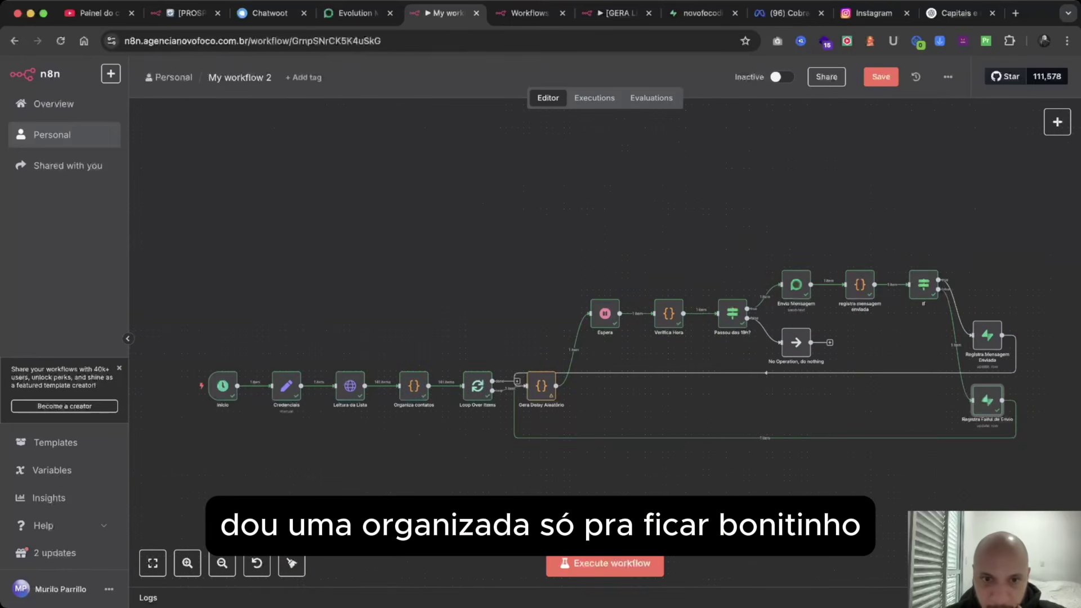
scroll(558, 309, "down", 3)
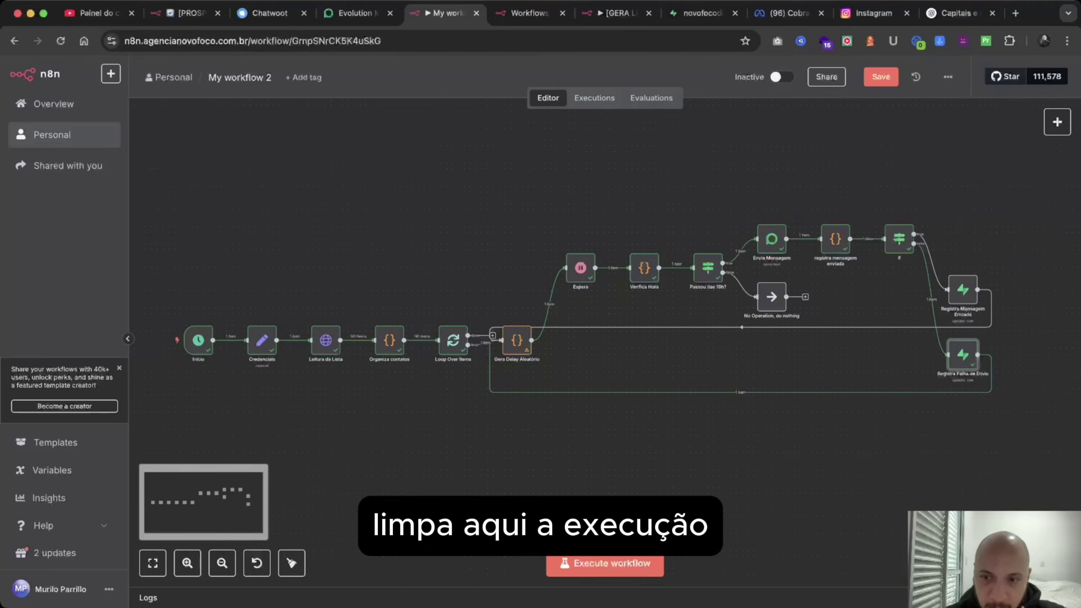
left_click(670, 563)
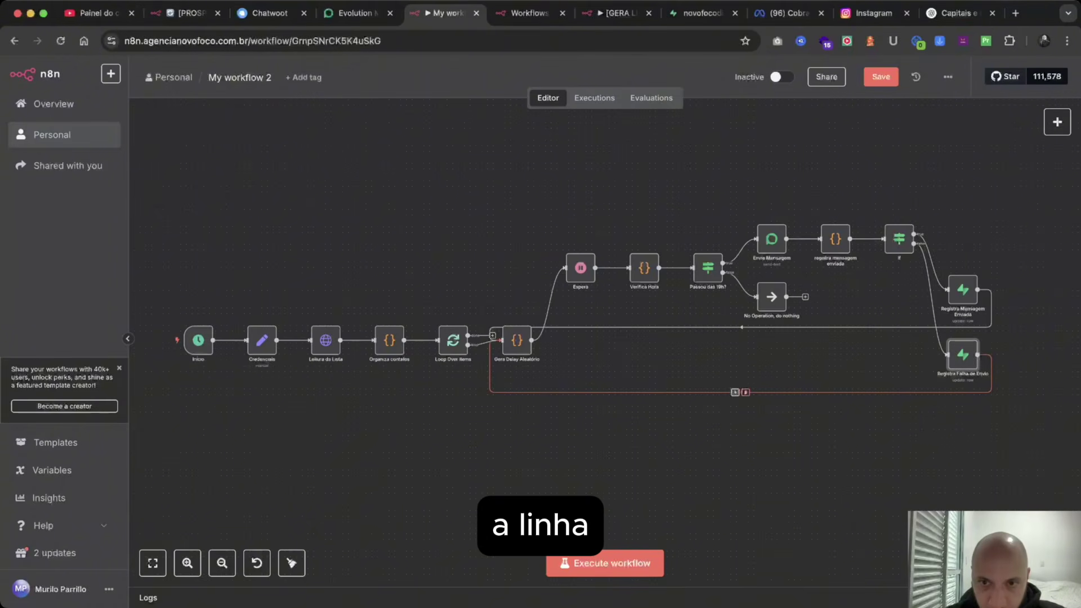
Replace the wrong return edges by connecting both record nodes into Loop Over Items, then tidy up.
left_click(745, 392)
left_click(746, 327)
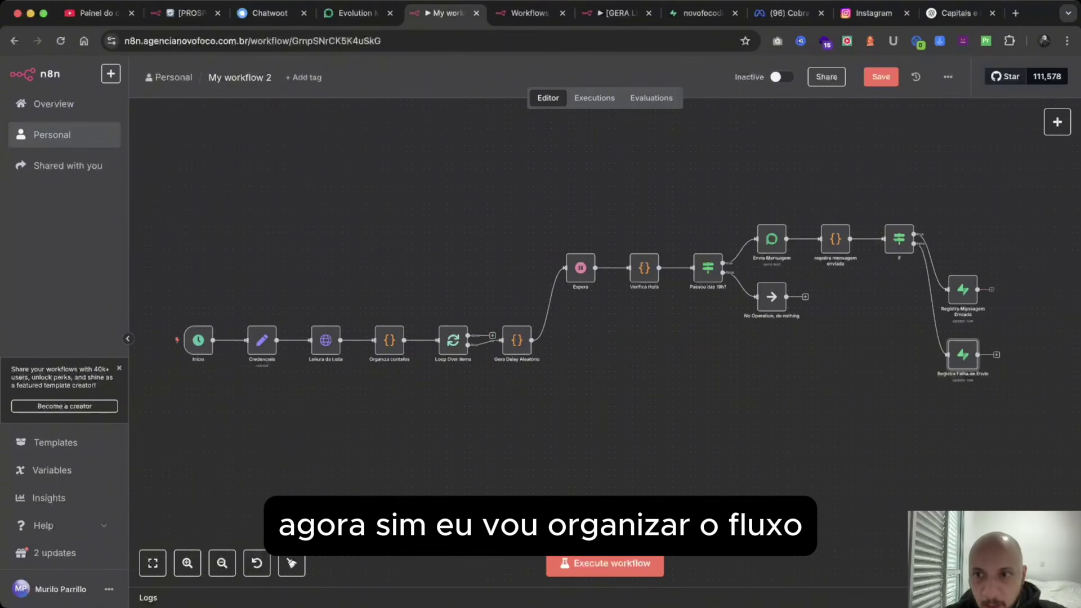
scroll(983, 289, "down", 2)
left_click_drag(978, 211, 438, 261)
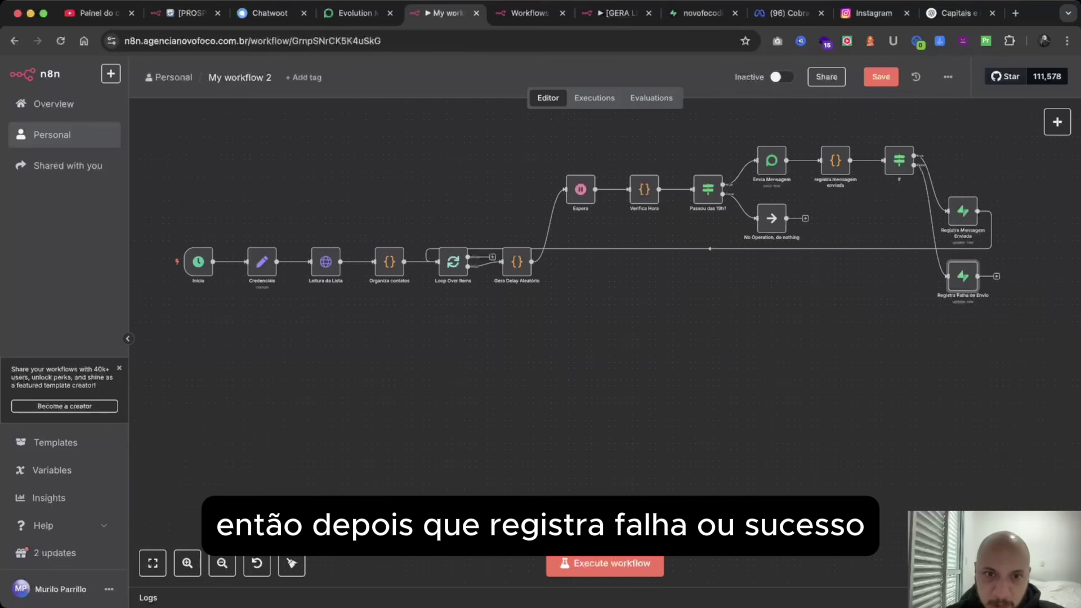
left_click_drag(980, 276, 438, 261)
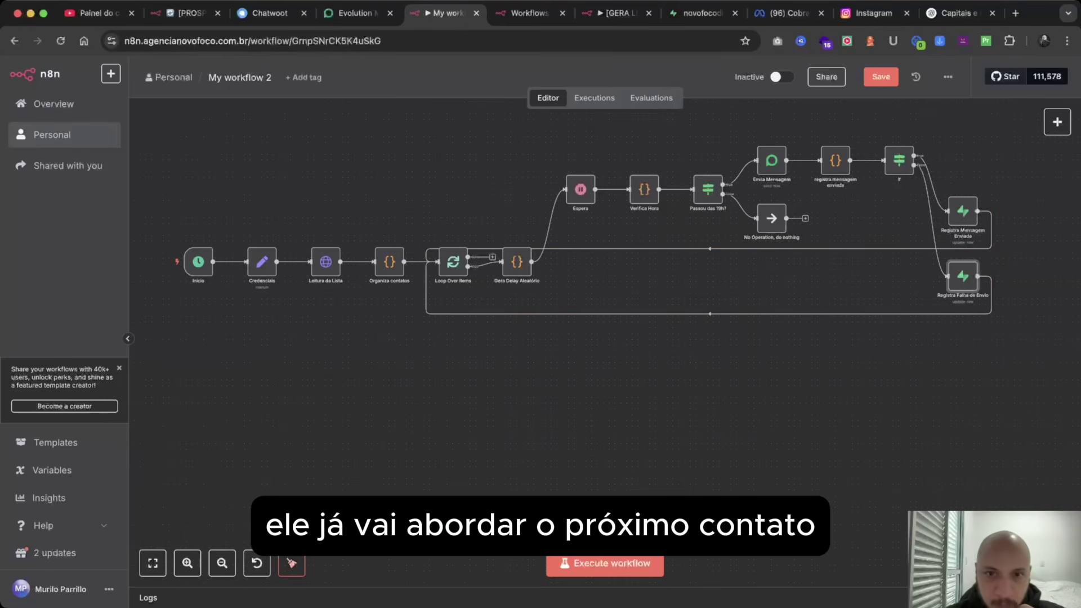
left_click(291, 563)
scroll(768, 236, "down", 3)
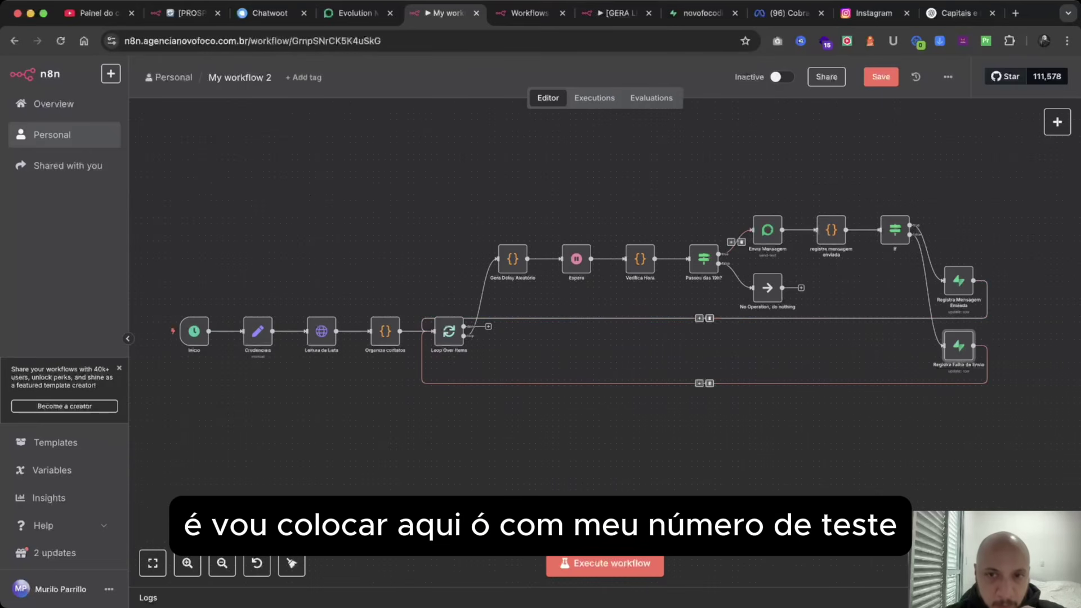
double_click(767, 230)
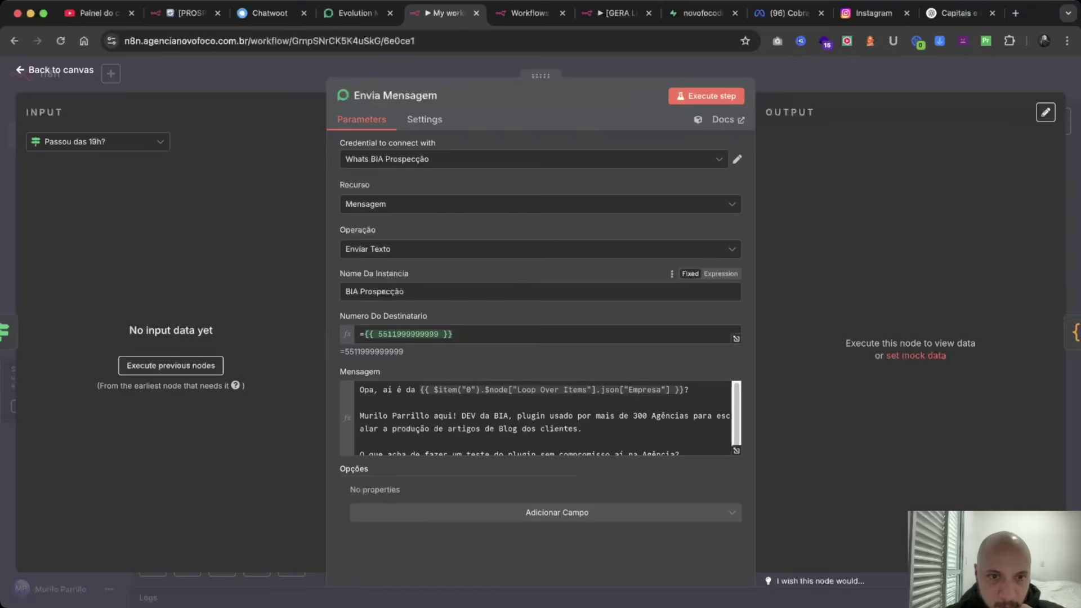
triple_click(408, 334)
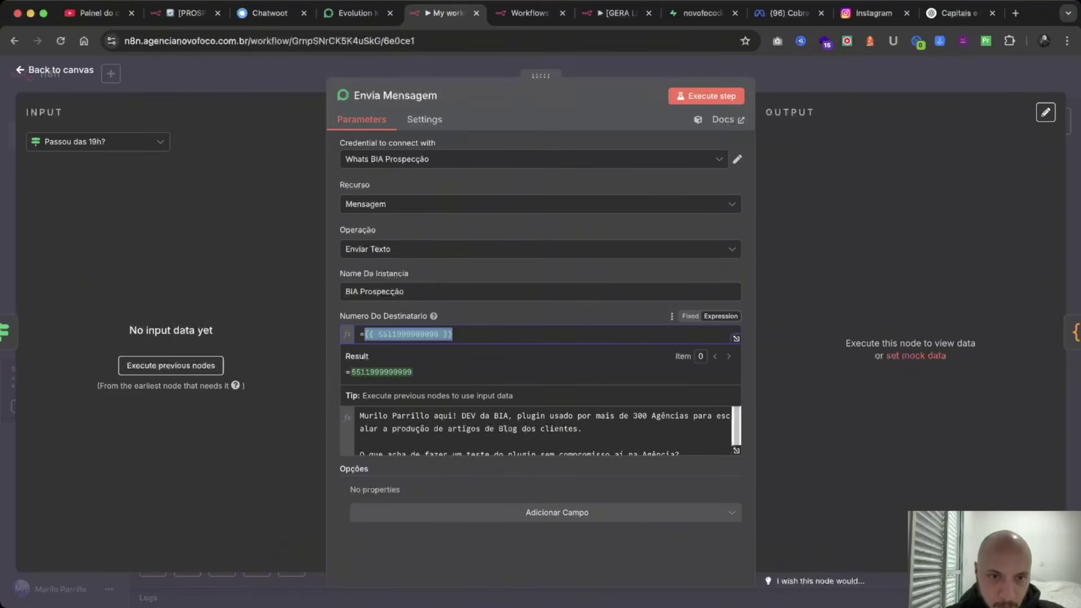
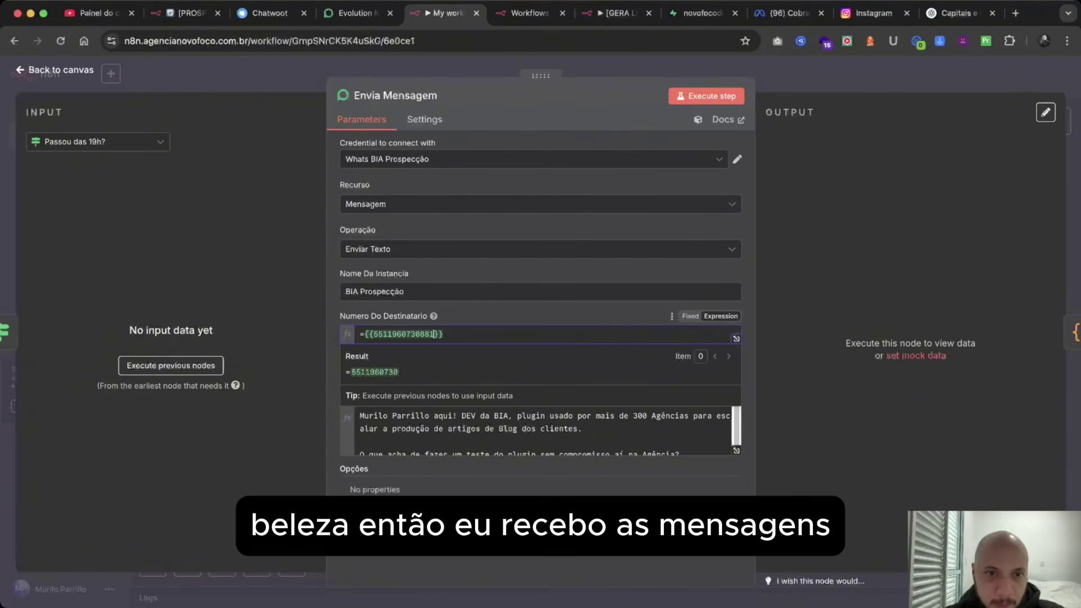
key("Escape")
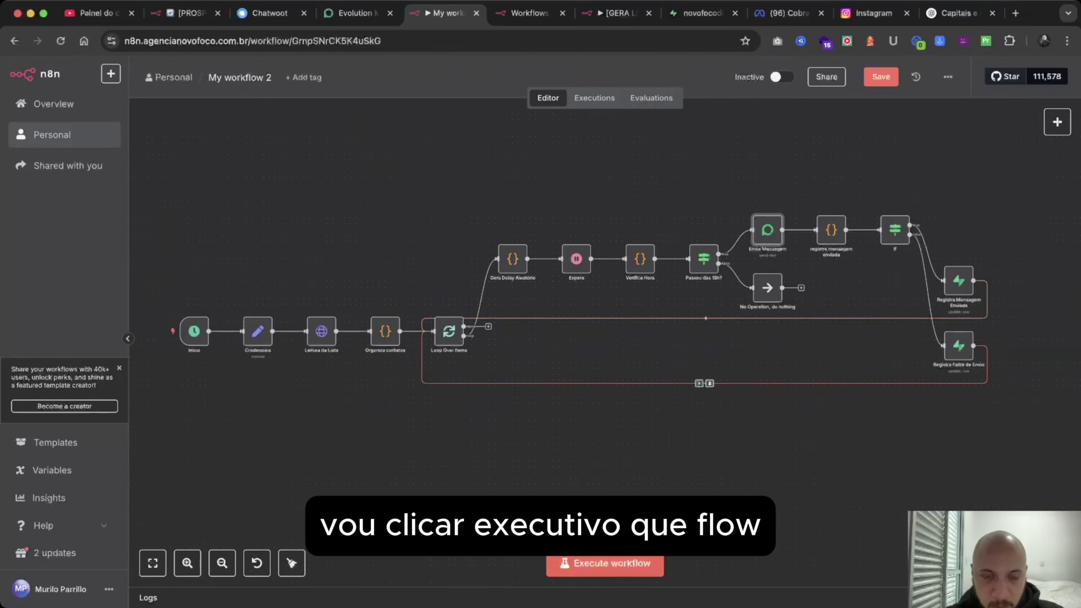
key("super+Return")
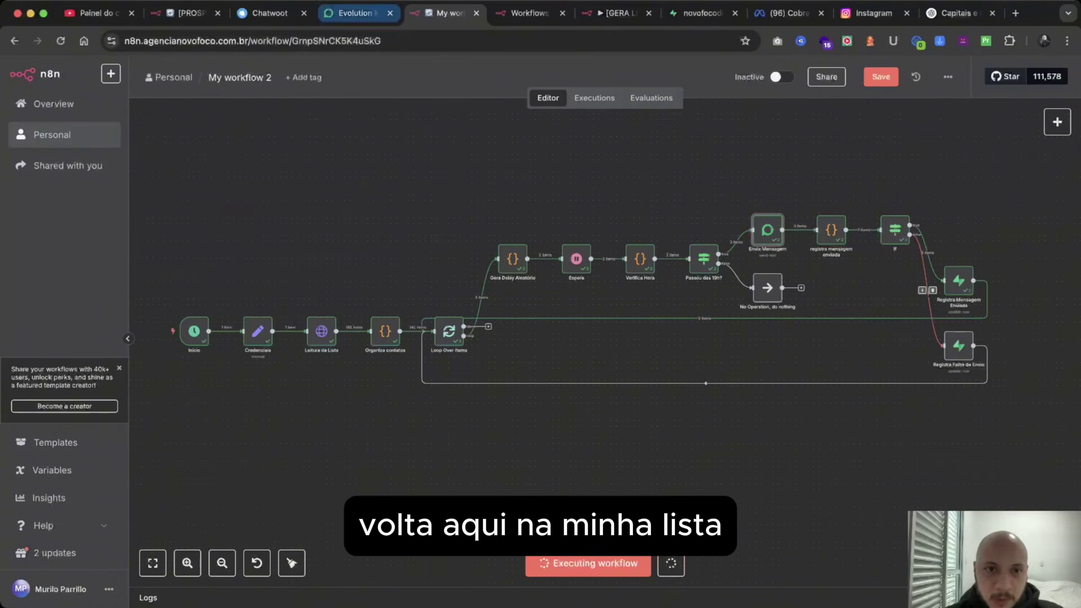
left_click(702, 13)
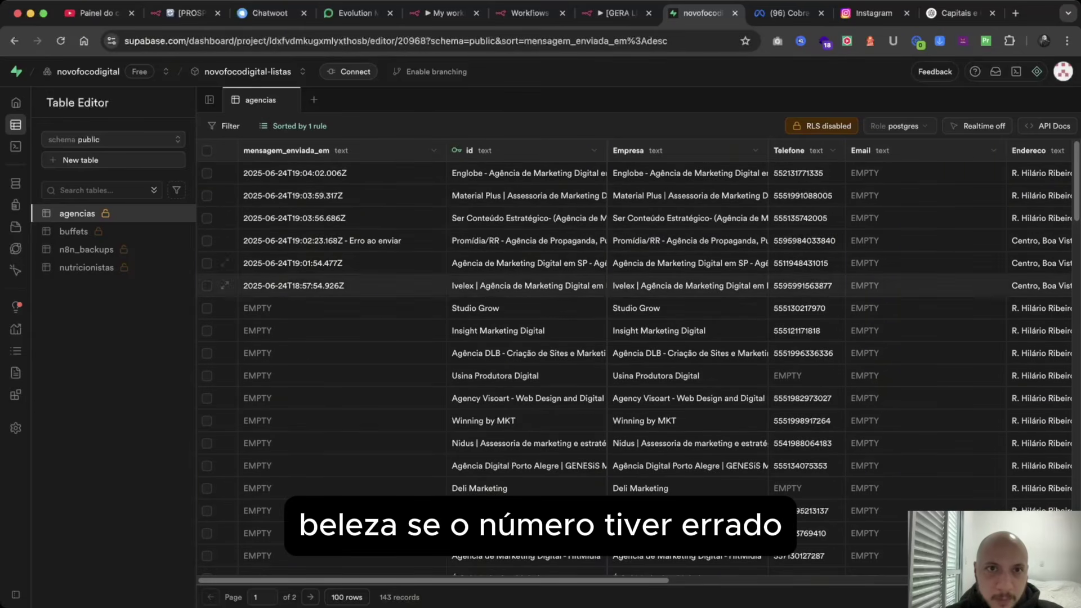
left_click(444, 13)
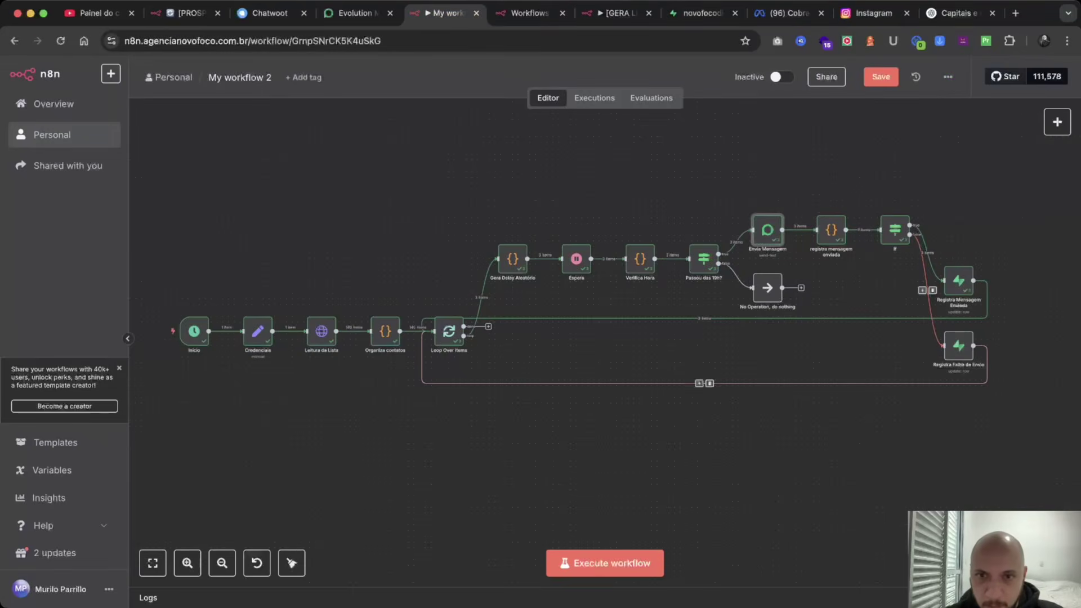
Adjust the recipient number expression in Envia Mensagem.
double_click(766, 229)
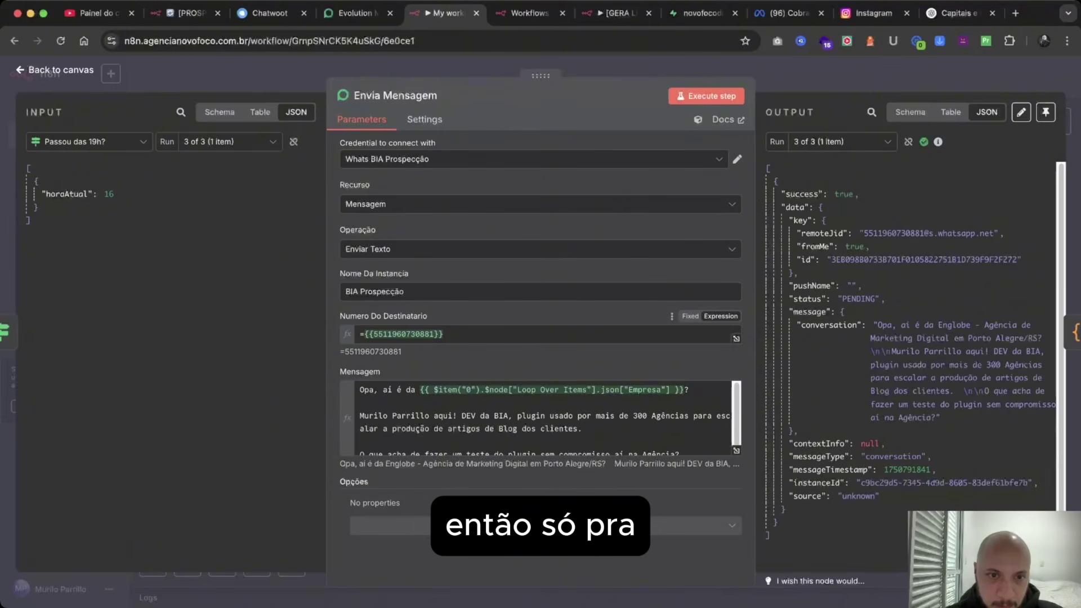
left_click(363, 333)
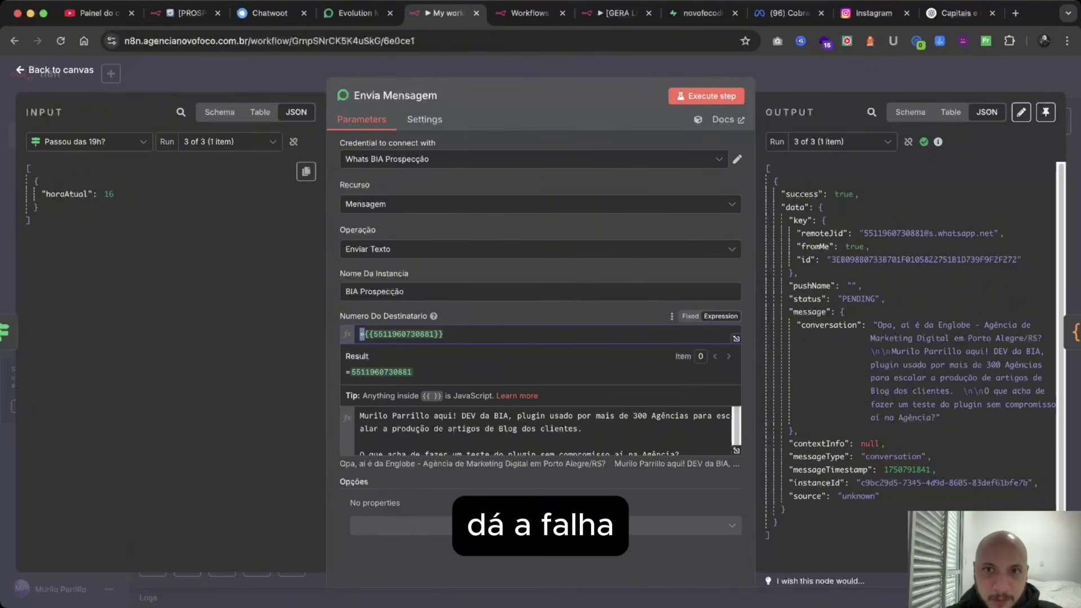
key("BackSpace")
key("Escape")
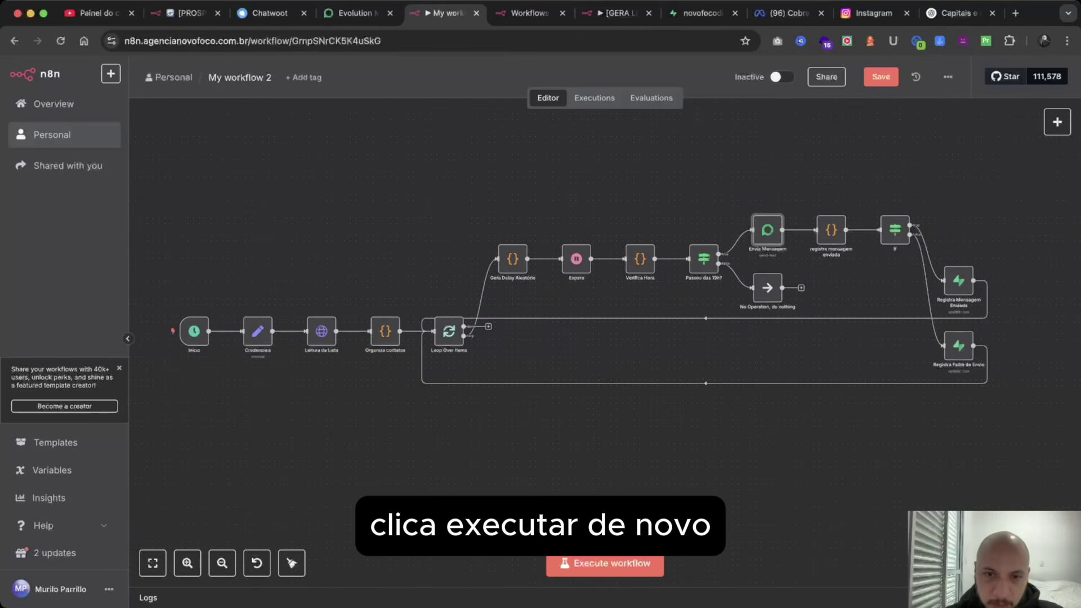
Run the workflow again, stop it, and check the Supabase agencias table for new rows.
left_click(604, 563)
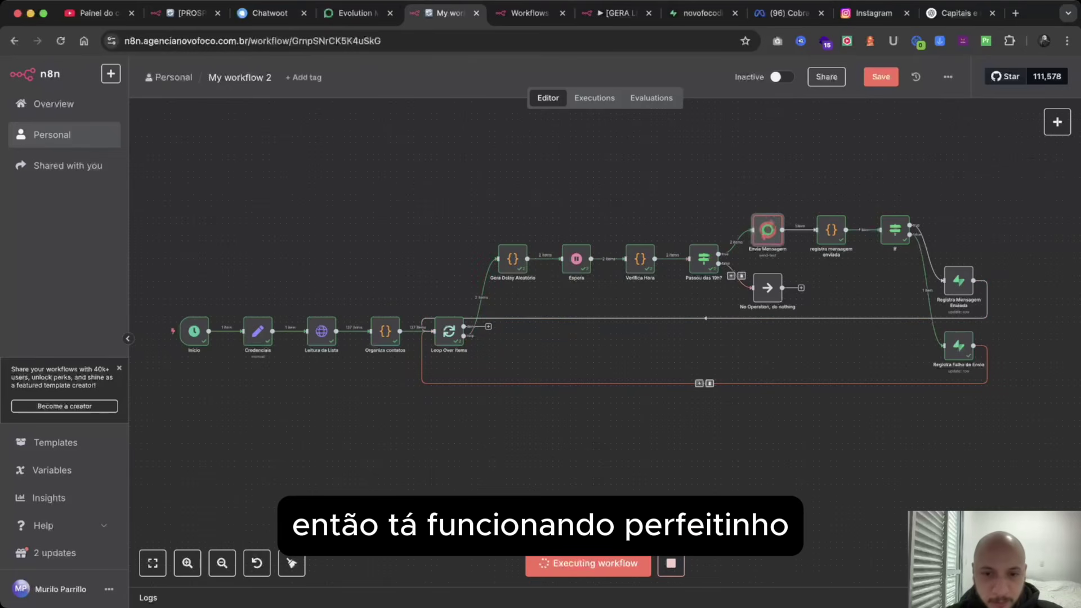
left_click(671, 562)
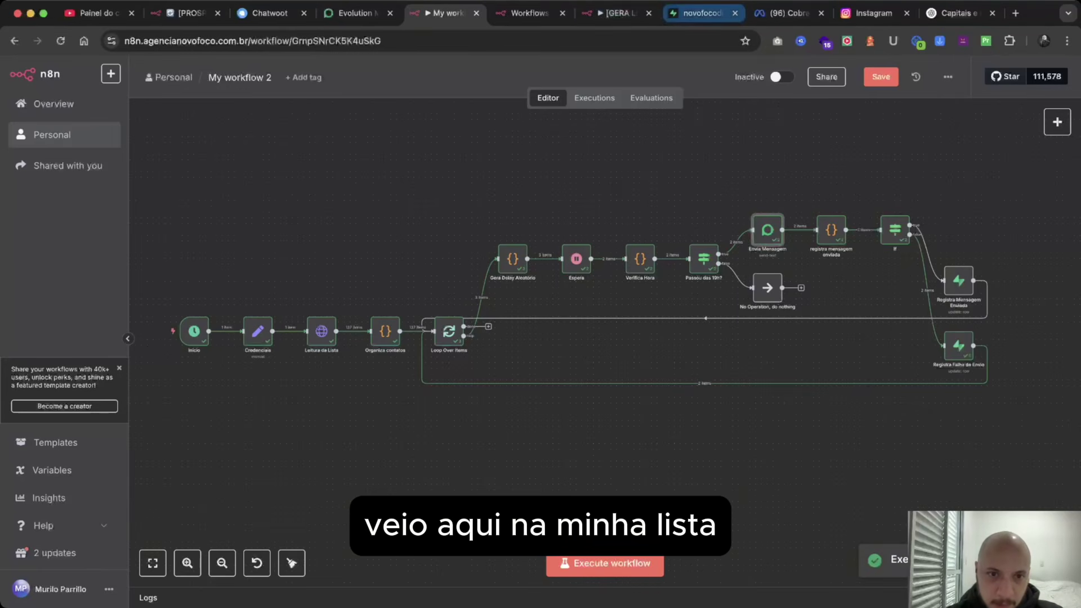
left_click(698, 13)
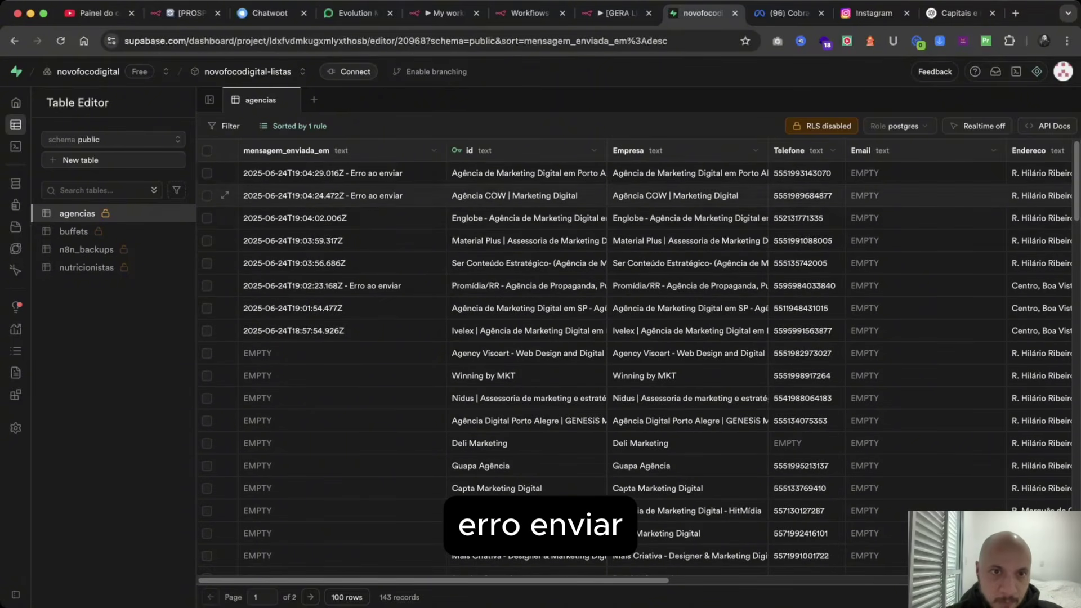
Inspect the 'Erro ao enviar' cells in mensagem_enviada_em without changing them, then return to n8n.
left_click(342, 174)
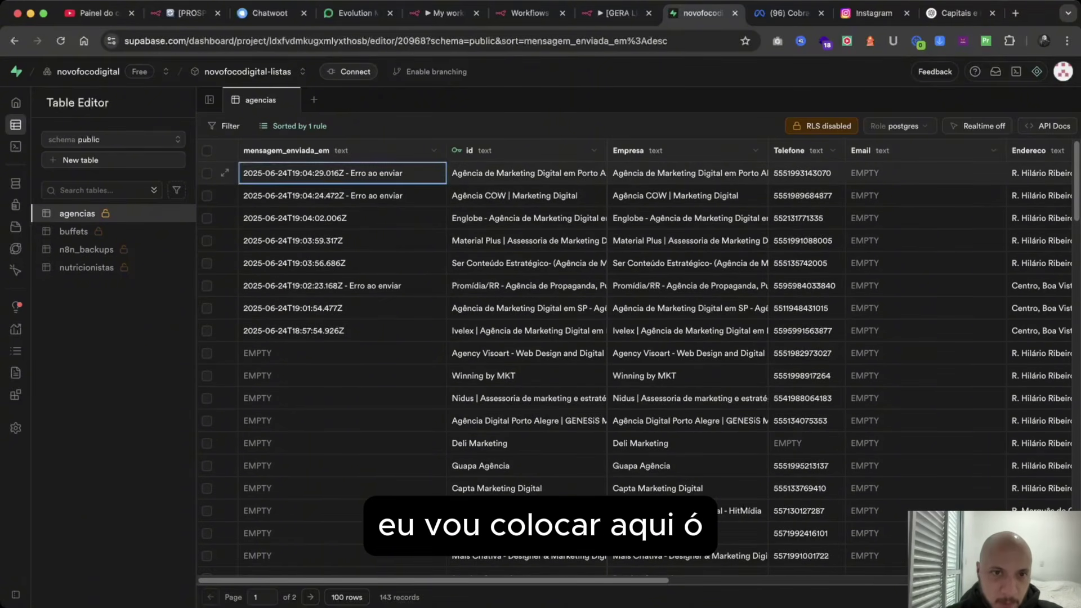
right_click(380, 177)
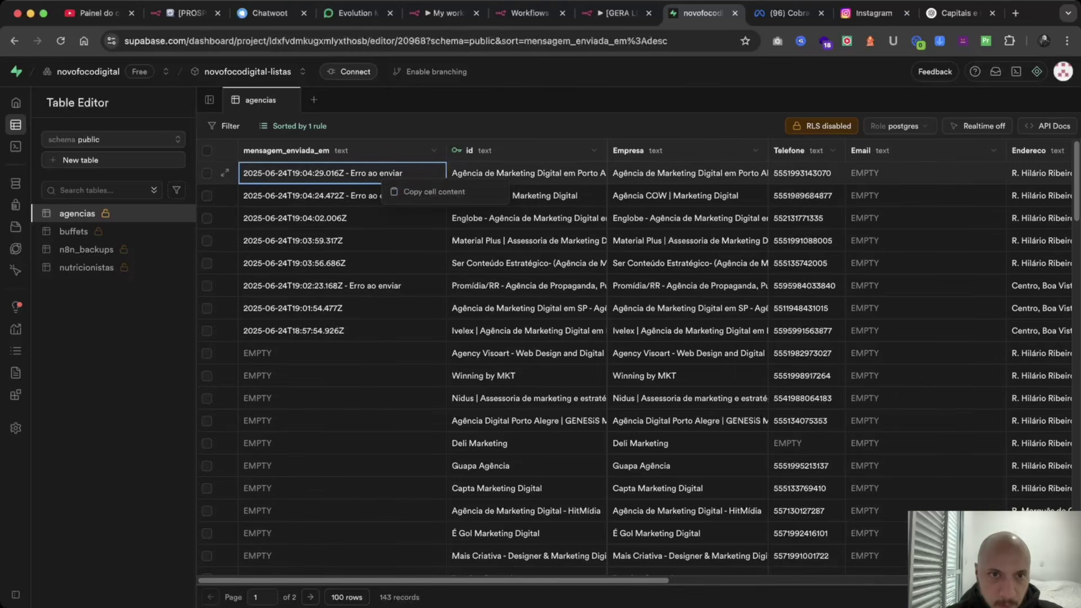
left_click(374, 173)
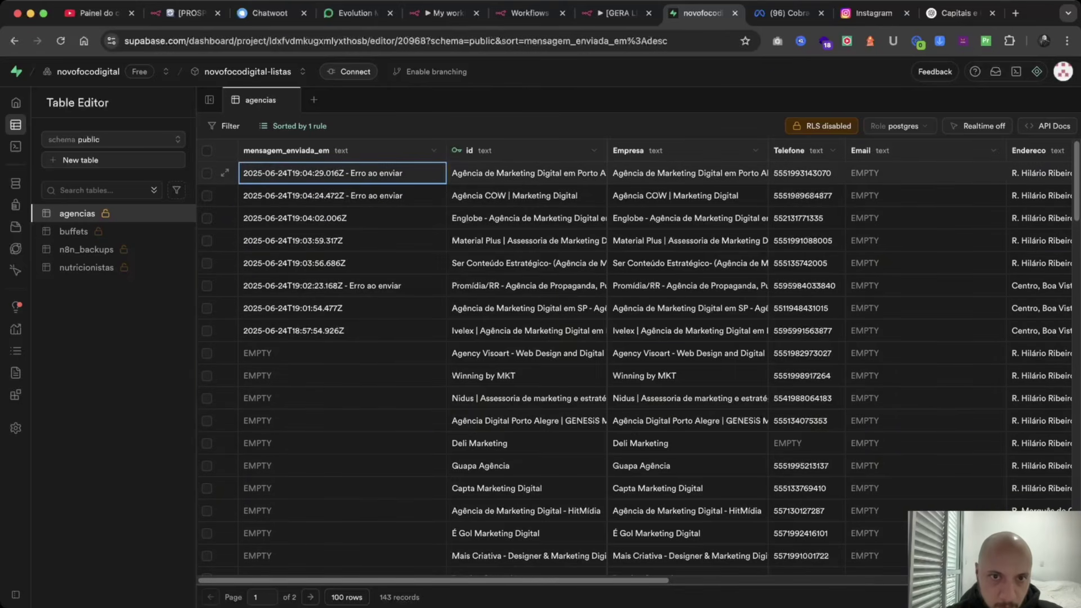
right_click(416, 184)
left_click(390, 173)
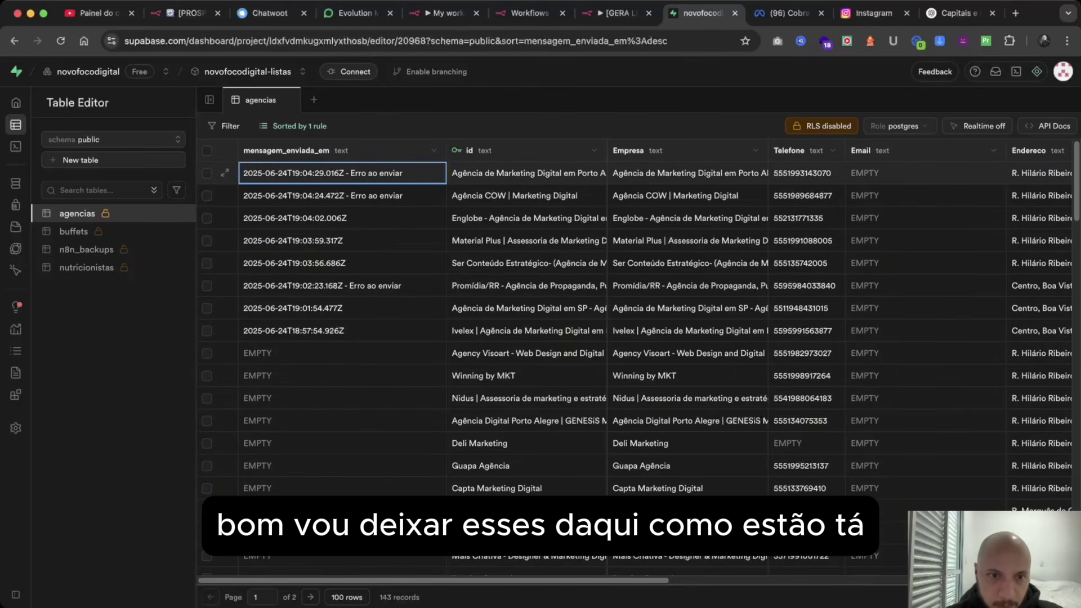
left_click(345, 353)
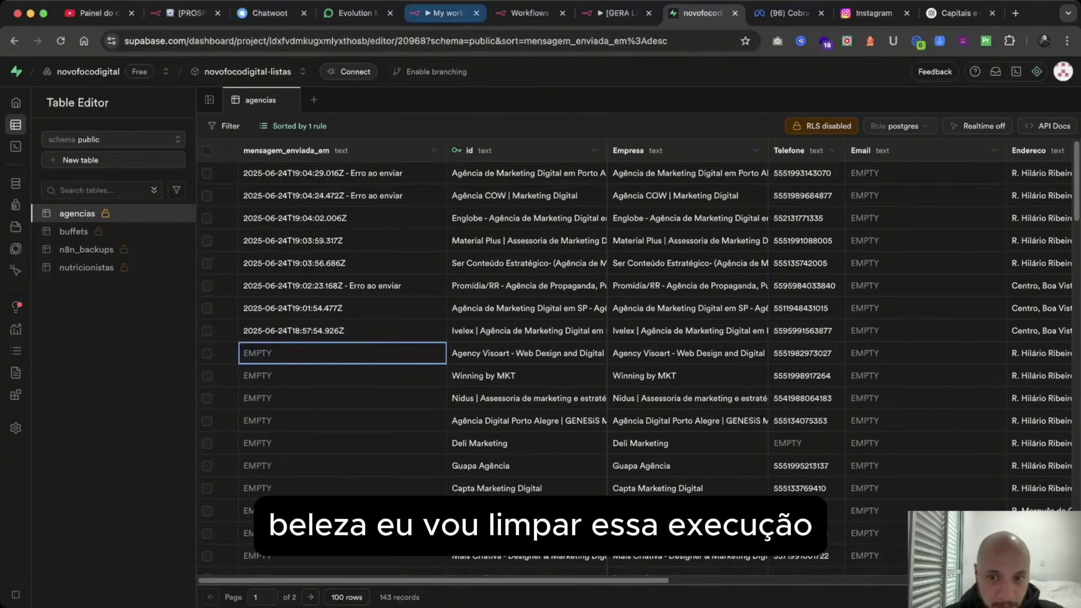
left_click(445, 13)
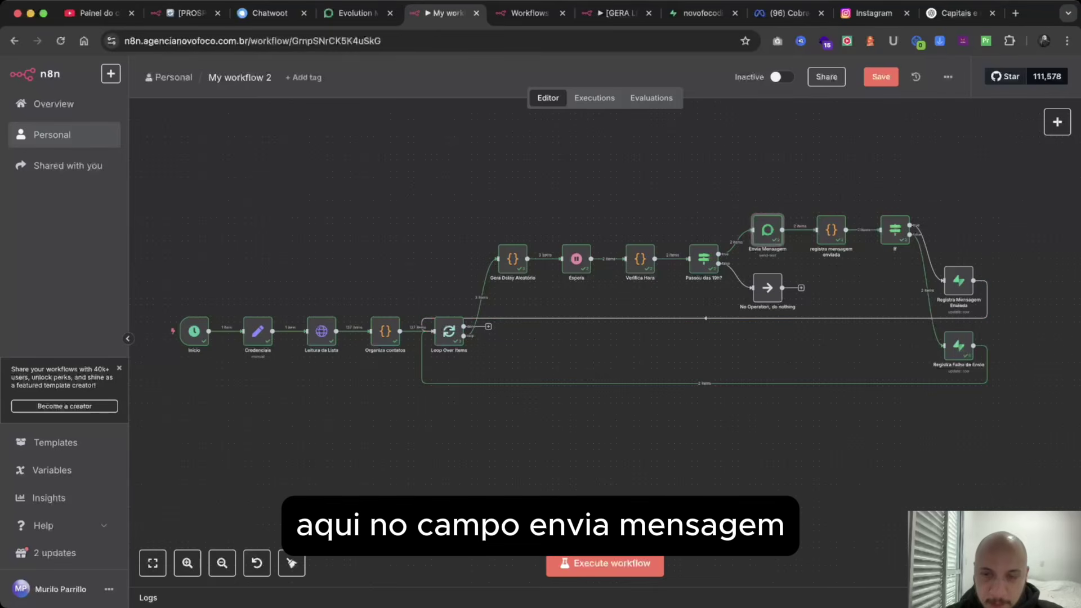
Clear execution data, empty Envia Mensagem's recipient number, and load Loop Over Items input data.
left_click(1013, 598)
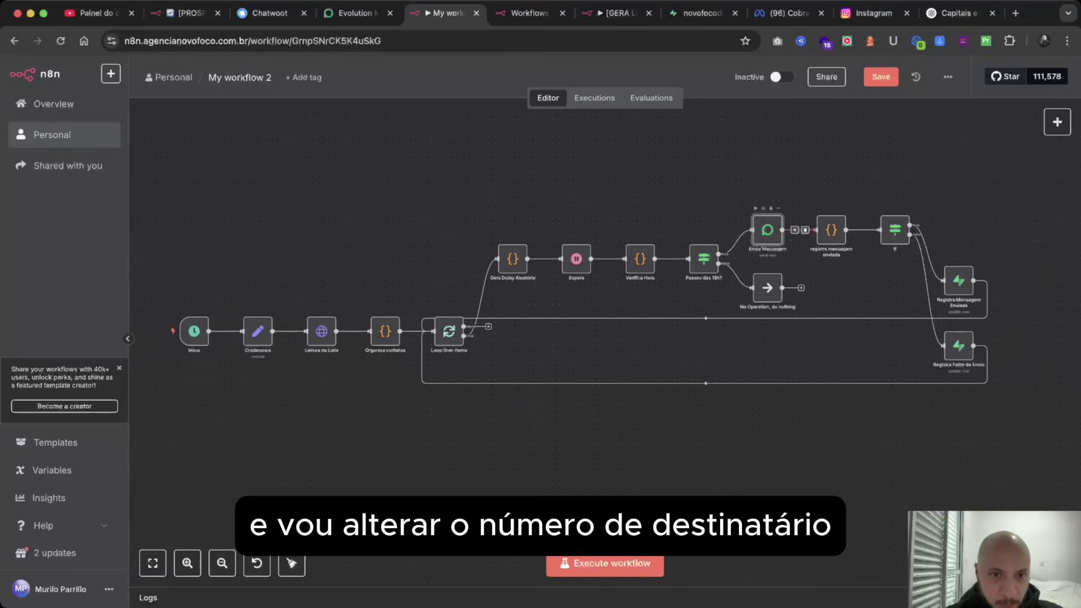
double_click(767, 230)
left_click(439, 334)
key("super+a")
key("BackSpace")
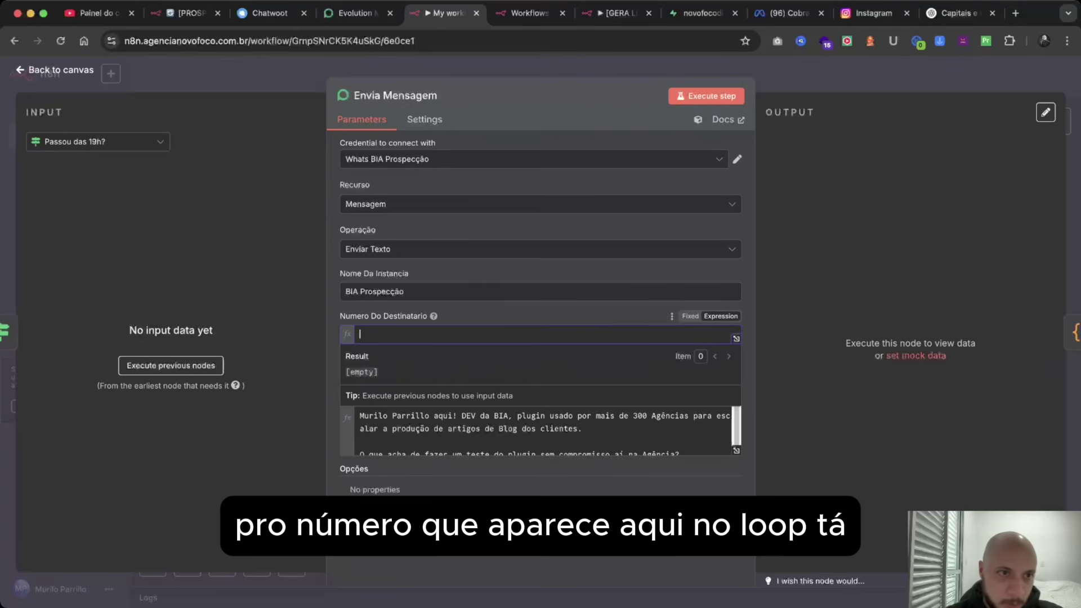
left_click(98, 142)
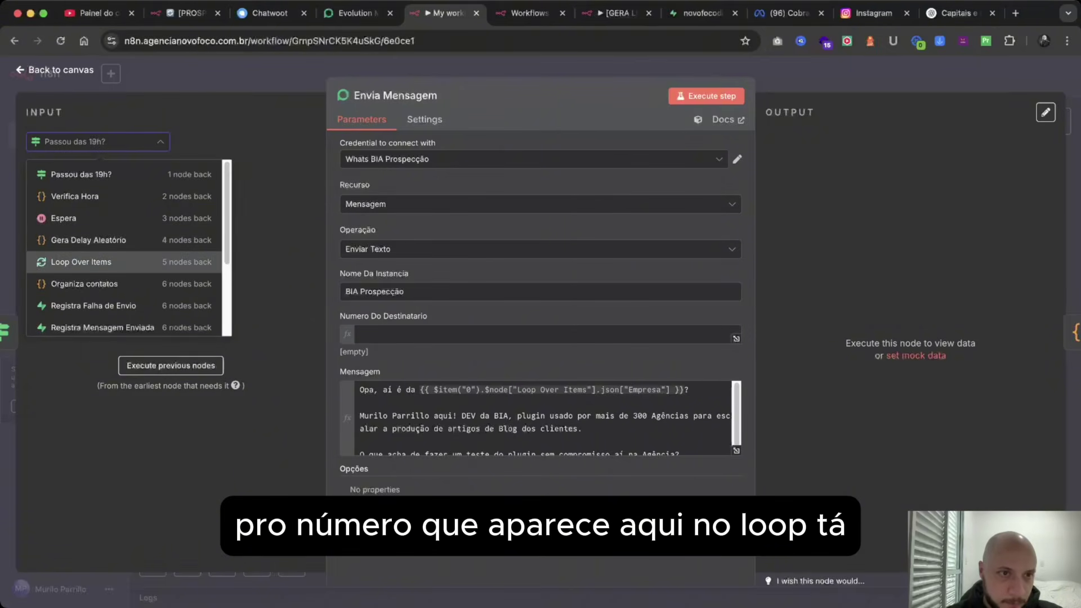
left_click(81, 262)
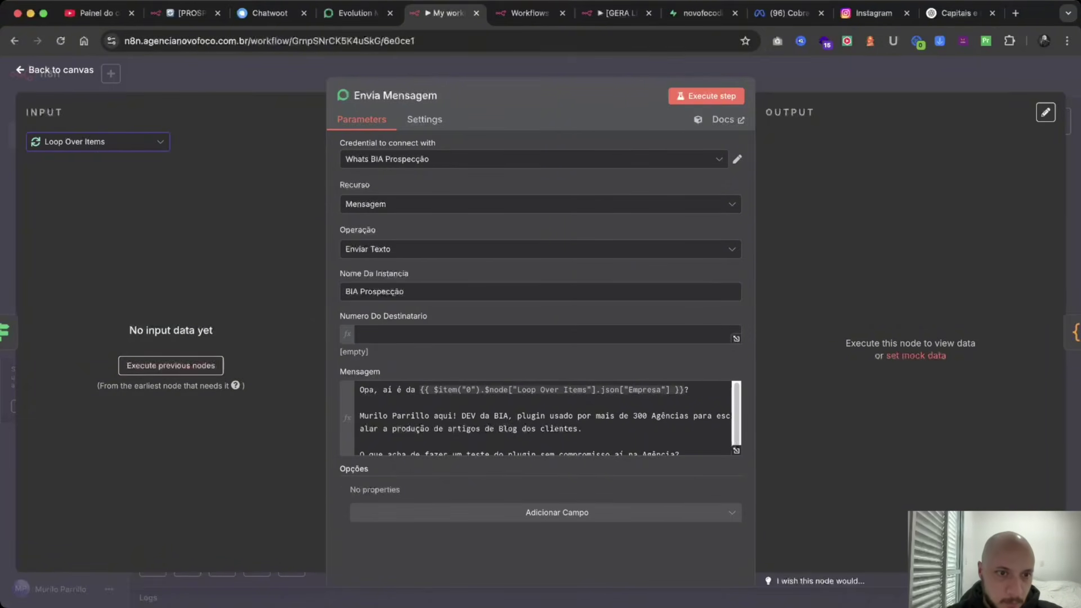
left_click(170, 365)
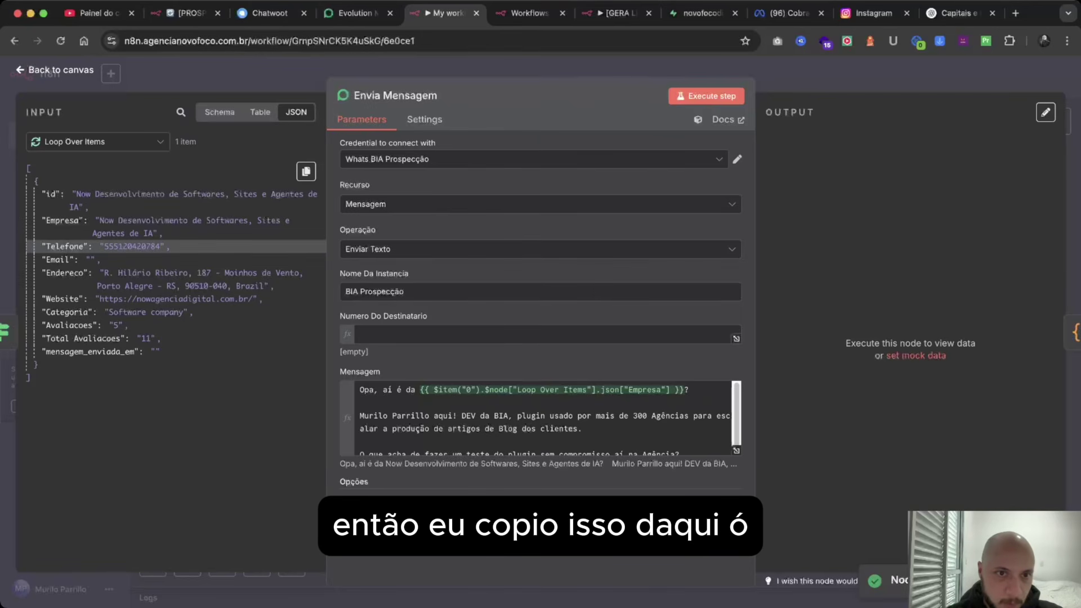
Set the recipient number to the Loop Over Items Telefone item path and save the workflow.
right_click(250, 246)
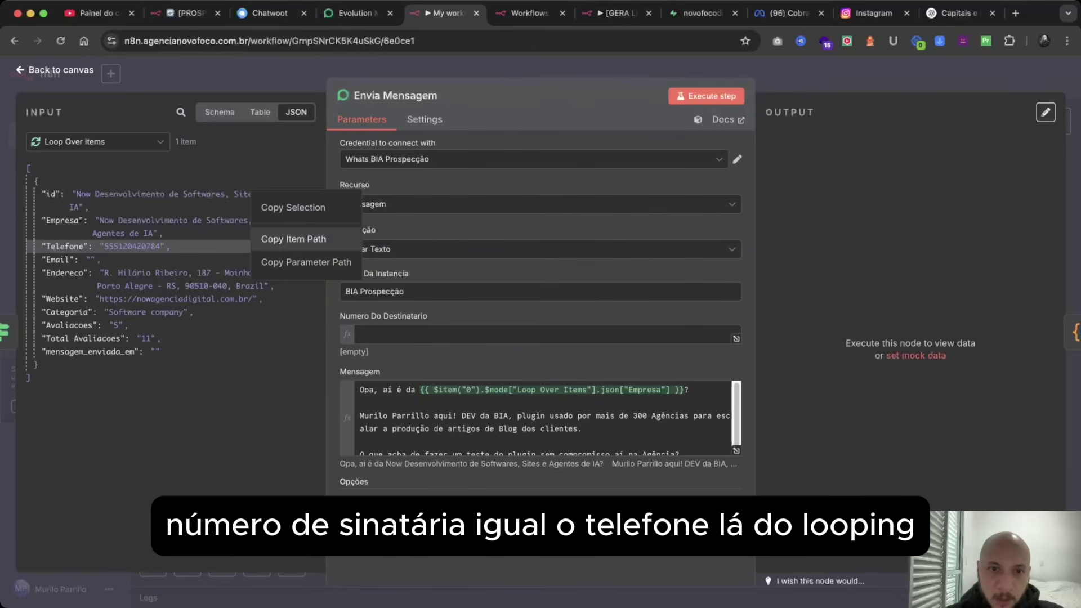
left_click(294, 239)
left_click(450, 334)
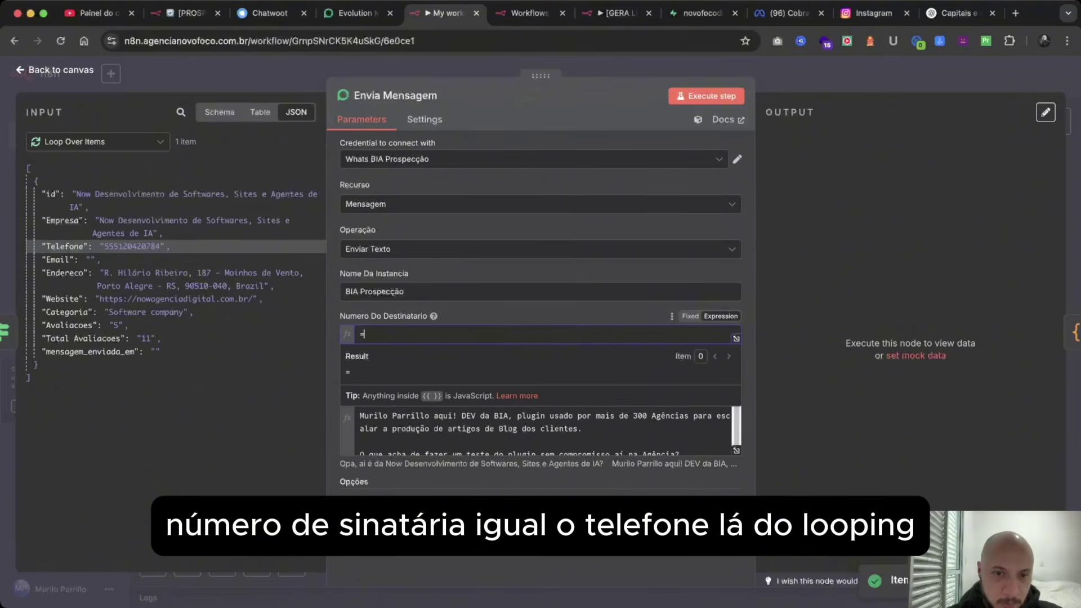
key("super+v")
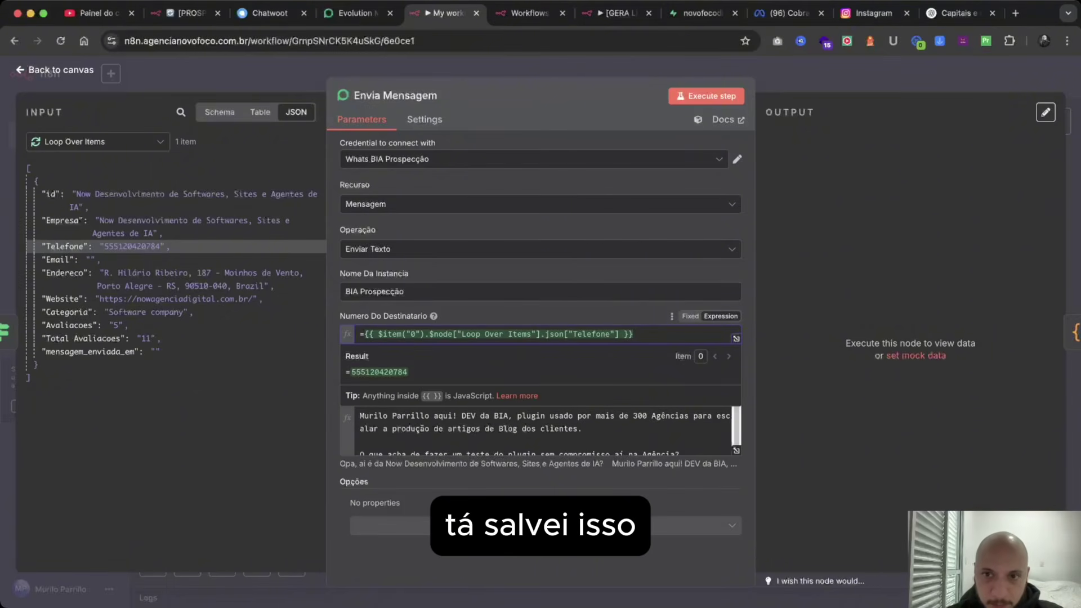
key("Escape")
key("super+s")
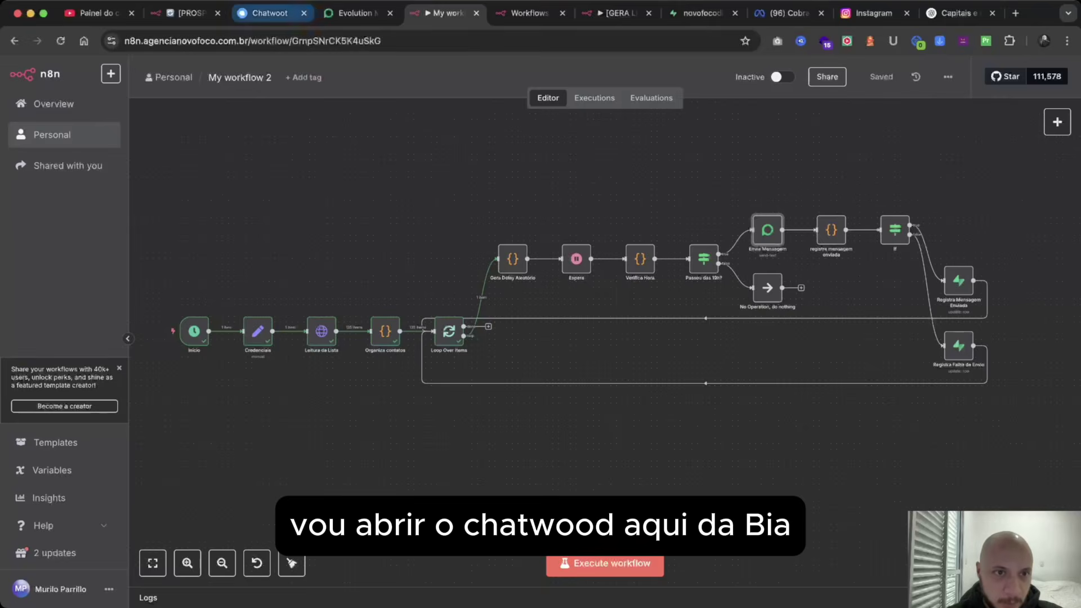
left_click(270, 13)
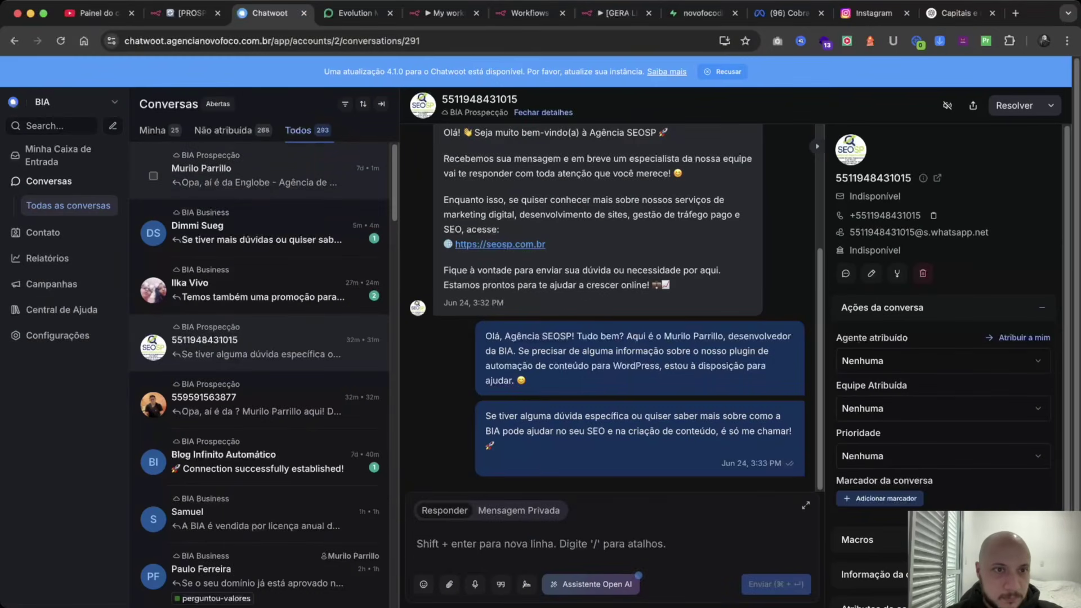
left_click(253, 175)
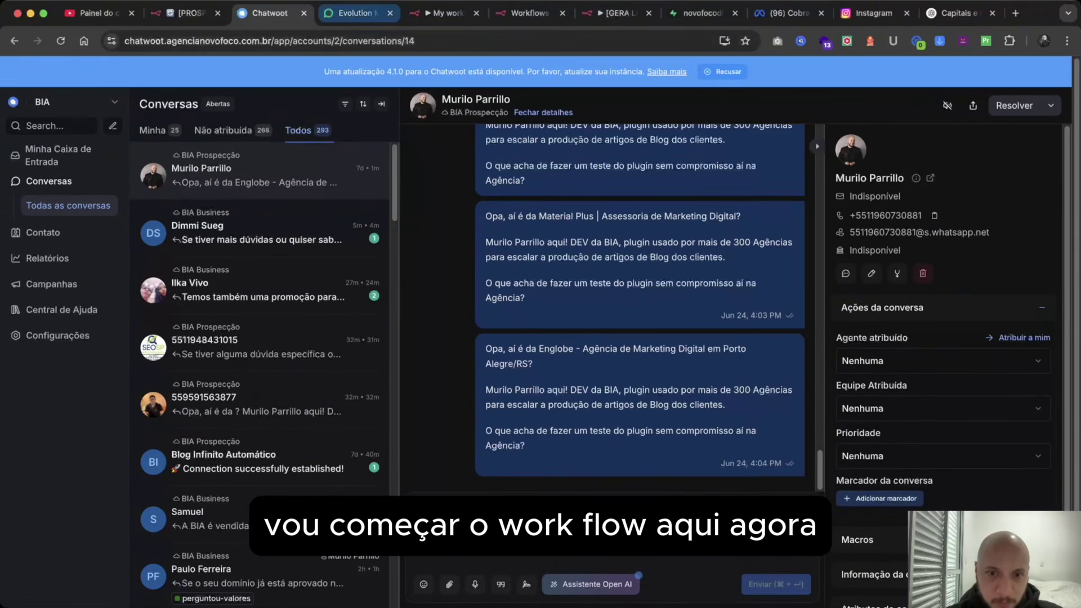
left_click(445, 13)
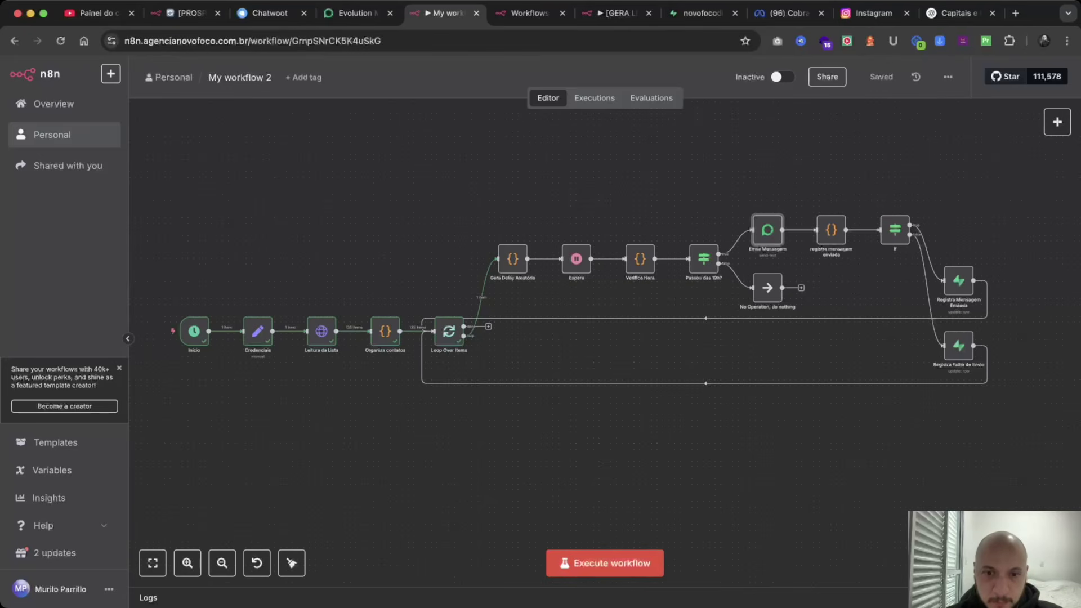
Run the prospecting workflow and check the newest prospect conversations in Chatwoot.
left_click(604, 563)
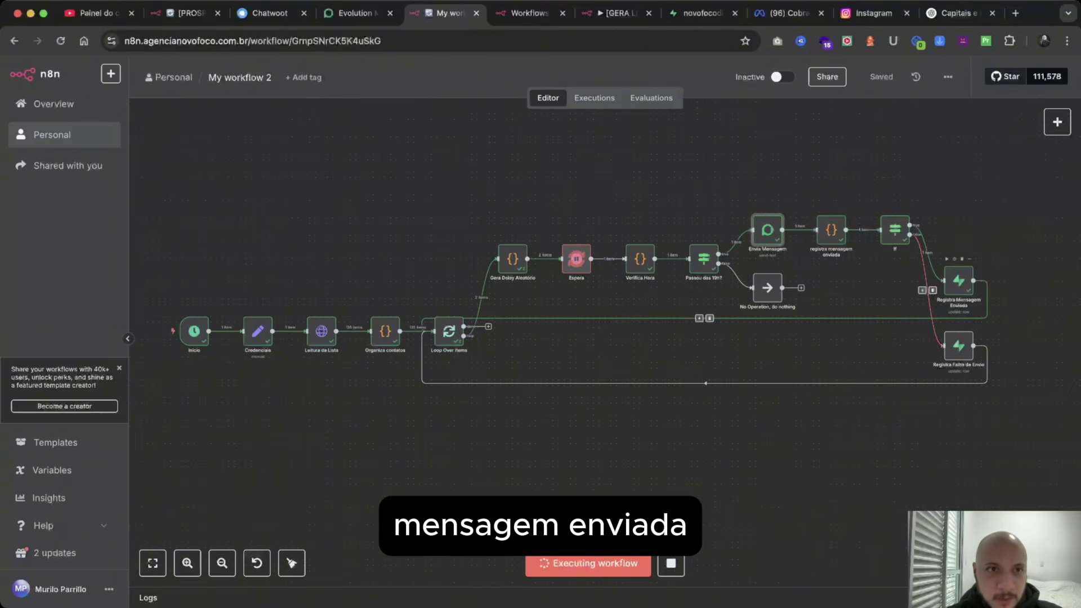
left_click(269, 13)
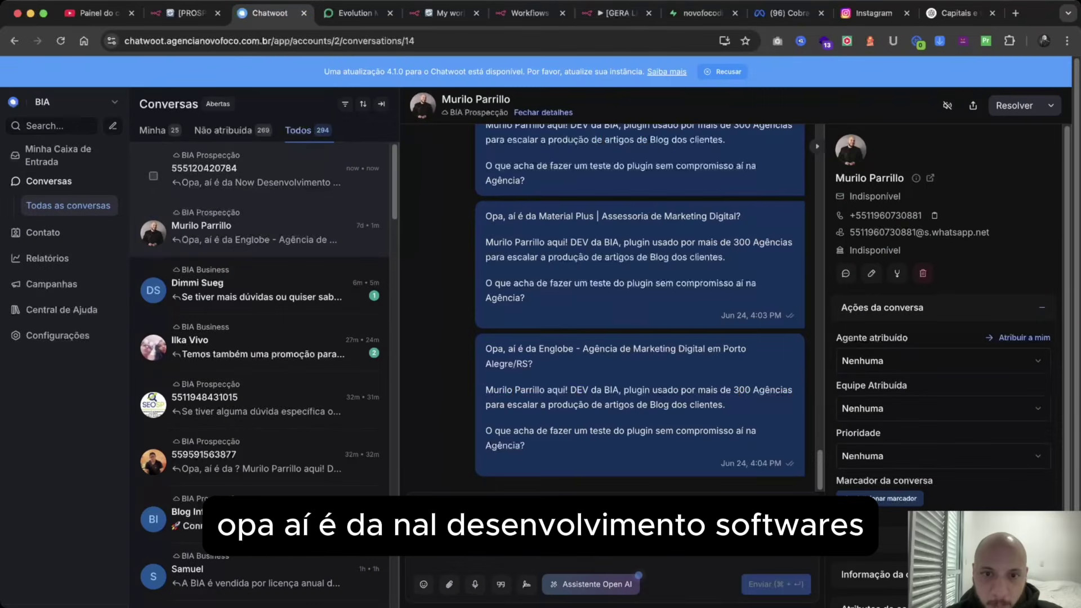
left_click(256, 175)
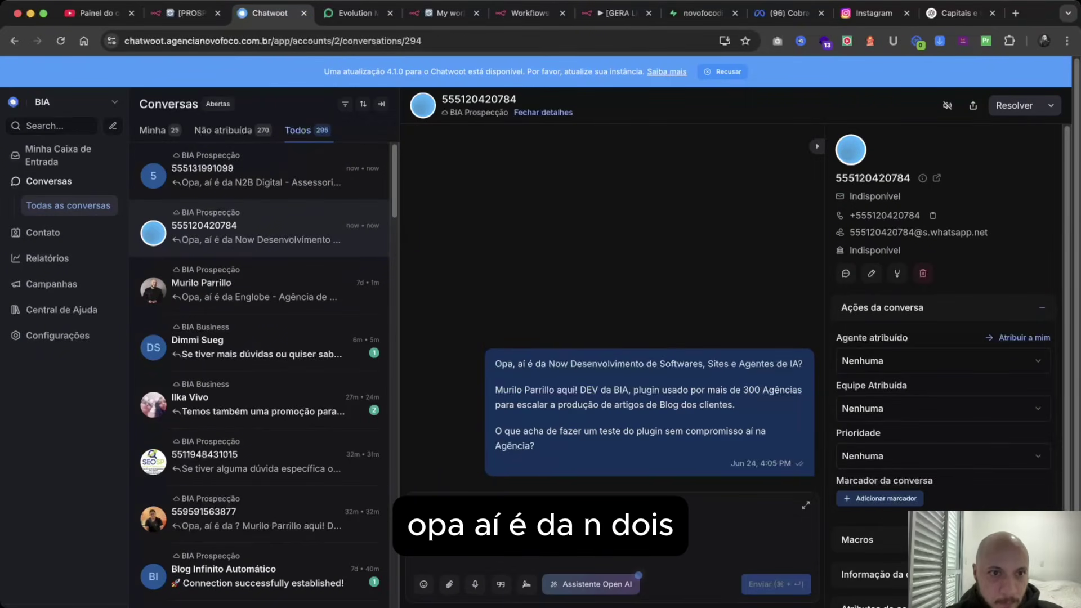
left_click(256, 174)
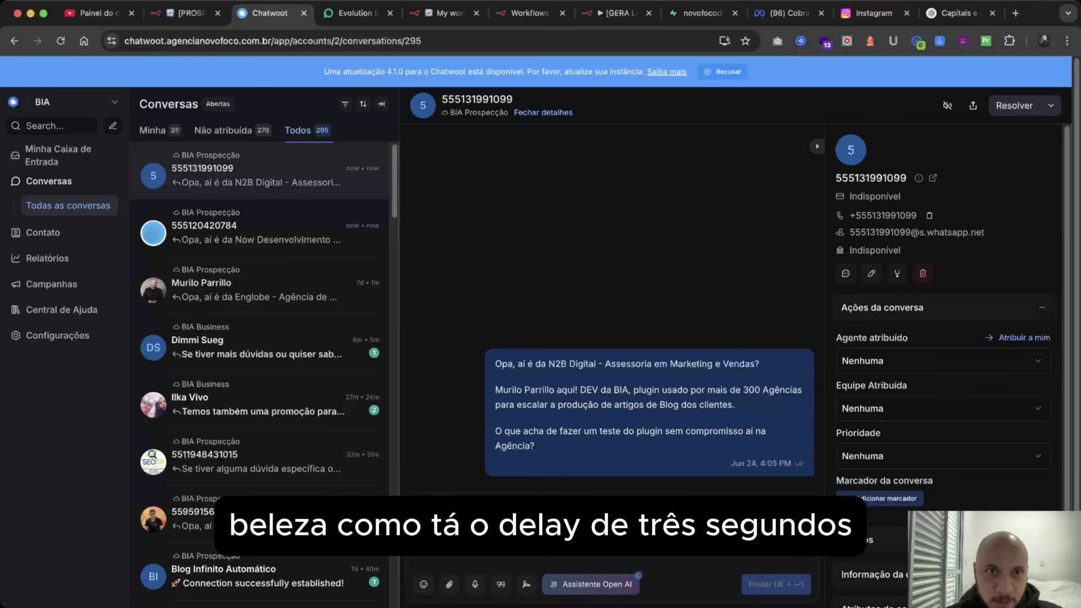
key("ctrl+Tab")
key("ctrl+Tab")
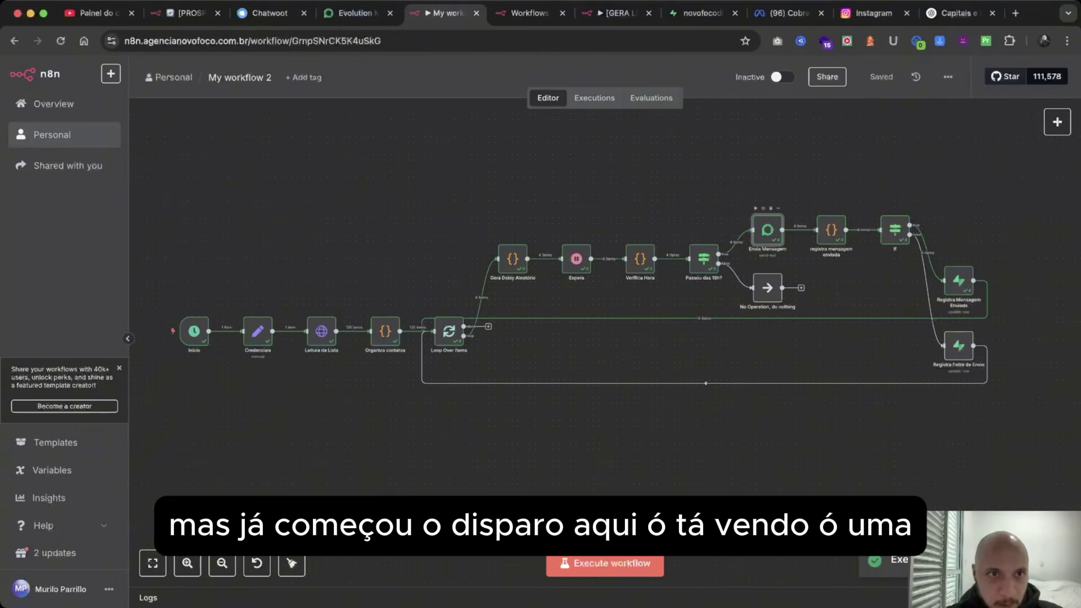
Review the LIN and DIVIA Marketing Digital conversations, ending on Blog Infinito Automático.
left_click(269, 13)
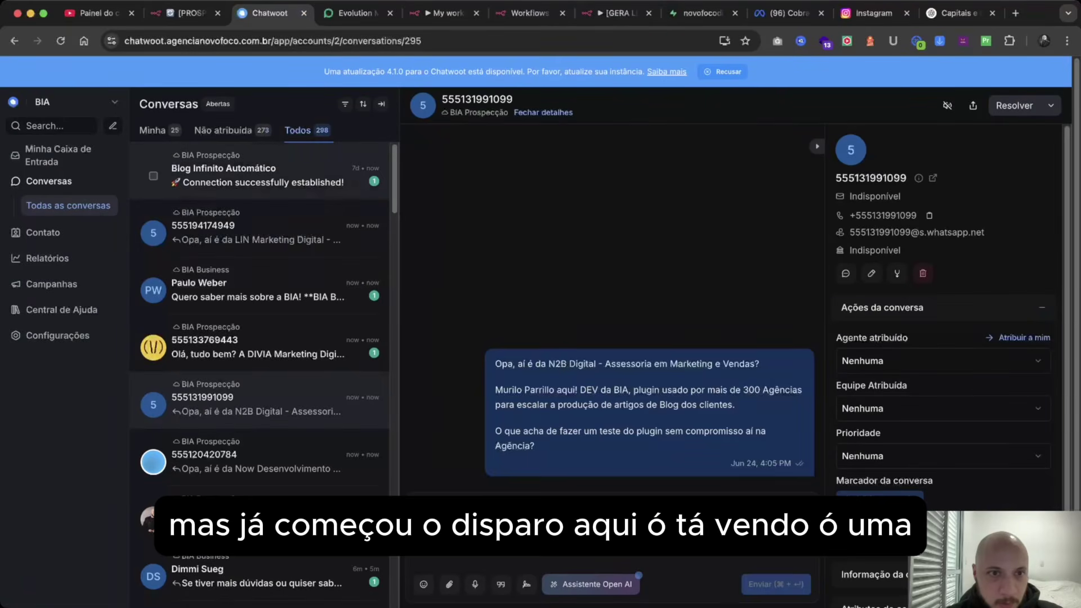
left_click(259, 168)
left_click(259, 232)
left_click(259, 289)
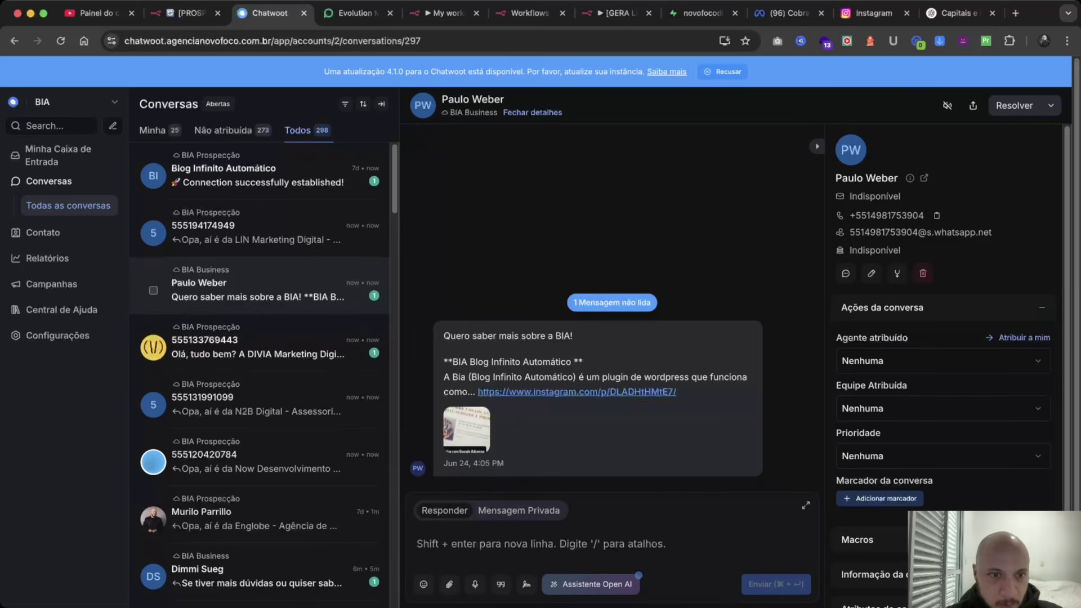
left_click(259, 232)
left_click(259, 341)
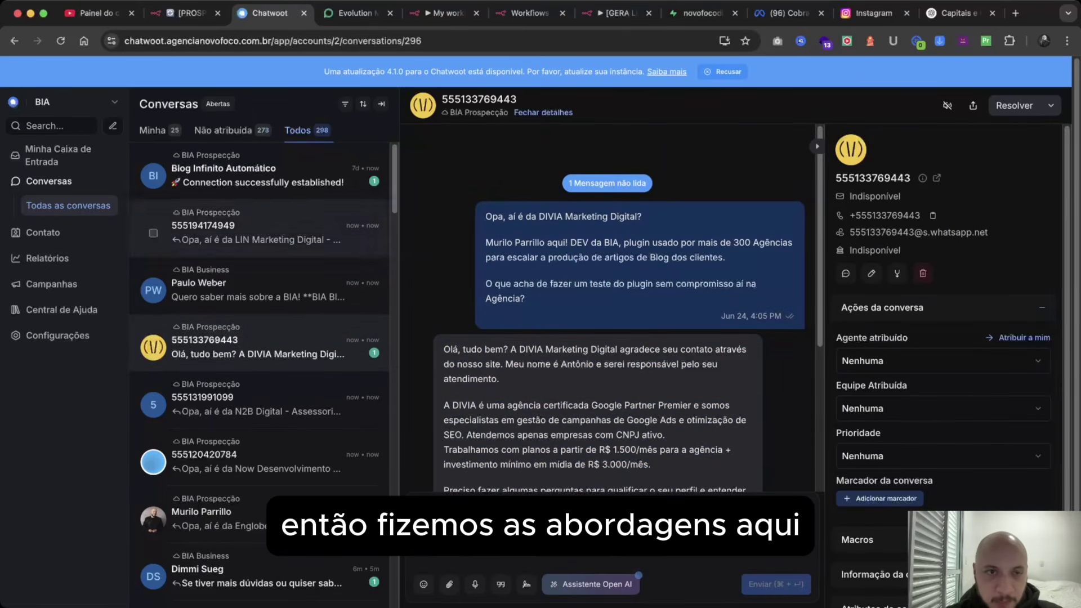
left_click(259, 172)
Replace the Espera node's fixed 2-second wait with the delayInSeconds expression.
key("ctrl+Tab")
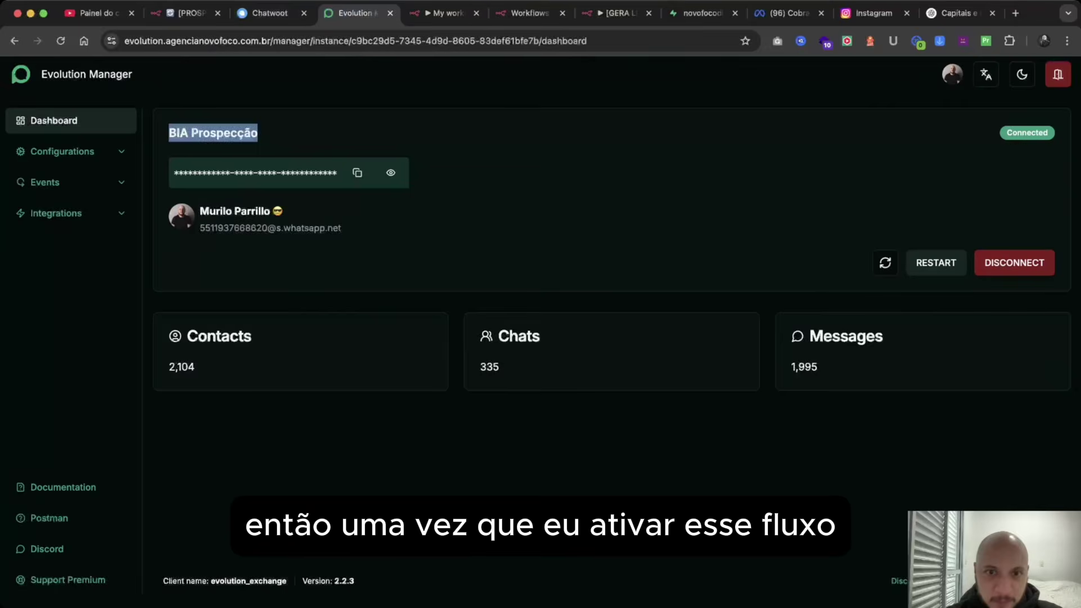
key("ctrl+Tab")
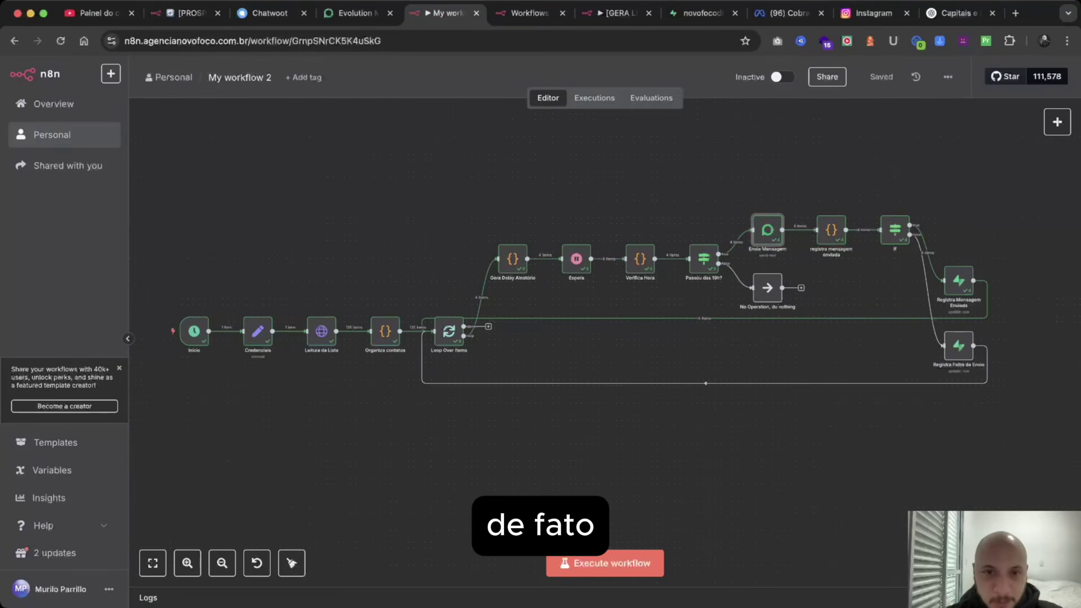
double_click(576, 259)
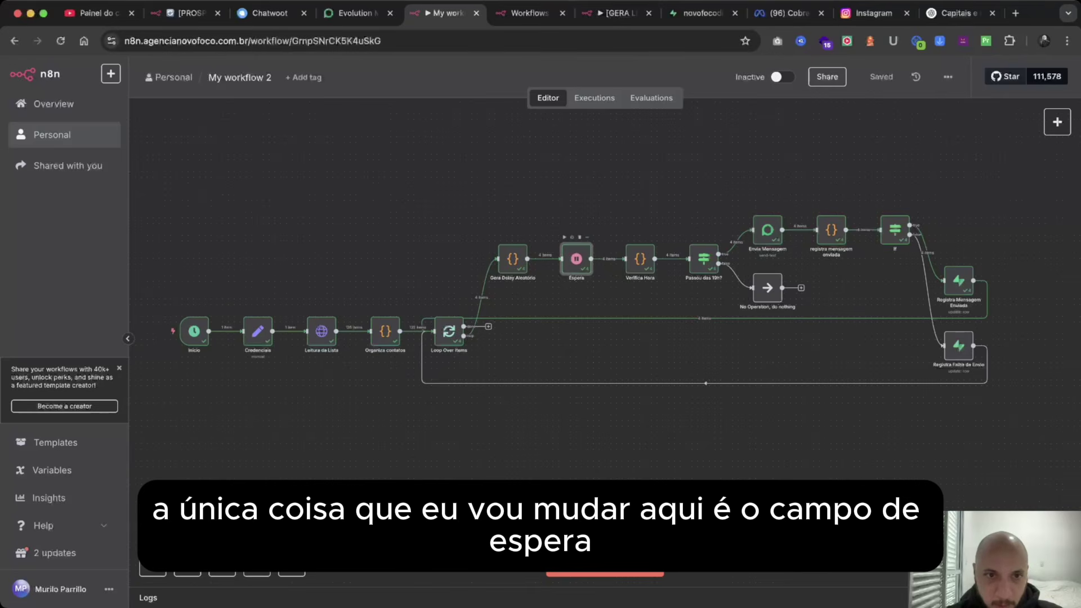
left_click(394, 205)
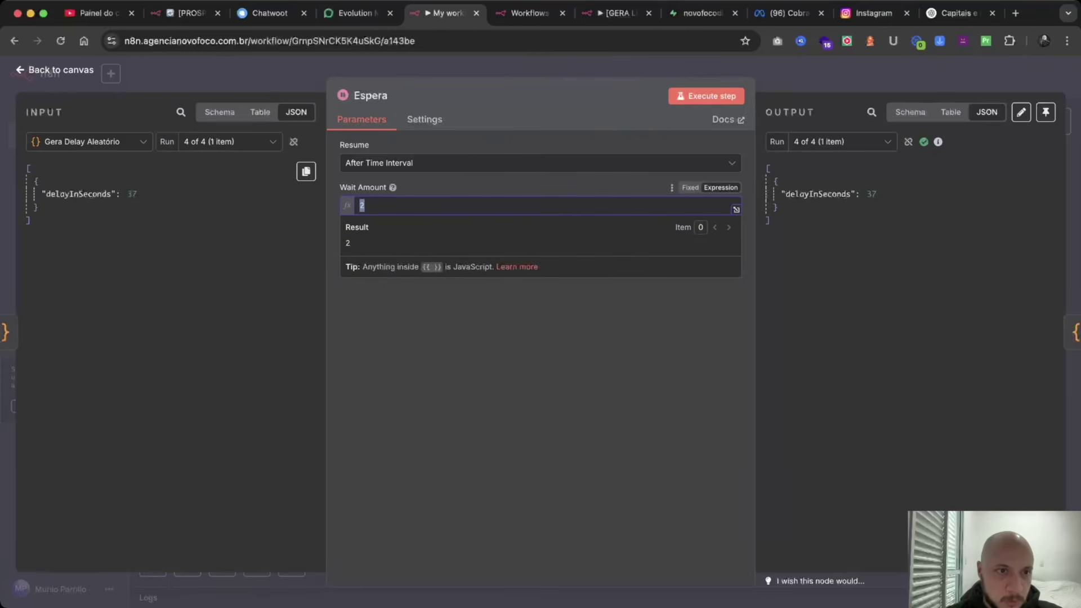
key("BackSpace")
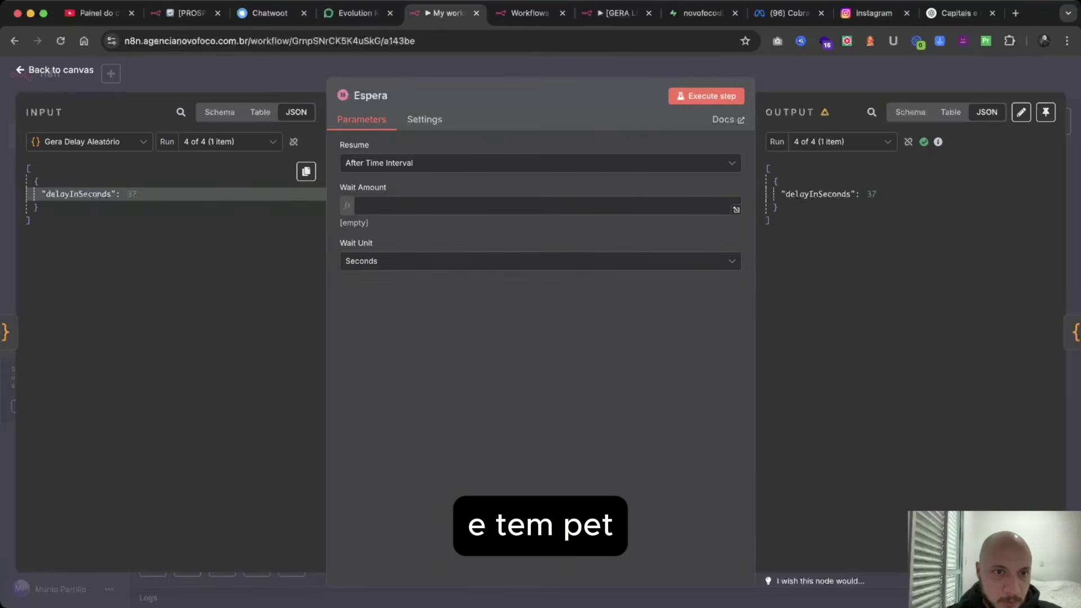
right_click(252, 193)
left_click(298, 234)
left_click(394, 205)
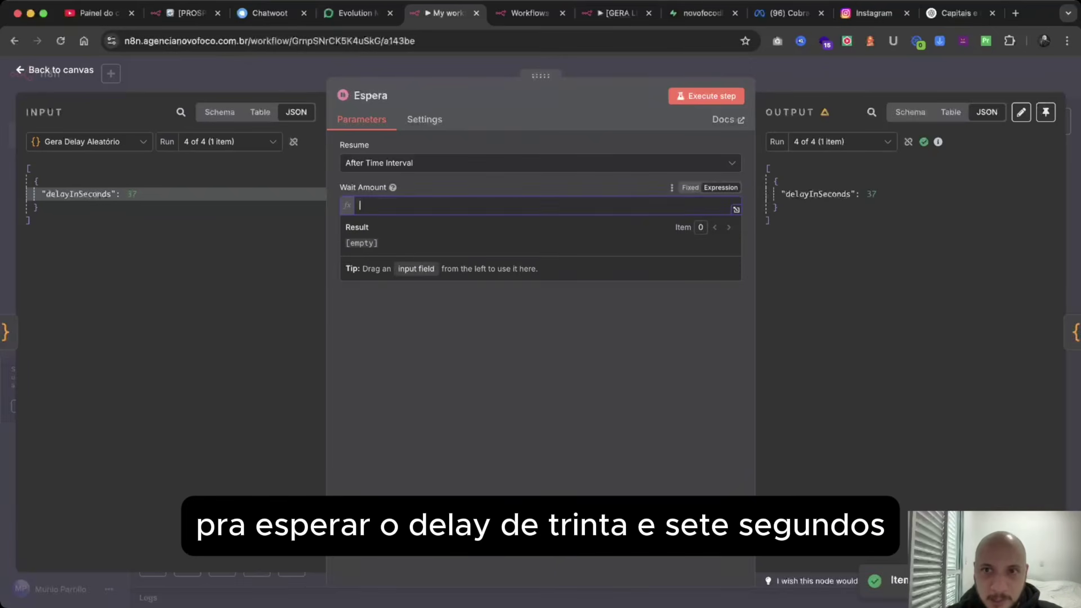
key("super+v")
key("Escape")
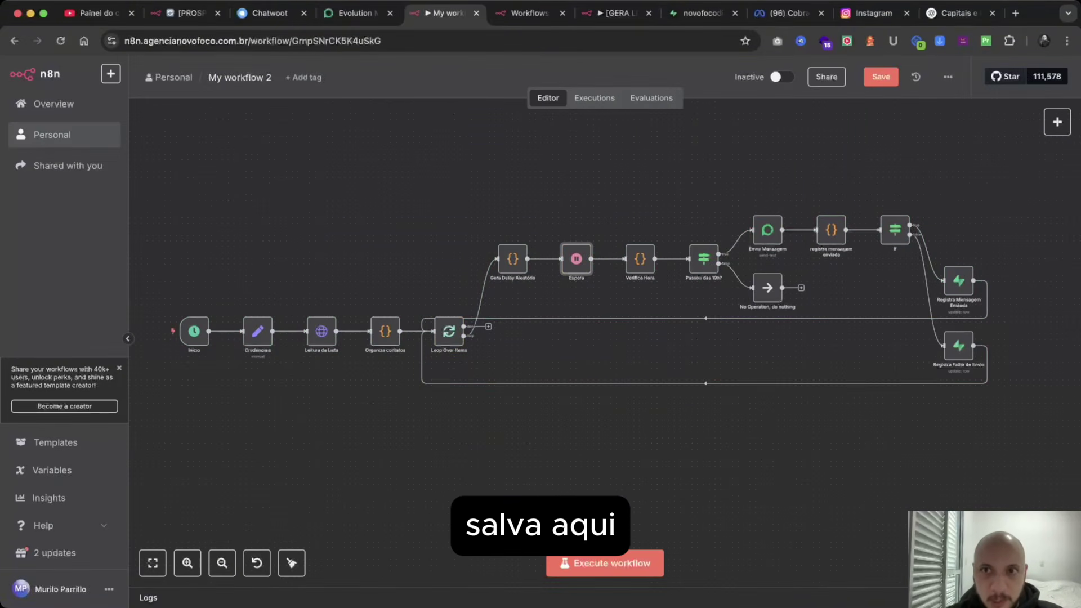
Save the workflow, activate it, and execute it.
key("super+s")
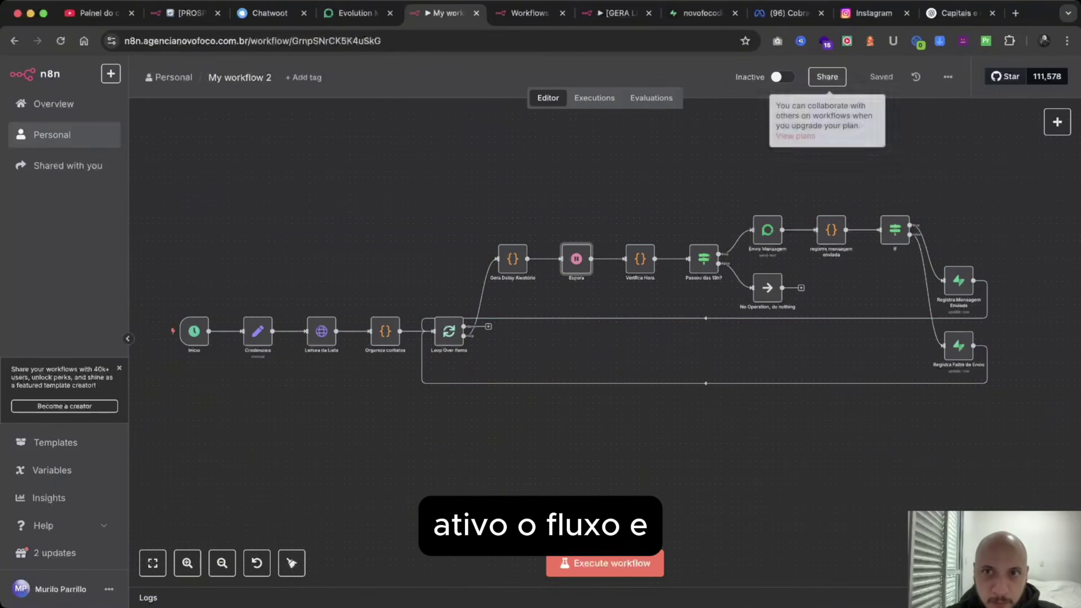
left_click(783, 77)
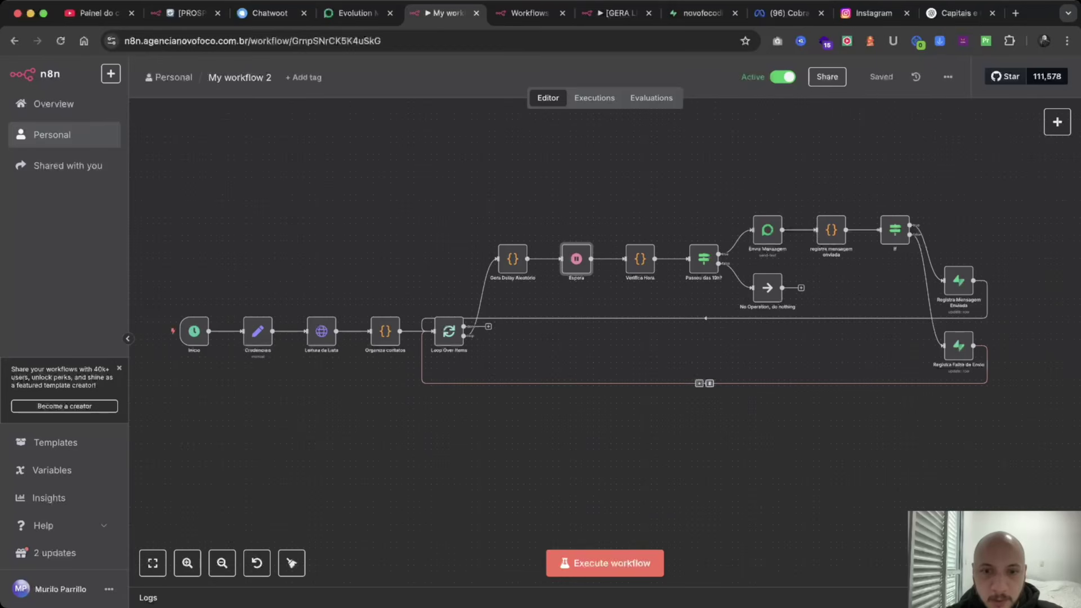
left_click(605, 563)
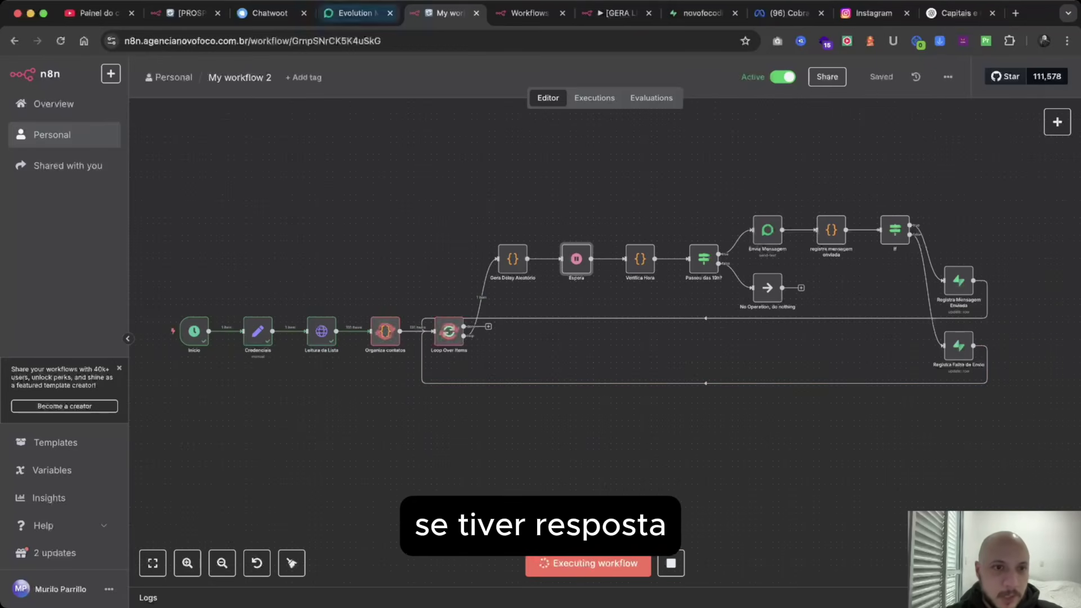
left_click(267, 13)
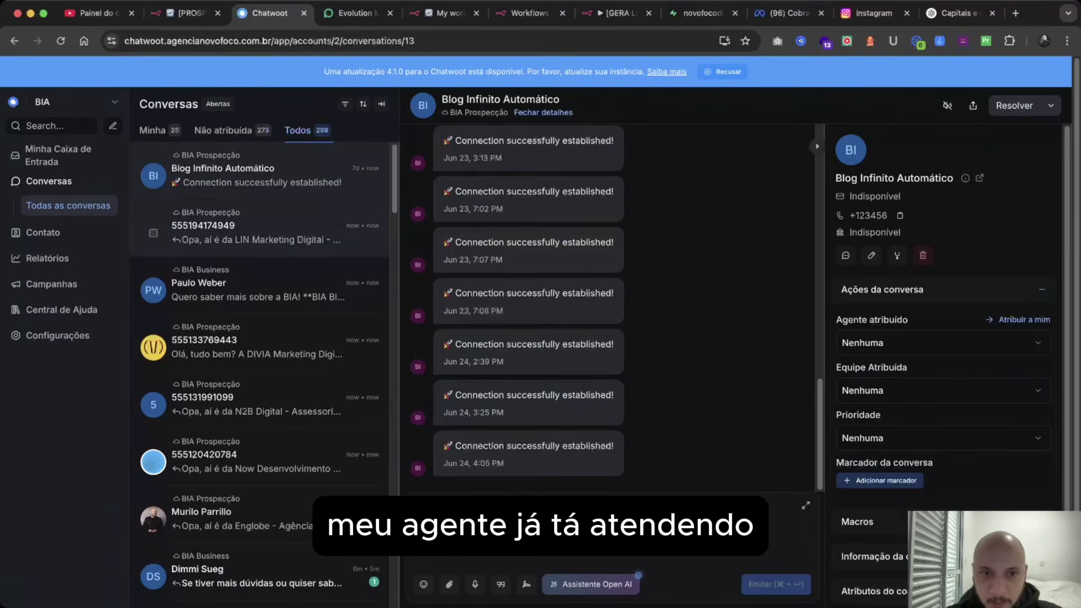
Review the LIN, DIVIA and Blog Infinito Automático replies, then view n8n's execution history.
left_click(257, 227)
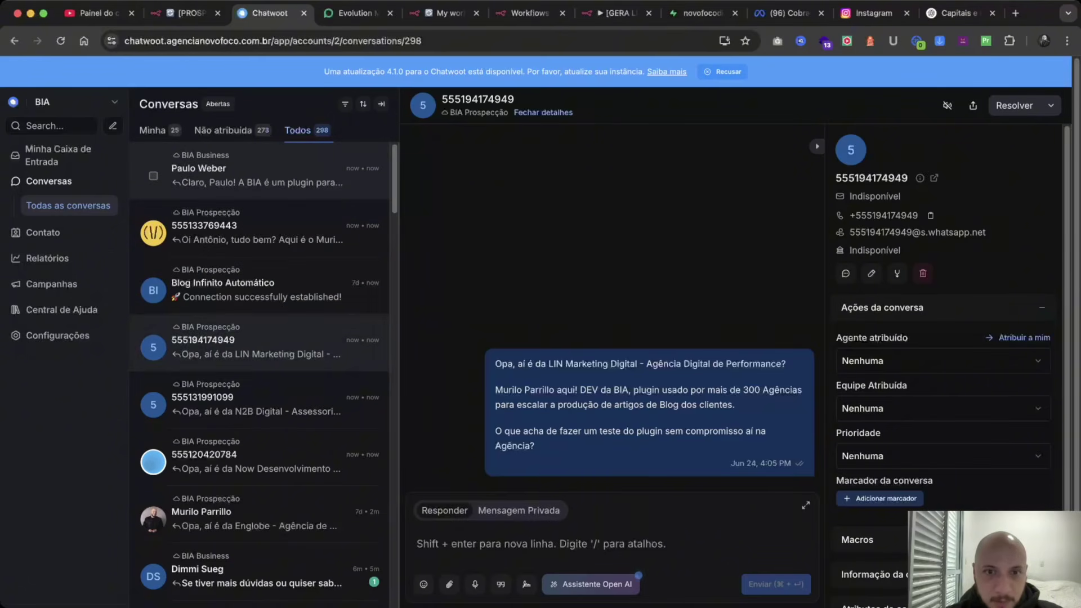
left_click(257, 179)
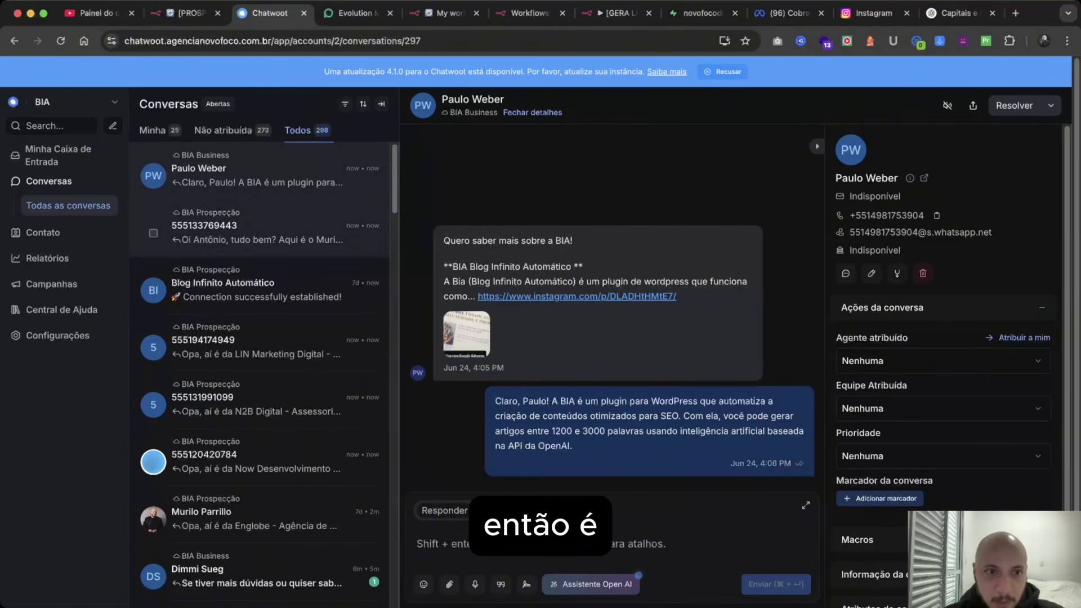
left_click(257, 228)
left_click(258, 285)
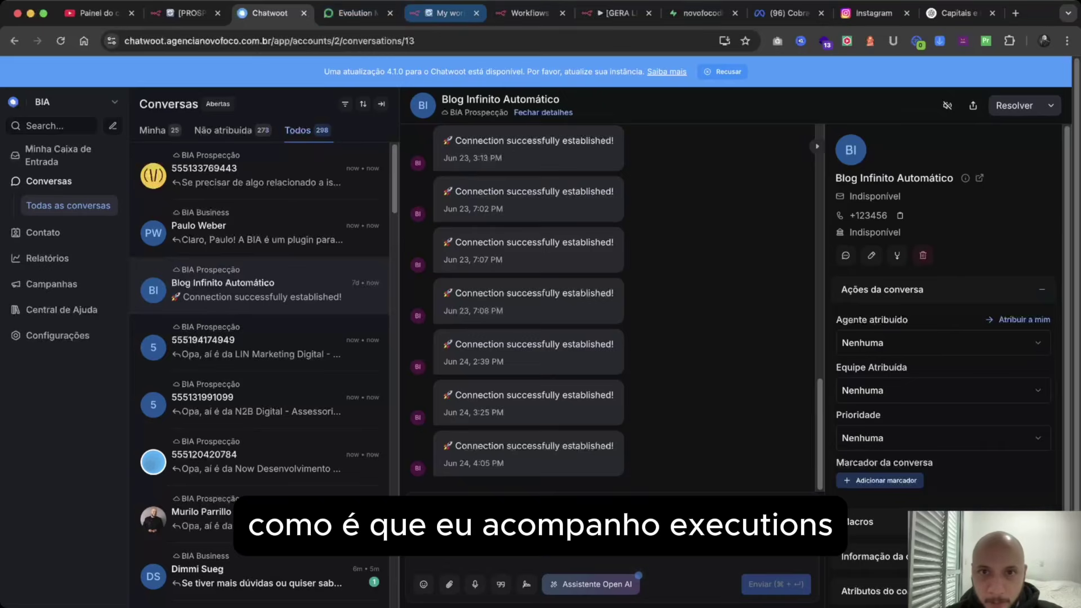
left_click(444, 13)
left_click(594, 98)
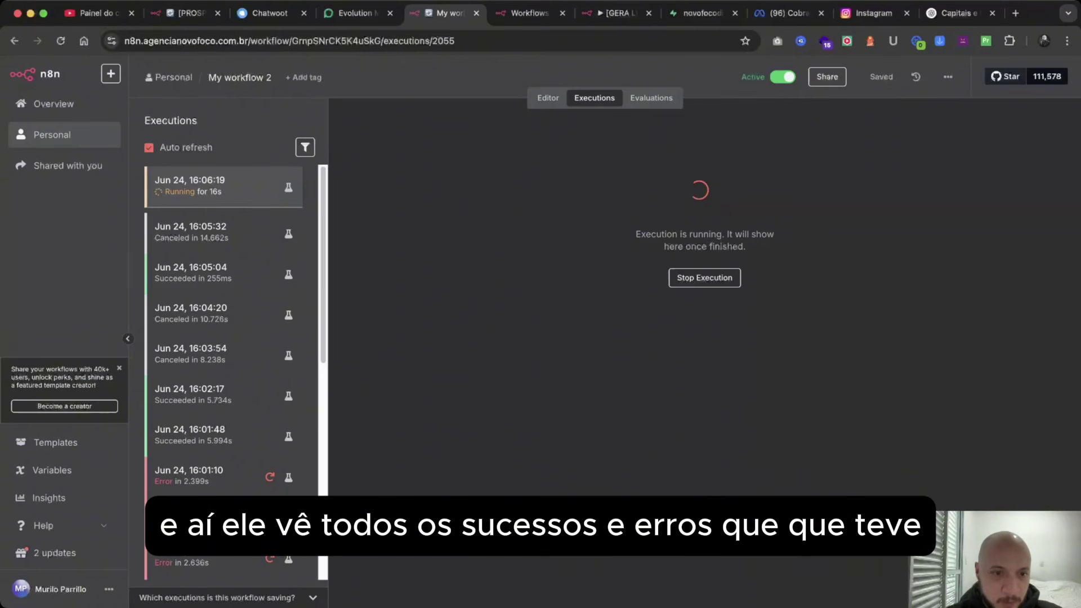
Scroll through the executions list and return to the workflow editor.
scroll(225, 405, "down", 7)
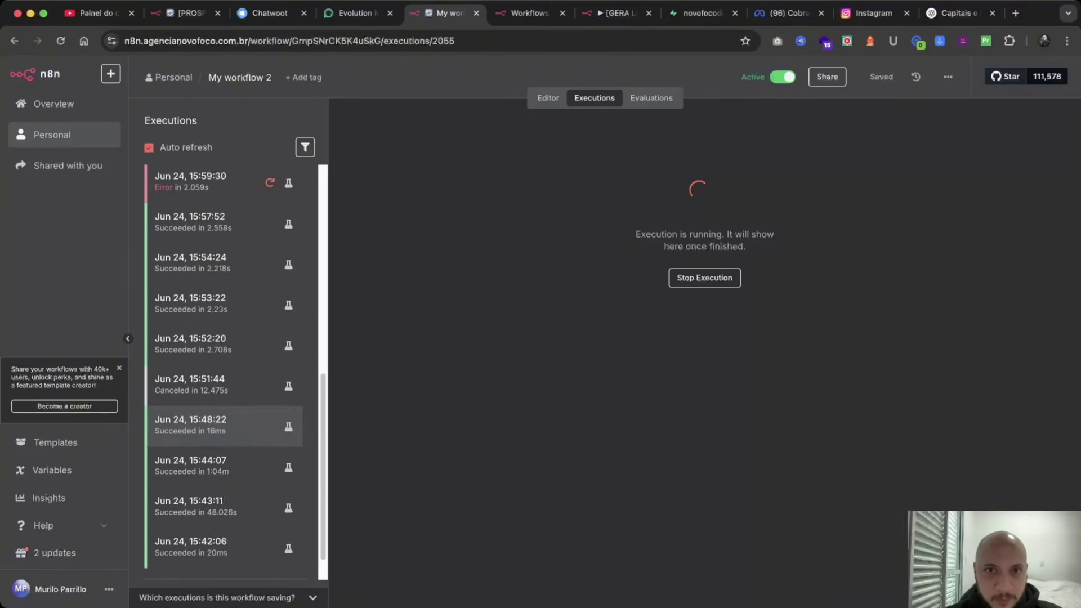
scroll(226, 406, "up", 7)
left_click(548, 97)
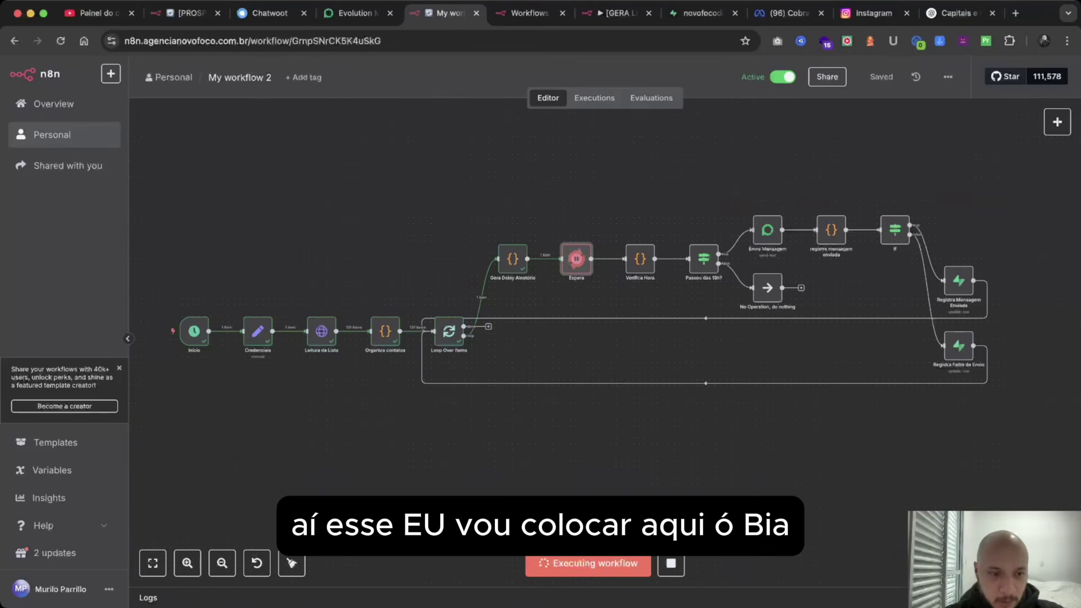
Rename the workflow 'PROSPECÇÃO AUTOMÁTICA' and download it as JSON.
left_click(240, 77)
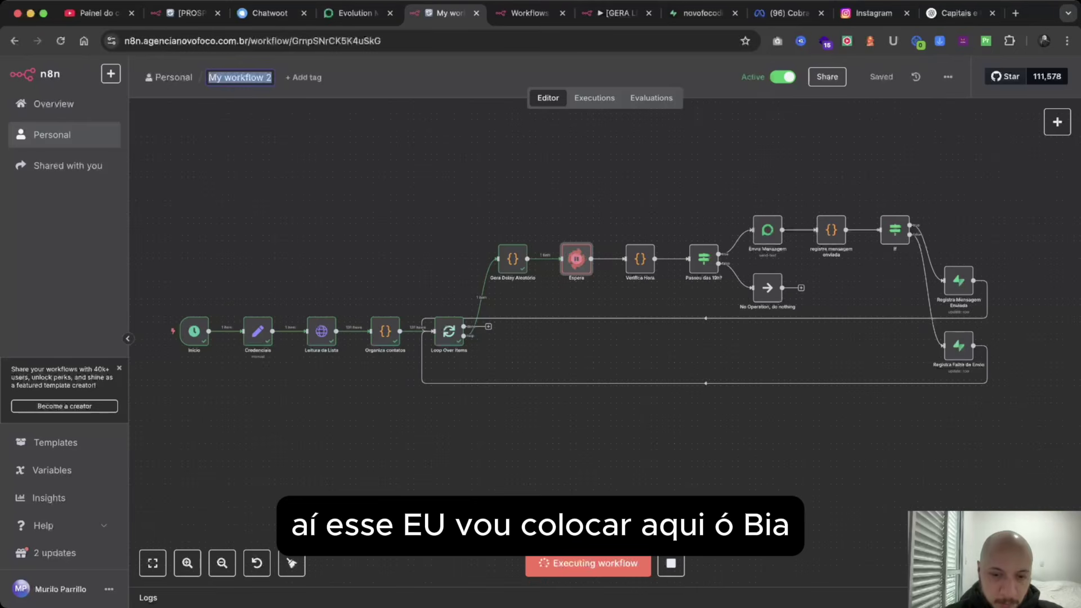
key("BackSpace")
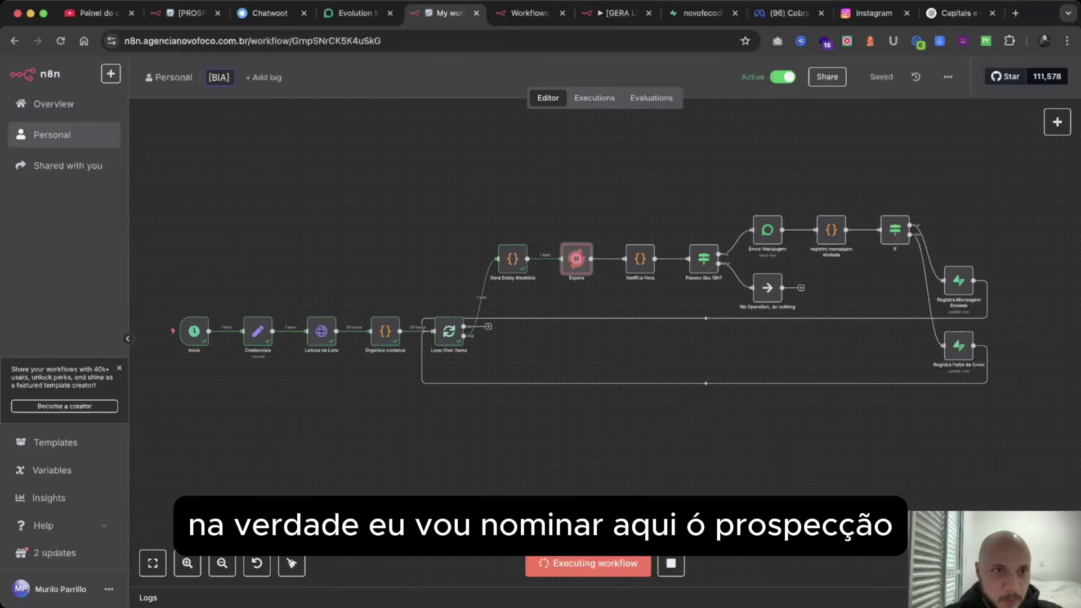
type("PROS")
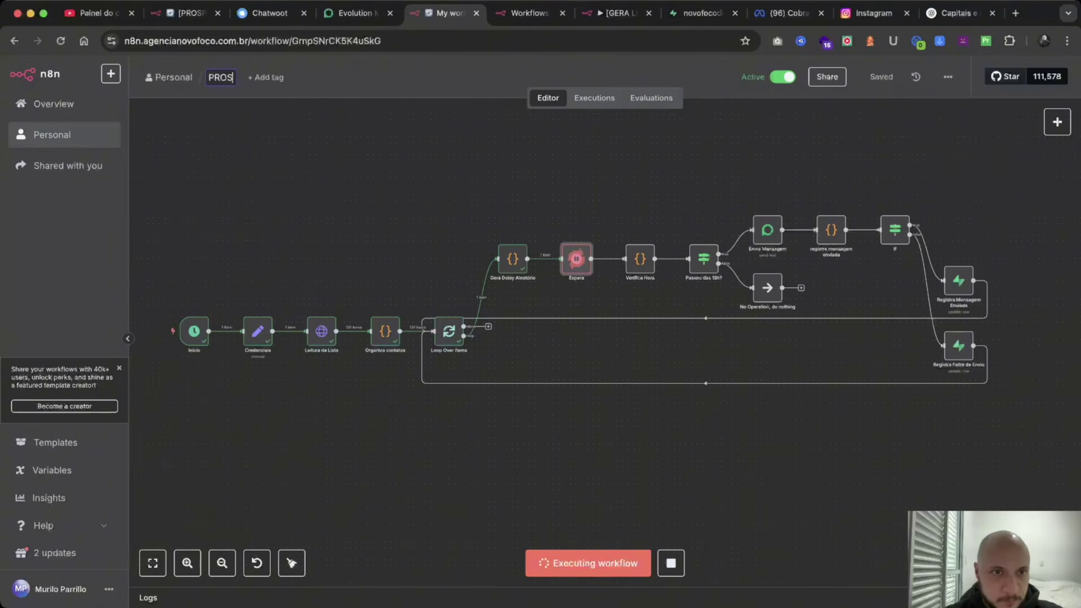
type("PECÇÃ")
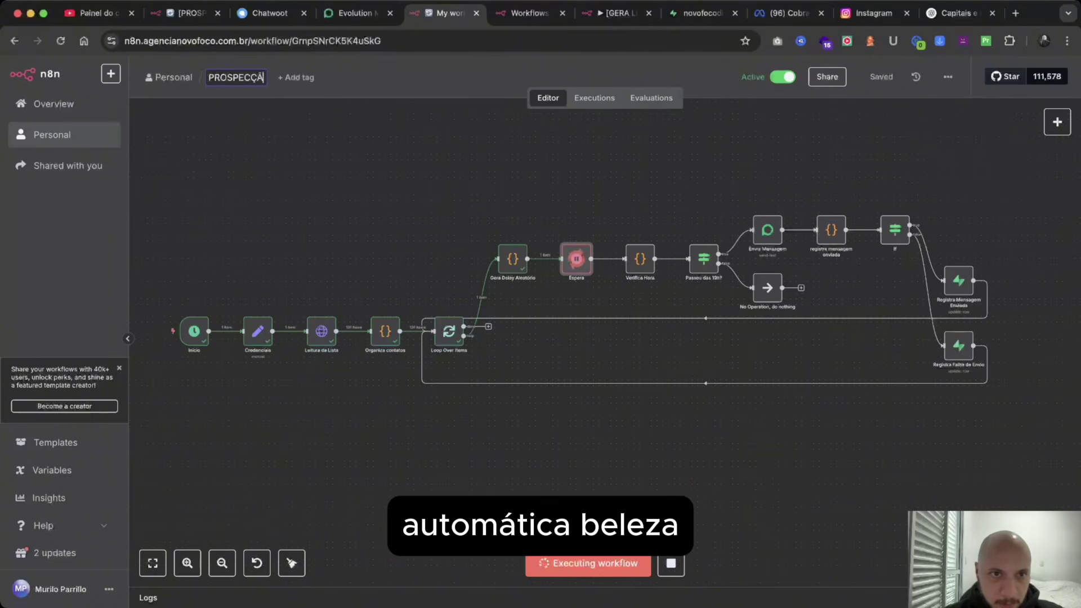
type("O AUTOMÁTICA")
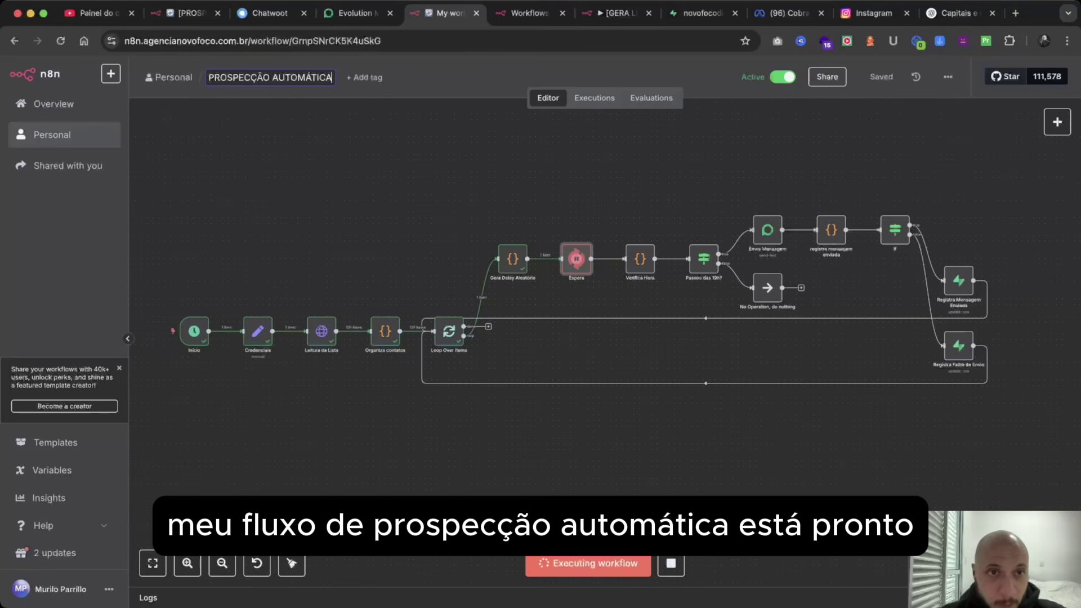
key("Return")
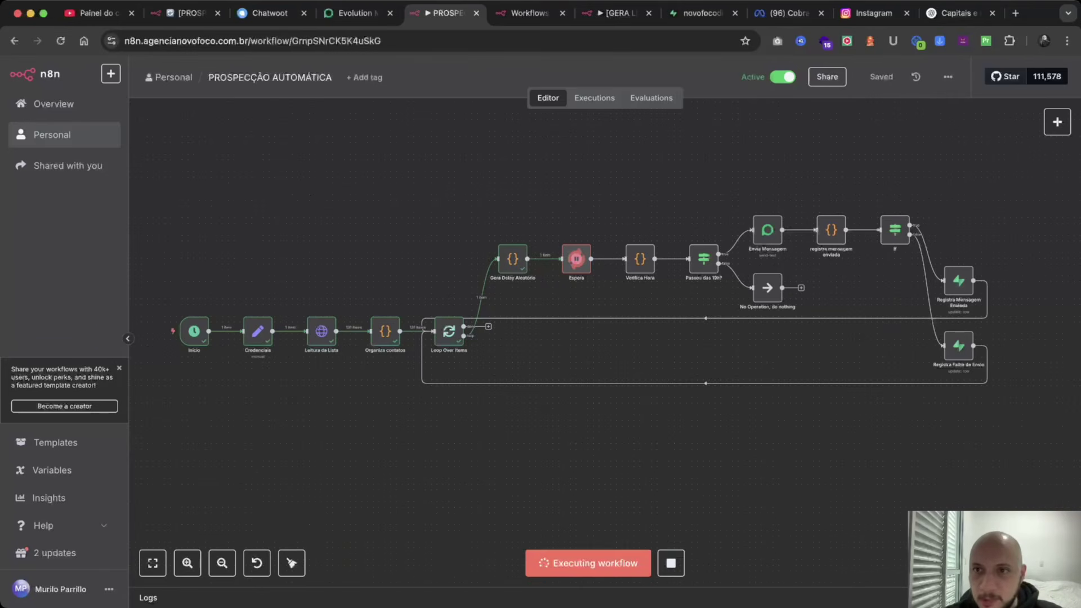
left_click(948, 77)
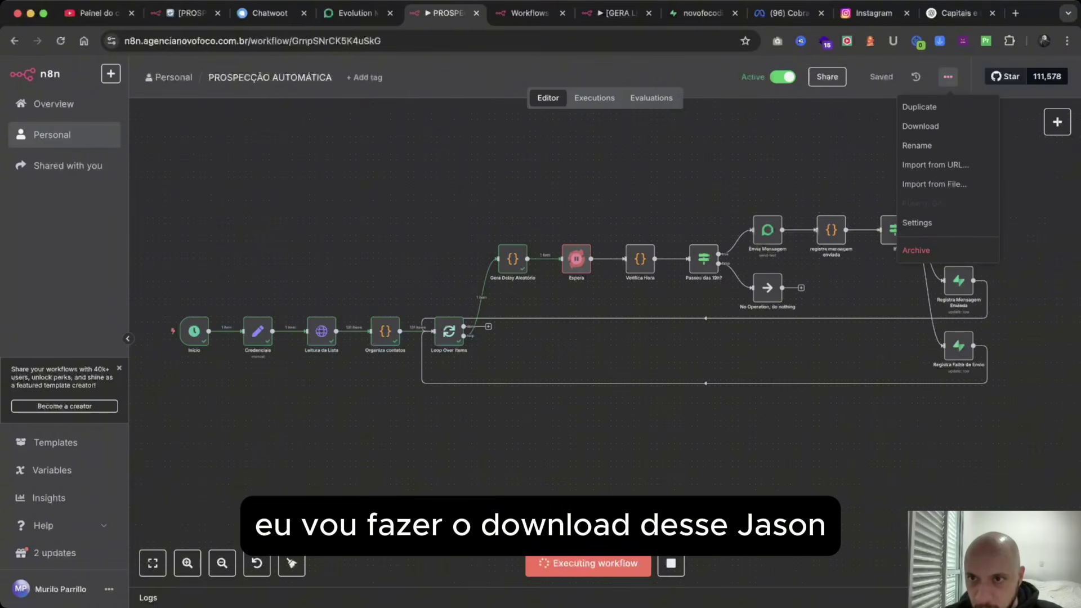
left_click(918, 125)
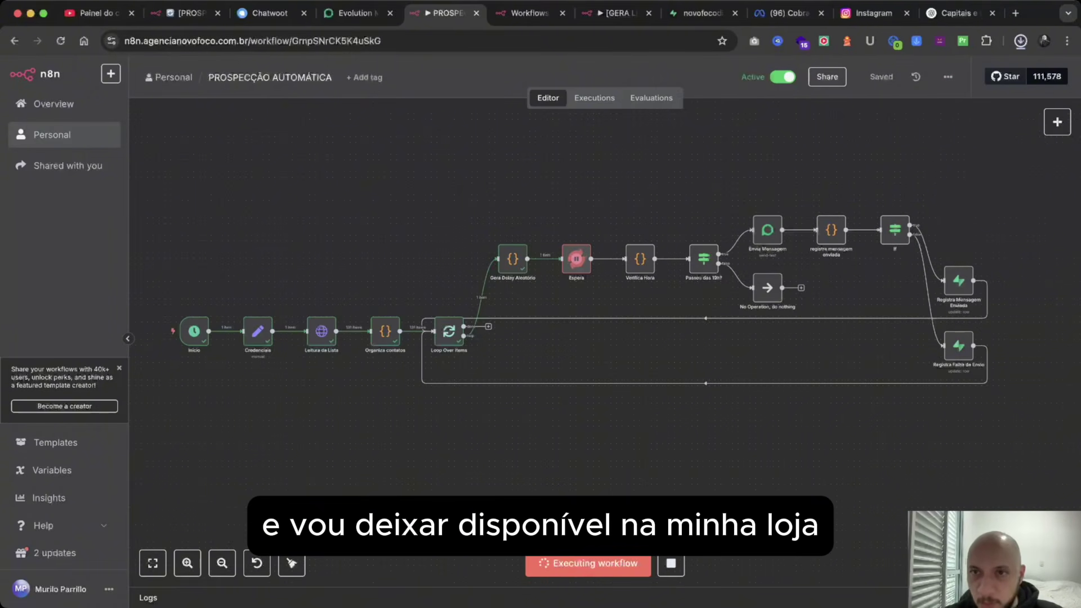